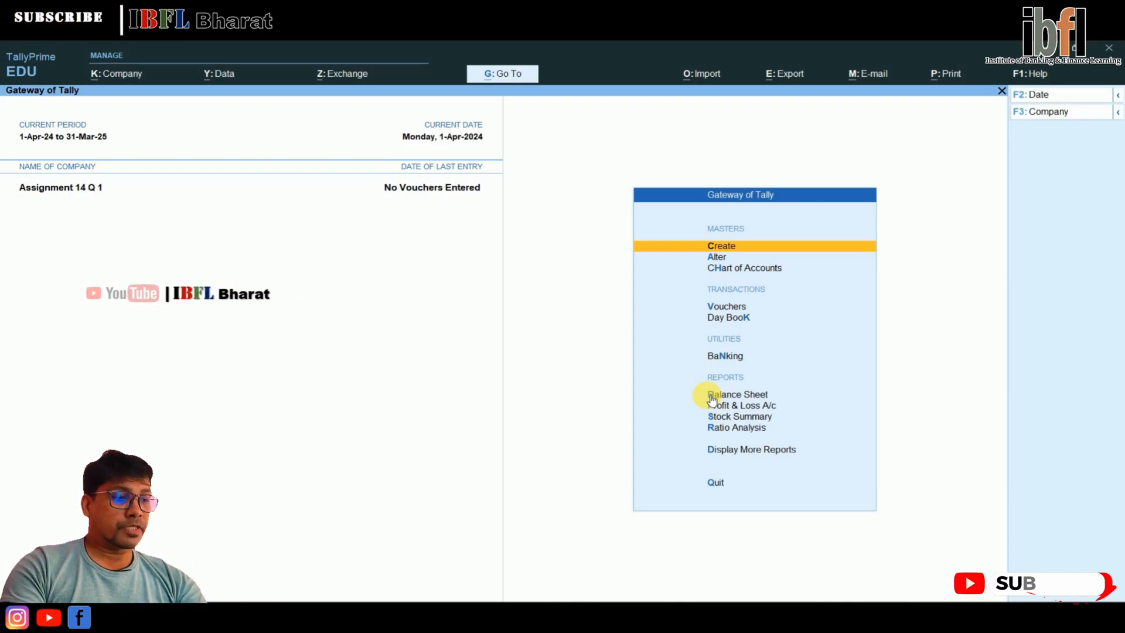
Open the default rupee currency's alteration form to review its settings, and close it without changes
{"action": "key", "text": "Return"}
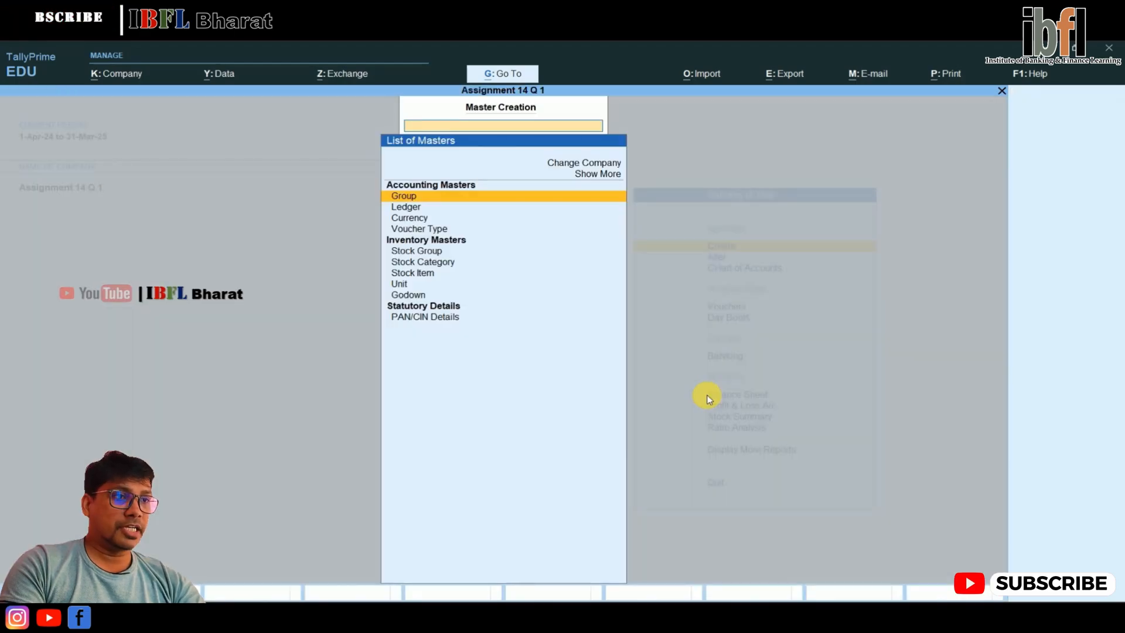
{"action": "key", "text": "Down"}
{"action": "key", "text": "Down"}
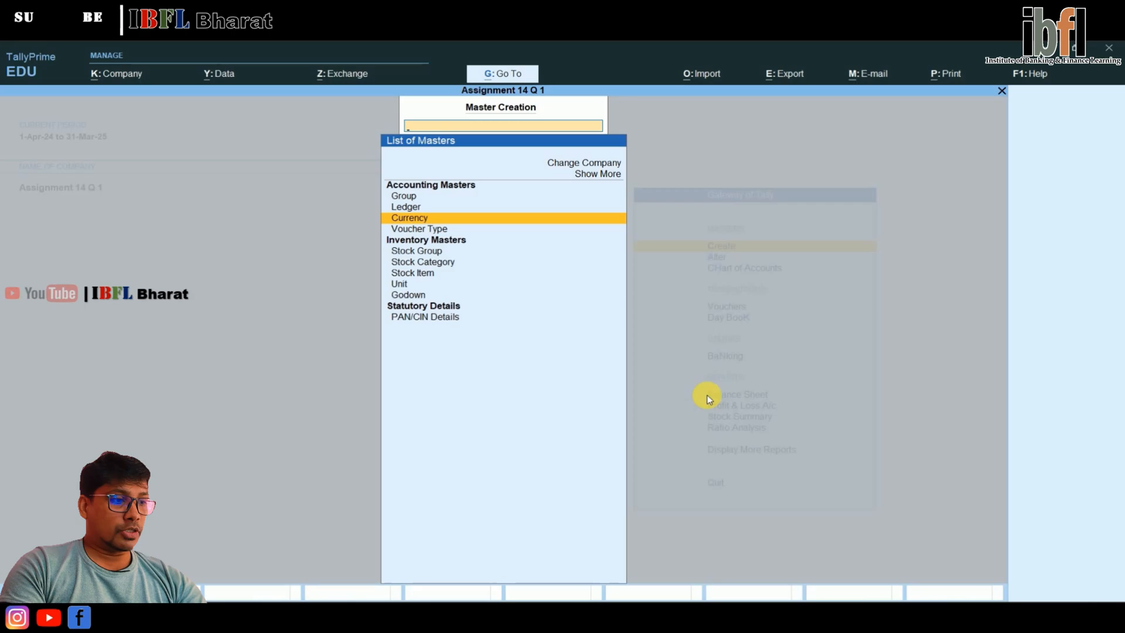
{"action": "key", "text": "Return"}
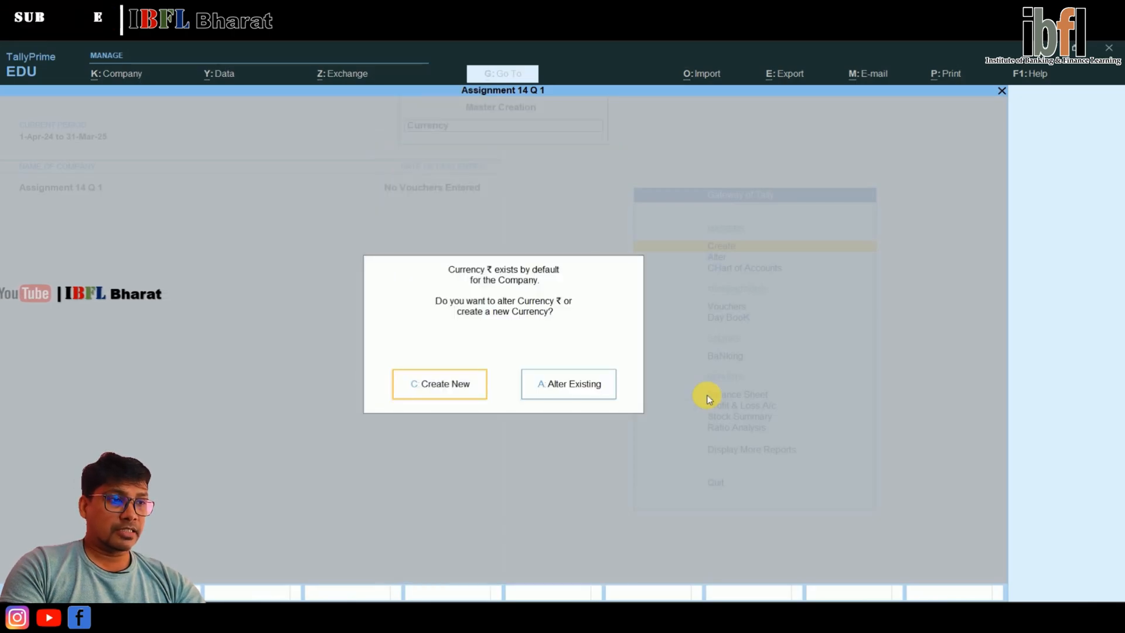
{"action": "key", "text": "Right"}
{"action": "key", "text": "Return"}
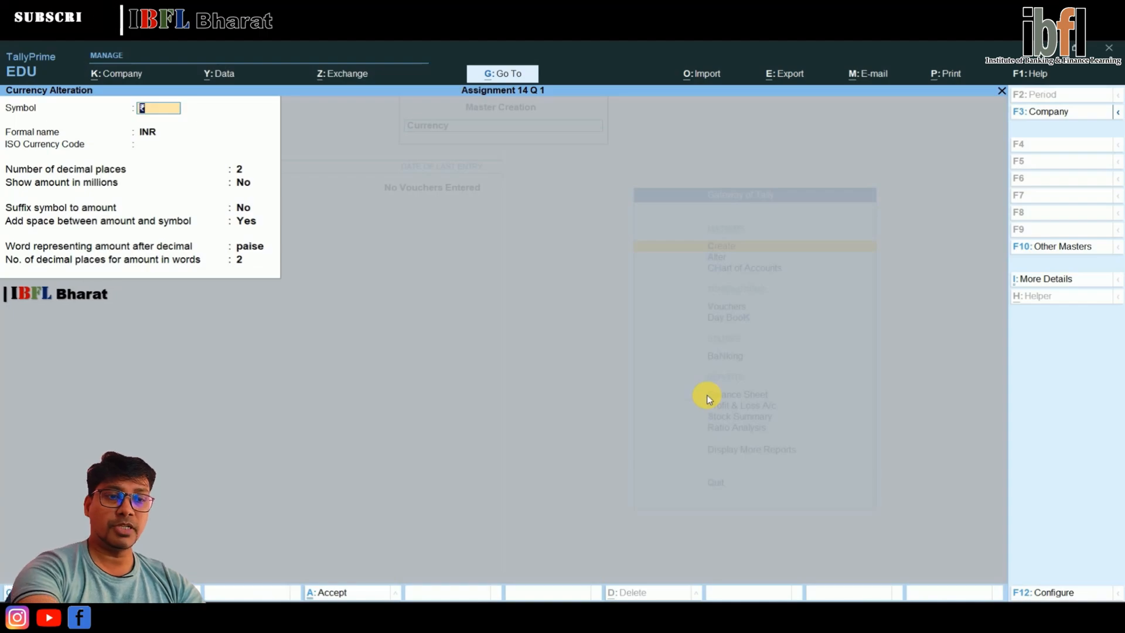
{"action": "key", "text": "Escape"}
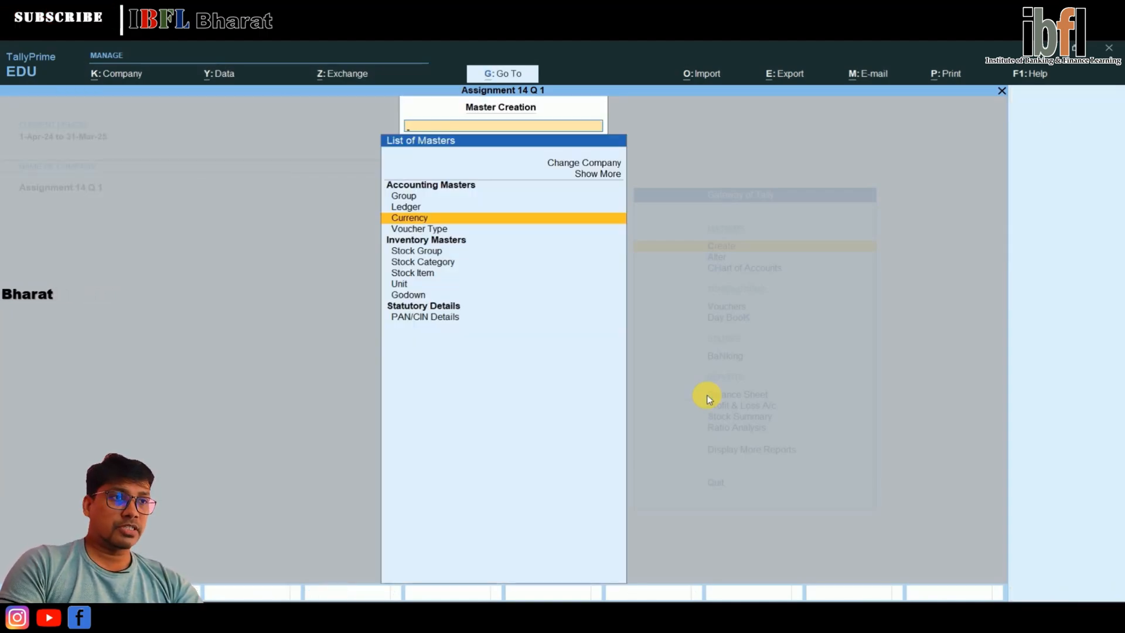
Start a new currency master with the symbol $ and the formal name US Dollar
{"action": "key", "text": "Return"}
{"action": "key", "text": "Return"}
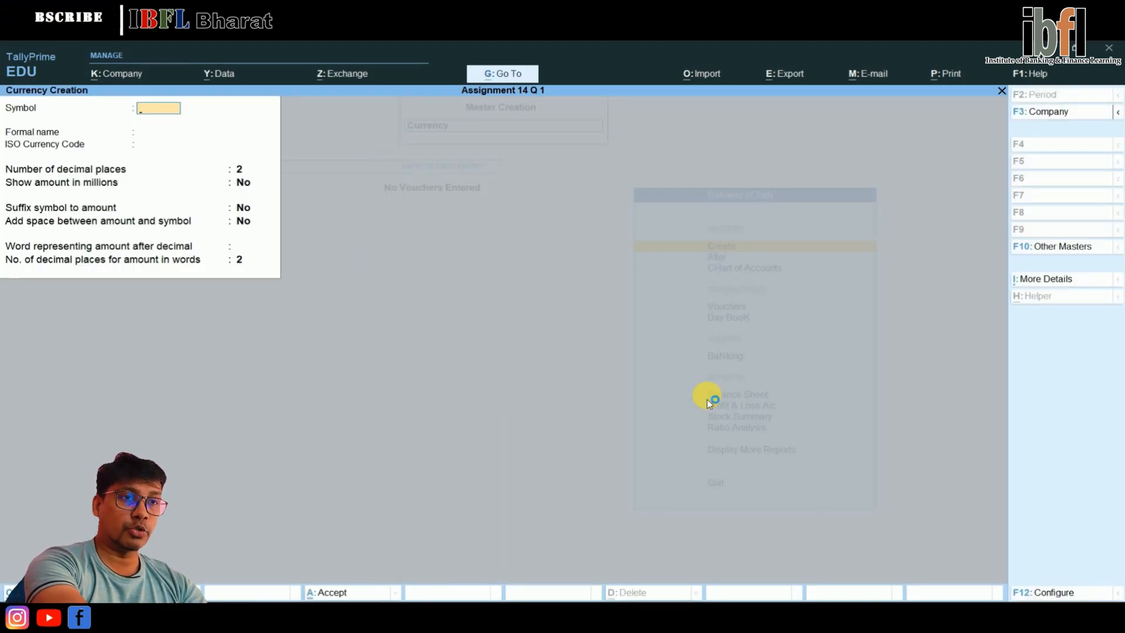
{"action": "type", "text": "$"}
{"action": "key", "text": "Return"}
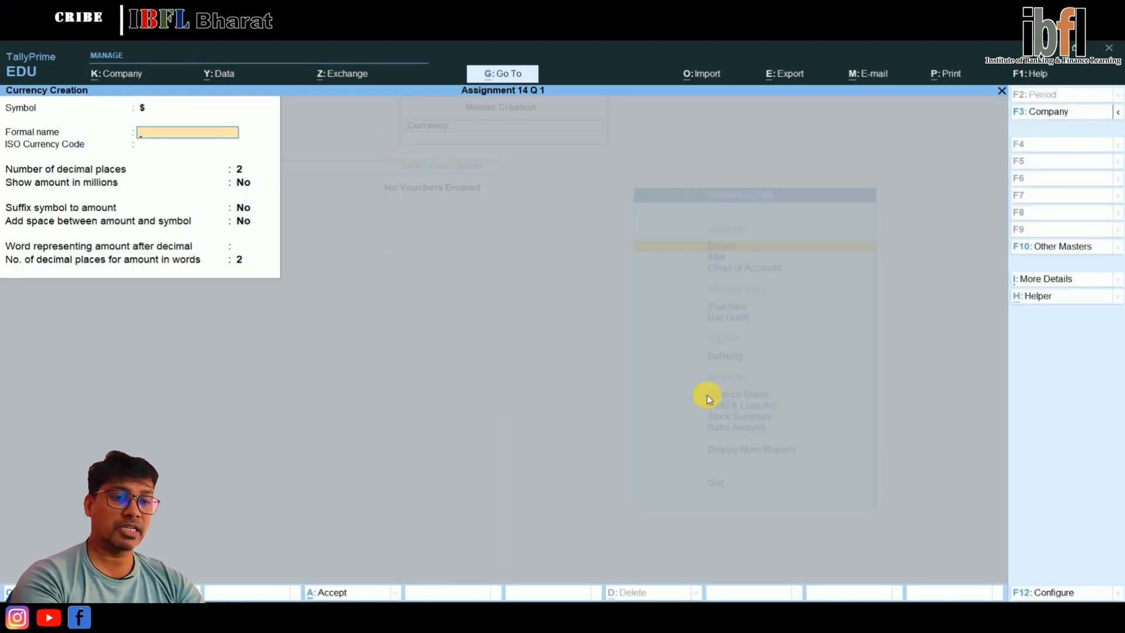
{"action": "type", "text": "US"}
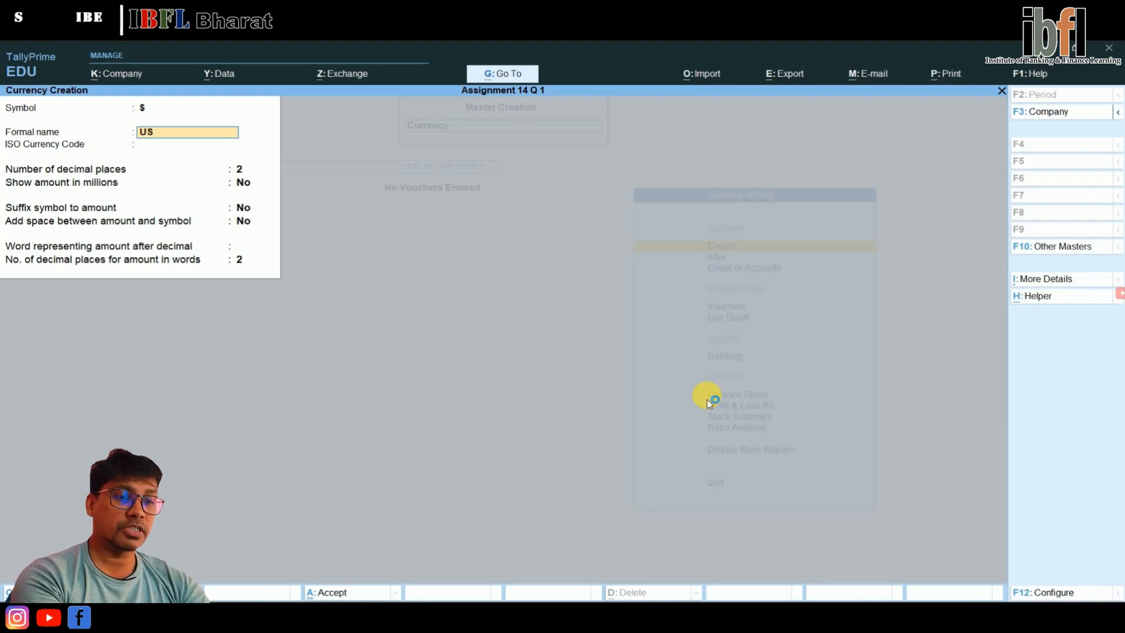
{"action": "type", "text": " Doll"}
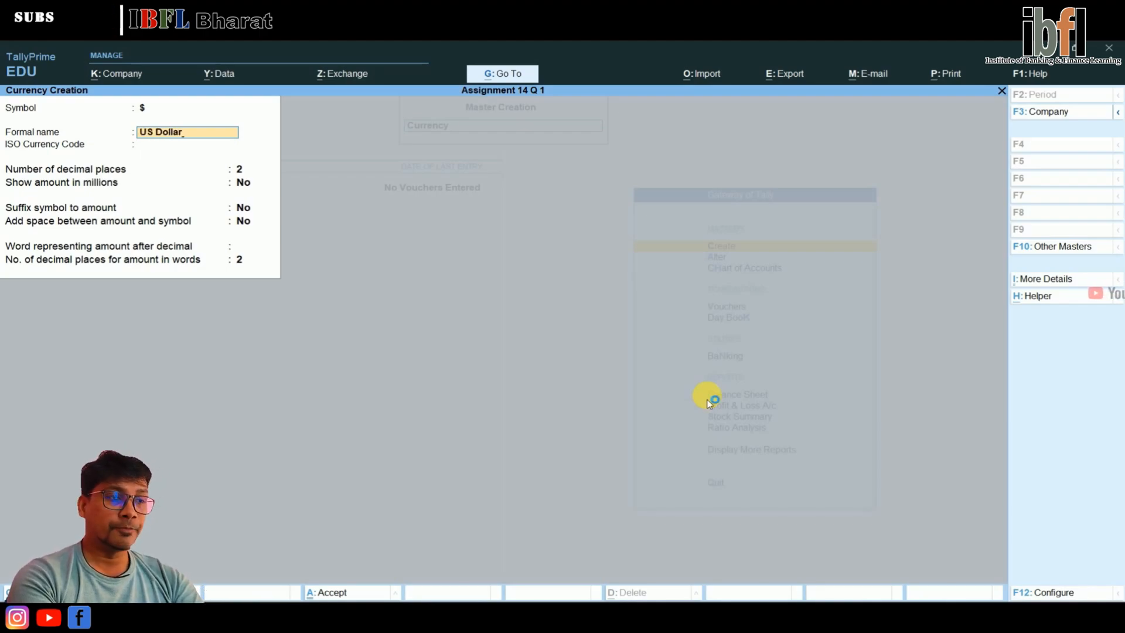
{"action": "type", "text": "ar"}
{"action": "key", "text": "Return"}
{"action": "key", "text": "Return"}
{"action": "key", "text": "Return"}
{"action": "key", "text": "Return"}
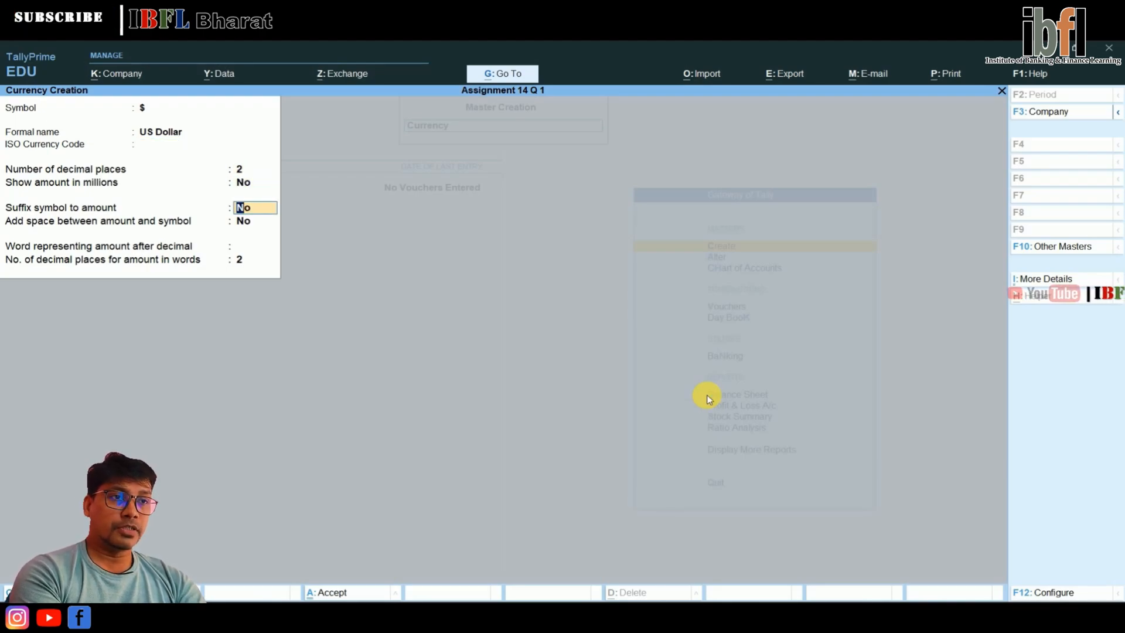
Set the dollar symbol to be suffixed to the amount, enter Cent as the word after the decimal, and save the currency
{"action": "type", "text": "y"}
{"action": "key", "text": "Return"}
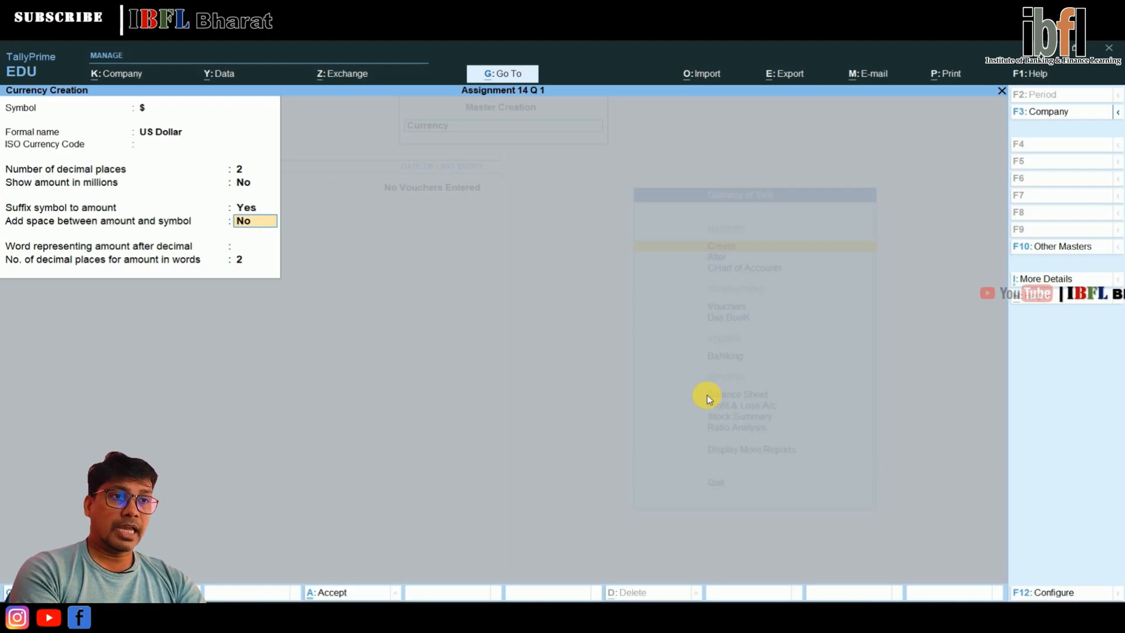
{"action": "key", "text": "Return"}
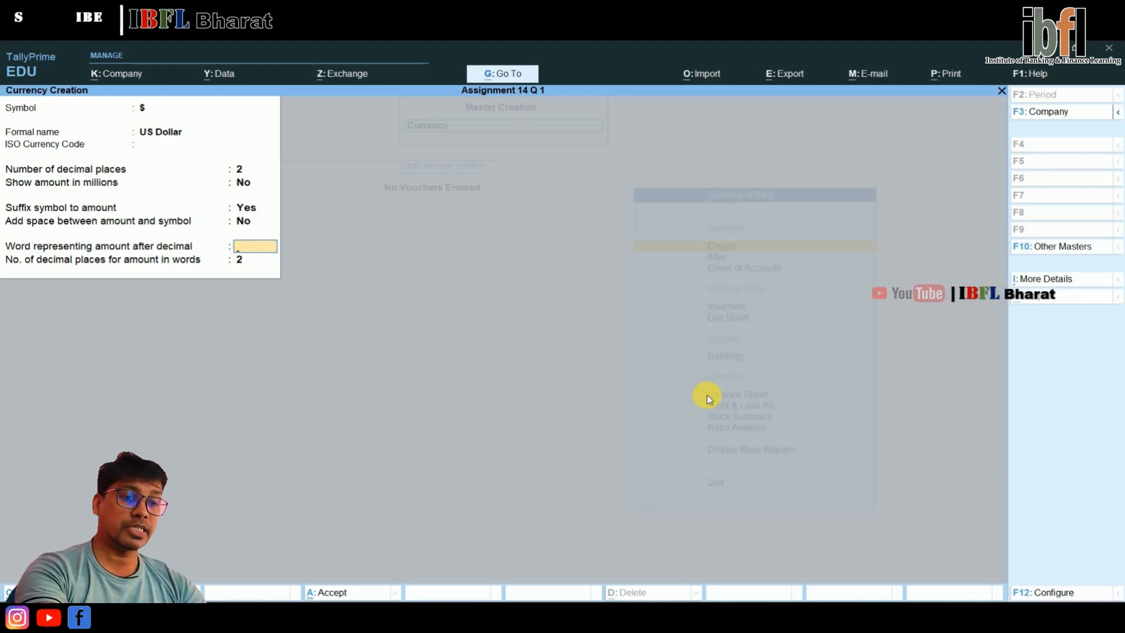
{"action": "type", "text": "Cent"}
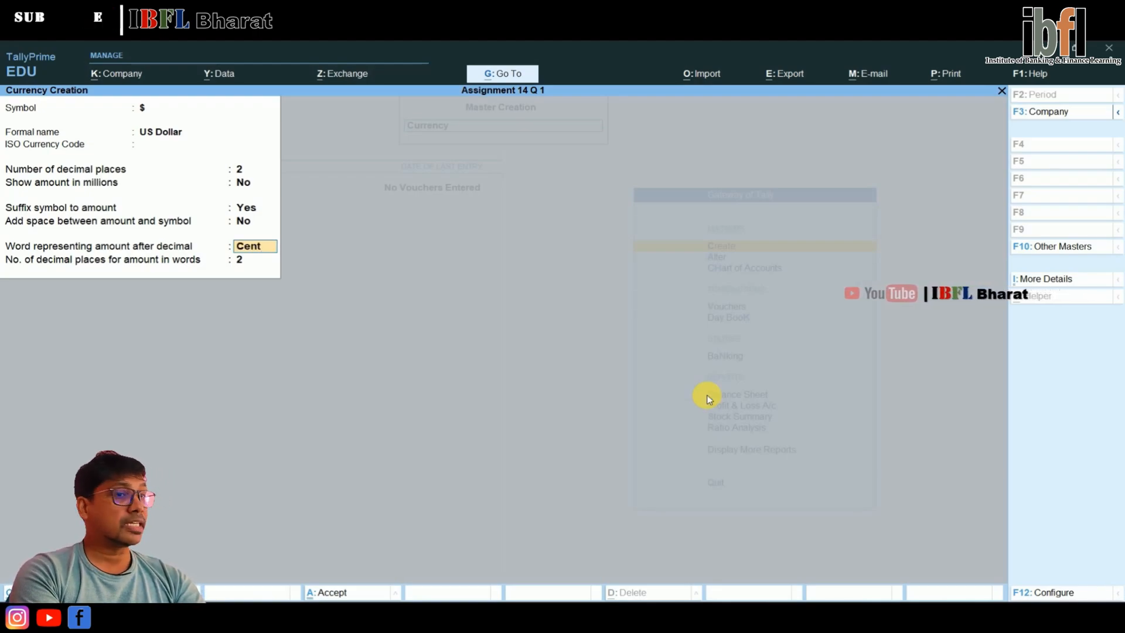
{"action": "key", "text": "Return"}
{"action": "key", "text": "Return"}
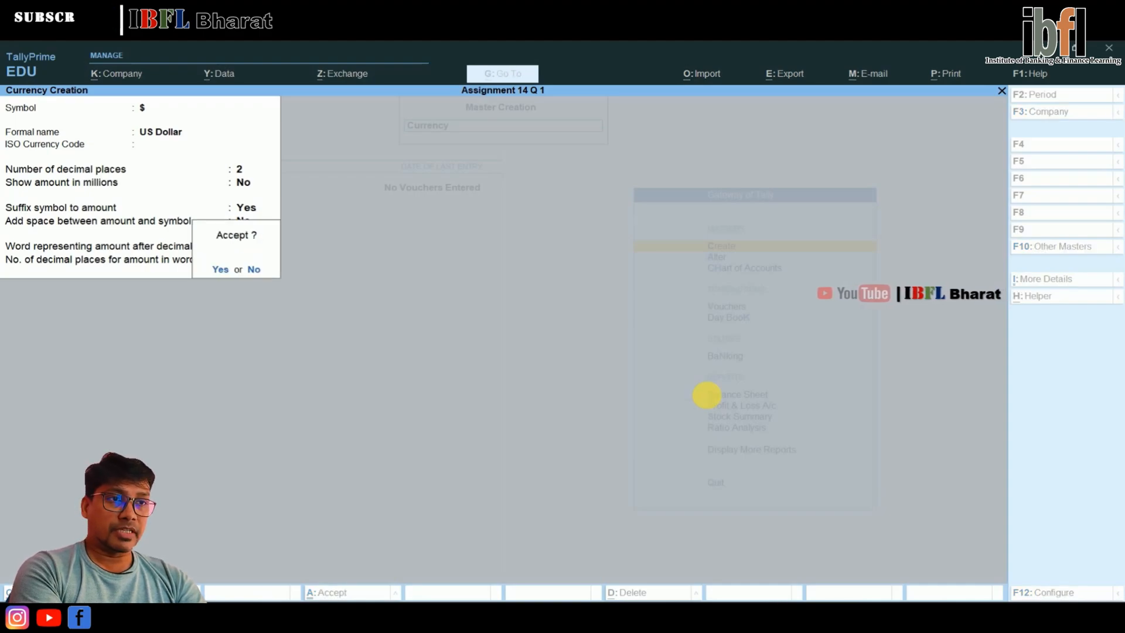
{"action": "key", "text": "Return"}
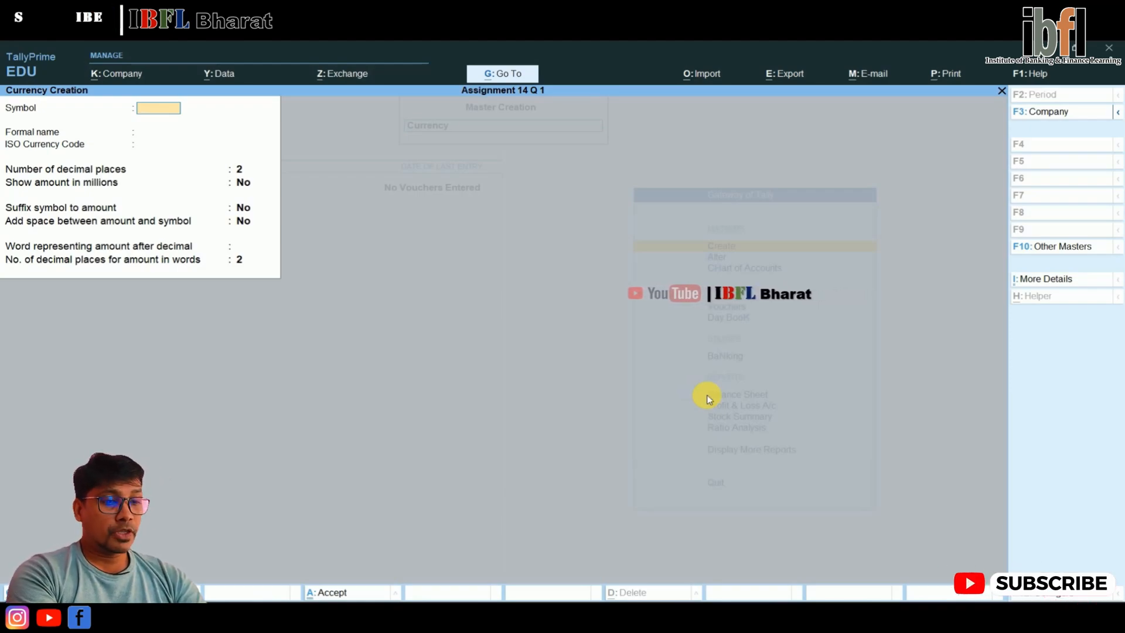
Start another currency master with the symbol € and the formal name Euro
{"action": "key", "text": "alt"}
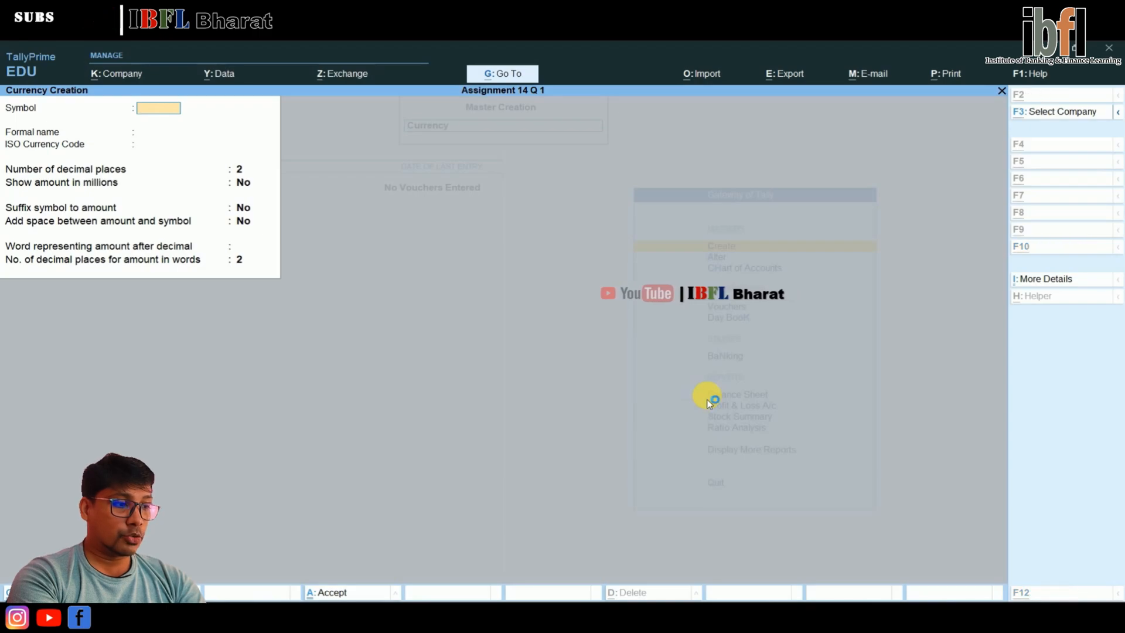
{"action": "type", "text": "€"}
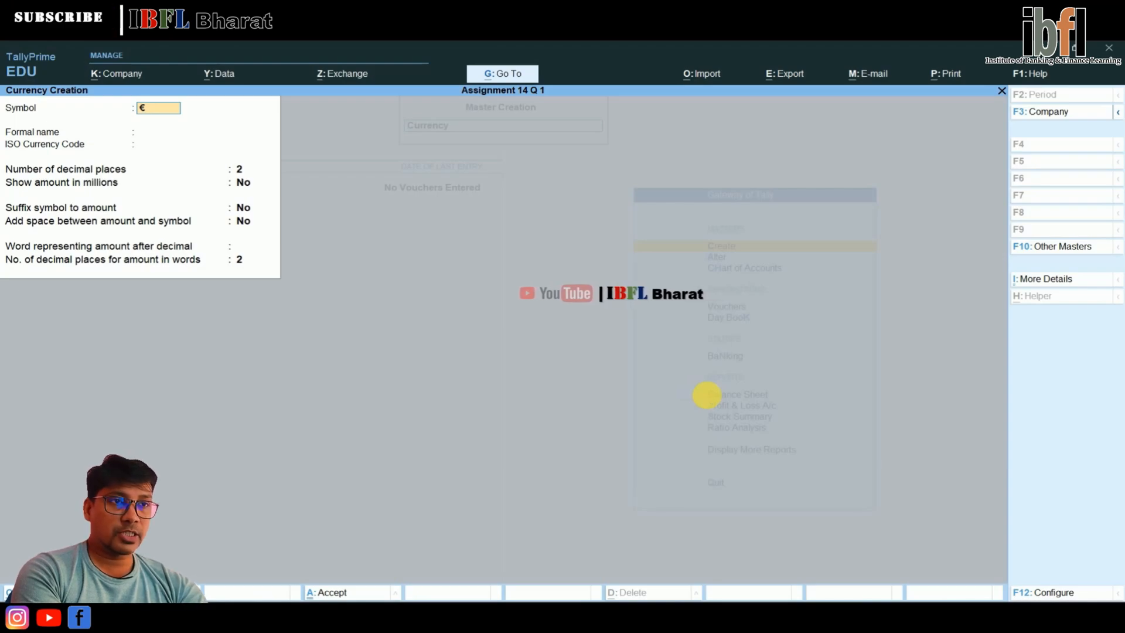
{"action": "key", "text": "BackSpace"}
{"action": "key", "text": "alt"}
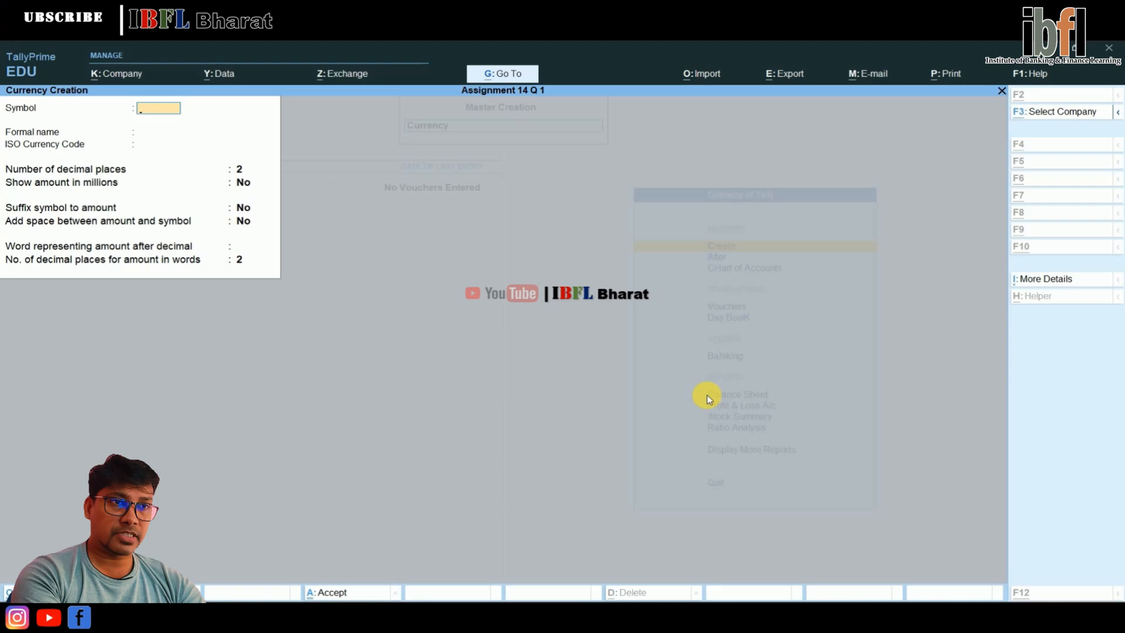
{"action": "type", "text": "€"}
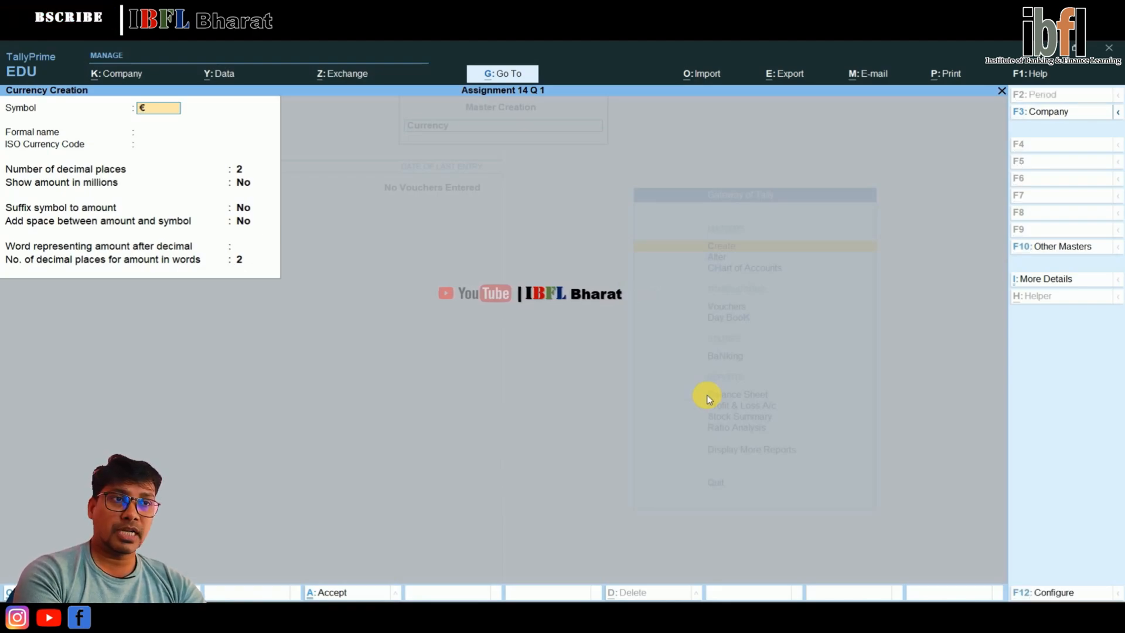
{"action": "key", "text": "Return"}
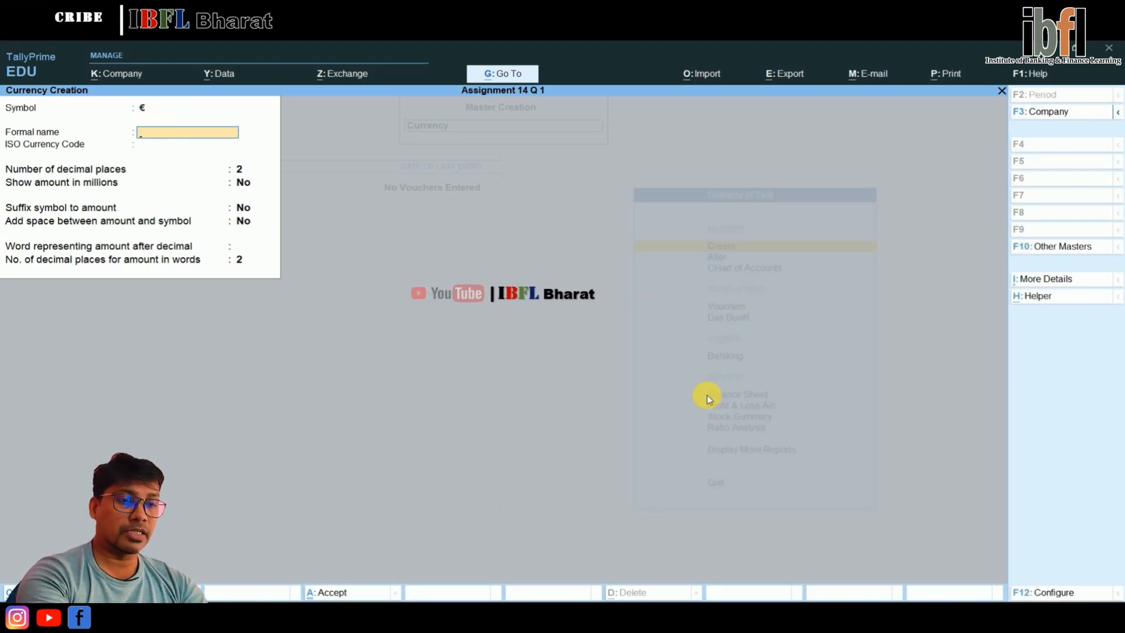
{"action": "type", "text": "Eu"}
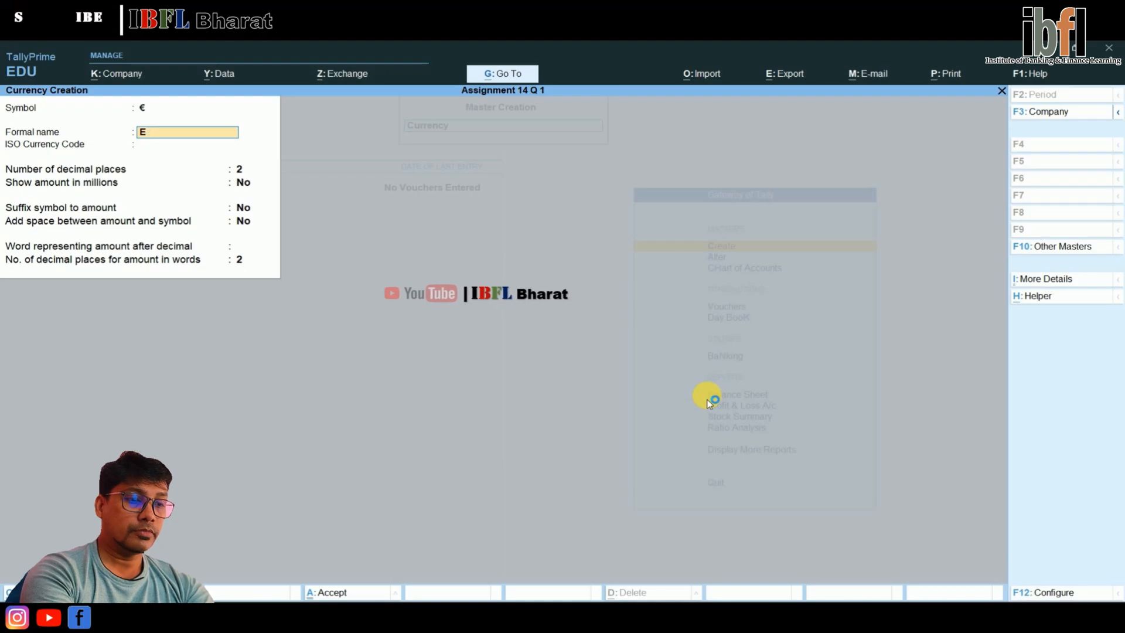
{"action": "type", "text": "ro"}
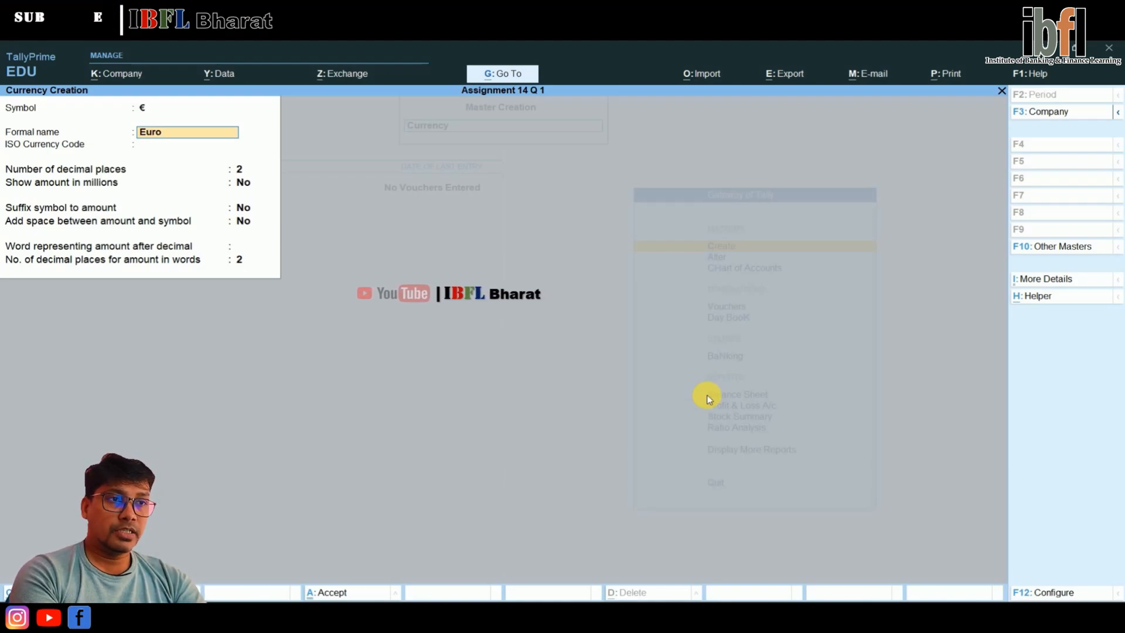
{"action": "key", "text": "Return"}
{"action": "key", "text": "Return"}
{"action": "key", "text": "Return"}
{"action": "key", "text": "Return"}
{"action": "key", "text": "Return"}
{"action": "key", "text": "Return"}
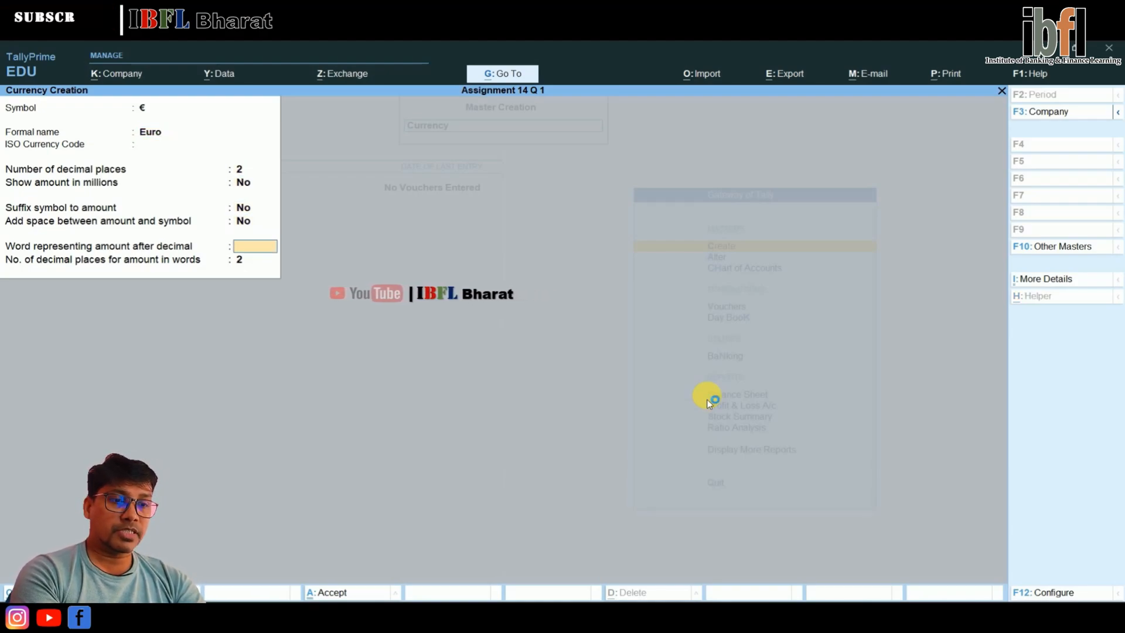
Enter cent as the Euro's word representing the amount after the decimal, and save the currency
{"action": "type", "text": "cent"}
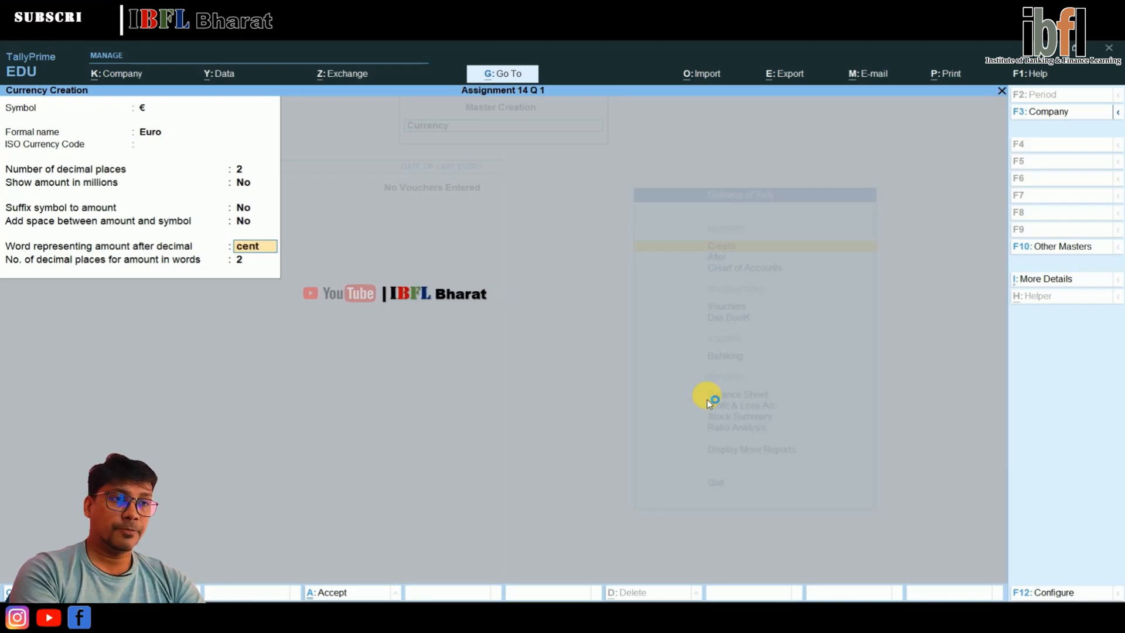
{"action": "key", "text": "Return"}
{"action": "key", "text": "Return"}
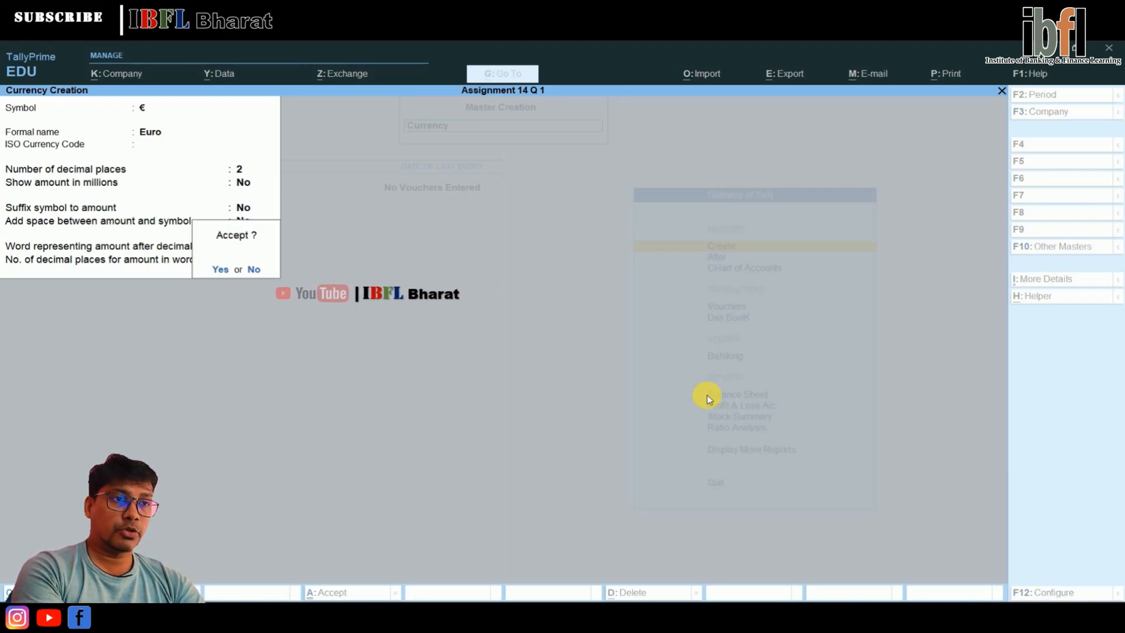
{"action": "key", "text": "Return"}
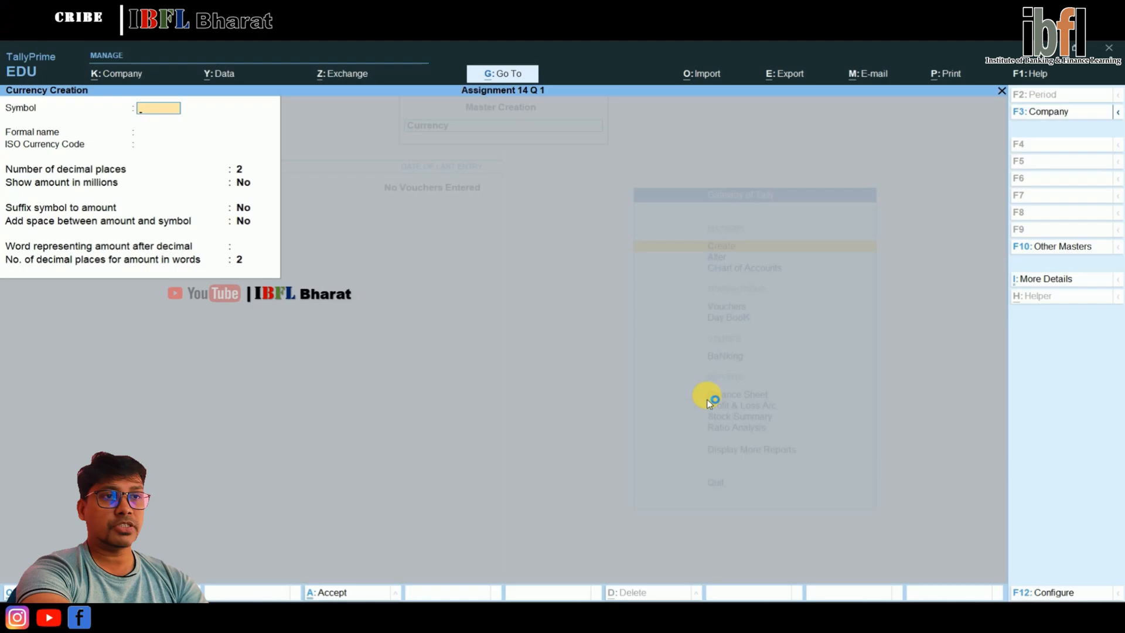
Open Rates of Exchange to examine the rate table for the dollar and euro, and return to the Gateway of Tally
{"action": "key", "text": "Escape"}
{"action": "key", "text": "Return"}
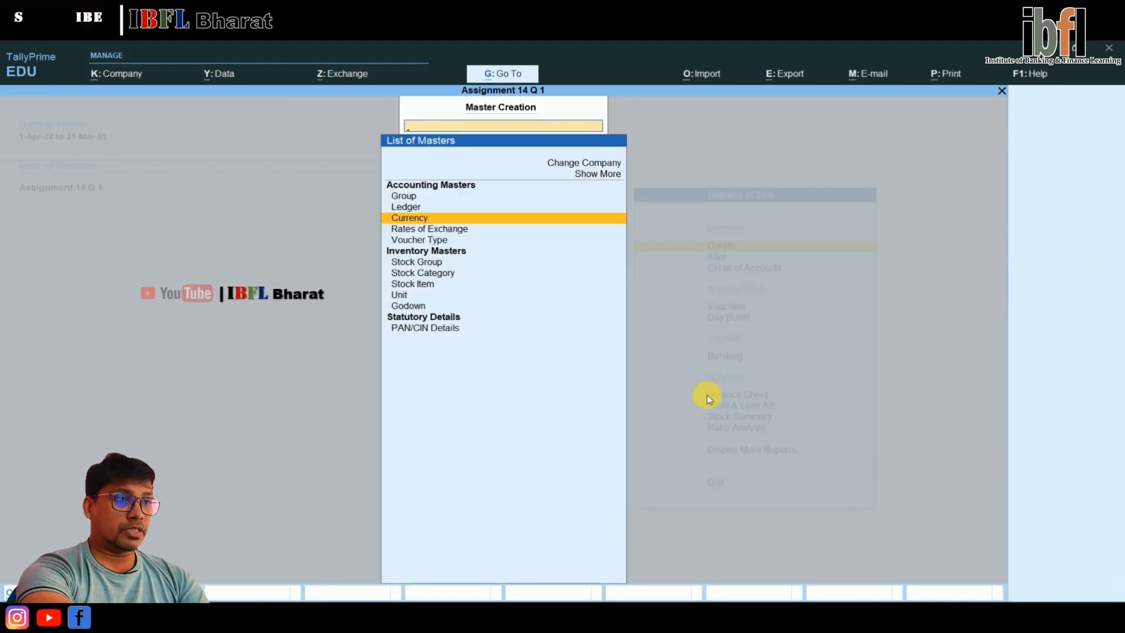
{"action": "key", "text": "Down"}
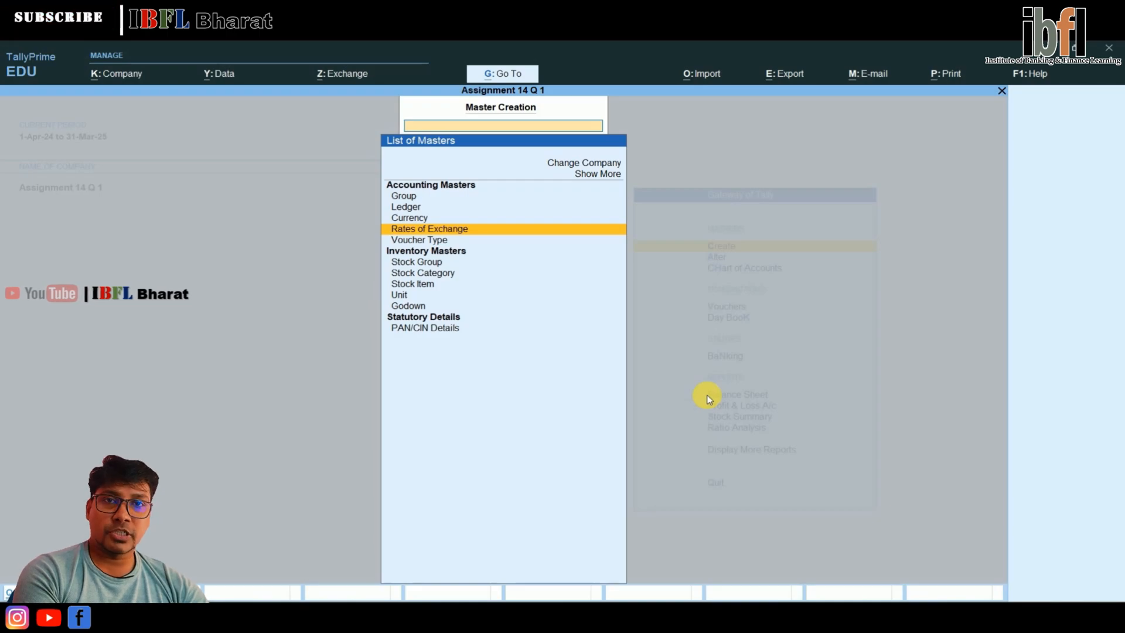
{"action": "key", "text": "Return"}
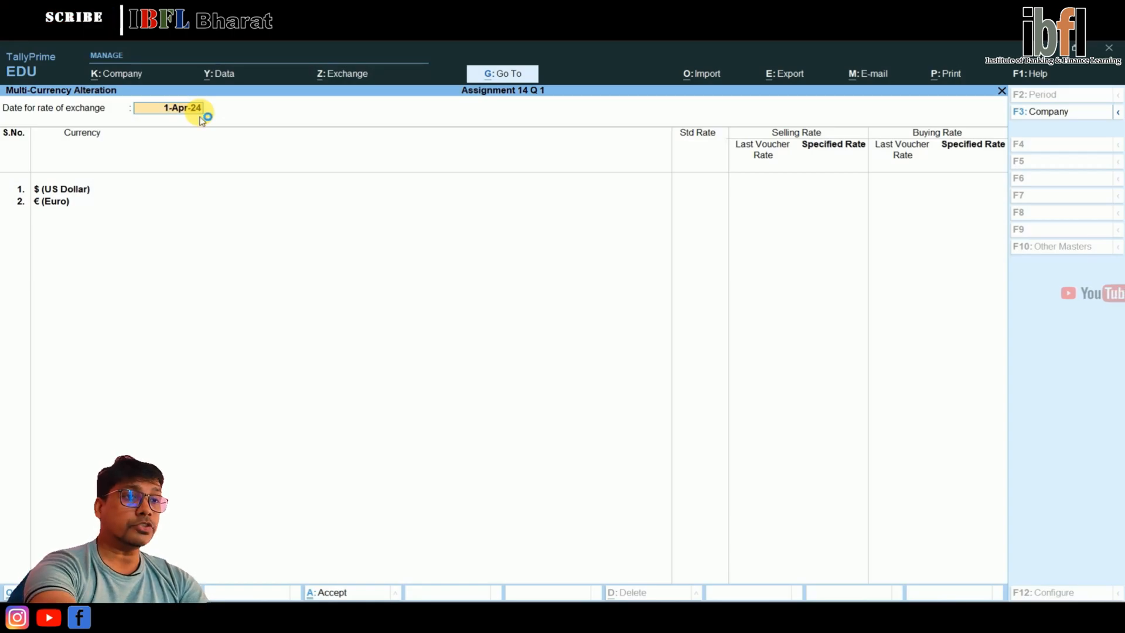
{"action": "key", "text": "BackSpace"}
{"action": "key", "text": "Escape"}
{"action": "key", "text": "Escape"}
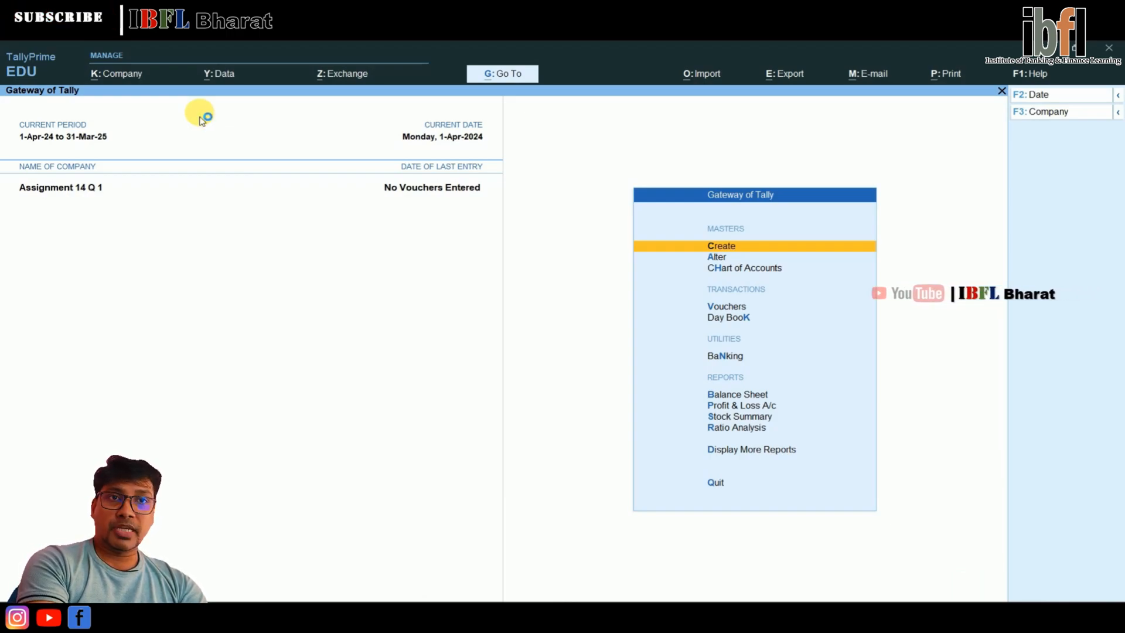
Open voucher entry and switch to a new Receipt voucher
{"action": "key", "text": "Down"}
{"action": "key", "text": "Down"}
{"action": "key", "text": "Down"}
{"action": "key", "text": "Return"}
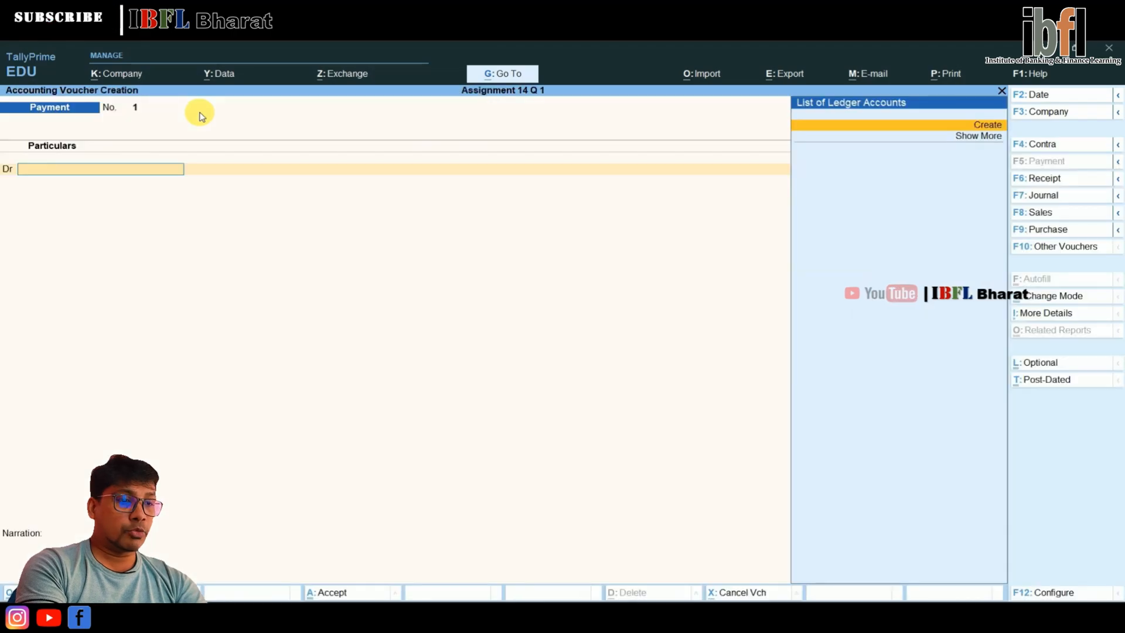
{"action": "key", "text": "F6"}
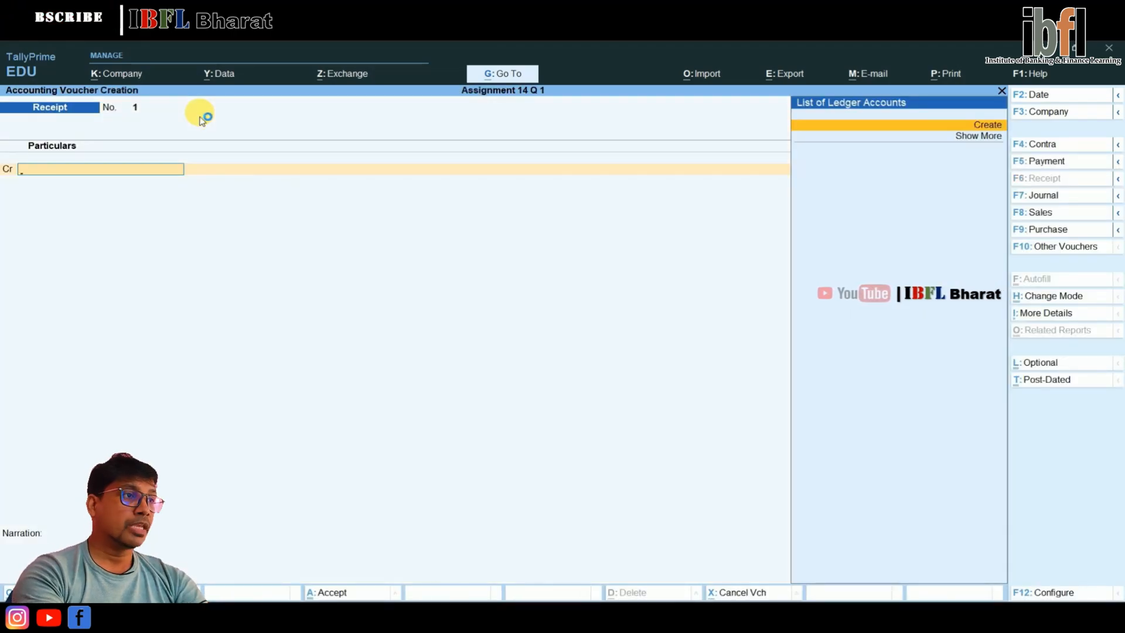
Create a ledger named Capital under Capital Account as the receipt's credit ledger
{"action": "key", "text": "alt+c"}
{"action": "type", "text": "Ca"}
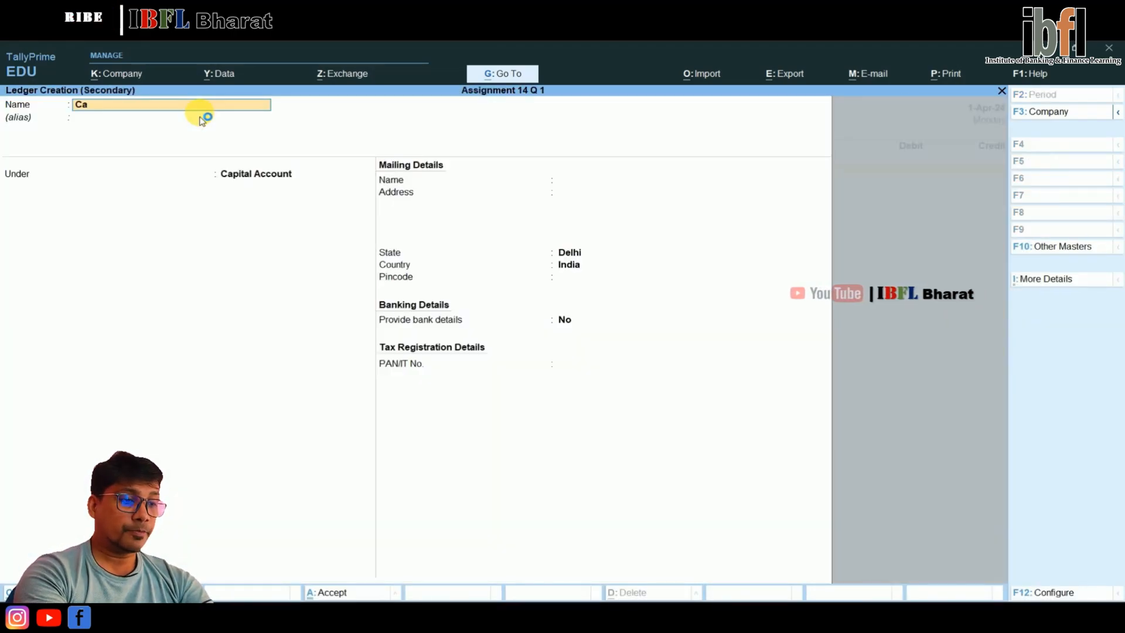
{"action": "type", "text": "pital"}
{"action": "key", "text": "Return"}
{"action": "key", "text": "Return"}
{"action": "key", "text": "Return"}
{"action": "key", "text": "Return"}
{"action": "key", "text": "Return"}
{"action": "key", "text": "Return"}
{"action": "key", "text": "Return"}
{"action": "key", "text": "Return"}
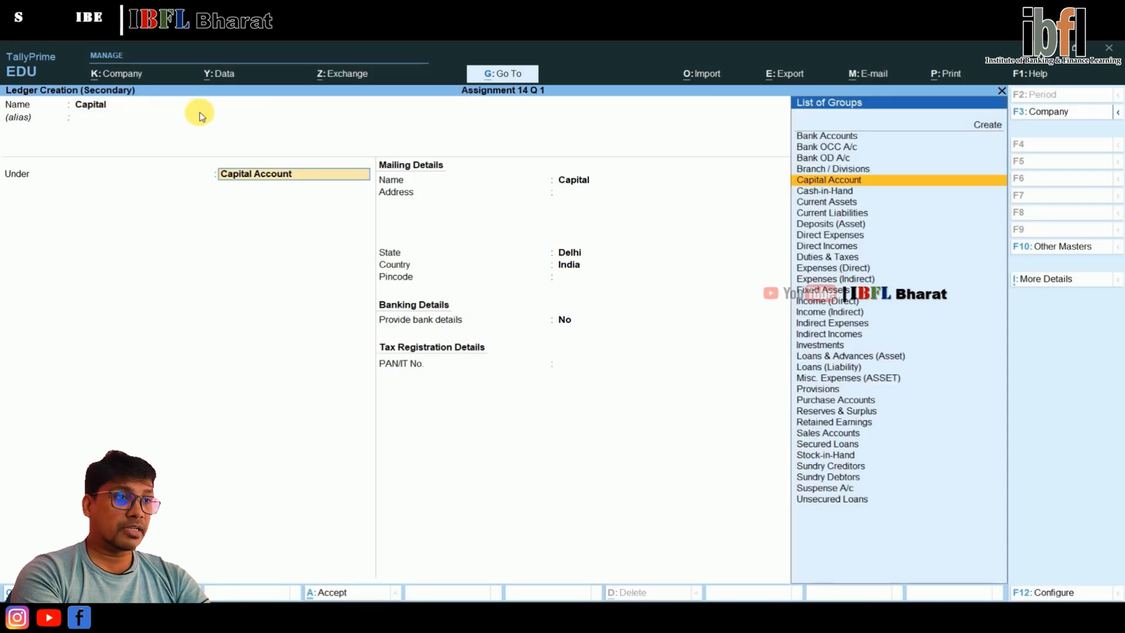
{"action": "key", "text": "ctrl+a"}
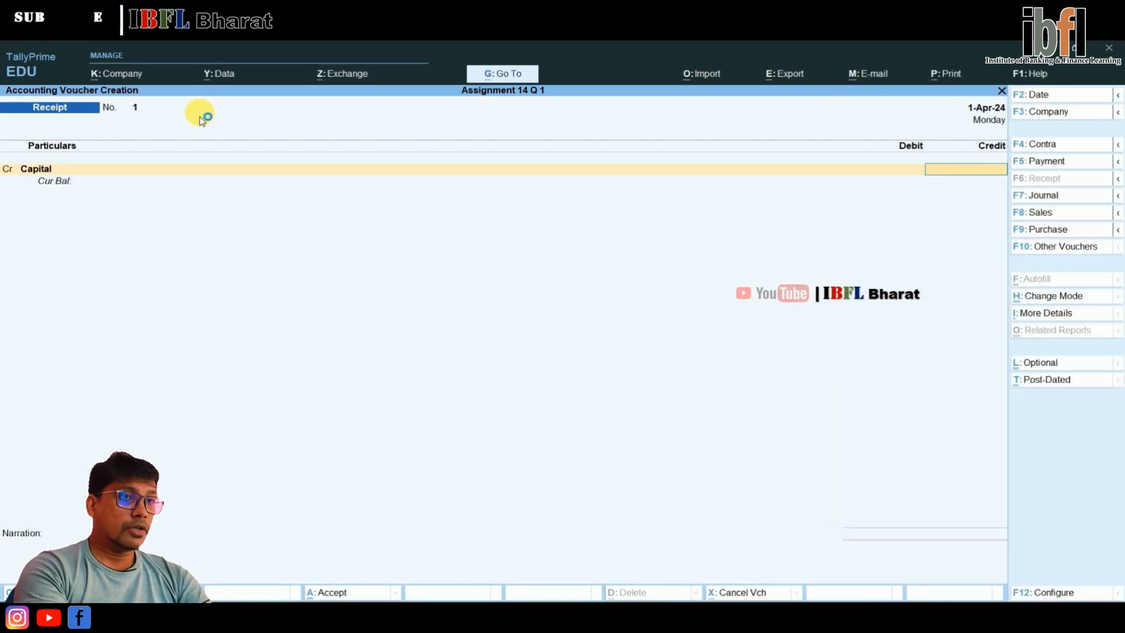
Credit Capital with 10,00,000, debit Cash for the same amount, and save the receipt voucher
{"action": "type", "text": "1000000"}
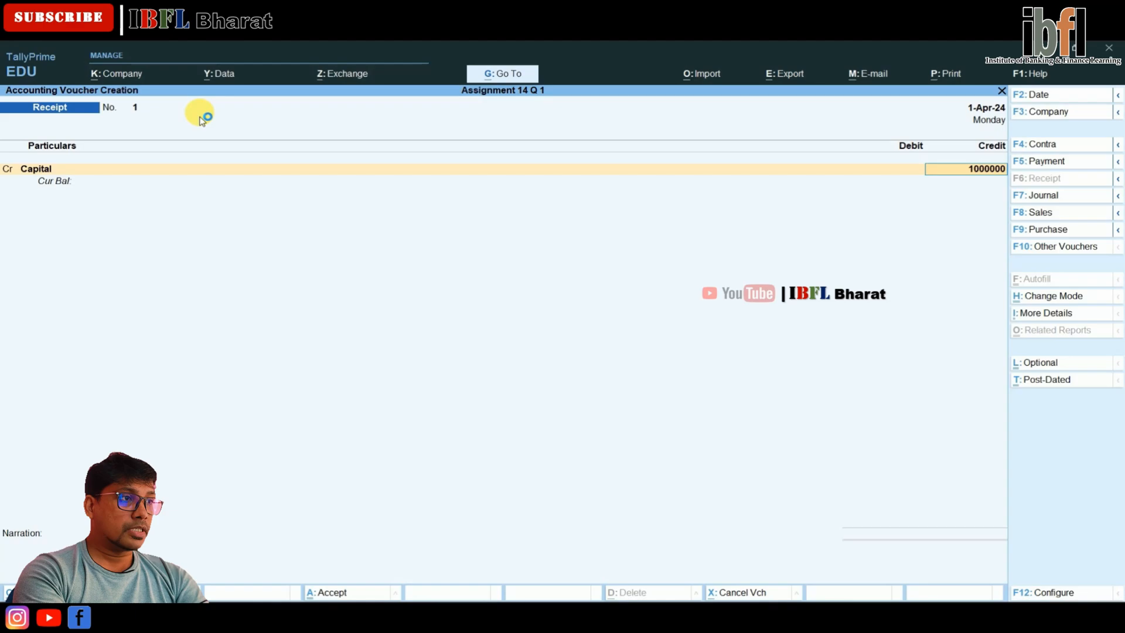
{"action": "key", "text": "Return"}
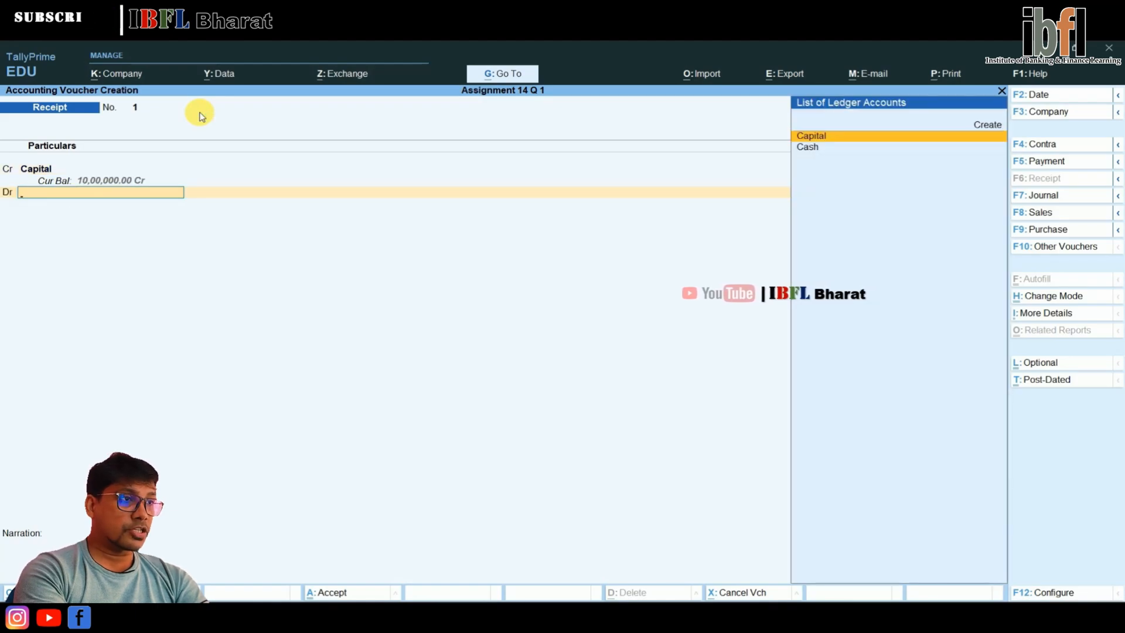
{"action": "key", "text": "Down"}
{"action": "key", "text": "Return"}
{"action": "key", "text": "Return"}
{"action": "key", "text": "Return"}
{"action": "key", "text": "Return"}
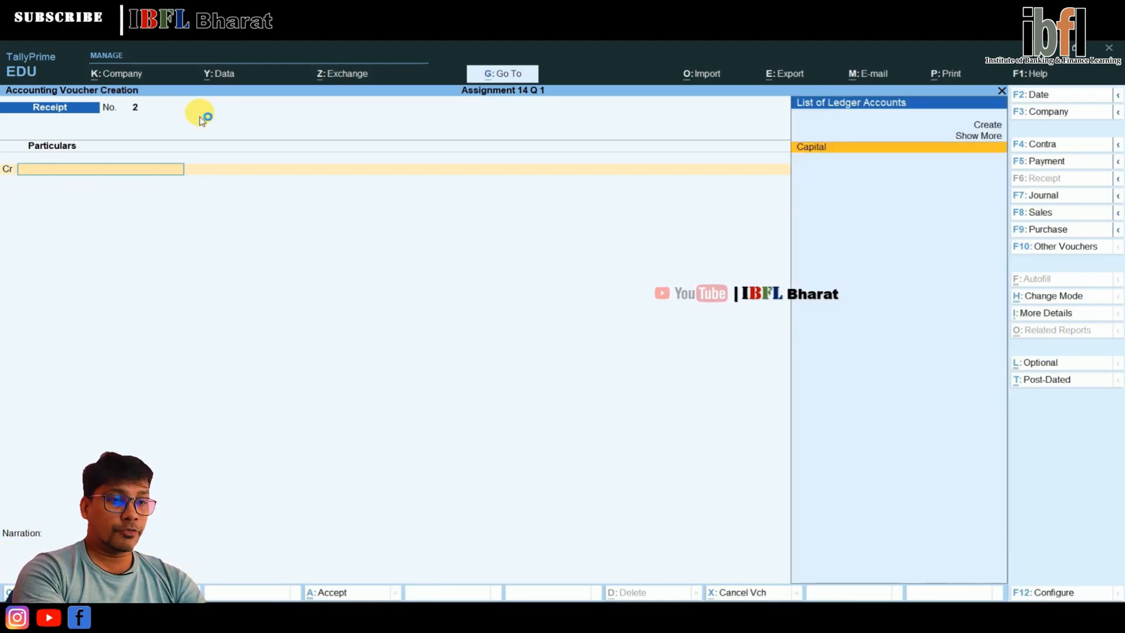
Switch to a new Contra voucher and credit Cash with 5,00,000
{"action": "key", "text": "F4"}
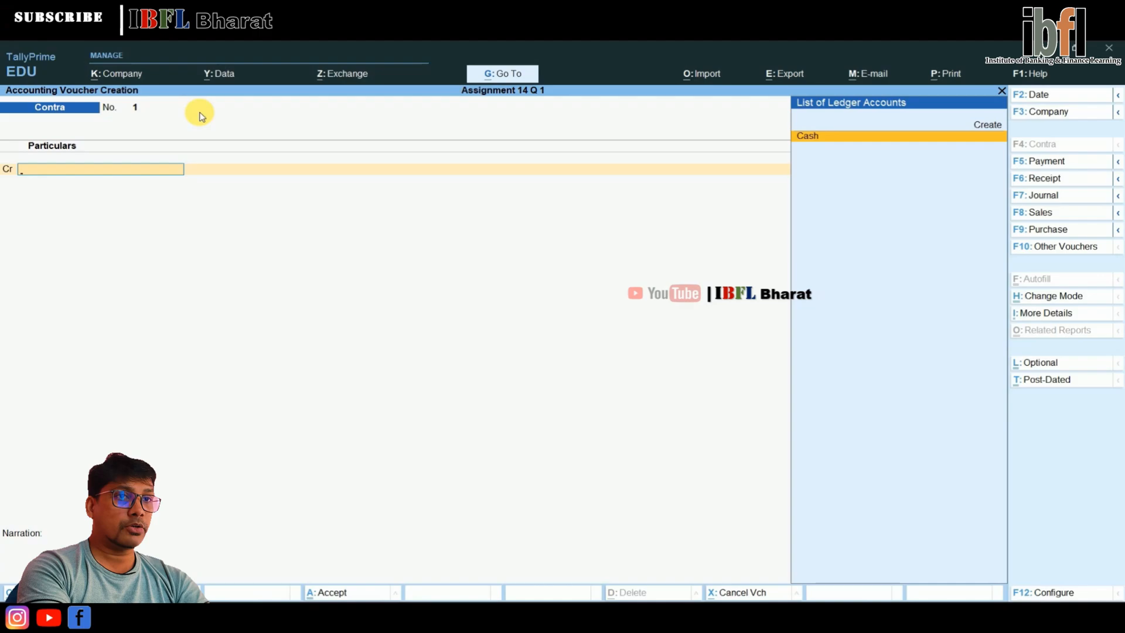
{"action": "key", "text": "Return"}
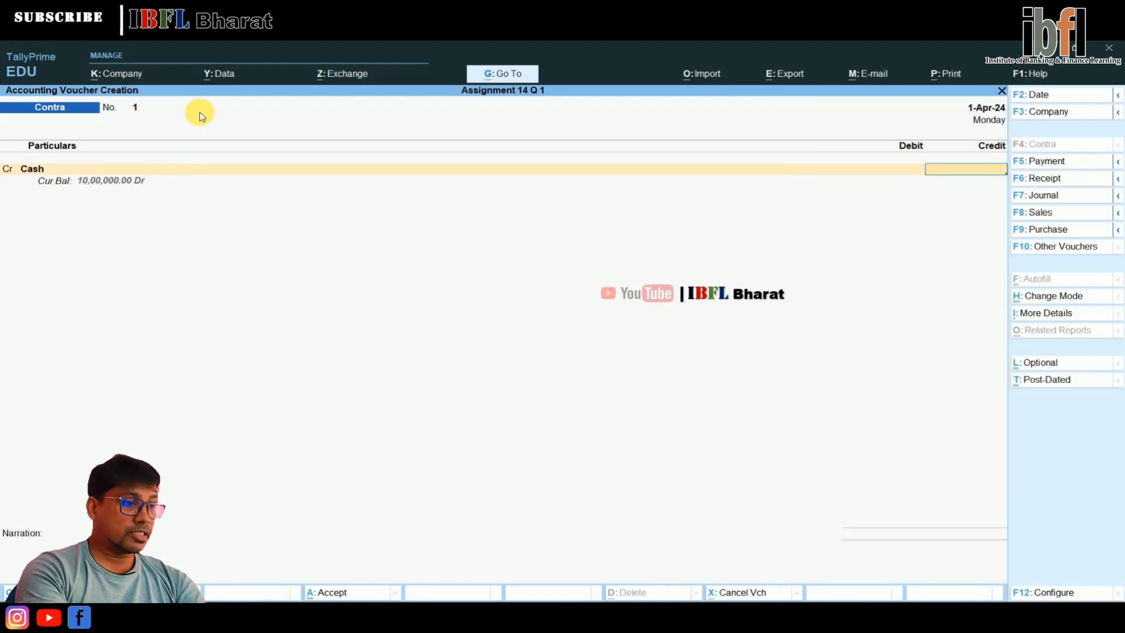
{"action": "type", "text": "5,00,"}
{"action": "type", "text": "00000"}
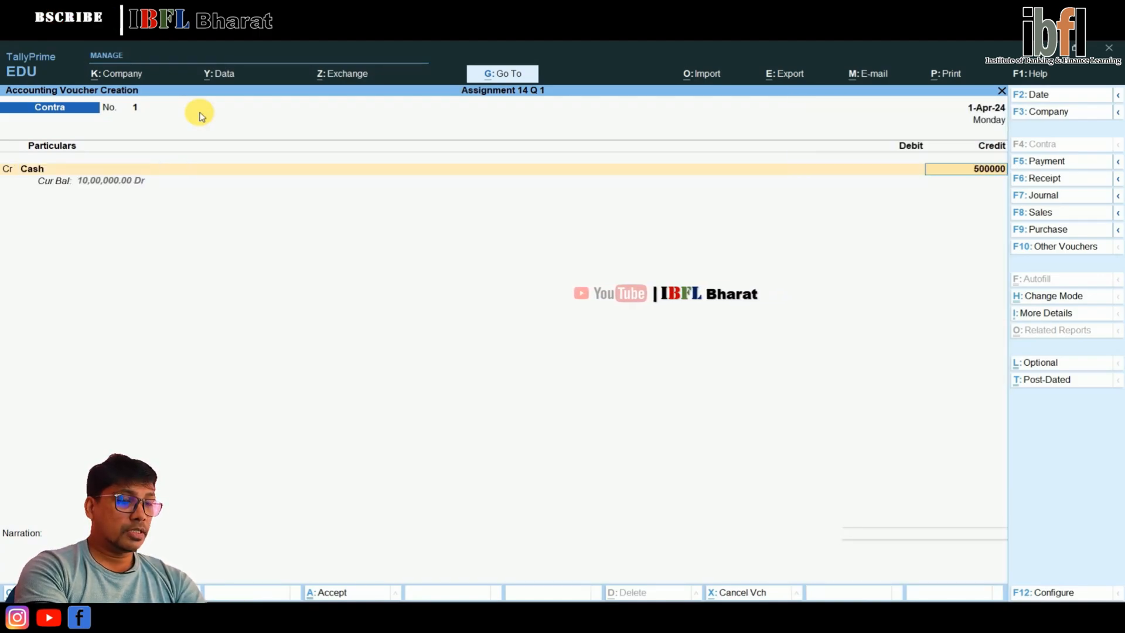
{"action": "key", "text": "Return"}
{"action": "key", "text": "Return"}
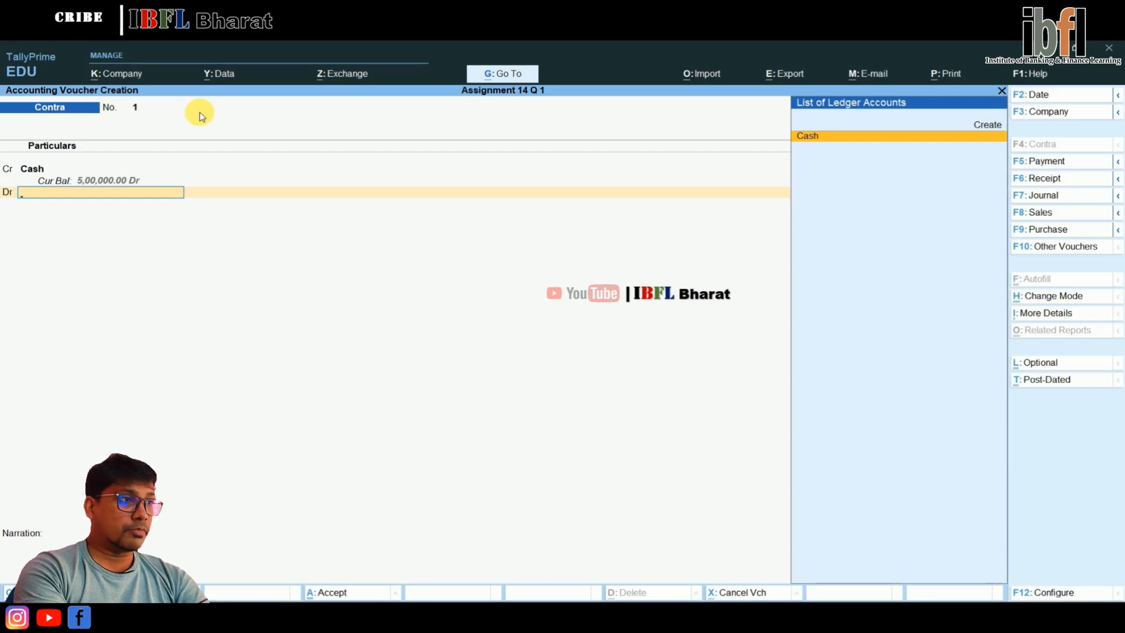
Create a ledger named PNB under Bank Accounts as the contra voucher's debit ledger, leaving its bank details blank
{"action": "key", "text": "alt+c"}
{"action": "type", "text": "PNB"}
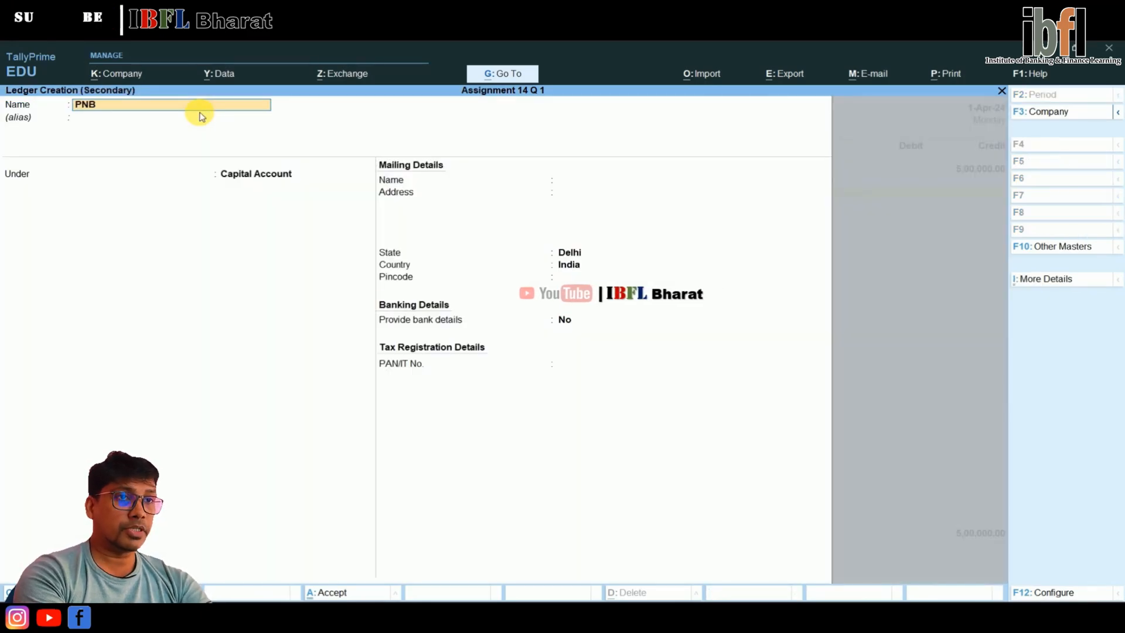
{"action": "key", "text": "Return"}
{"action": "key", "text": "Return"}
{"action": "type", "text": "Ban"}
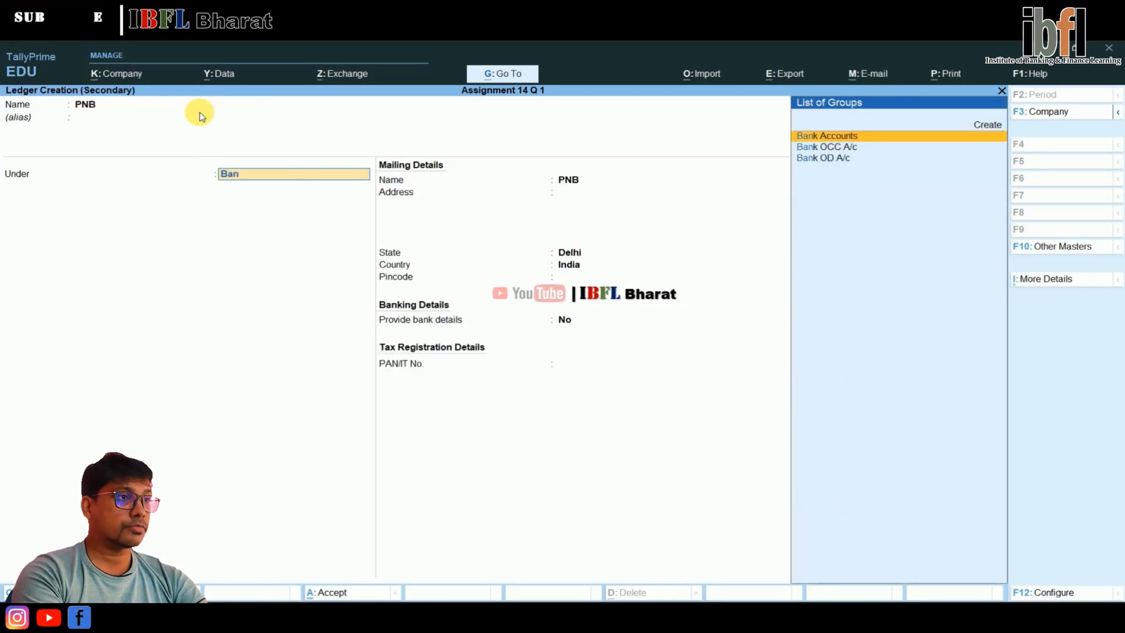
{"action": "key", "text": "Return"}
{"action": "key", "text": "Return"}
{"action": "key", "text": "Return"}
{"action": "key", "text": "Return"}
{"action": "key", "text": "Return"}
{"action": "key", "text": "Return"}
{"action": "key", "text": "Return"}
{"action": "key", "text": "Return"}
{"action": "key", "text": "Return"}
{"action": "key", "text": "Return"}
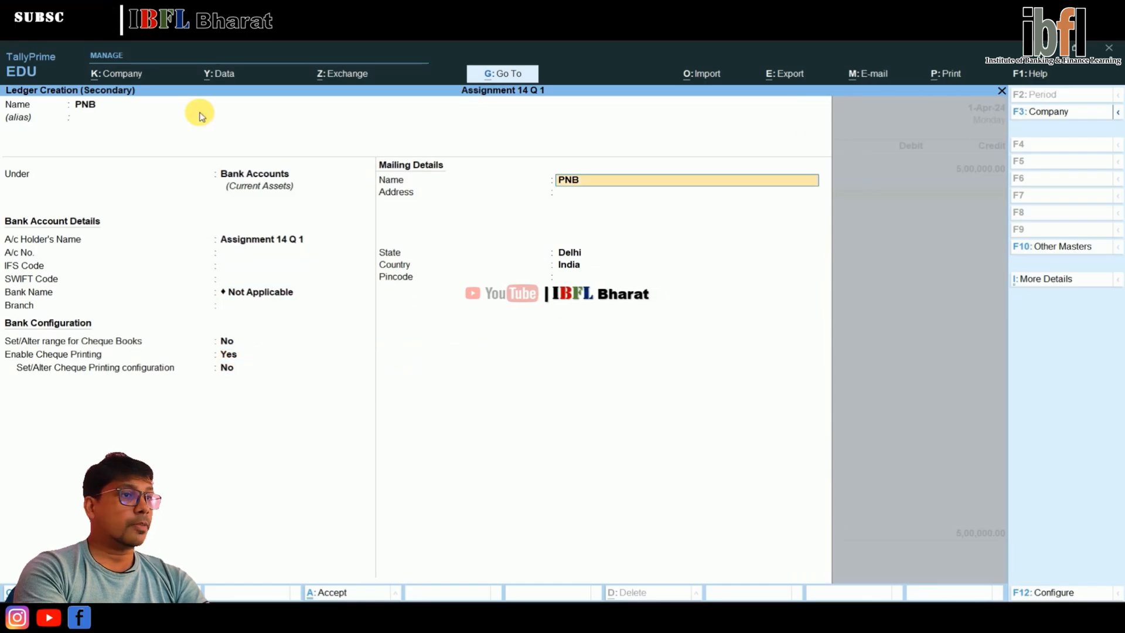
Accept PNB's bank allocation of 5,00,000 as Cash without instrument details and save the contra voucher
{"action": "key", "text": "Return"}
{"action": "key", "text": "Return"}
{"action": "key", "text": "Return"}
{"action": "key", "text": "Return"}
{"action": "key", "text": "Return"}
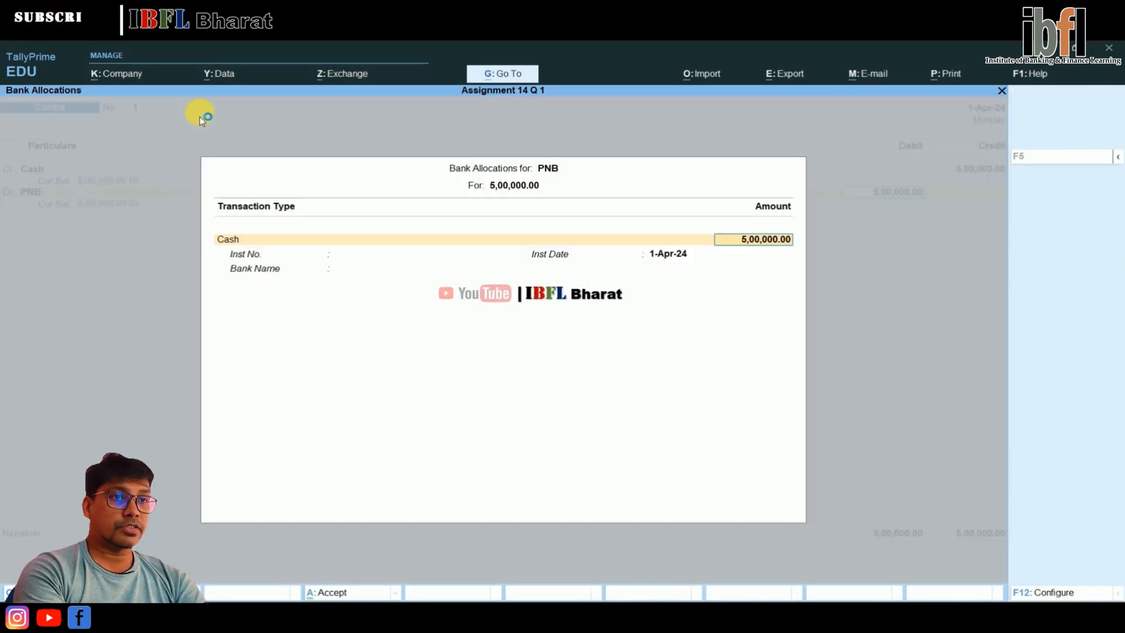
{"action": "key", "text": "Return"}
{"action": "key", "text": "Return"}
{"action": "key", "text": "Return"}
{"action": "key", "text": "Return"}
{"action": "key", "text": "Return"}
{"action": "key", "text": "Return"}
{"action": "key", "text": "Return"}
{"action": "key", "text": "Return"}
{"action": "key", "text": "Return"}
{"action": "key", "text": "Return"}
{"action": "key", "text": "Return"}
{"action": "key", "text": "Return"}
{"action": "key", "text": "Return"}
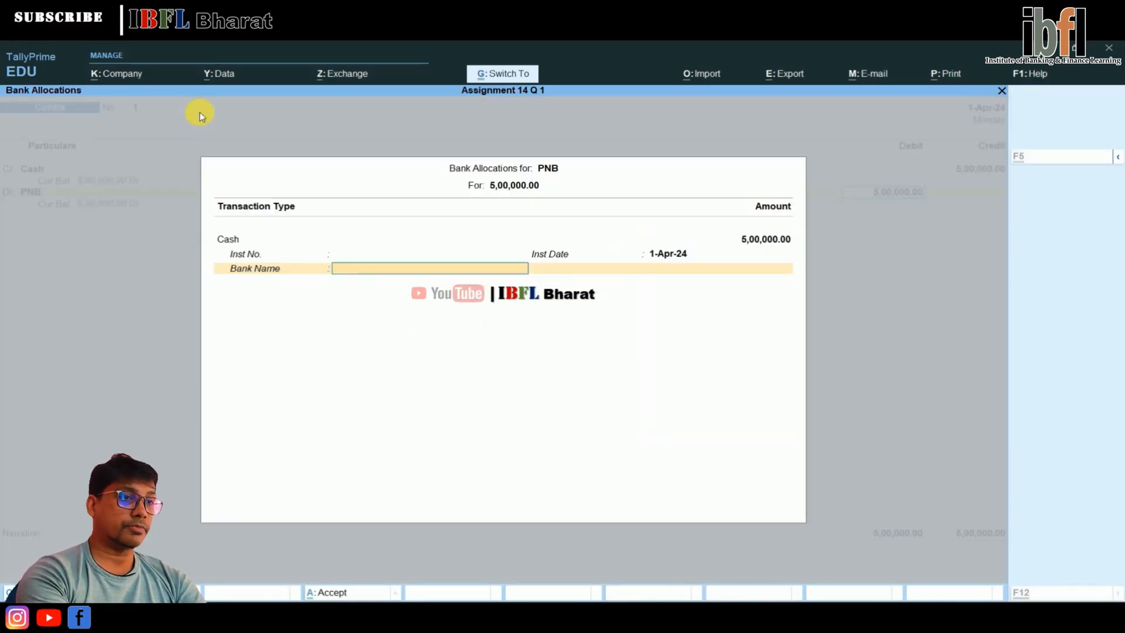
{"action": "key", "text": "Return"}
{"action": "key", "text": "Return"}
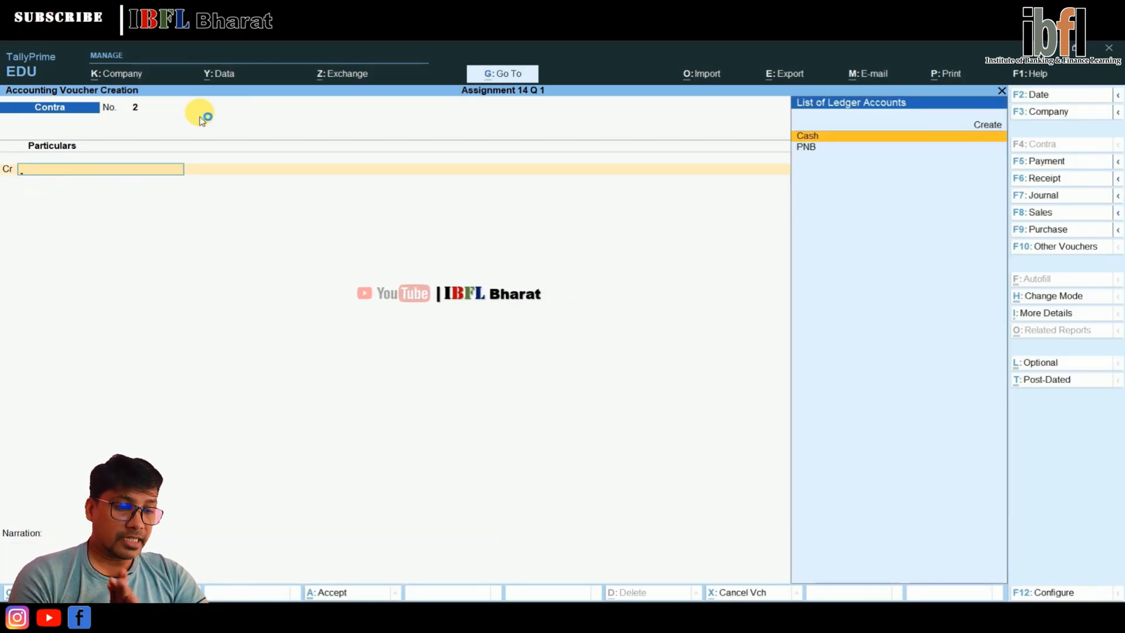
Start a Purchase voucher dated 2-Apr-24 with supplier invoice number Pur/002 and the same invoice date
{"action": "key", "text": "F2"}
{"action": "key", "text": "Return"}
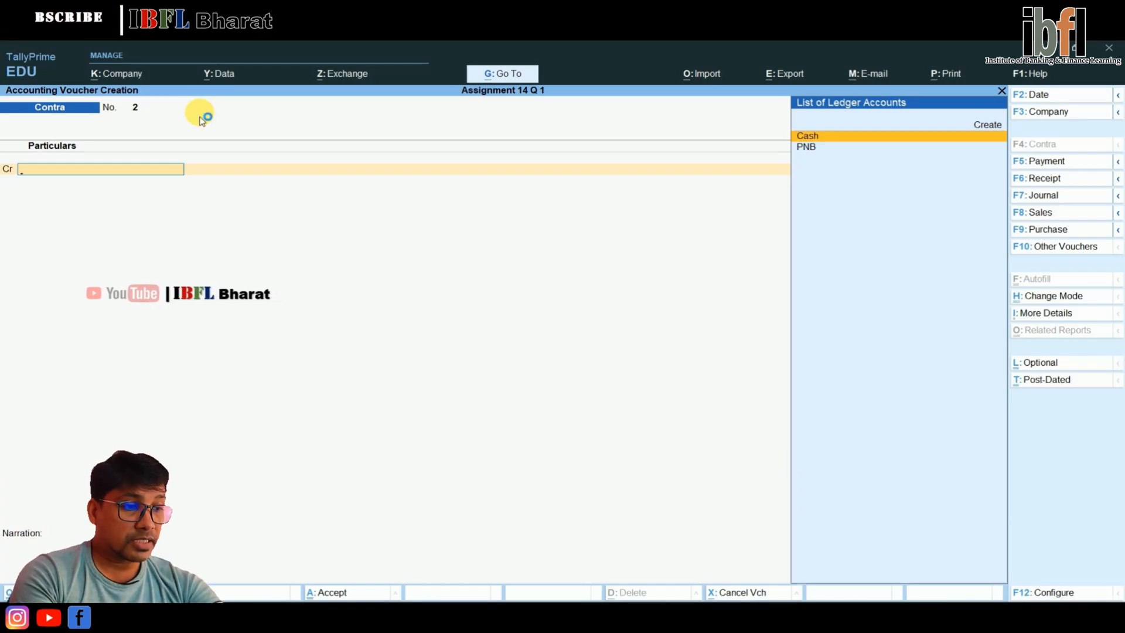
{"action": "key", "text": "F9"}
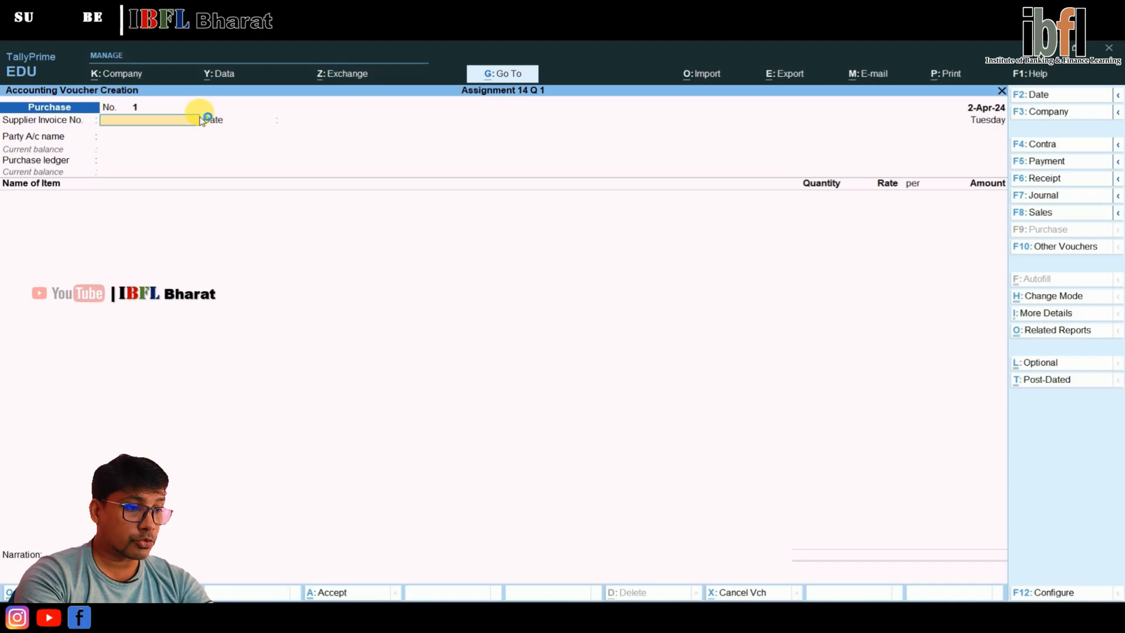
{"action": "type", "text": "Pur/"}
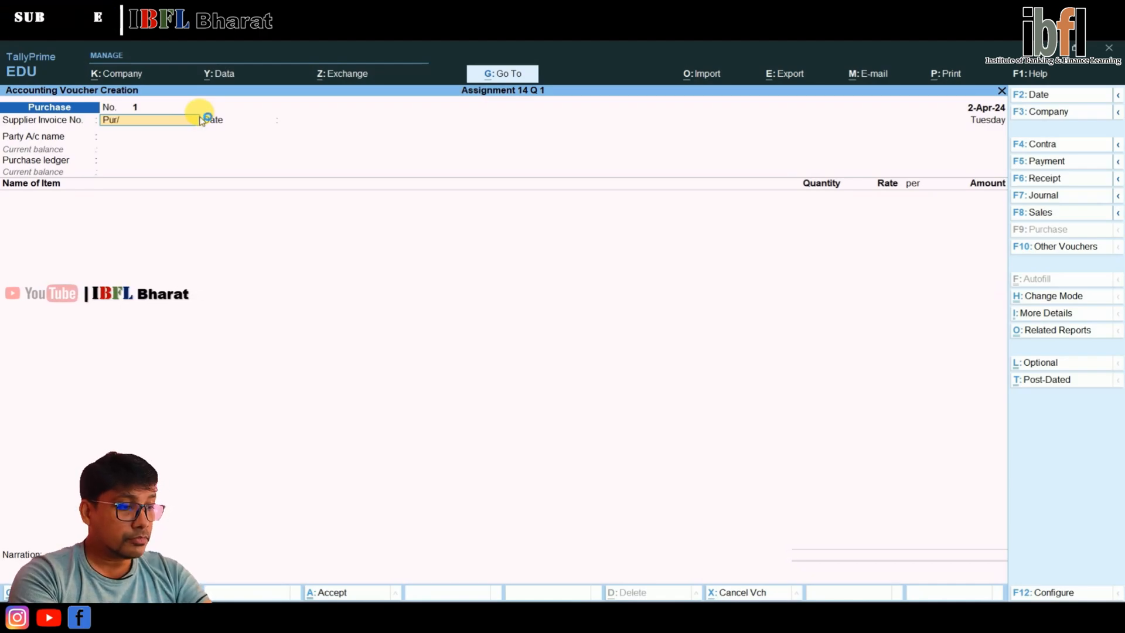
{"action": "type", "text": "002"}
{"action": "key", "text": "Return"}
{"action": "key", "text": "Return"}
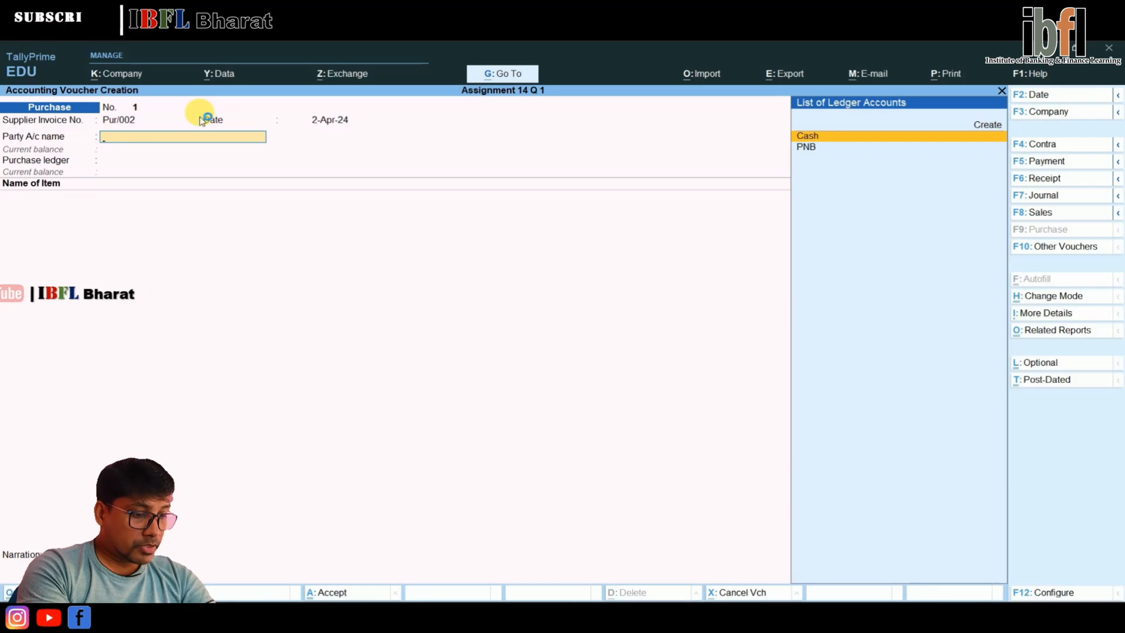
Start a new party ledger named Mirage Systems under Sundry Creditors with balances maintained bill-by-bill
{"action": "key", "text": "Up"}
{"action": "key", "text": "Return"}
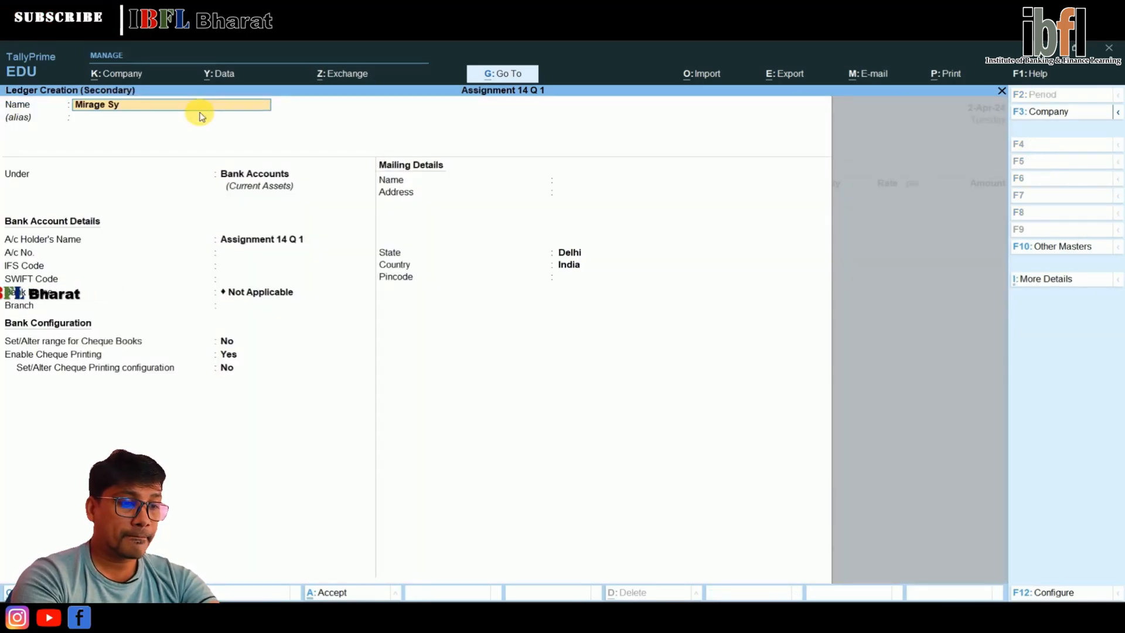
{"action": "key", "text": "Return"}
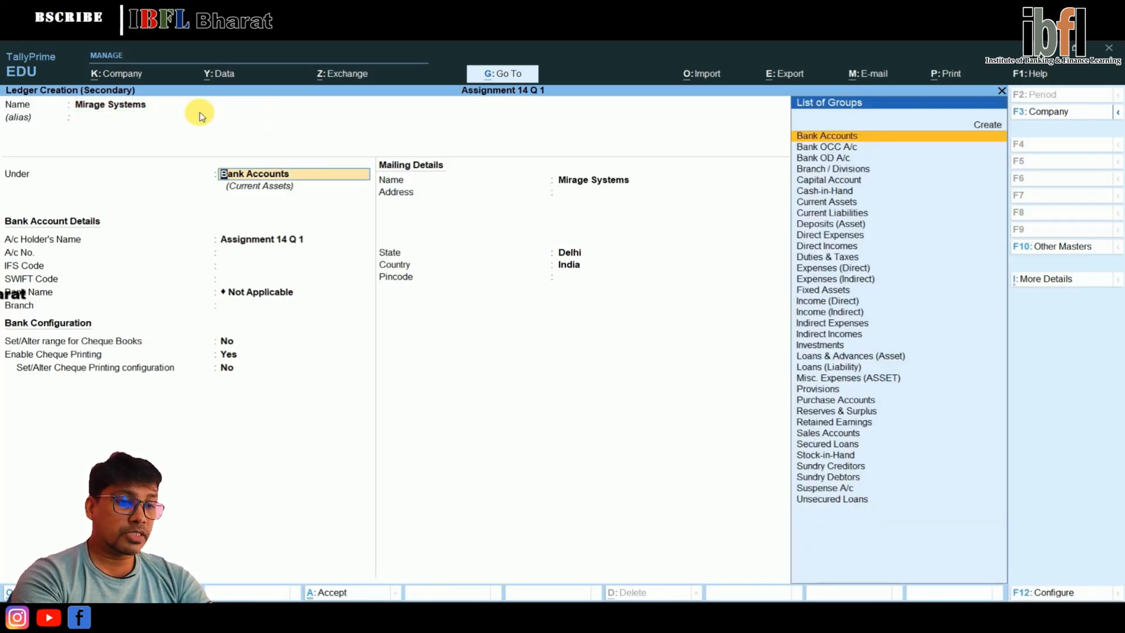
{"action": "type", "text": "Cred"}
{"action": "key", "text": "Return"}
Save the Mirage Systems ledger with Delhi as its state, and accept blank receipt details for the purchase
{"action": "key", "text": "Return"}
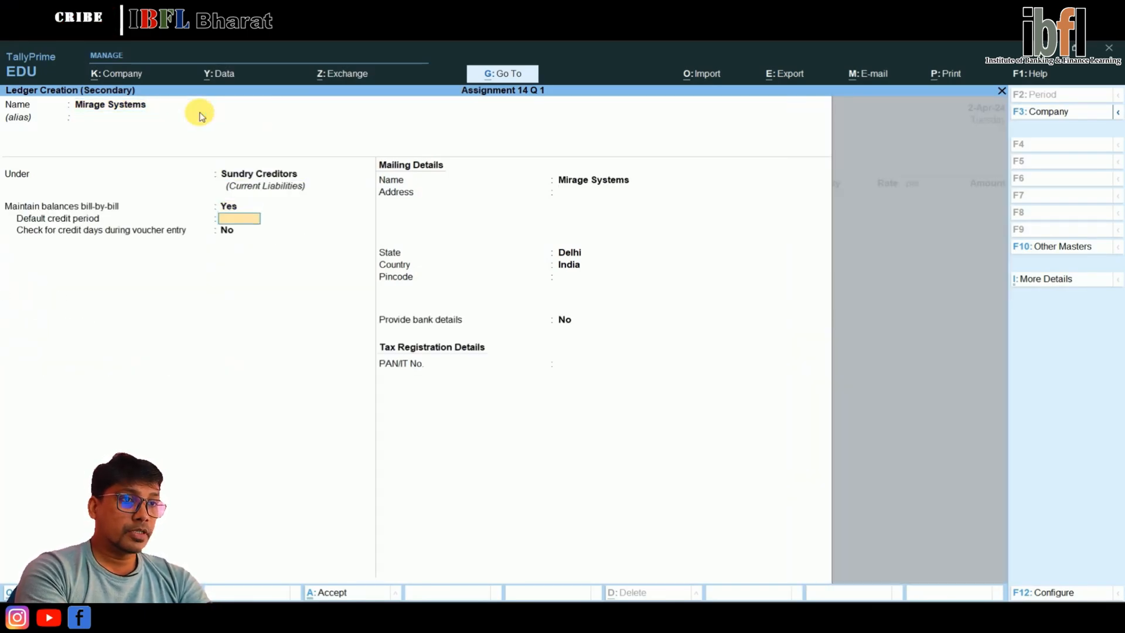
{"action": "key", "text": "Return"}
{"action": "key", "text": "Return"}
{"action": "key", "text": "Return"}
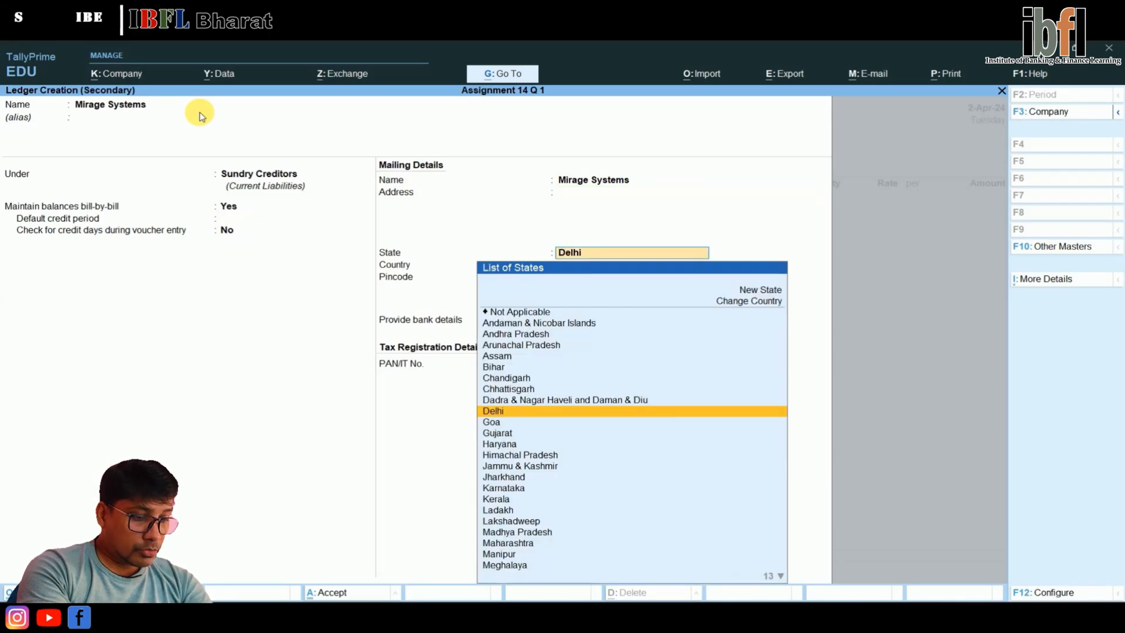
{"action": "key", "text": "Return"}
{"action": "key", "text": "Return"}
{"action": "key", "text": "Return"}
{"action": "key", "text": "Return"}
{"action": "key", "text": "Return"}
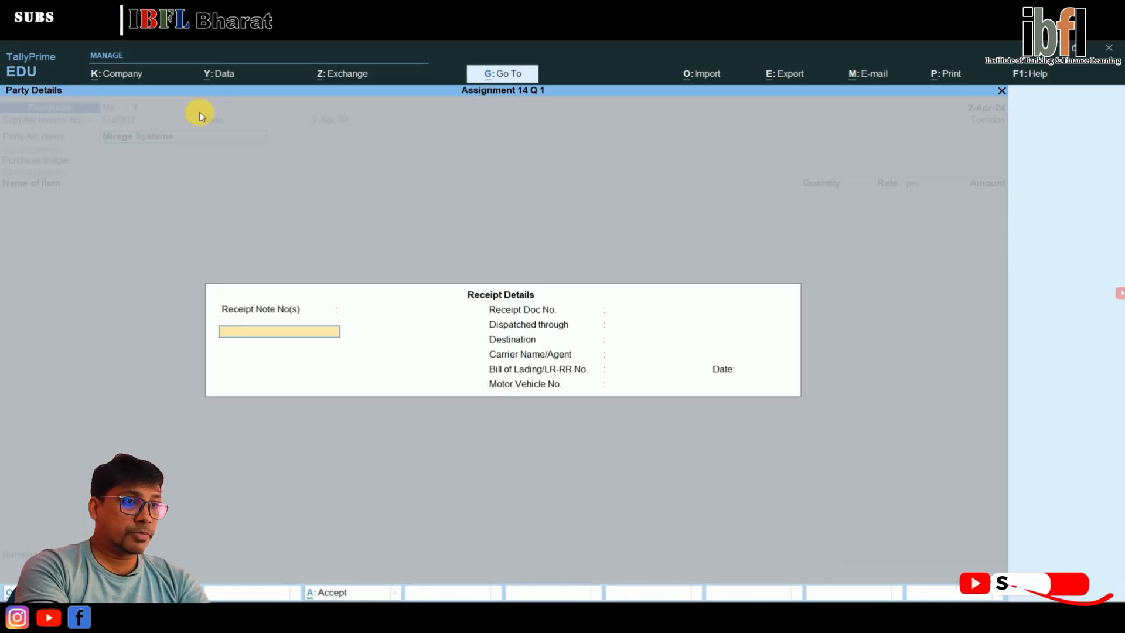
Create a ledger named Purchase under Purchase Accounts as the voucher's purchase ledger
{"action": "key", "text": "Return"}
{"action": "key", "text": "Return"}
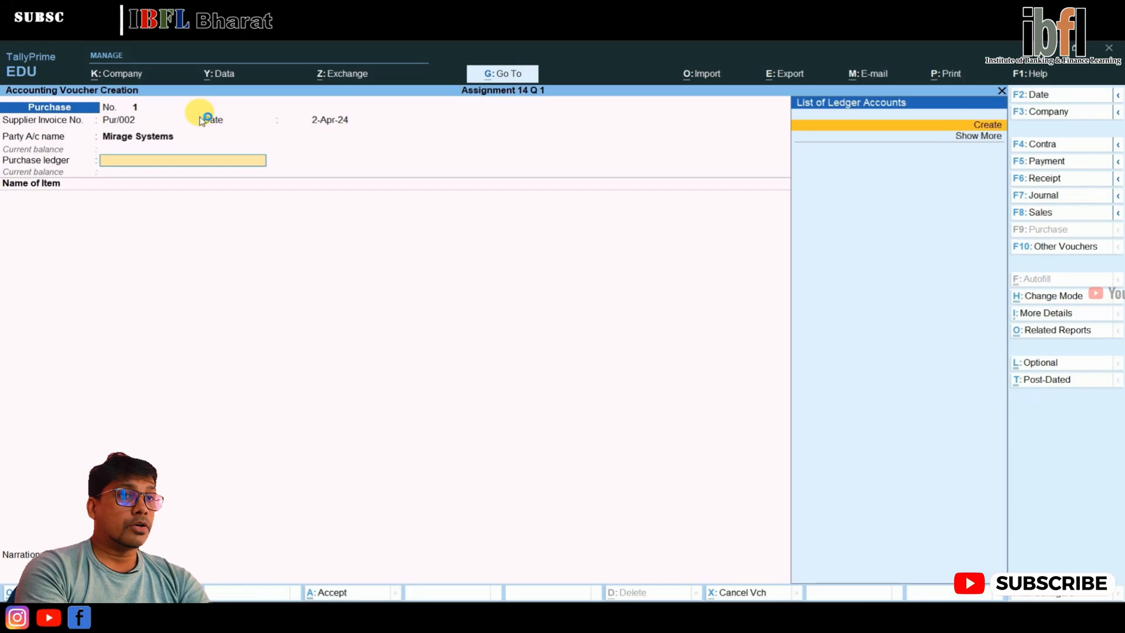
{"action": "key", "text": "Return"}
{"action": "type", "text": "Purchase"}
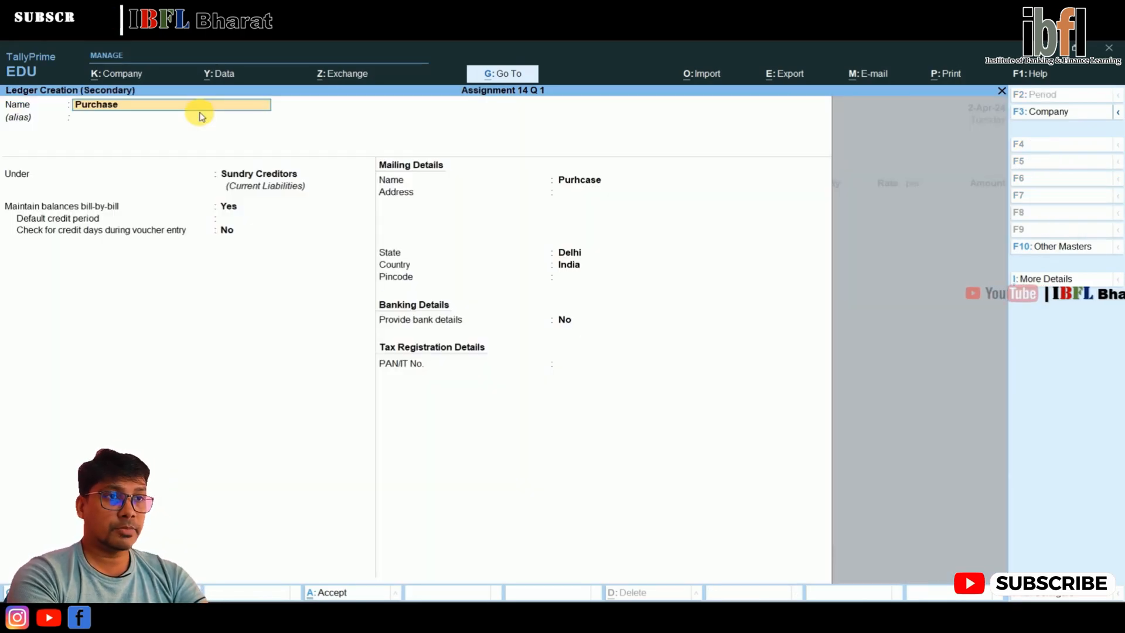
{"action": "key", "text": "Return"}
{"action": "key", "text": "Return"}
{"action": "type", "text": "Pur"}
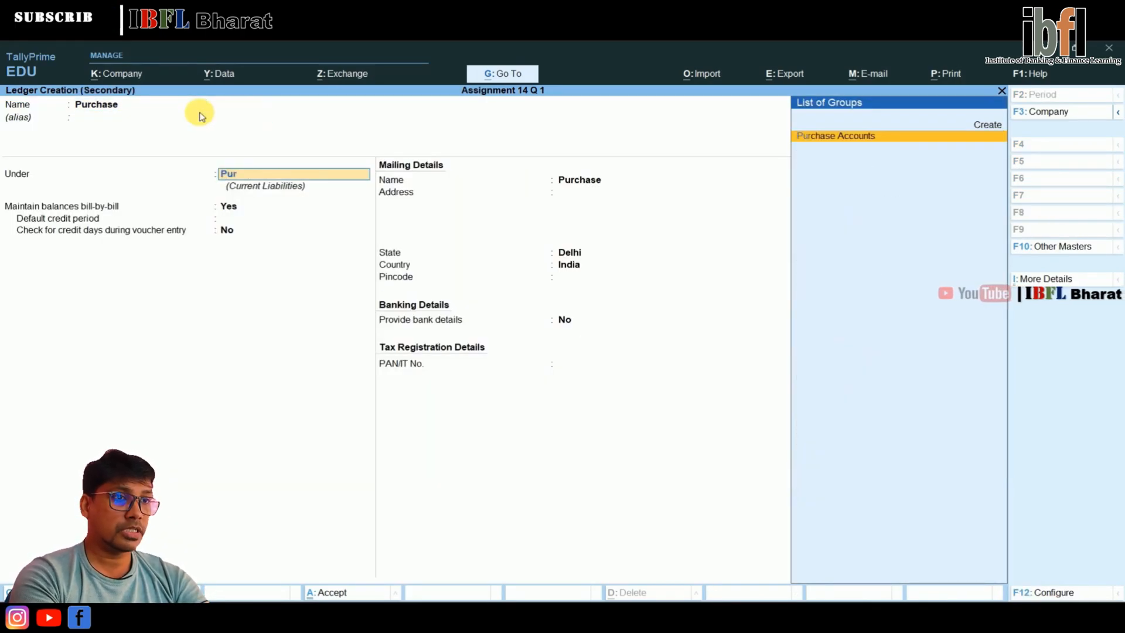
{"action": "key", "text": "Return"}
{"action": "key", "text": "Return"}
{"action": "key", "text": "Return"}
{"action": "key", "text": "Return"}
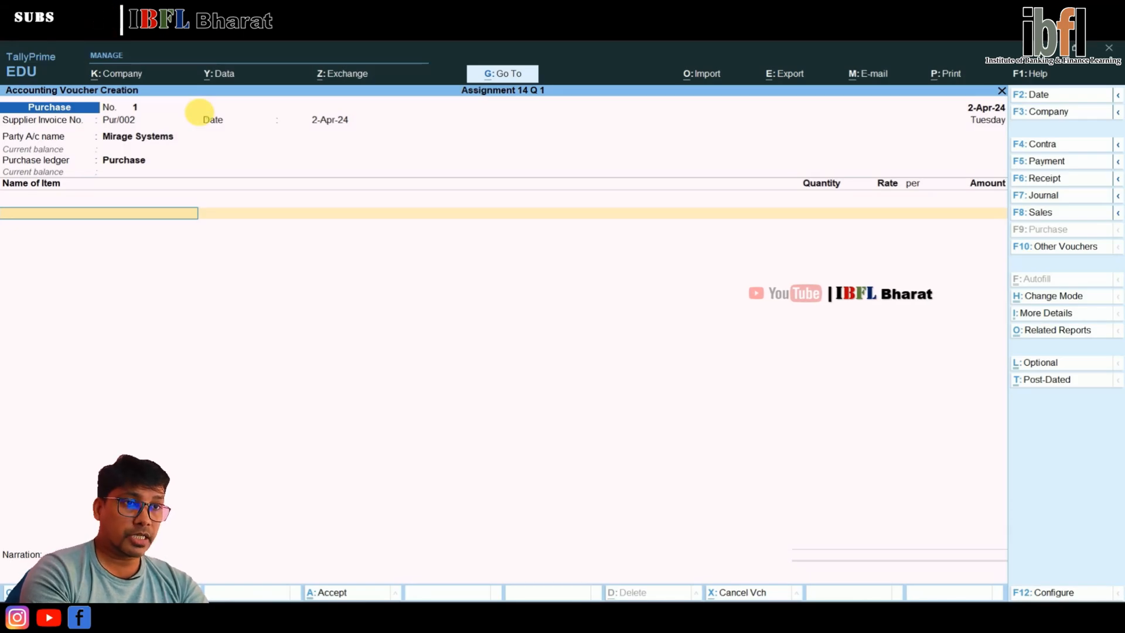
Start a new stock item named Wheat from the purchase voucher's item line
{"action": "key", "text": "alt+c"}
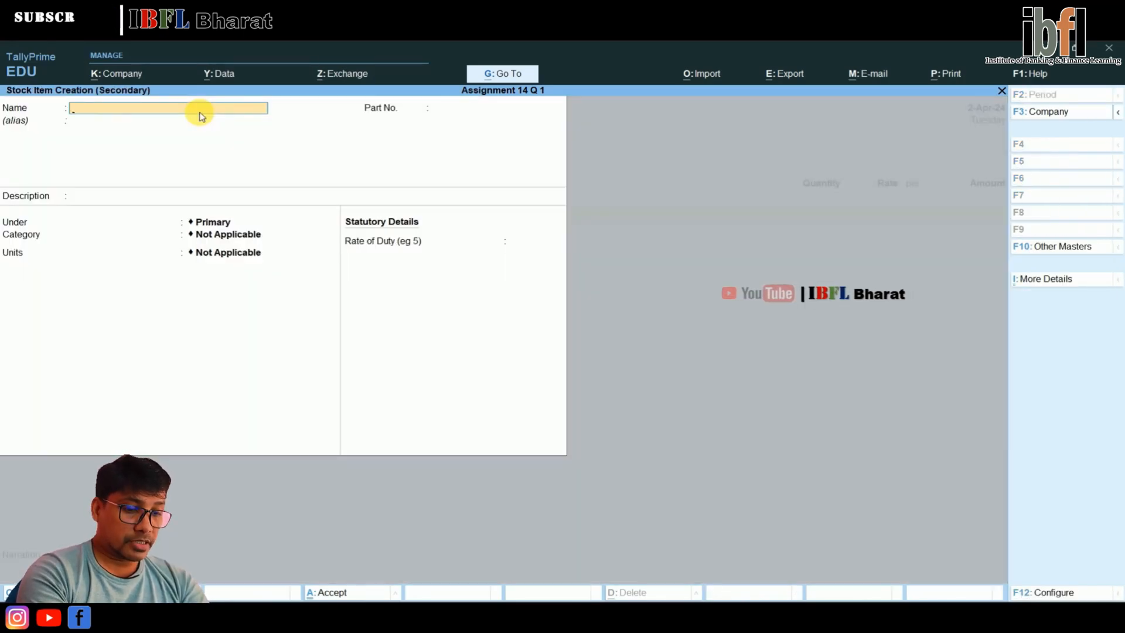
{"action": "key", "text": "Escape"}
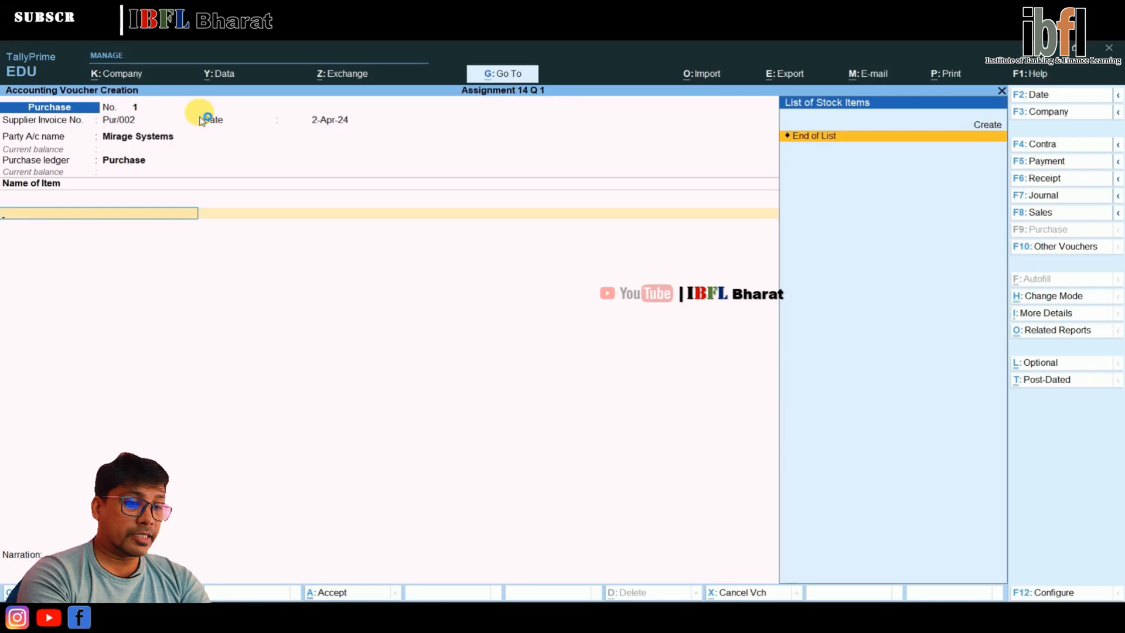
{"action": "key", "text": "alt+c"}
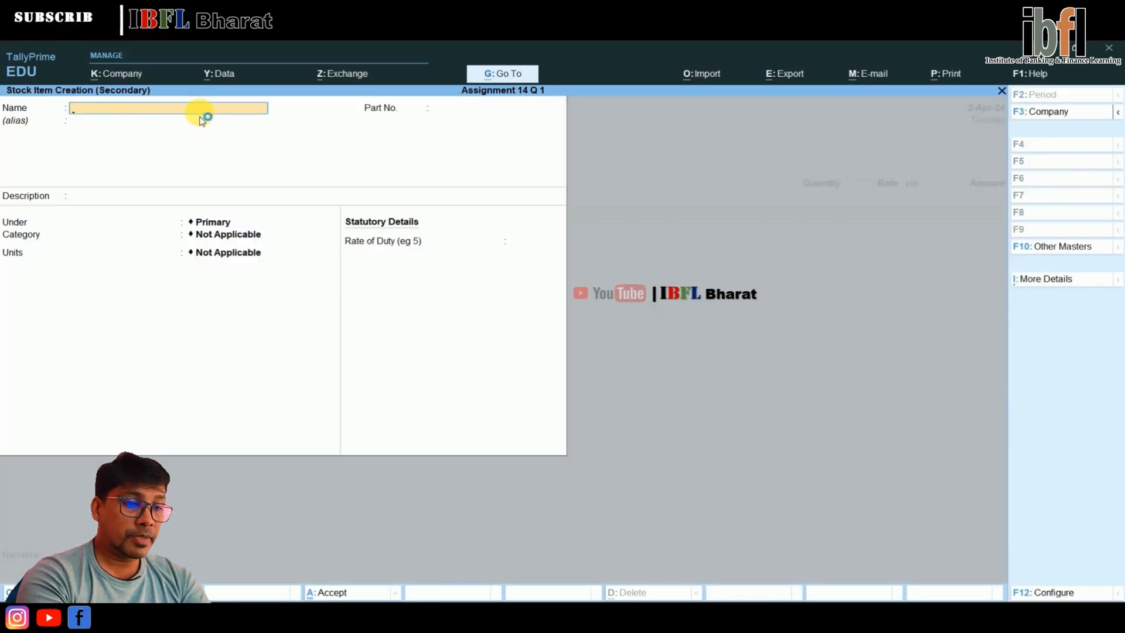
{"action": "type", "text": "Wheat"}
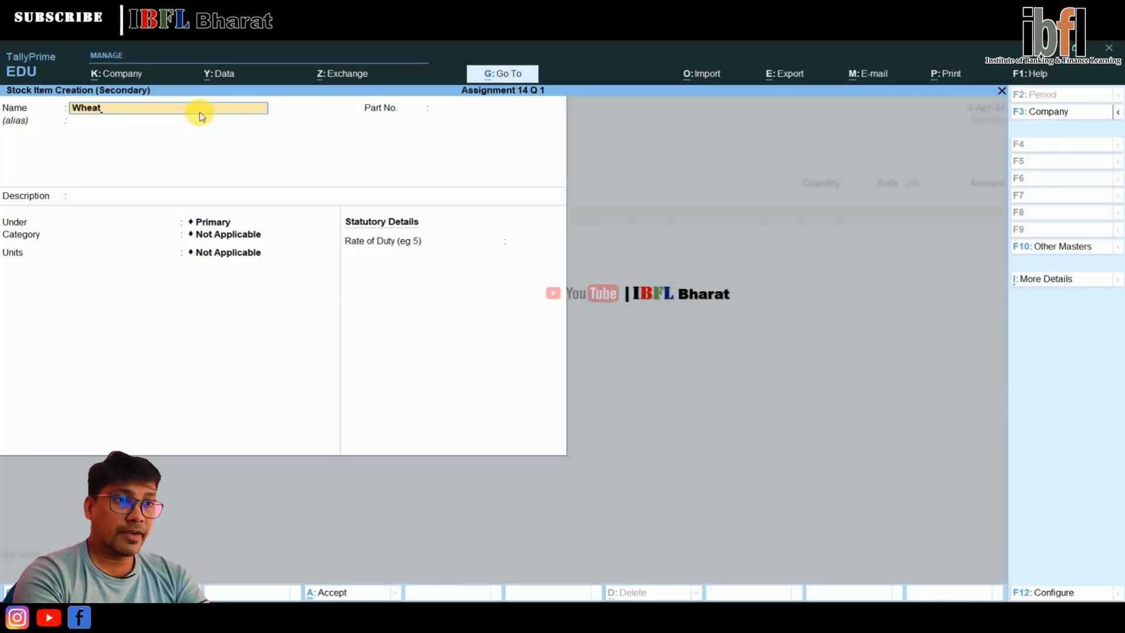
{"action": "key", "text": "Return"}
{"action": "key", "text": "Return"}
{"action": "key", "text": "Return"}
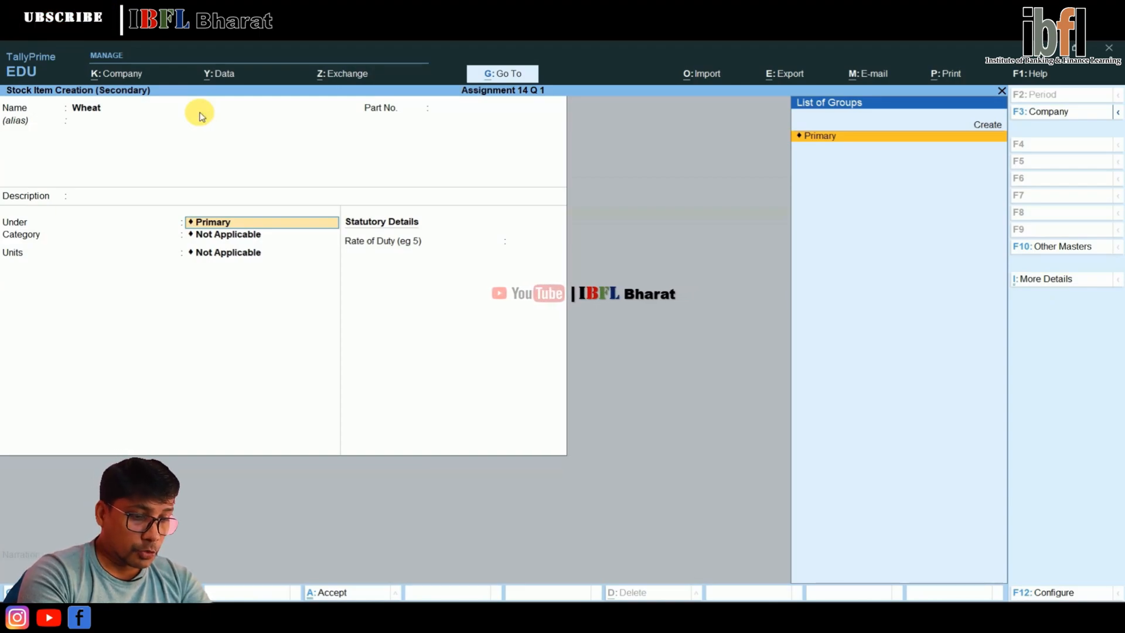
Create a stock group named Foodstuff under Primary and assign it to the Wheat item
{"action": "key", "text": "alt+c"}
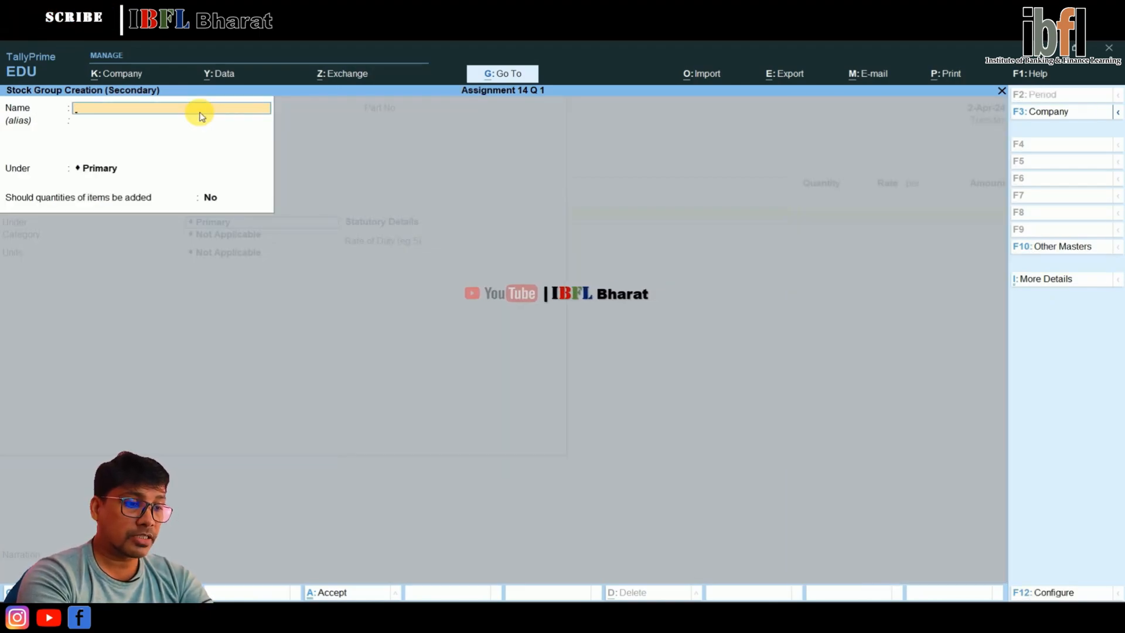
{"action": "type", "text": "Foodstu"}
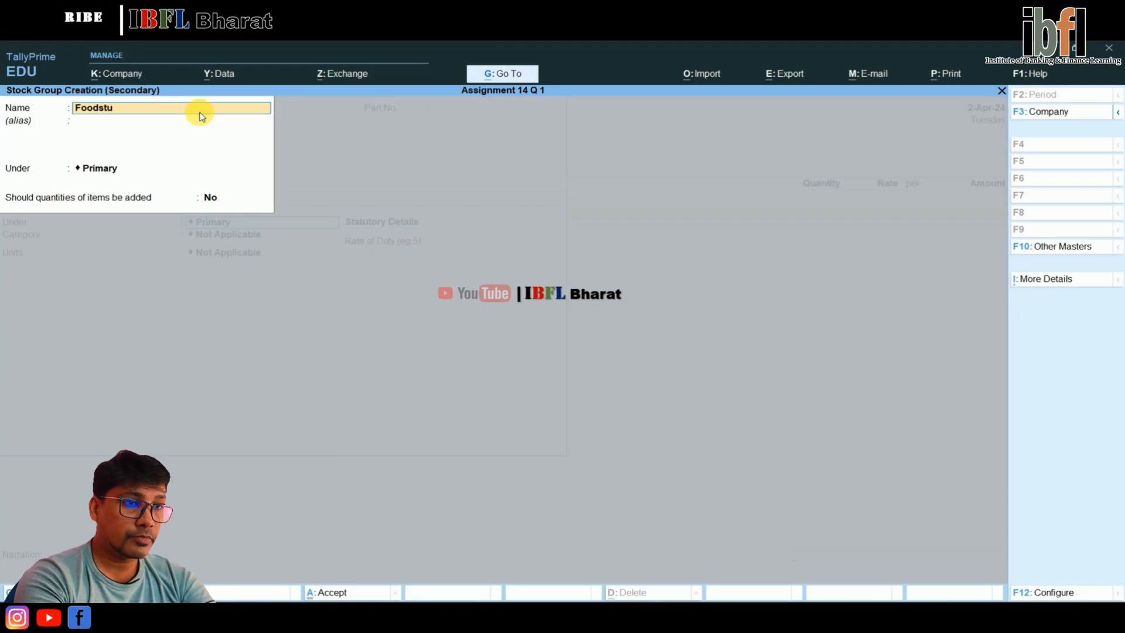
{"action": "key", "text": "Return"}
{"action": "key", "text": "Return"}
{"action": "key", "text": "Return"}
{"action": "key", "text": "Return"}
{"action": "key", "text": "Return"}
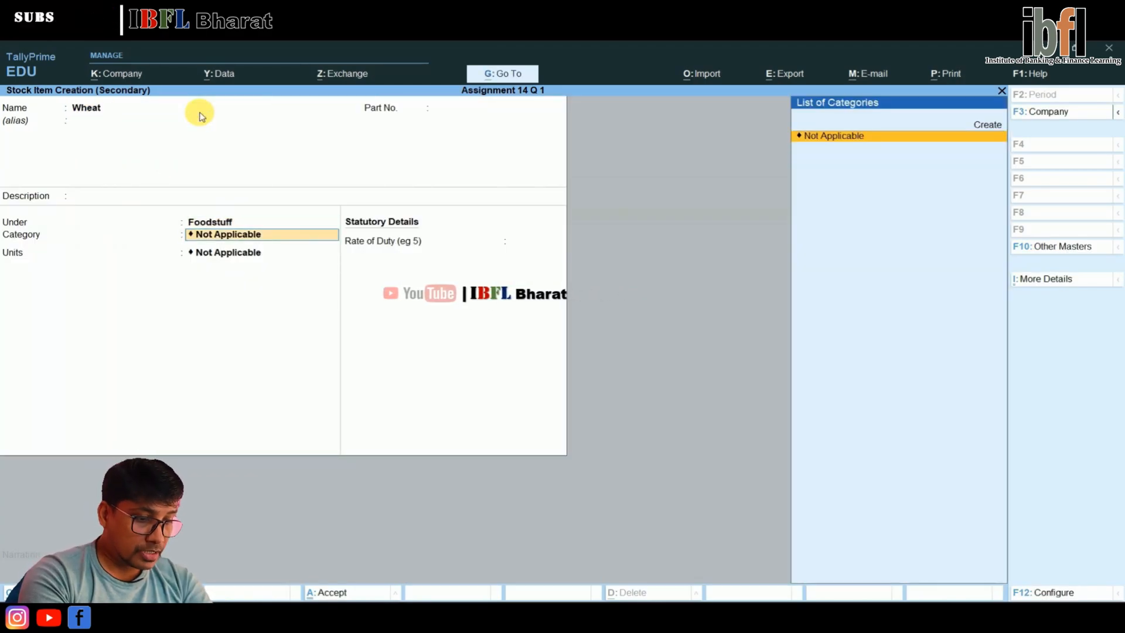
Create a stock category named Cereals under Primary and assign it to the Wheat item
{"action": "key", "text": "alt+c"}
{"action": "type", "text": "Cereals"}
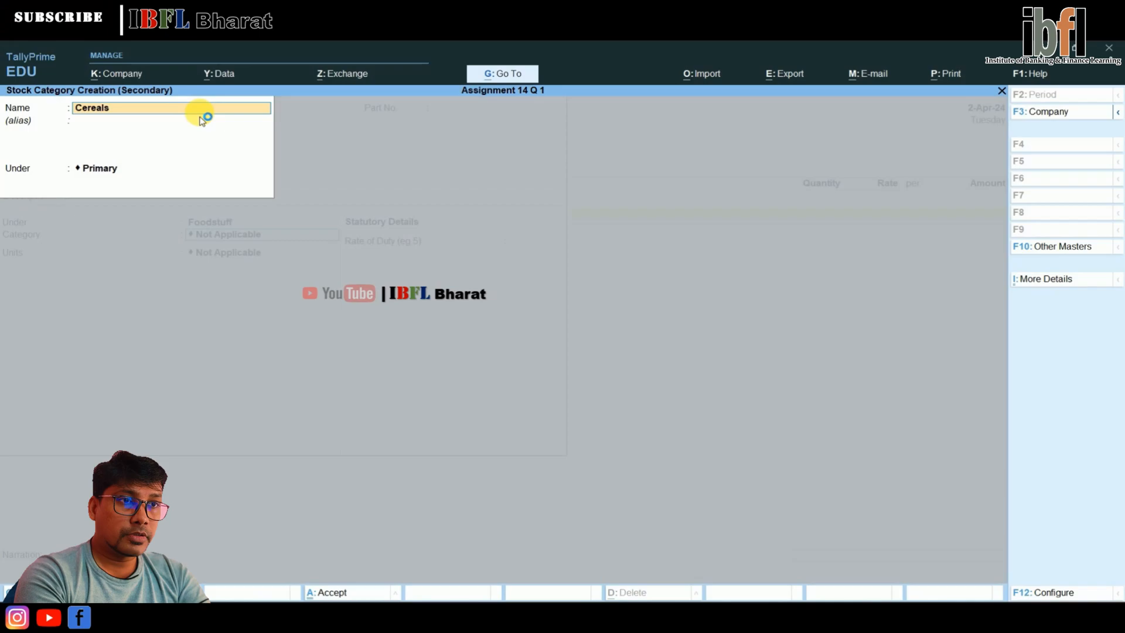
{"action": "key", "text": "Return"}
{"action": "key", "text": "Return"}
{"action": "key", "text": "Return"}
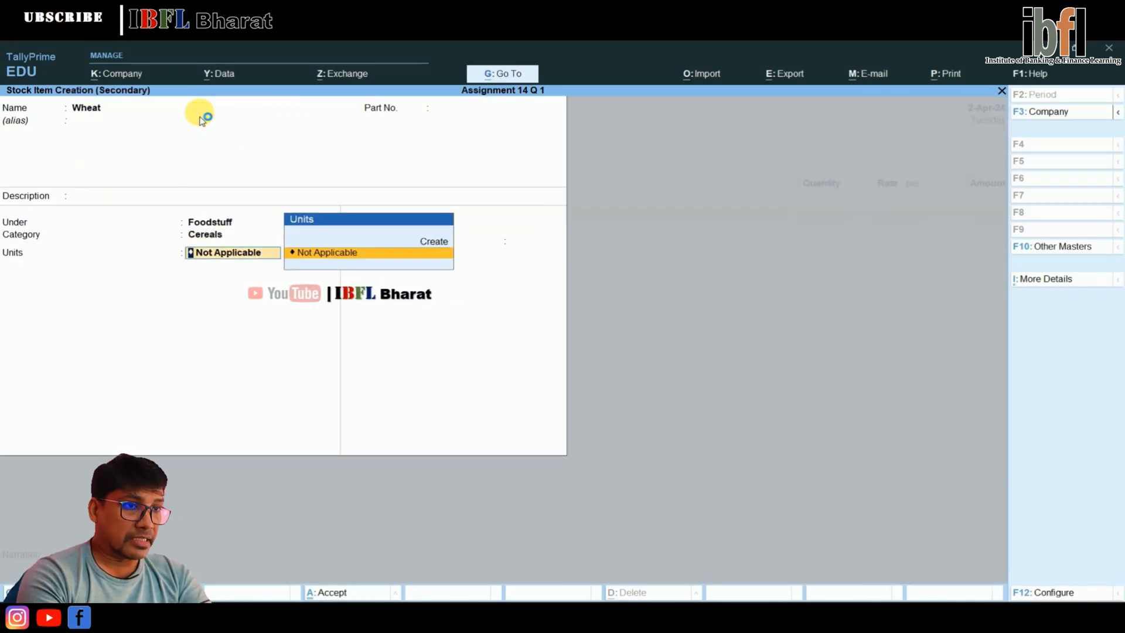
Create a simple unit with the symbol Bags and 0 decimal places for Wheat, and save the stock item
{"action": "key", "text": "Up"}
{"action": "key", "text": "Return"}
{"action": "type", "text": "Bags"}
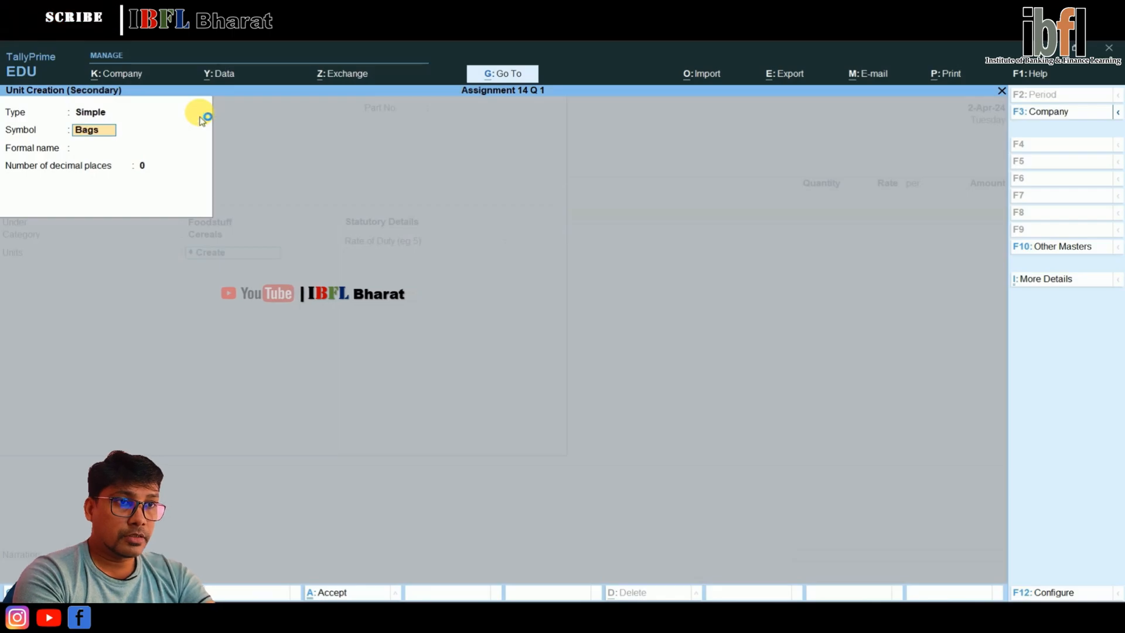
{"action": "key", "text": "Return"}
{"action": "key", "text": "Return"}
{"action": "key", "text": "Return"}
{"action": "key", "text": "Return"}
{"action": "key", "text": "Return"}
{"action": "key", "text": "Return"}
{"action": "key", "text": "Return"}
{"action": "key", "text": "Return"}
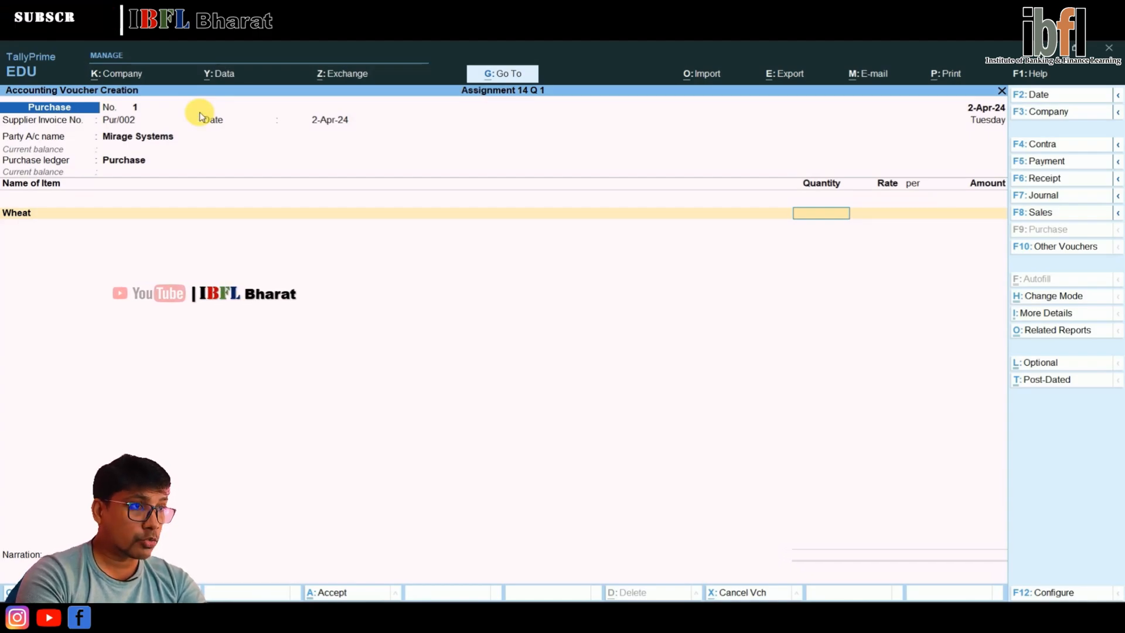
Enter 200 Bags of Wheat at a rate of $5 per bag with an exchange rate of ₹ 82/$
{"action": "type", "text": "200"}
{"action": "key", "text": "Return"}
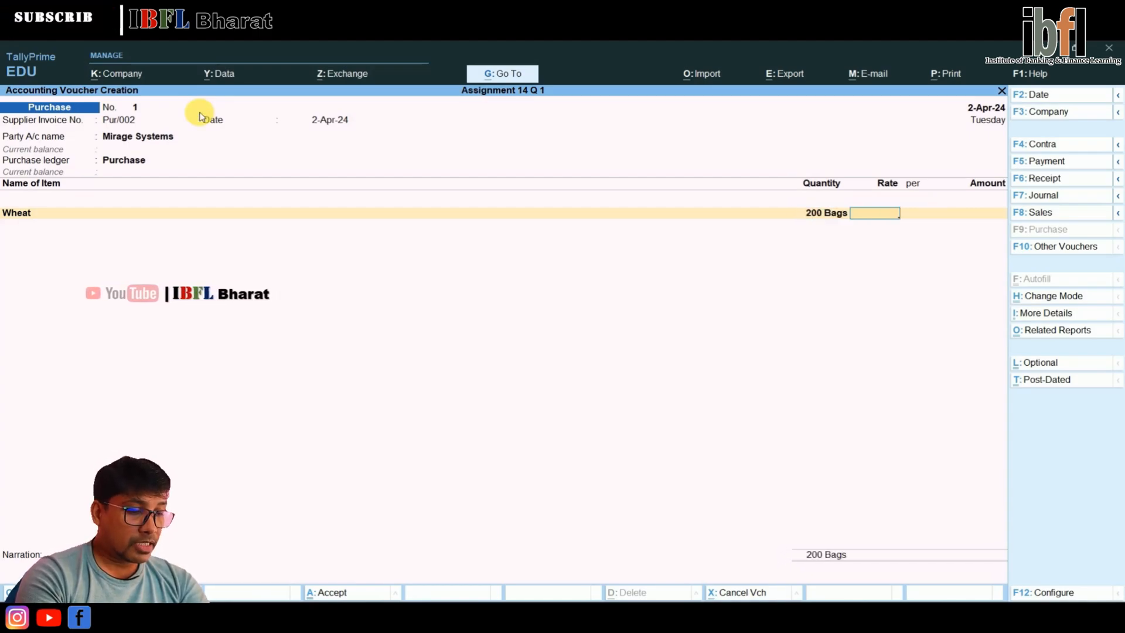
{"action": "type", "text": "$"}
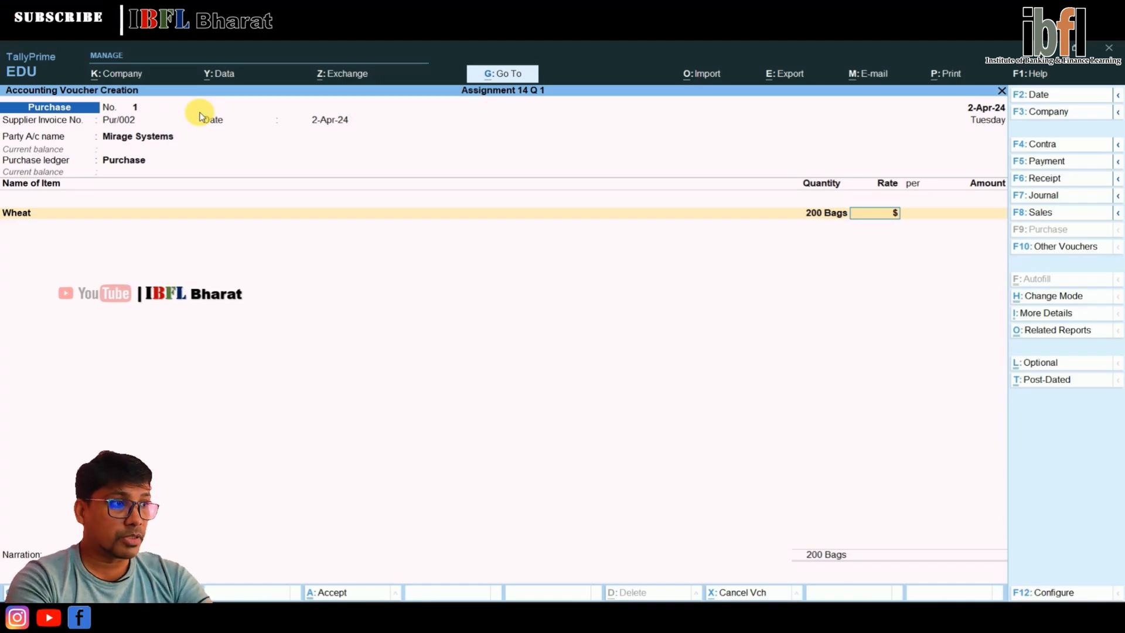
{"action": "type", "text": "5"}
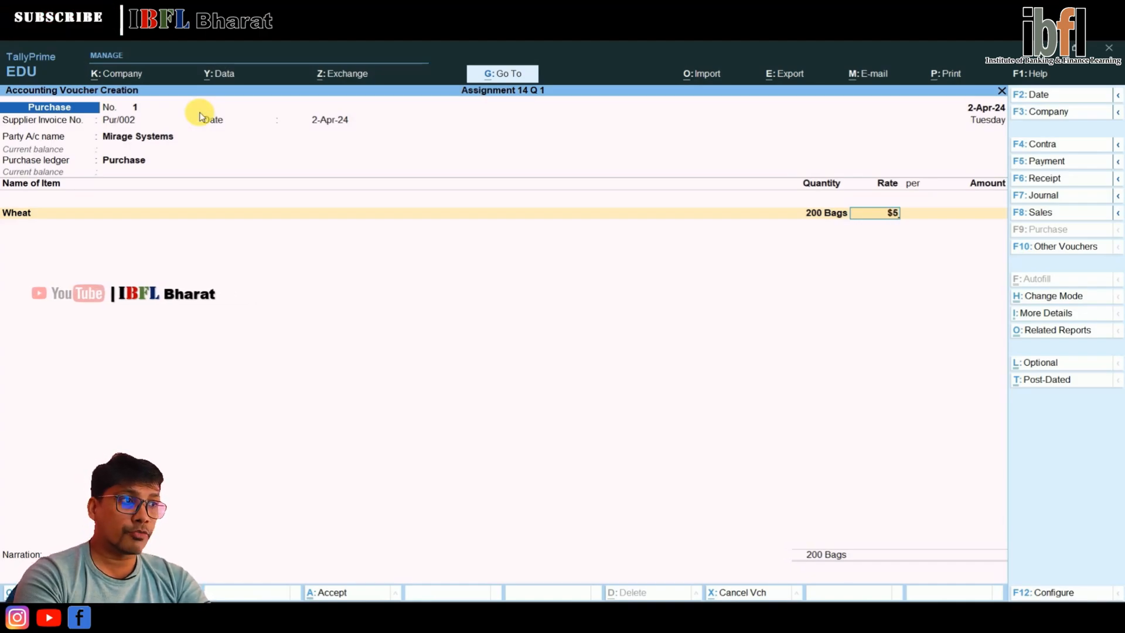
{"action": "key", "text": "Return"}
{"action": "key", "text": "Return"}
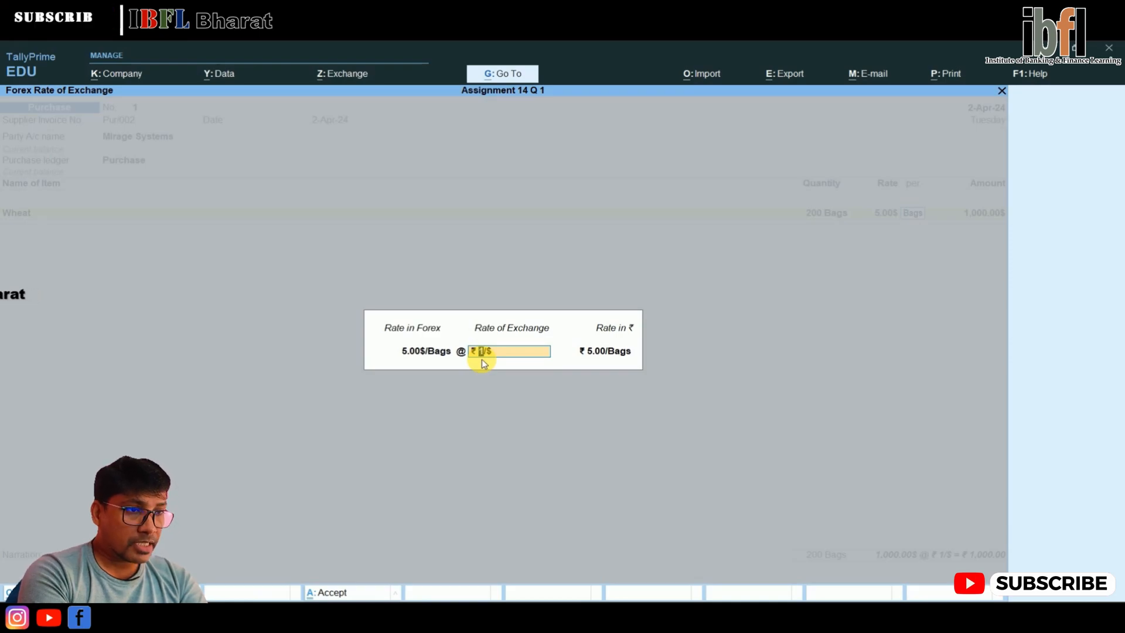
{"action": "type", "text": "82/"}
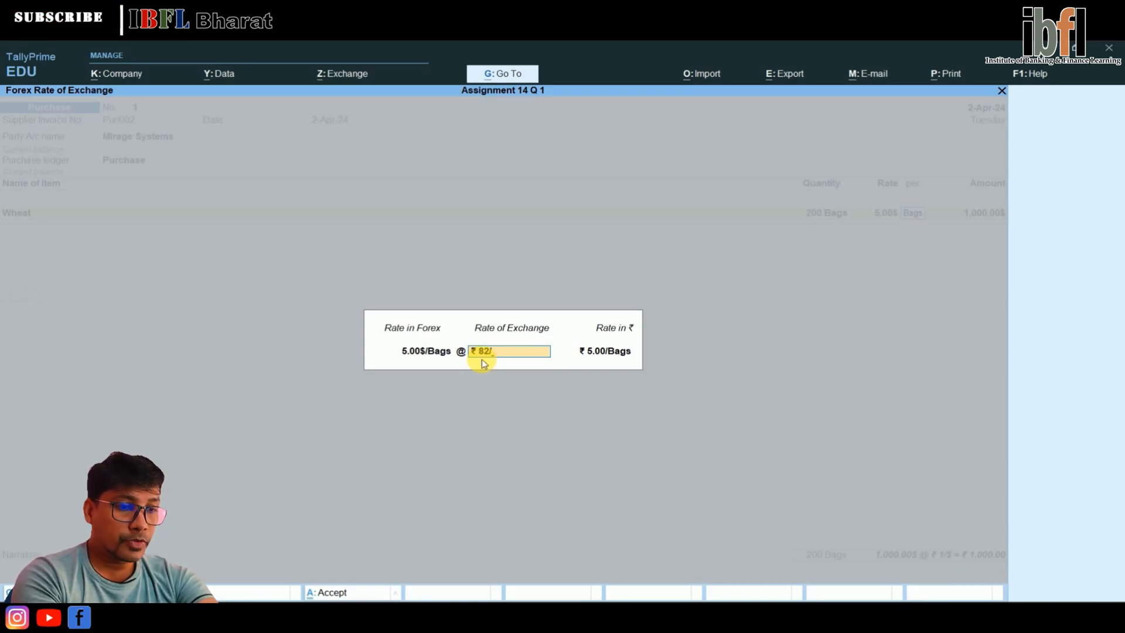
{"action": "type", "text": "$"}
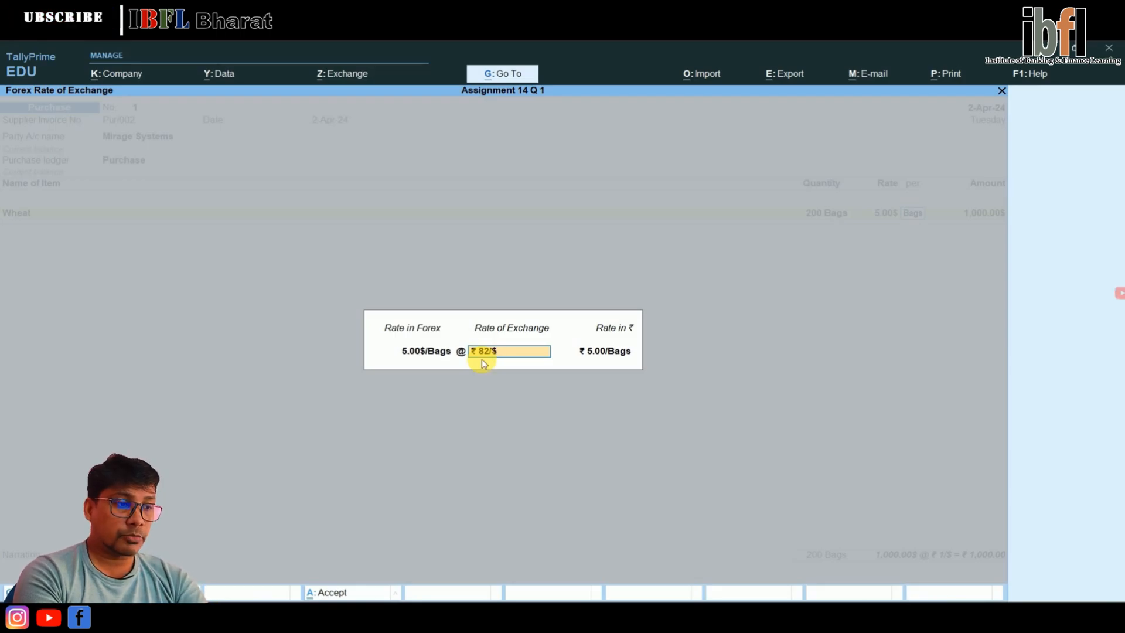
{"action": "key", "text": "Return"}
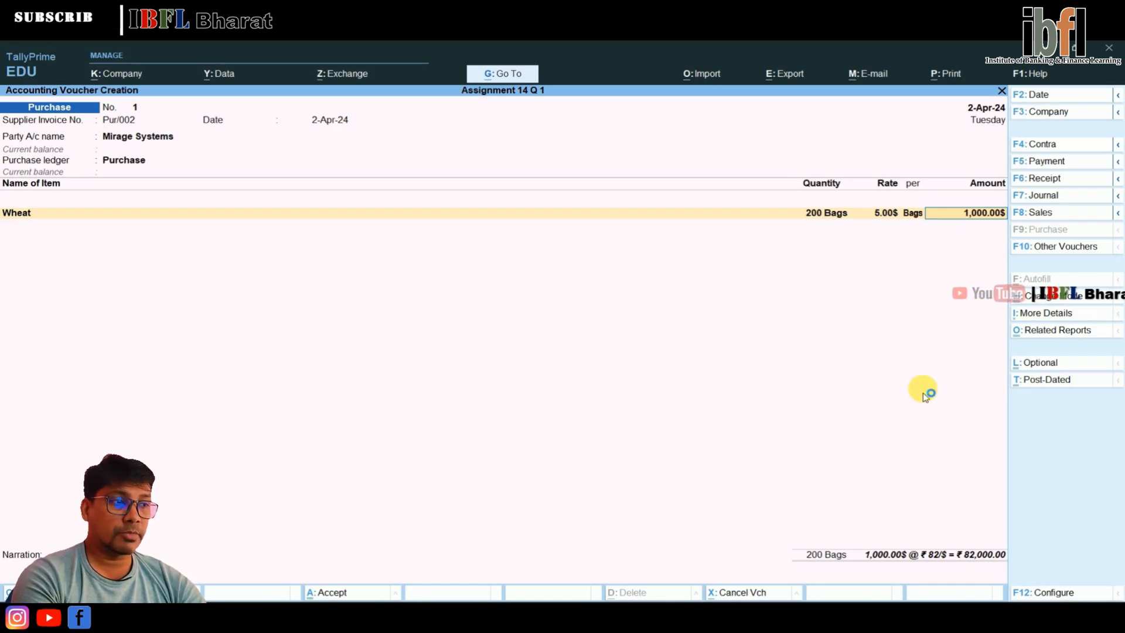
{"action": "key", "text": "Return"}
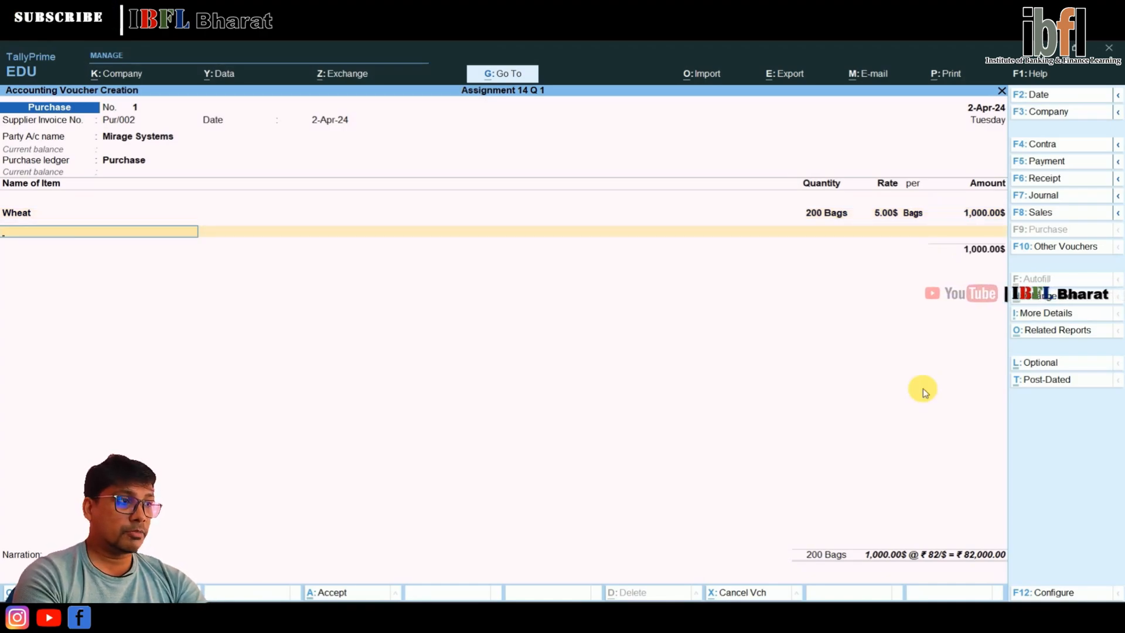
End the item list, accept the New Ref bill-wise details for Mirage Systems, and save the purchase voucher without a narration
{"action": "key", "text": "Return"}
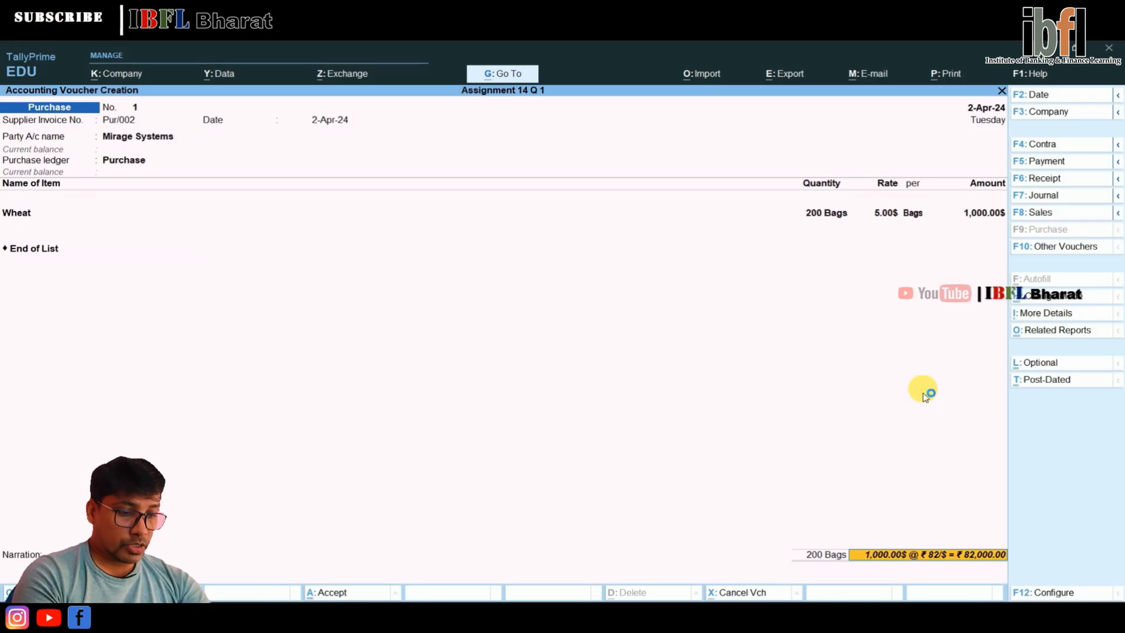
{"action": "key", "text": "Return"}
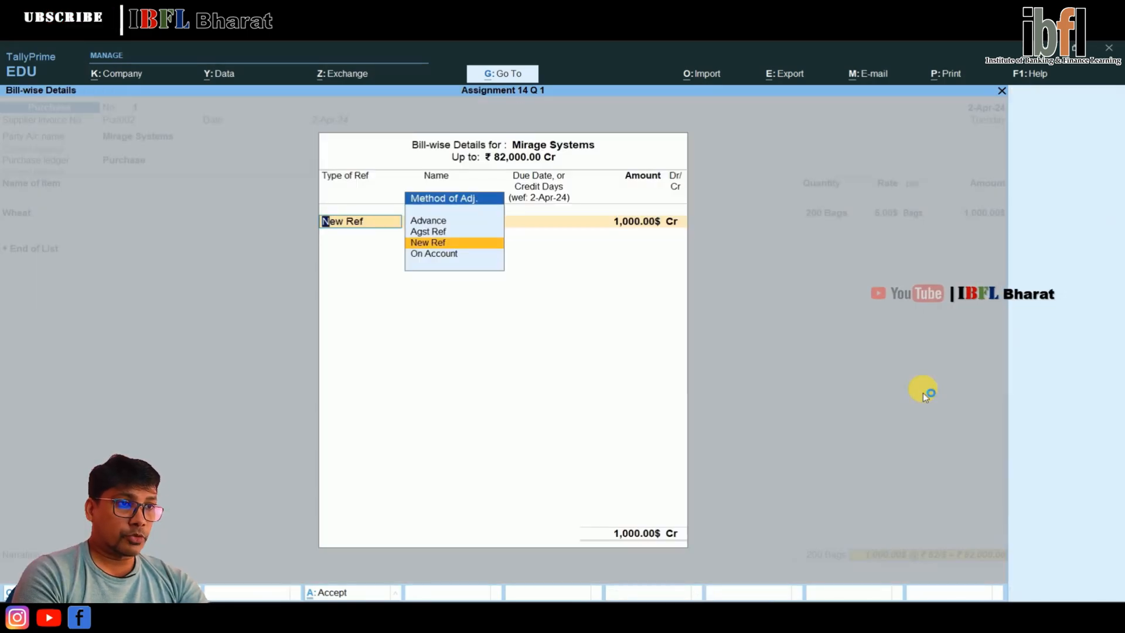
{"action": "key", "text": "Escape"}
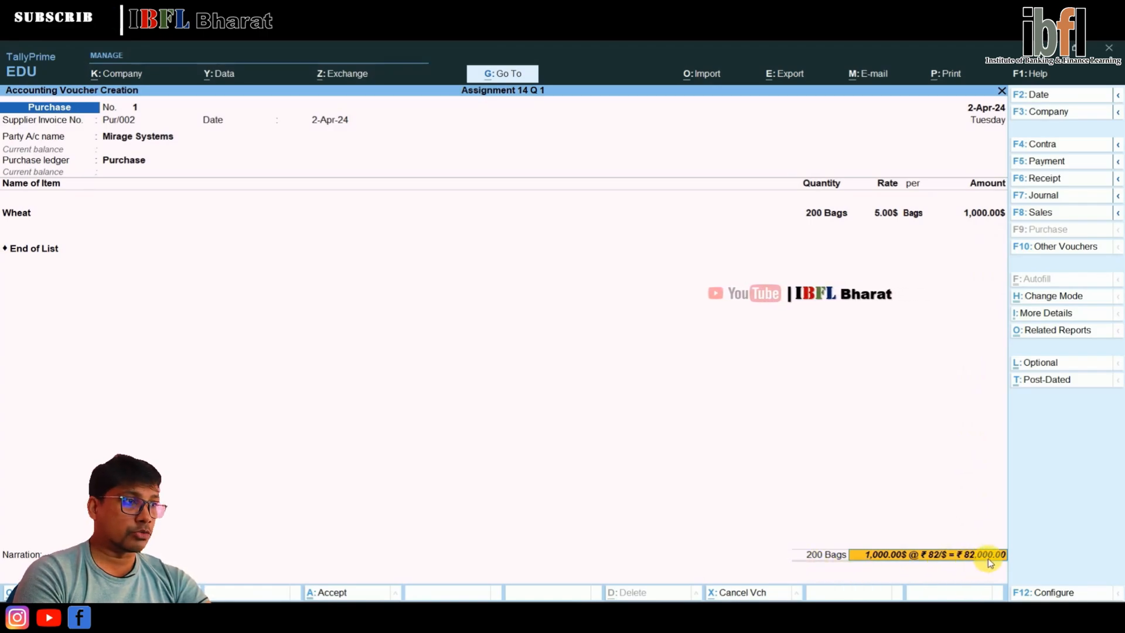
{"action": "key", "text": "Return"}
{"action": "key", "text": "Return"}
{"action": "key", "text": "Return"}
{"action": "key", "text": "Return"}
{"action": "key", "text": "Return"}
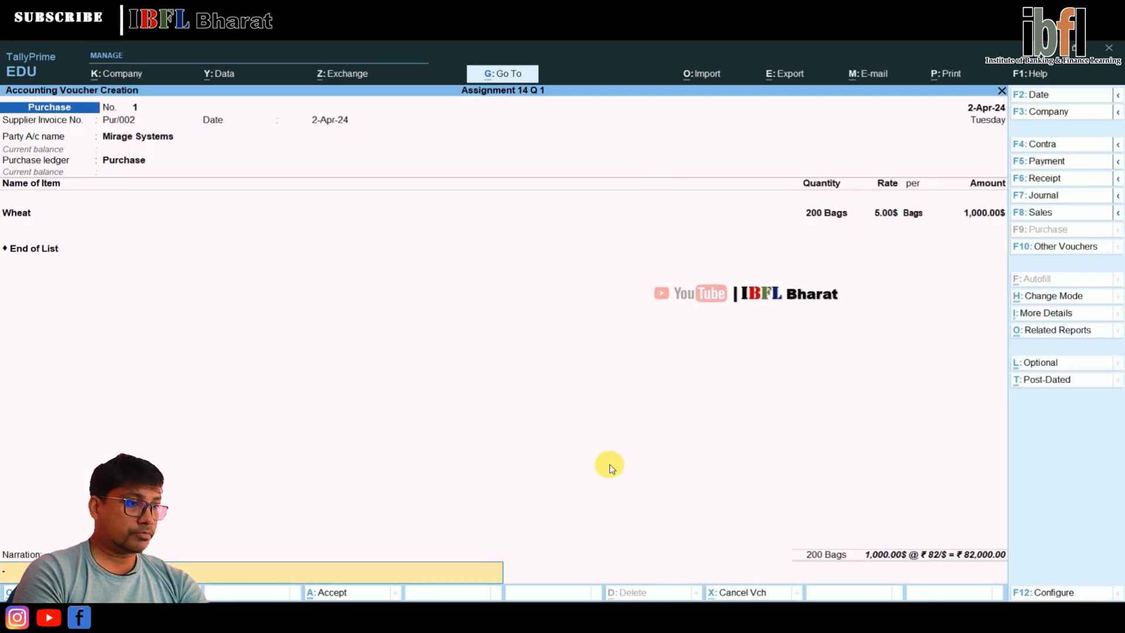
{"action": "key", "text": "Return"}
Leave voucher entry and create a godown named Warehouse under Primary
{"action": "key", "text": "Return"}
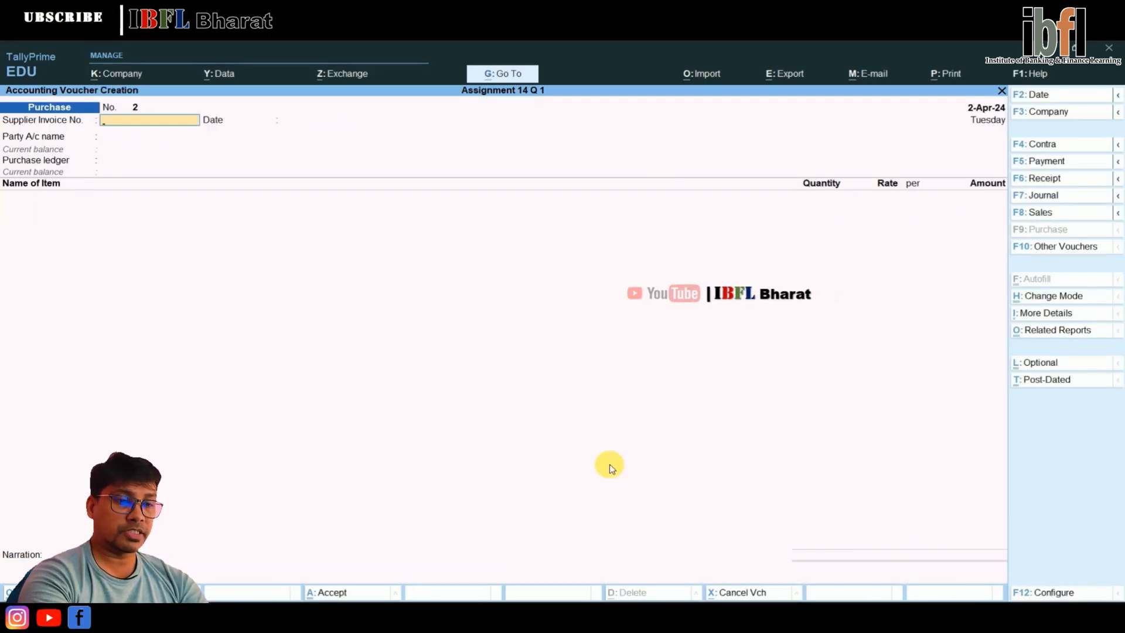
{"action": "key", "text": "Escape"}
{"action": "key", "text": "Return"}
{"action": "key", "text": "Up"}
{"action": "key", "text": "Up"}
{"action": "key", "text": "Up"}
{"action": "key", "text": "Return"}
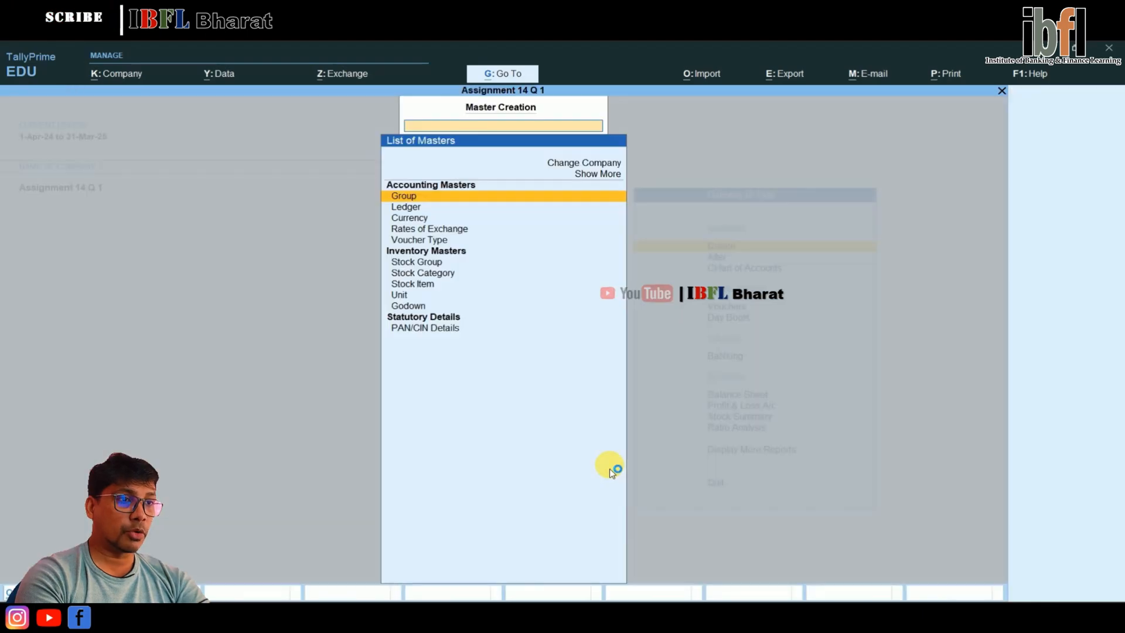
{"action": "key", "text": "Down"}
{"action": "key", "text": "Down"}
{"action": "key", "text": "Down"}
{"action": "key", "text": "Down"}
{"action": "key", "text": "Down"}
{"action": "key", "text": "Down"}
{"action": "key", "text": "Down"}
{"action": "key", "text": "Down"}
{"action": "key", "text": "Down"}
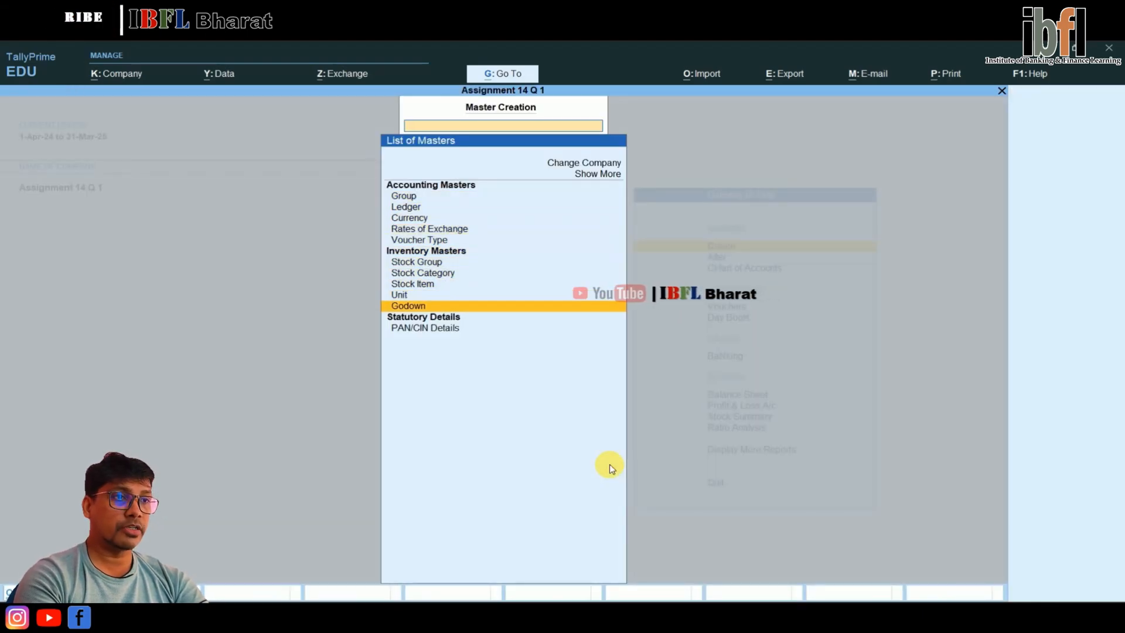
{"action": "key", "text": "Return"}
{"action": "key", "text": "Return"}
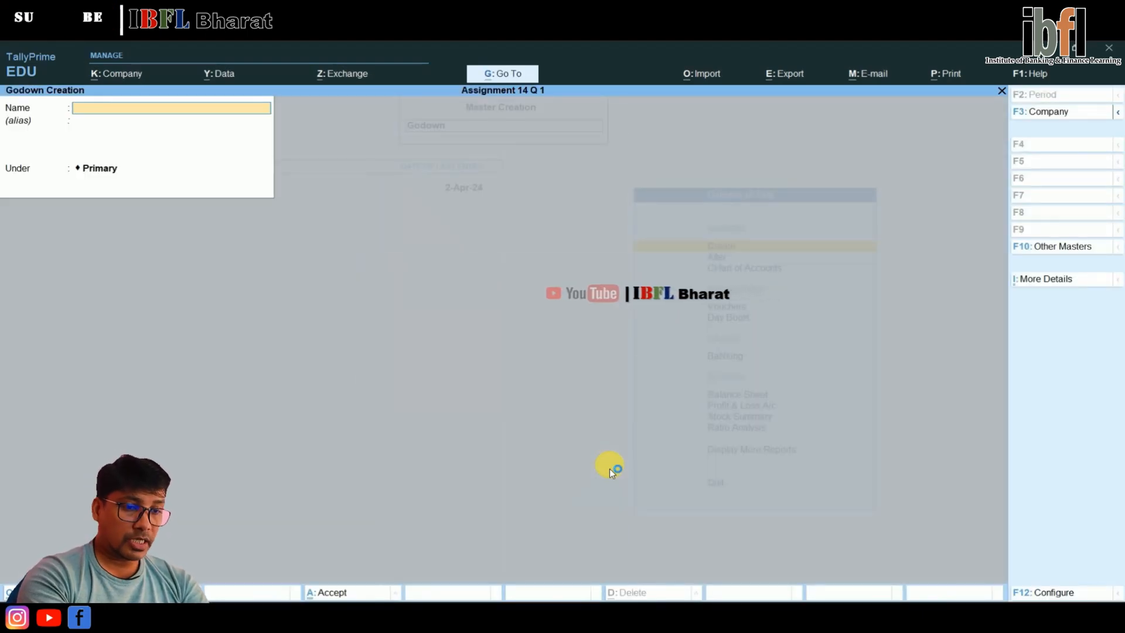
{"action": "type", "text": "Wareh"}
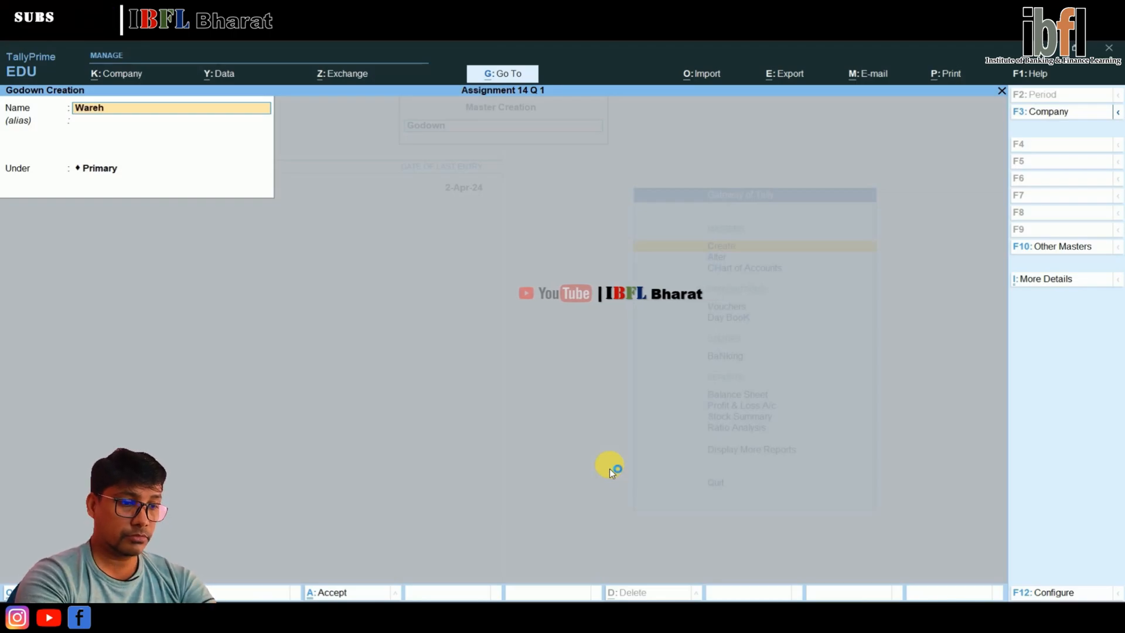
{"action": "type", "text": "ouse"}
{"action": "key", "text": "Return"}
{"action": "key", "text": "Return"}
{"action": "key", "text": "Return"}
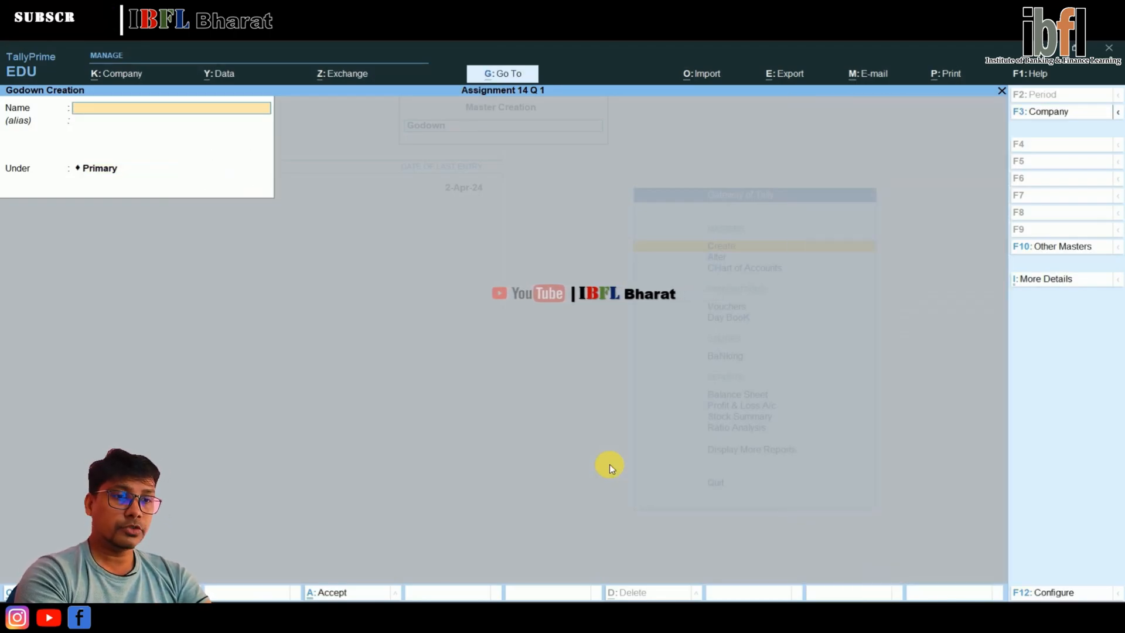
Open the saved Mirage Systems purchase voucher from the Day Book for alteration
{"action": "key", "text": "Escape"}
{"action": "key", "text": "Escape"}
{"action": "key", "text": "Down"}
{"action": "key", "text": "Down"}
{"action": "key", "text": "Down"}
{"action": "key", "text": "Down"}
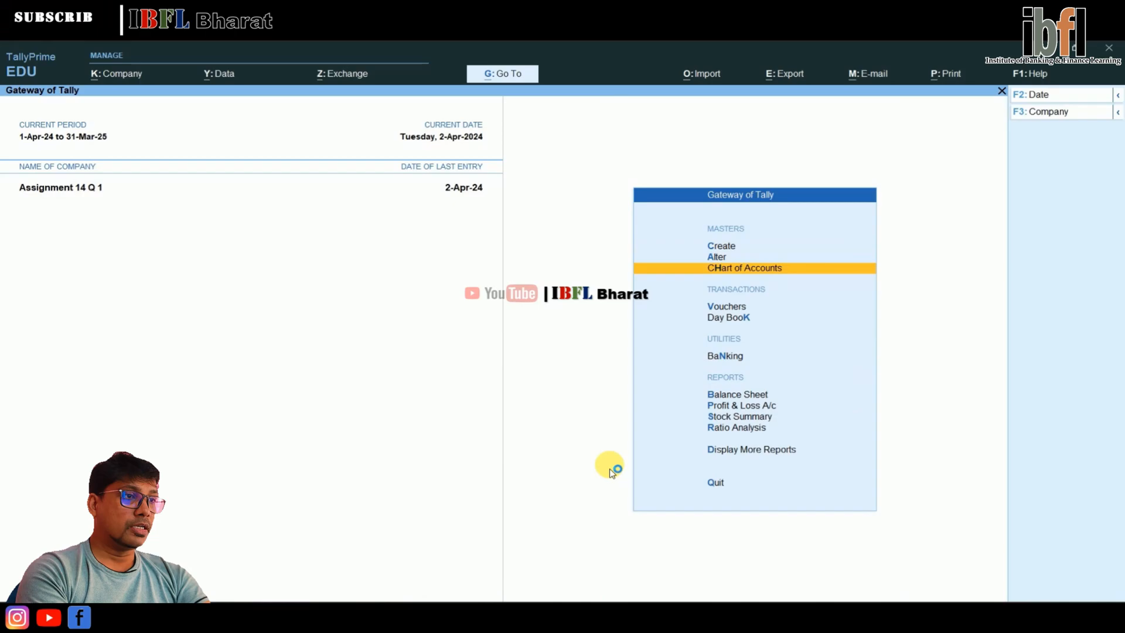
{"action": "key", "text": "Return"}
Change the godown in the voucher's Wheat item allocation to Warehouse, keeping the quantity and rate
{"action": "key", "text": "Return"}
{"action": "key", "text": "Return"}
{"action": "key", "text": "Return"}
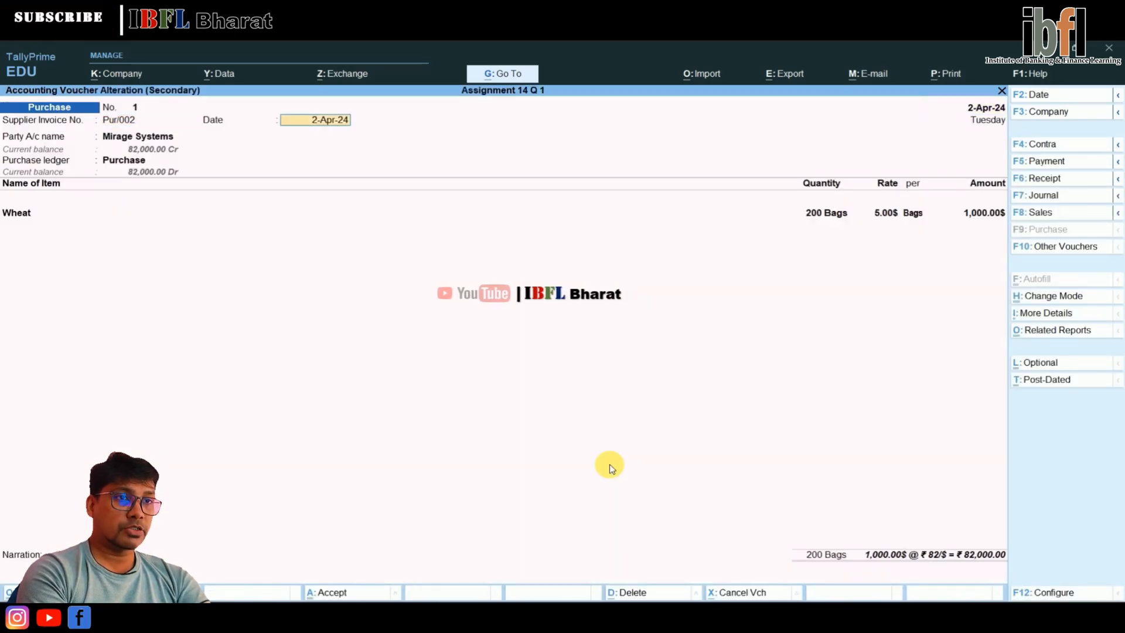
{"action": "key", "text": "Return"}
{"action": "key", "text": "Return"}
{"action": "key", "text": "Return"}
{"action": "key", "text": "Return"}
{"action": "key", "text": "Return"}
{"action": "key", "text": "Return"}
{"action": "key", "text": "Return"}
{"action": "key", "text": "Return"}
{"action": "key", "text": "Return"}
{"action": "key", "text": "Return"}
{"action": "key", "text": "Return"}
{"action": "key", "text": "Return"}
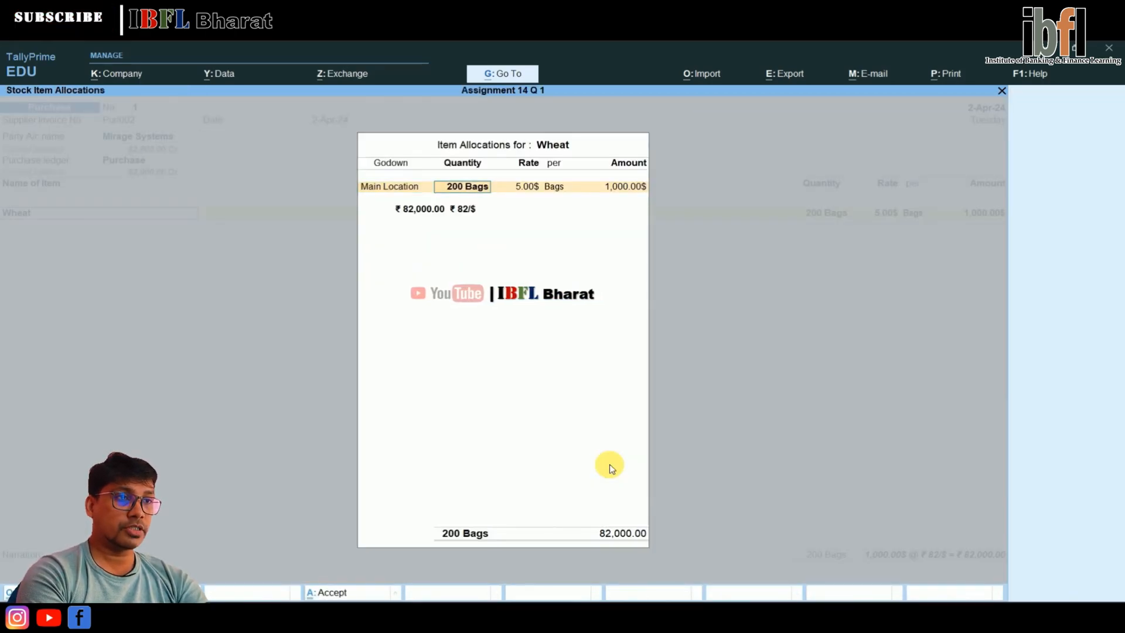
{"action": "key", "text": "BackSpace"}
{"action": "key", "text": "Down"}
{"action": "key", "text": "Return"}
{"action": "key", "text": "Return"}
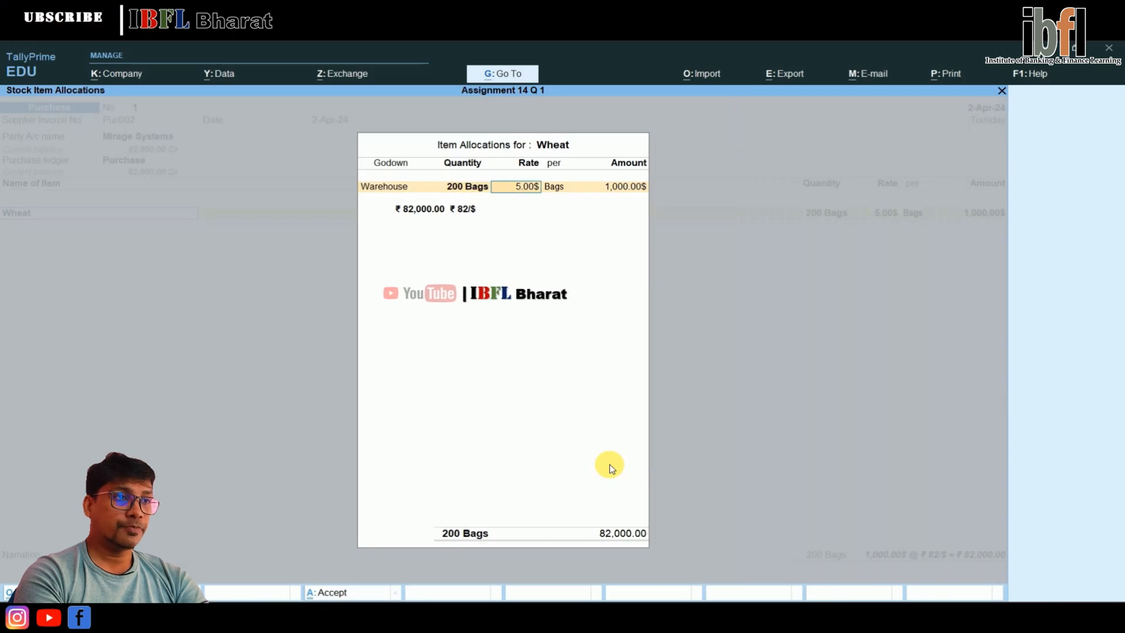
{"action": "key", "text": "Return"}
Accept the New Ref Pur/002 bill-wise details, save the altered purchase voucher, and return to the Gateway of Tally
{"action": "key", "text": "Return"}
{"action": "key", "text": "Return"}
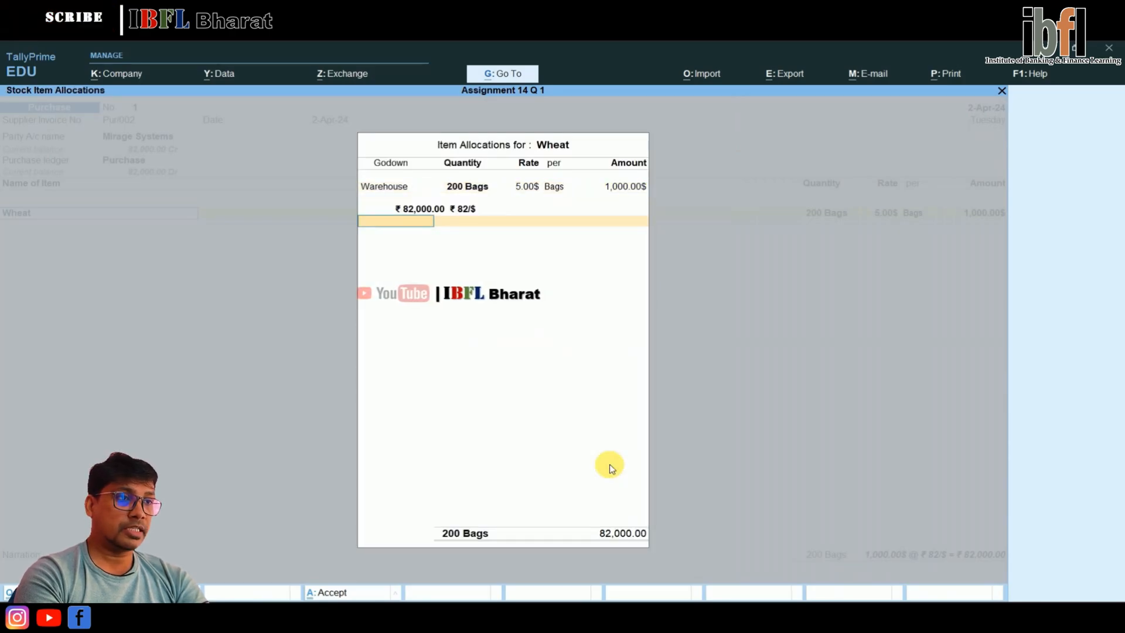
{"action": "key", "text": "Return"}
{"action": "key", "text": "Return"}
{"action": "key", "text": "Return"}
{"action": "key", "text": "Return"}
{"action": "key", "text": "Return"}
{"action": "key", "text": "Return"}
{"action": "key", "text": "Return"}
{"action": "key", "text": "Return"}
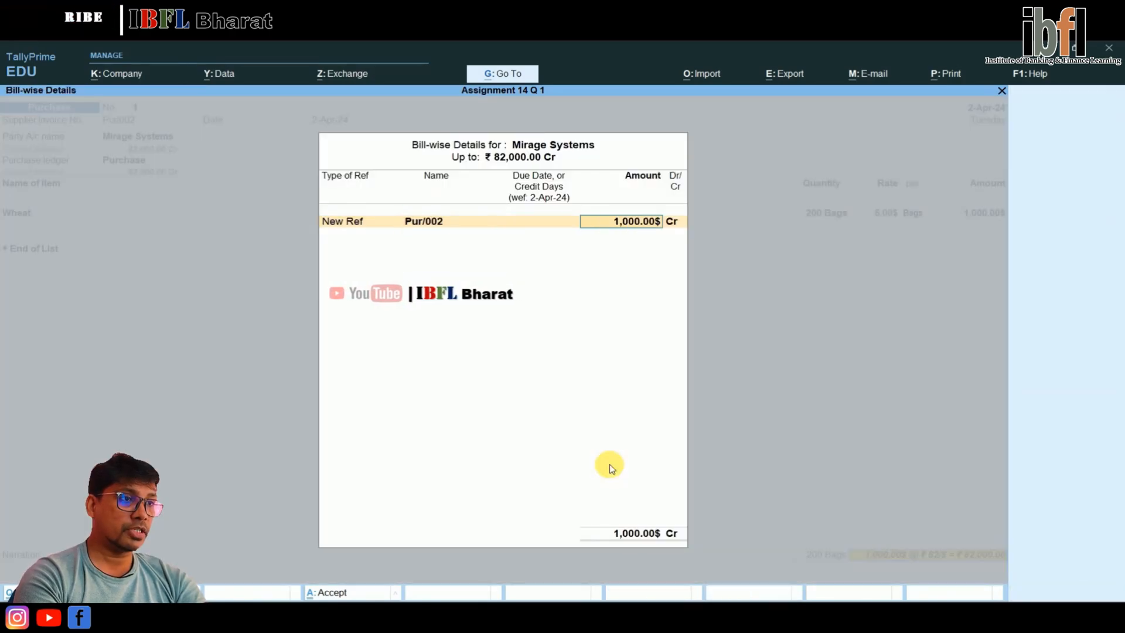
Alter the US Dollar currency so that Suffix symbol to amount is No, and save it
{"action": "key", "text": "Return"}
{"action": "key", "text": "Return"}
{"action": "key", "text": "Escape"}
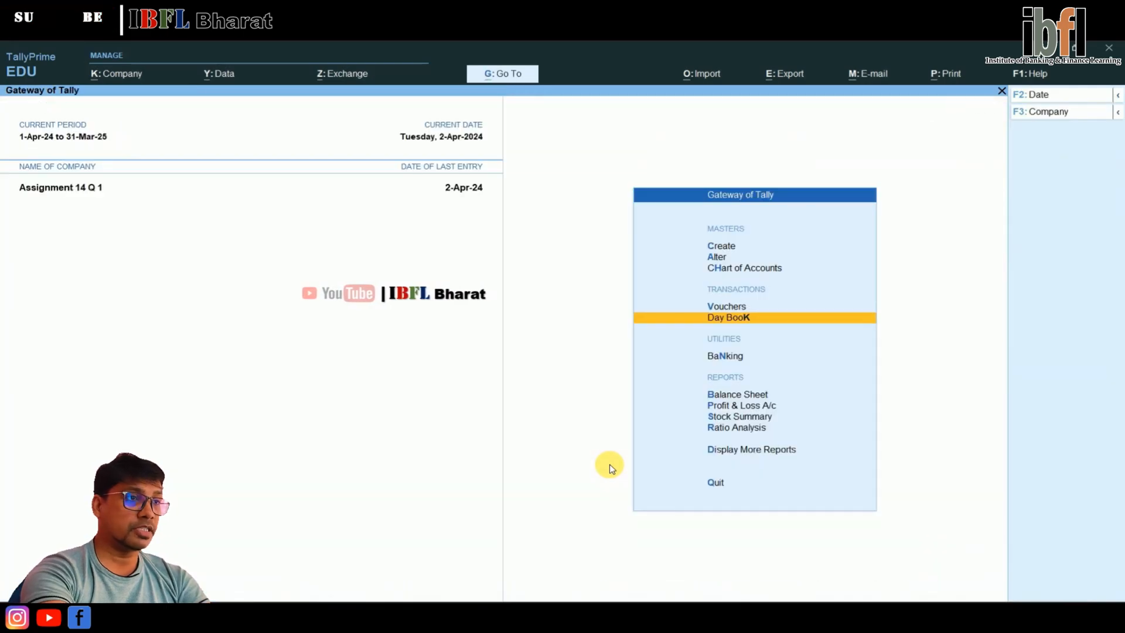
{"action": "key", "text": "Up"}
{"action": "key", "text": "Up"}
{"action": "key", "text": "Up"}
{"action": "key", "text": "Up"}
{"action": "key", "text": "Down"}
{"action": "key", "text": "Return"}
{"action": "key", "text": "Down"}
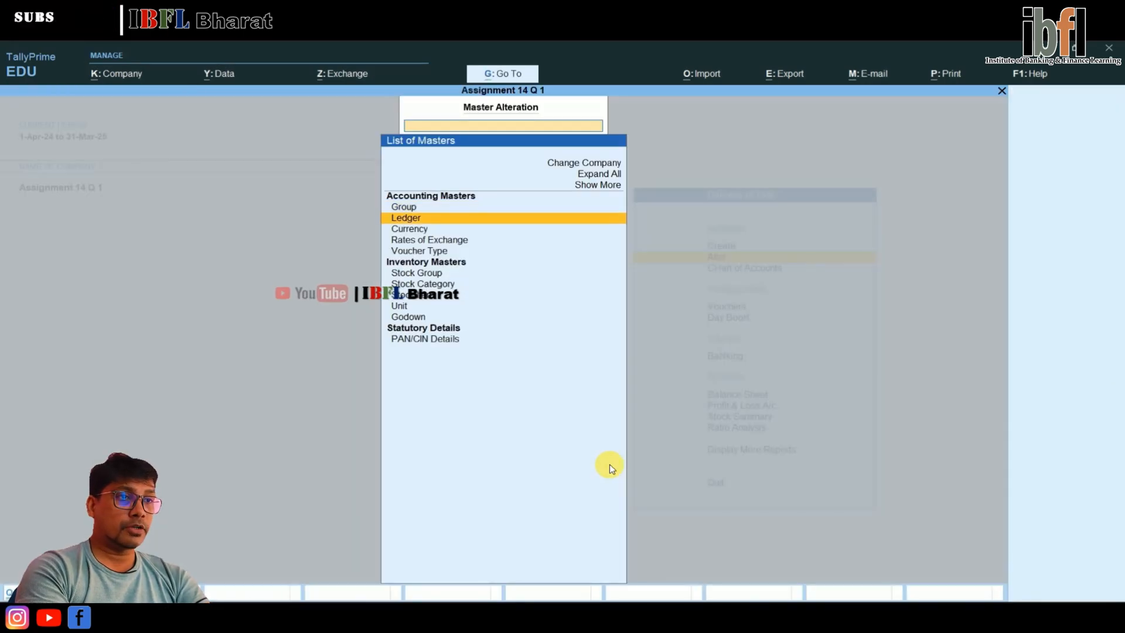
{"action": "key", "text": "Down"}
{"action": "key", "text": "Down"}
{"action": "key", "text": "Up"}
{"action": "key", "text": "Return"}
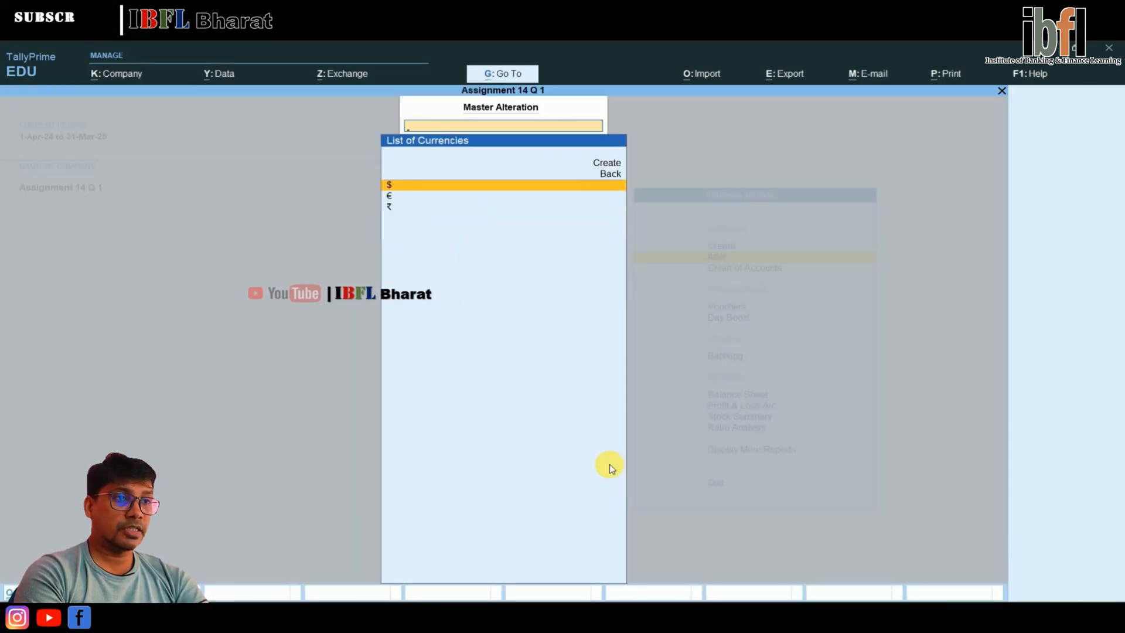
{"action": "key", "text": "Return"}
{"action": "key", "text": "Return"}
{"action": "key", "text": "Return"}
{"action": "key", "text": "Return"}
{"action": "key", "text": "Return"}
{"action": "key", "text": "Return"}
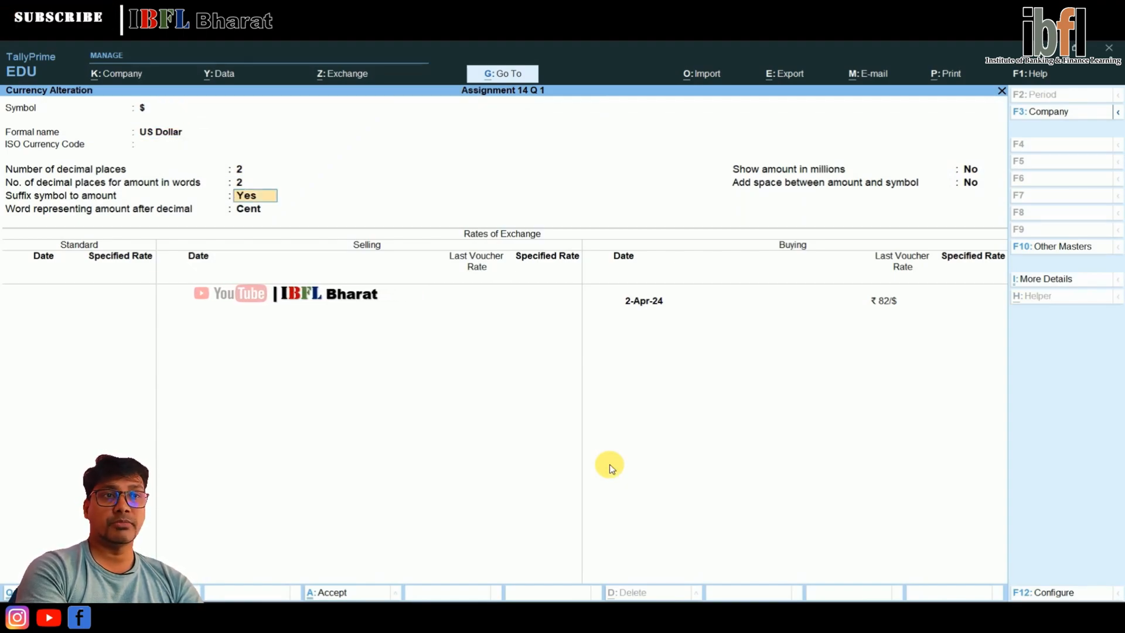
{"action": "type", "text": "n"}
{"action": "key", "text": "Return"}
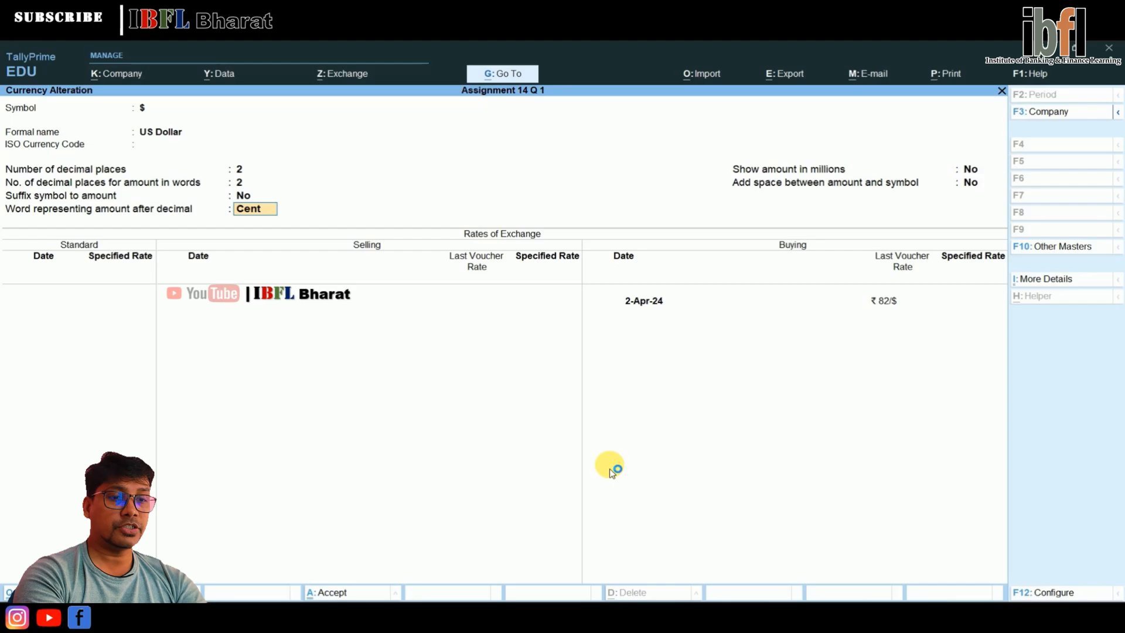
{"action": "key", "text": "ctrl+a"}
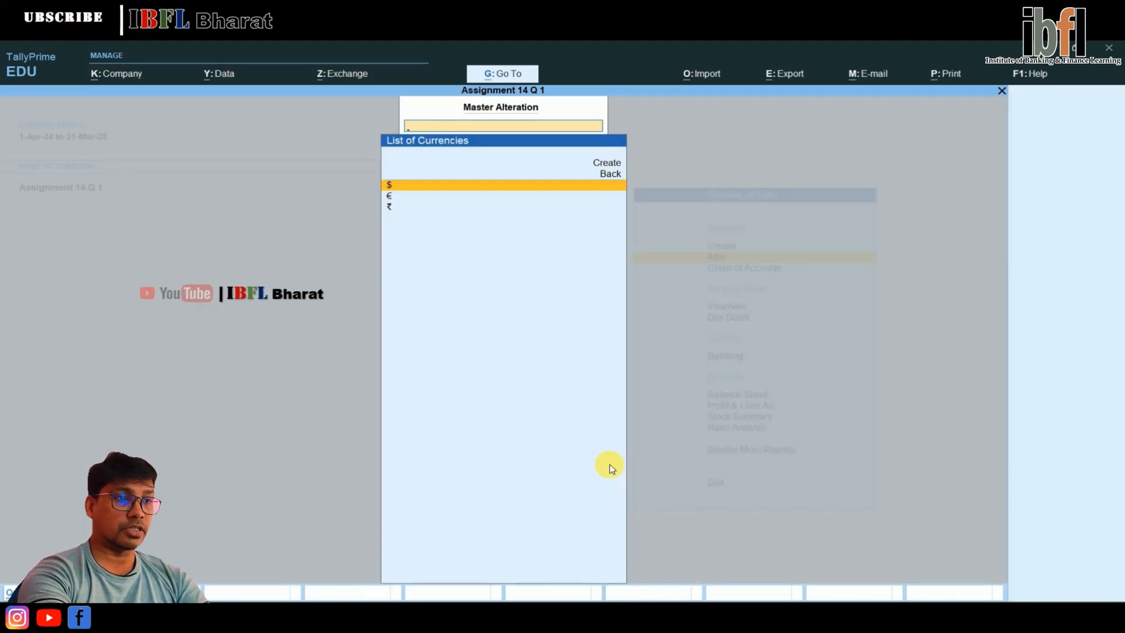
Leave the currency list and open the Day Book
{"action": "key", "text": "Escape"}
{"action": "key", "text": "Down"}
{"action": "key", "text": "Down"}
{"action": "key", "text": "Down"}
{"action": "key", "text": "Return"}
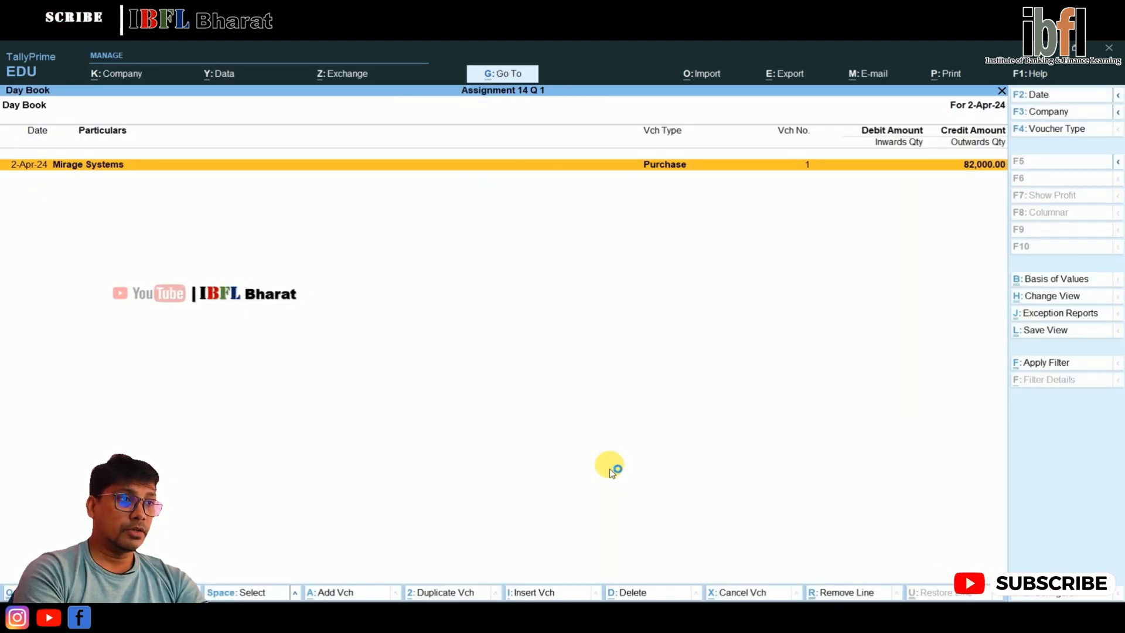
Review how the dollar amounts are shown in the Mirage Systems purchase voucher, and return to the Gateway of Tally
{"action": "key", "text": "Return"}
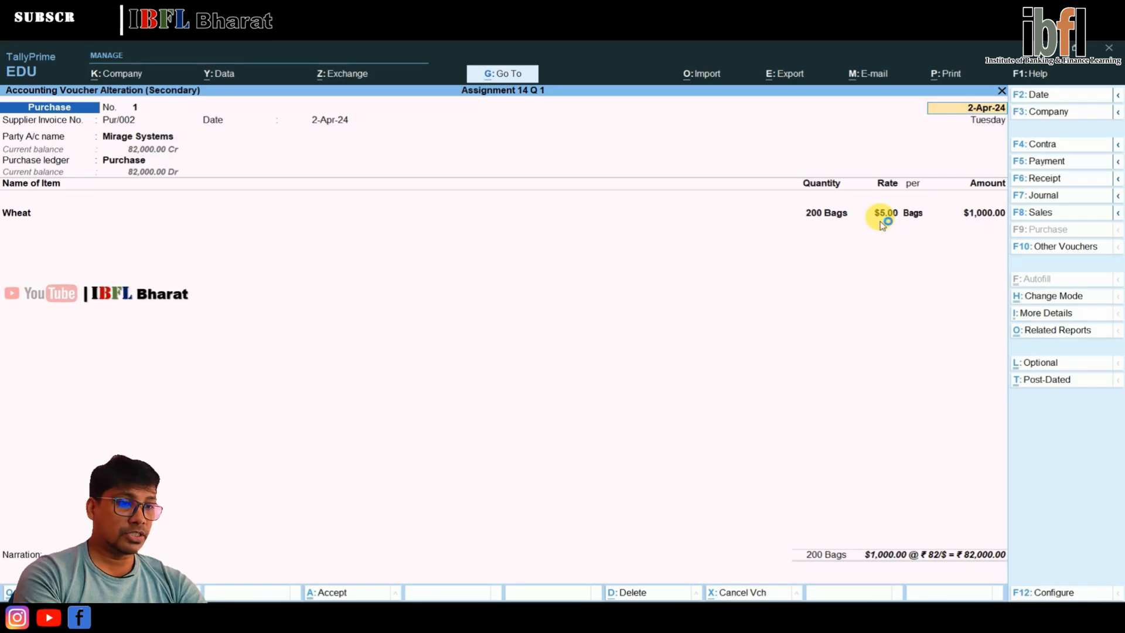
{"action": "key", "text": "Escape"}
{"action": "key", "text": "y"}
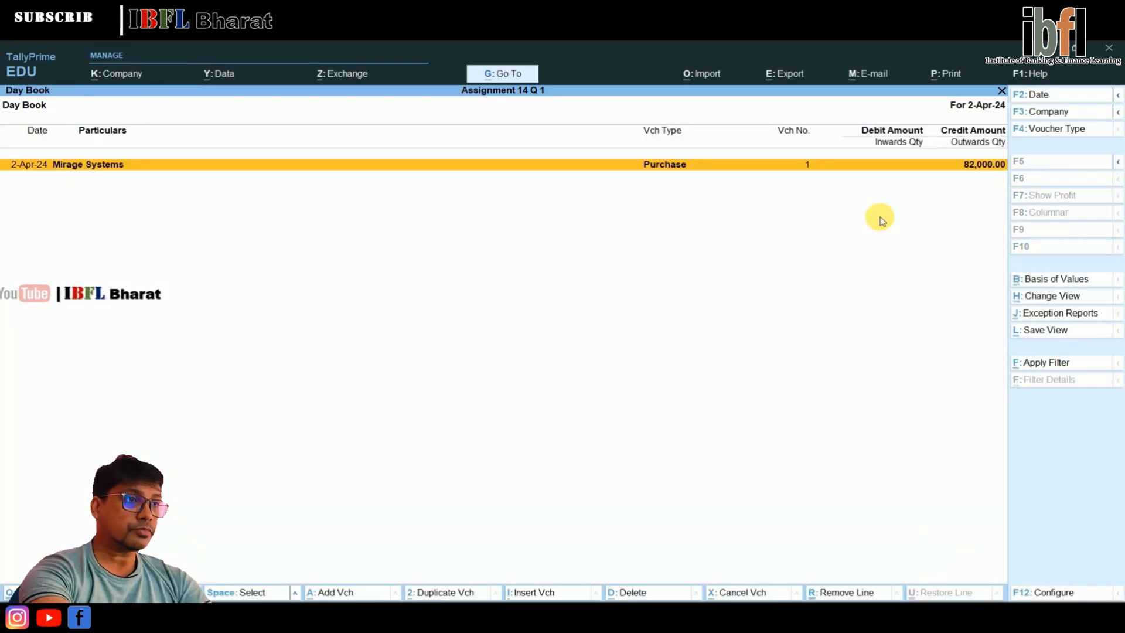
{"action": "key", "text": "Escape"}
{"action": "key", "text": "Home"}
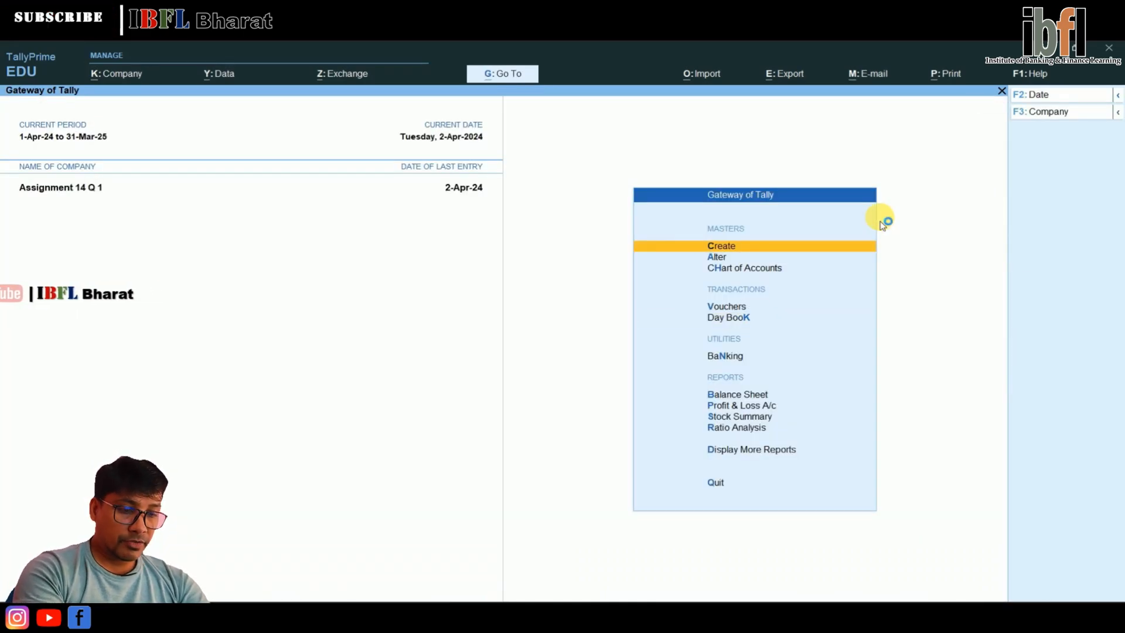
Change the company's current date to 1-May-2024
{"action": "key", "text": "F2"}
{"action": "type", "text": "21."}
{"action": "type", "text": "8"}
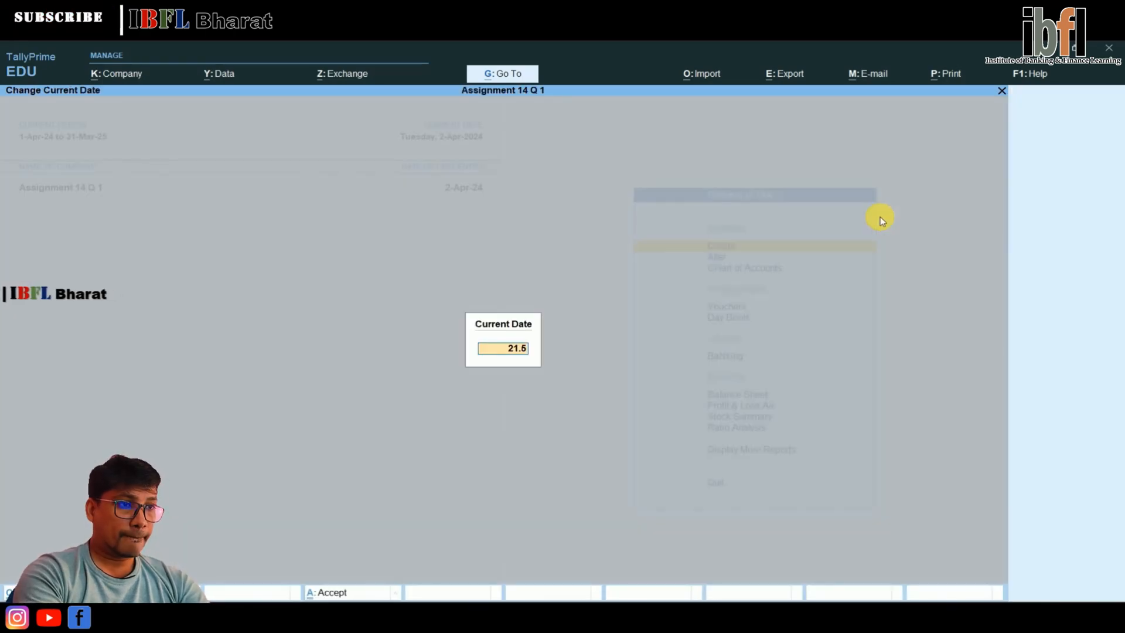
{"action": "key", "text": "BackSpace"}
{"action": "key", "text": "BackSpace"}
{"action": "key", "text": "BackSpace"}
{"action": "key", "text": "BackSpace"}
{"action": "type", "text": "1.5"}
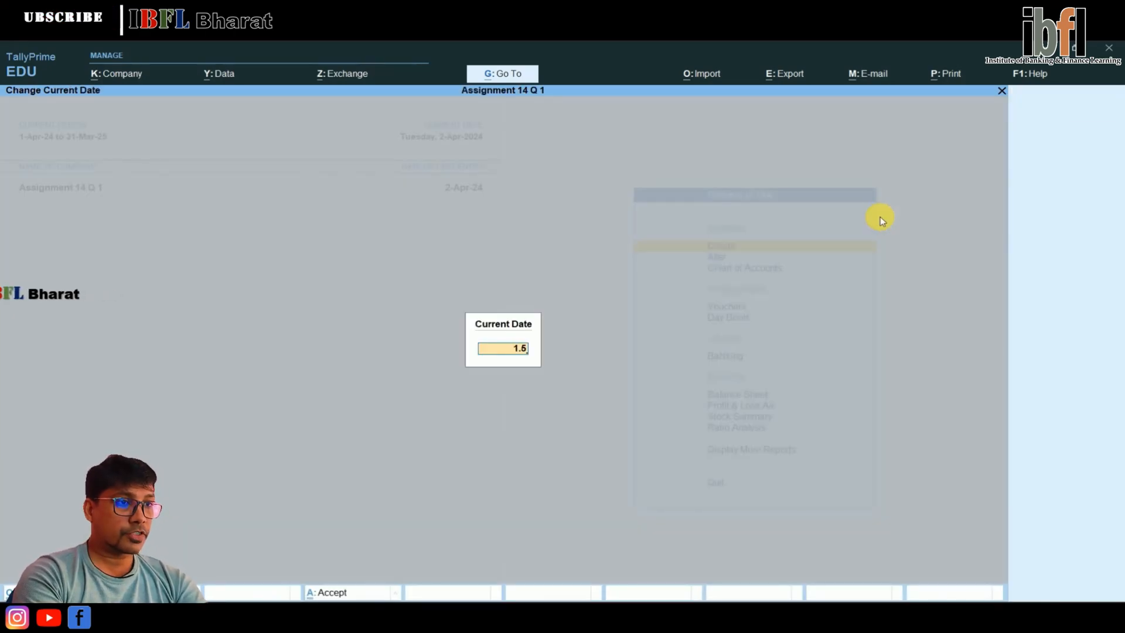
{"action": "key", "text": "Return"}
Start a new Sales voucher from the Gateway of Tally
{"action": "key", "text": "Down"}
{"action": "key", "text": "Down"}
{"action": "key", "text": "Down"}
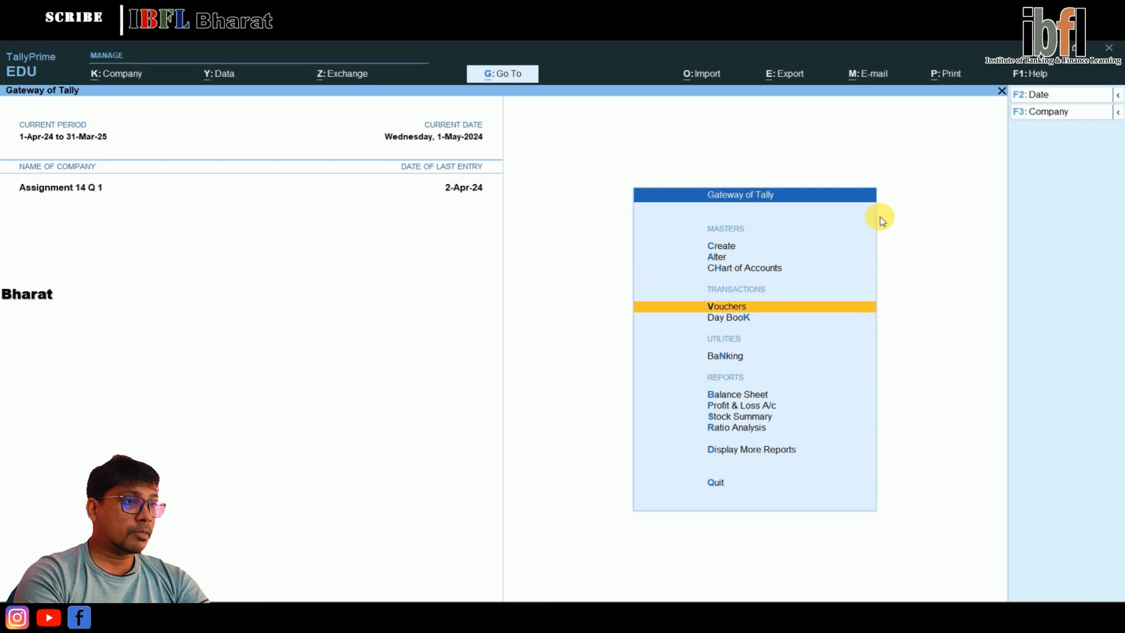
{"action": "key", "text": "Return"}
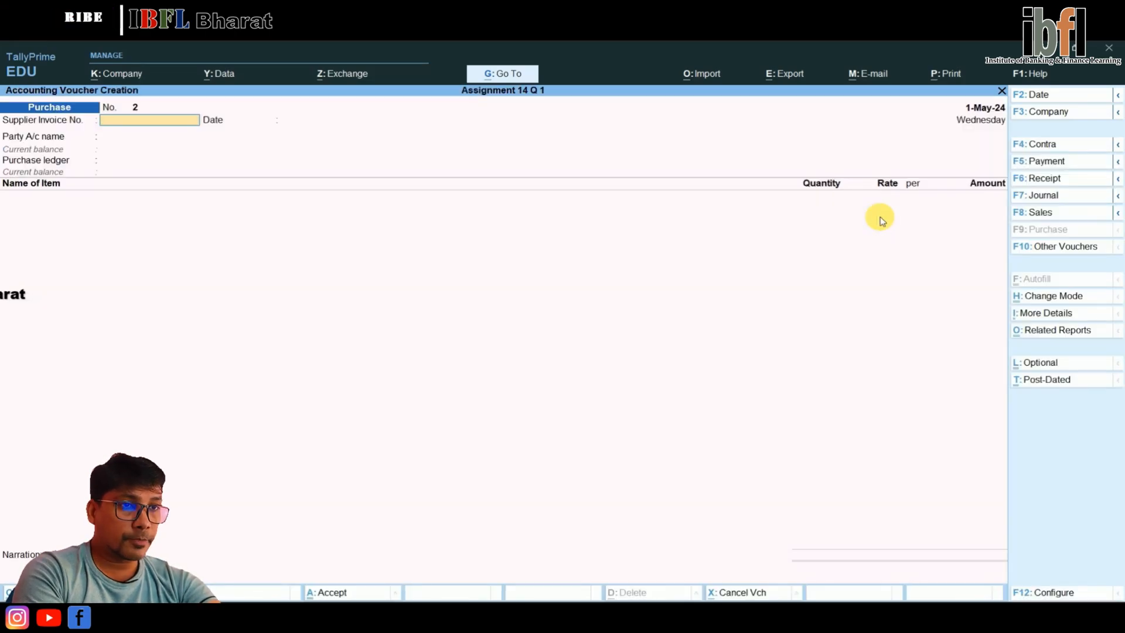
{"action": "key", "text": "F8"}
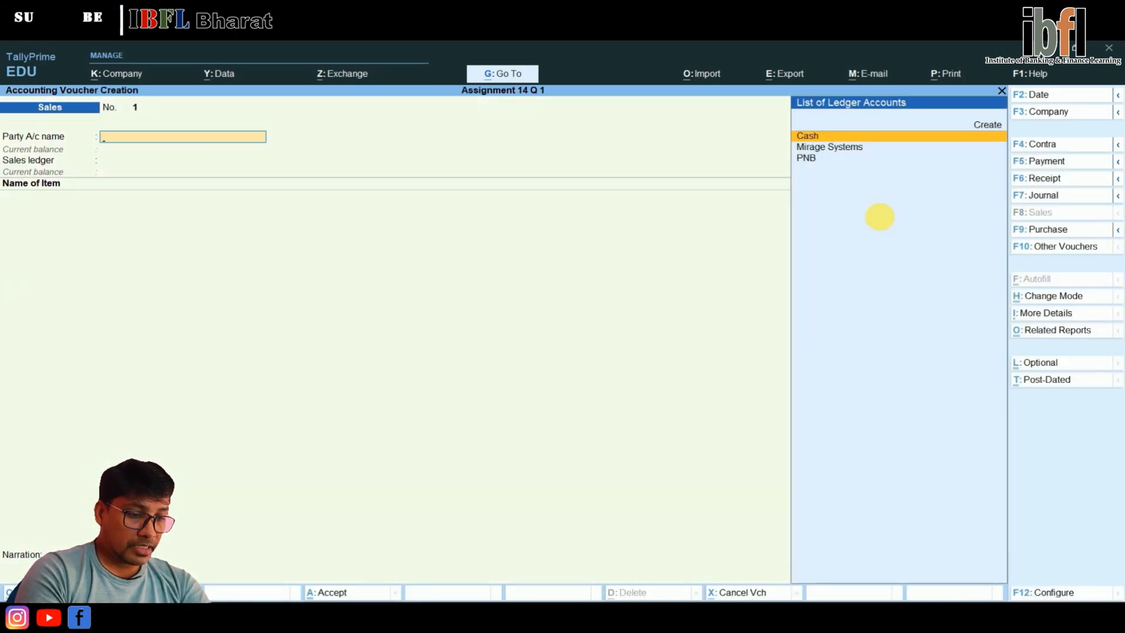
Create the party ledger Prism Fabrication under Sundry Debtors, keeping bill-by-bill balances on and the other default details
{"action": "key", "text": "alt+c"}
{"action": "type", "text": "Prism Fabrication"}
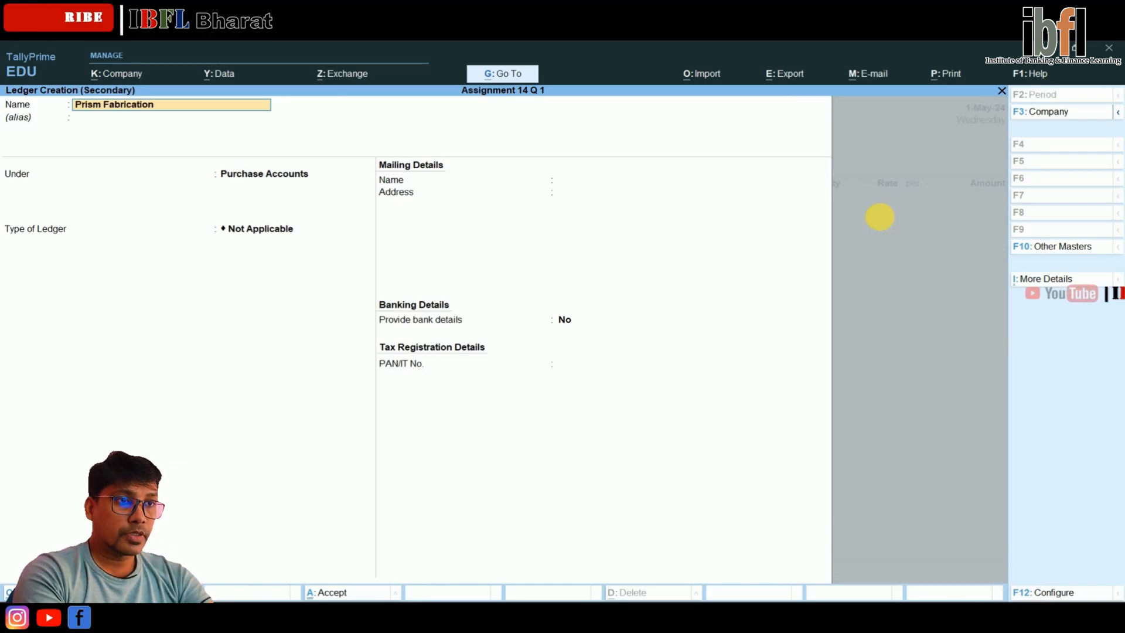
{"action": "key", "text": "Return"}
{"action": "type", "text": "sundry d"}
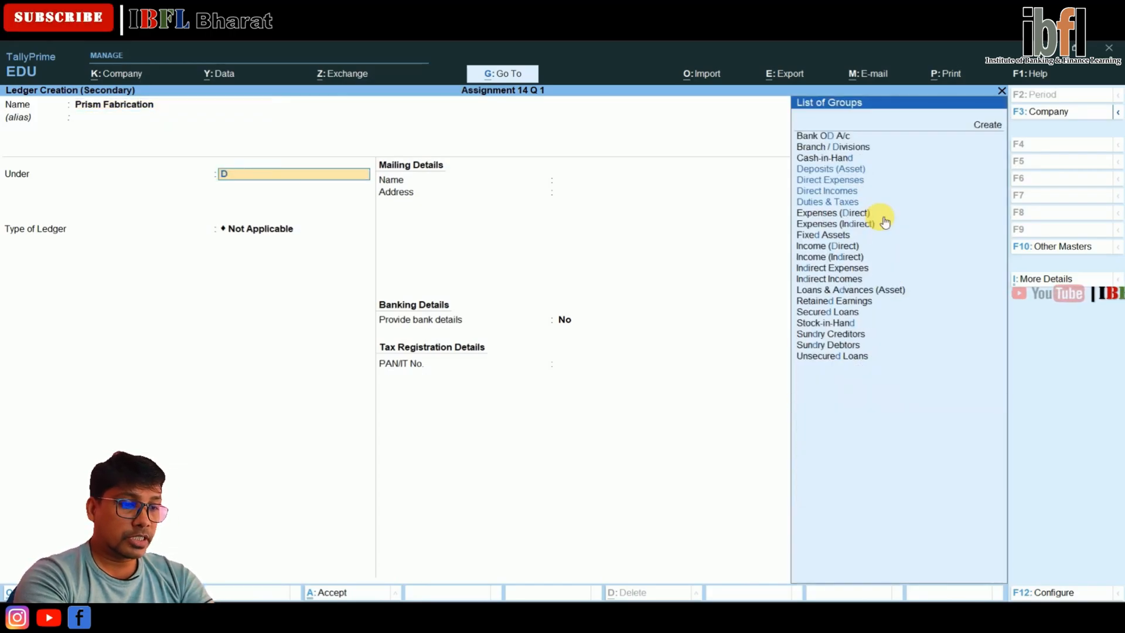
{"action": "key", "text": "Return"}
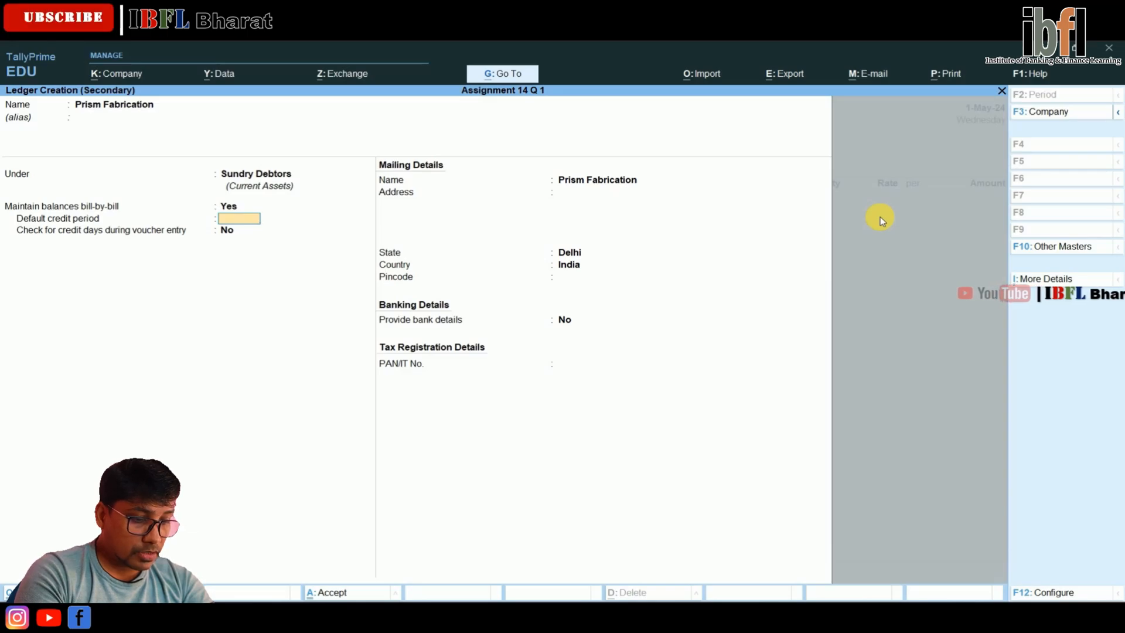
{"action": "key", "text": "Return"}
{"action": "key", "text": "Return"}
{"action": "key", "text": "Return"}
{"action": "key", "text": "Return"}
{"action": "key", "text": "Return"}
{"action": "key", "text": "Return"}
{"action": "key", "text": "Return"}
{"action": "key", "text": "Return"}
{"action": "key", "text": "Return"}
{"action": "key", "text": "Return"}
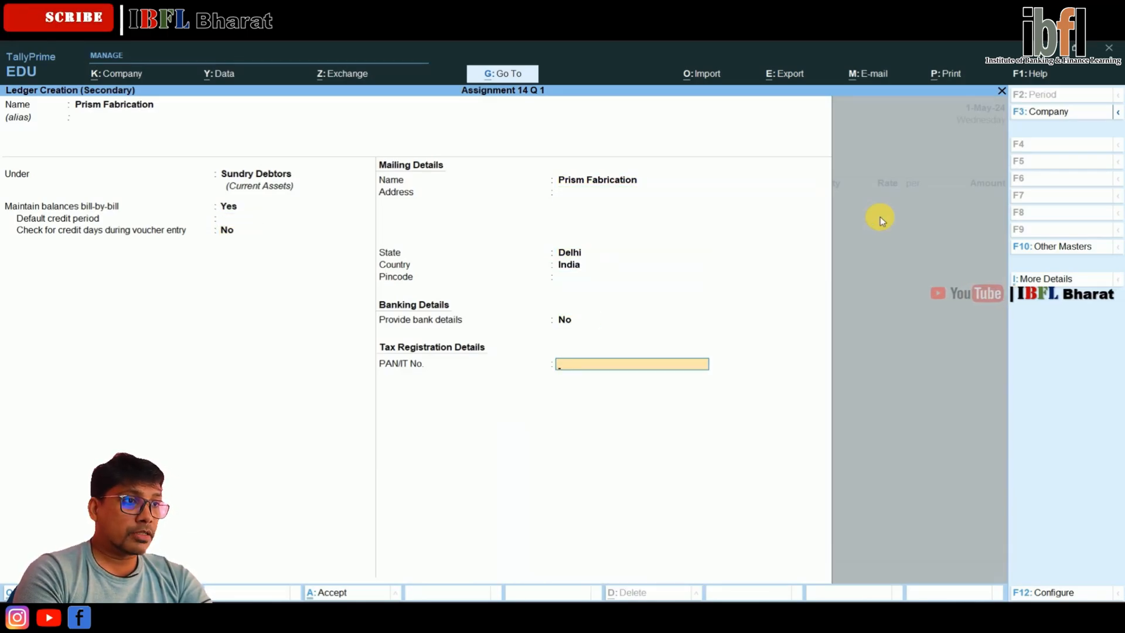
Accept the blank dispatch details and the party details for Prism Fabrication
{"action": "key", "text": "Return"}
{"action": "key", "text": "Return"}
{"action": "key", "text": "Return"}
{"action": "key", "text": "Return"}
{"action": "key", "text": "Return"}
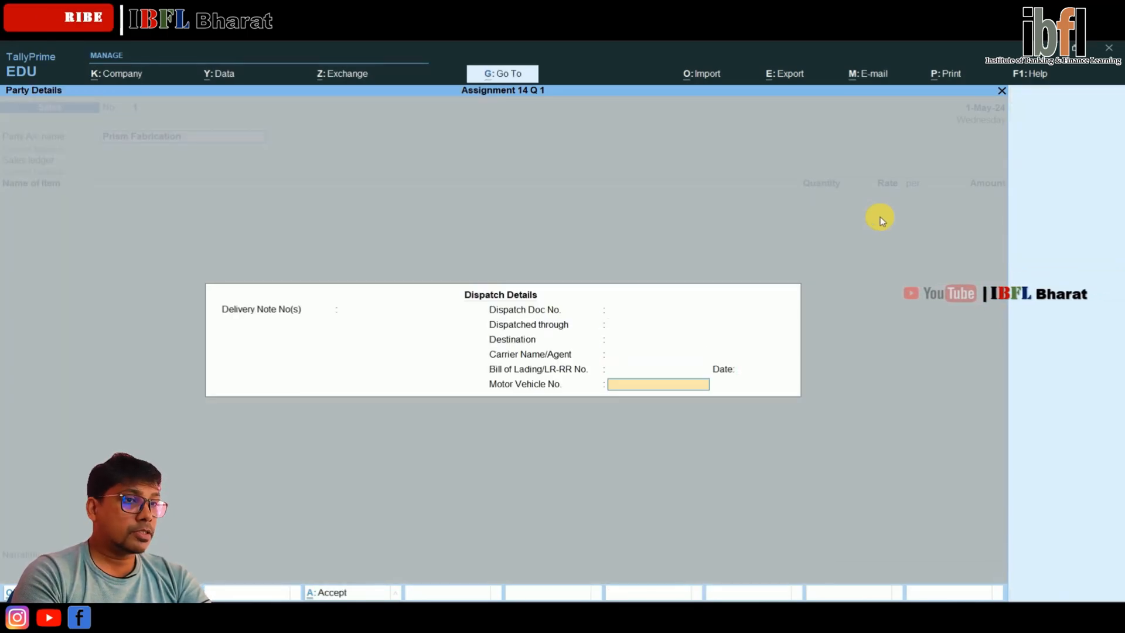
{"action": "key", "text": "Return"}
{"action": "key", "text": "Return"}
{"action": "key", "text": "Return"}
{"action": "key", "text": "Return"}
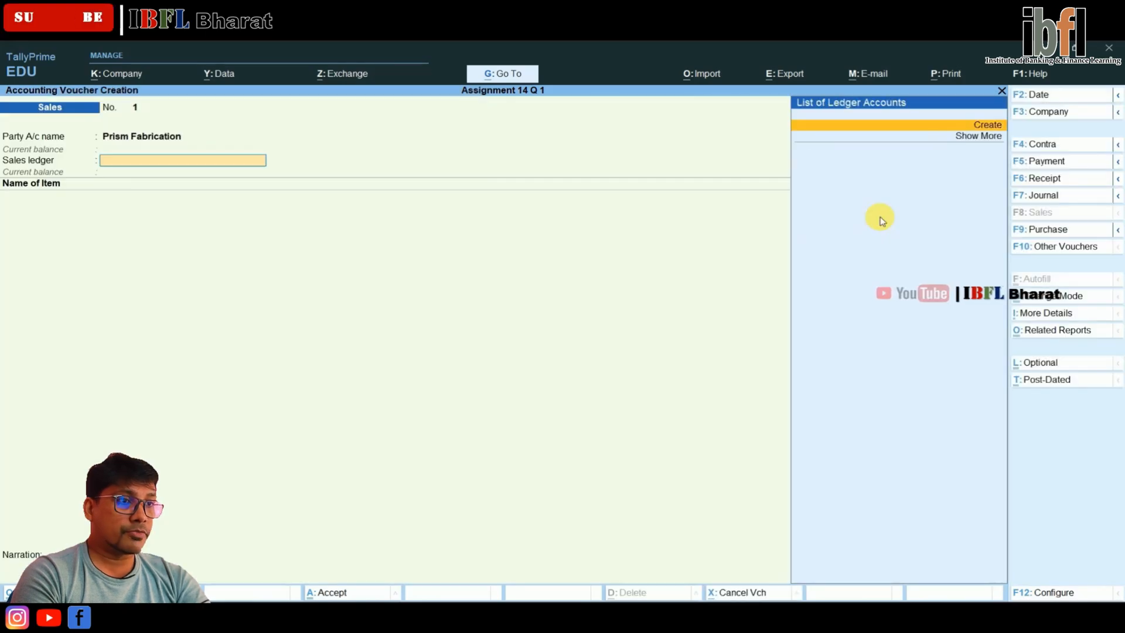
Create a sales ledger named Sales under Sales Accounts and use it in the voucher
{"action": "key", "text": "alt+c"}
{"action": "type", "text": "Sales"}
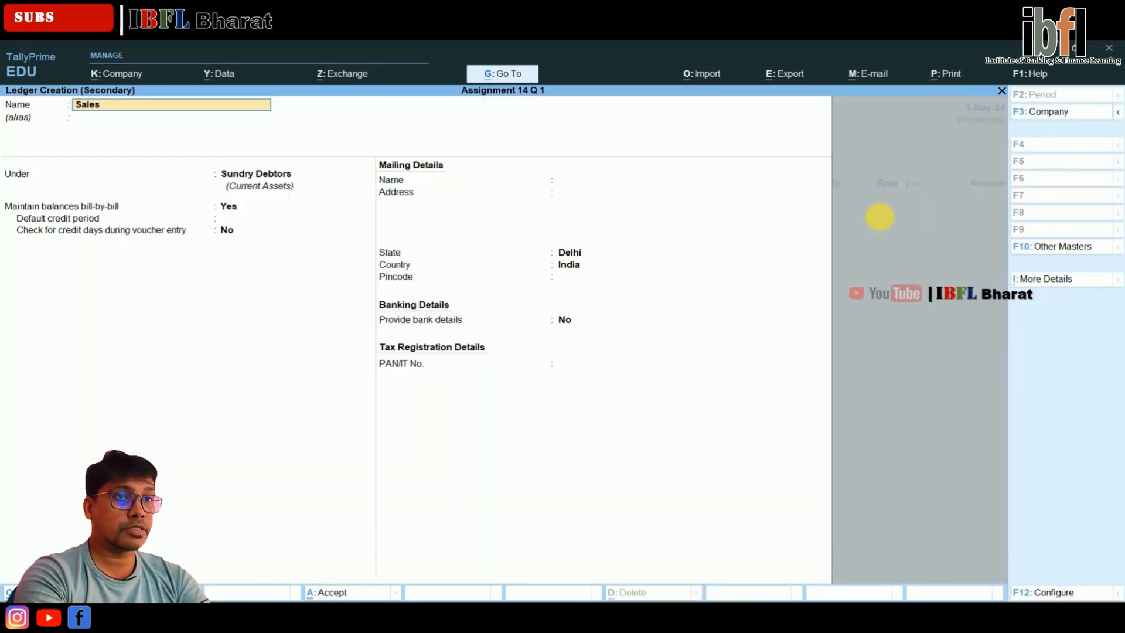
{"action": "key", "text": "Return"}
{"action": "type", "text": "Sale"}
{"action": "key", "text": "Return"}
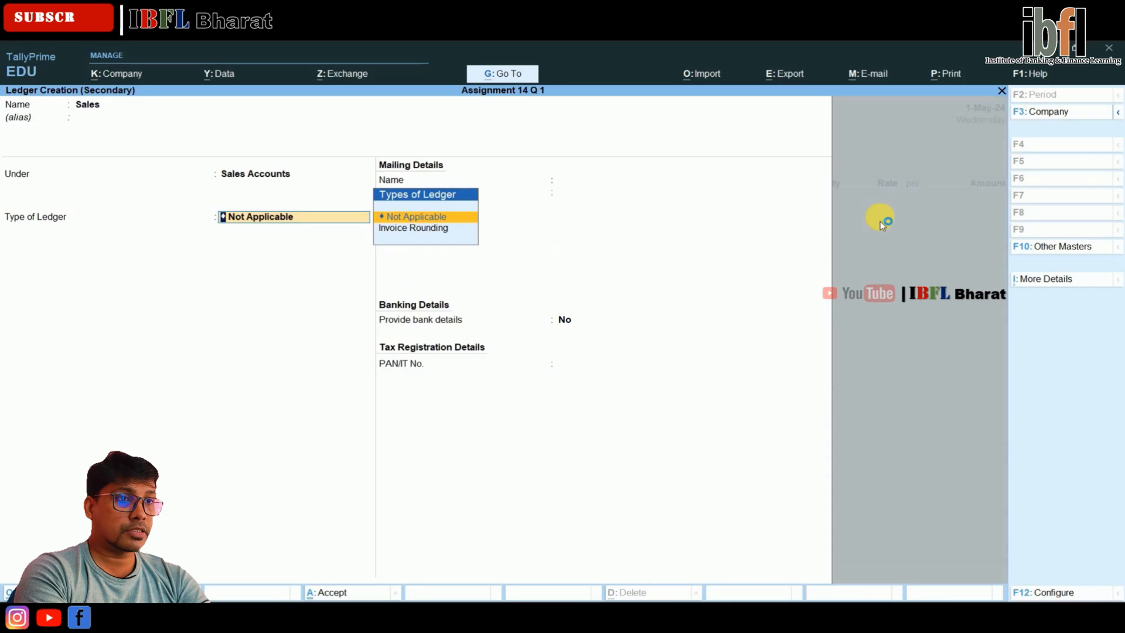
{"action": "key", "text": "ctrl+a"}
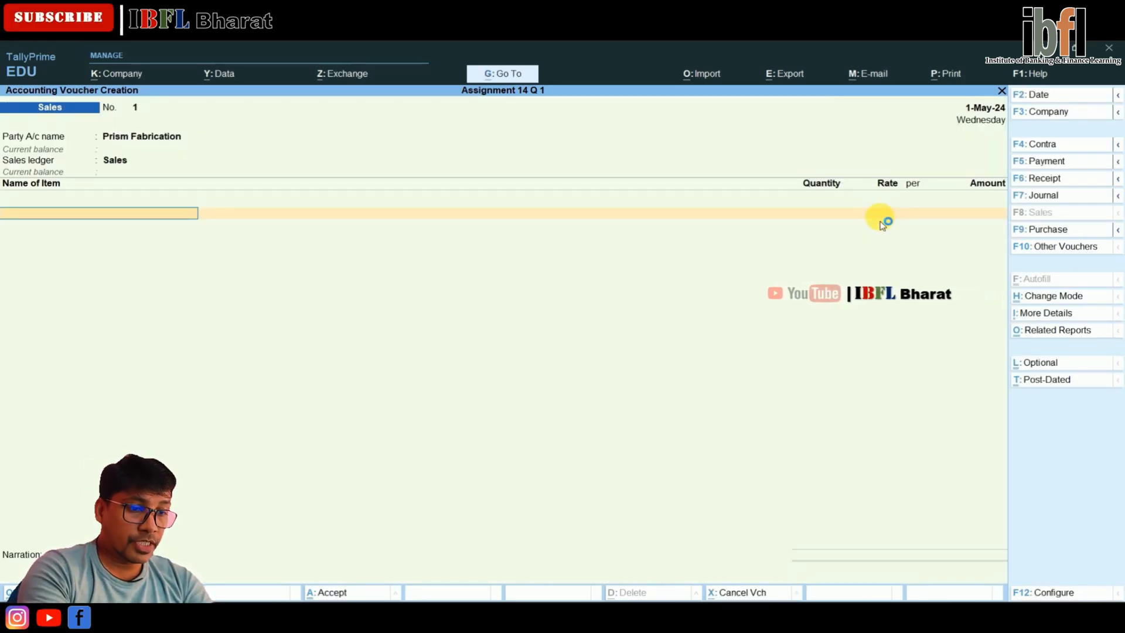
Add the Wheat item to the sales voucher and allocate 100 Bags from the Warehouse godown
{"action": "type", "text": "W"}
{"action": "key", "text": "Return"}
{"action": "key", "text": "Return"}
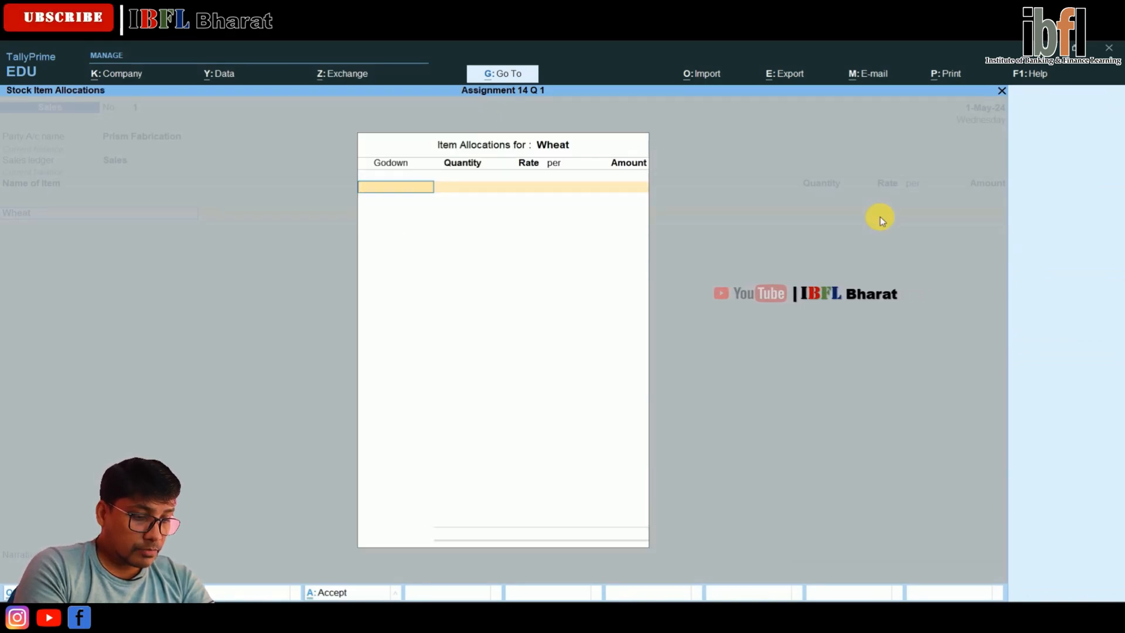
{"action": "key", "text": "Down"}
{"action": "key", "text": "Down"}
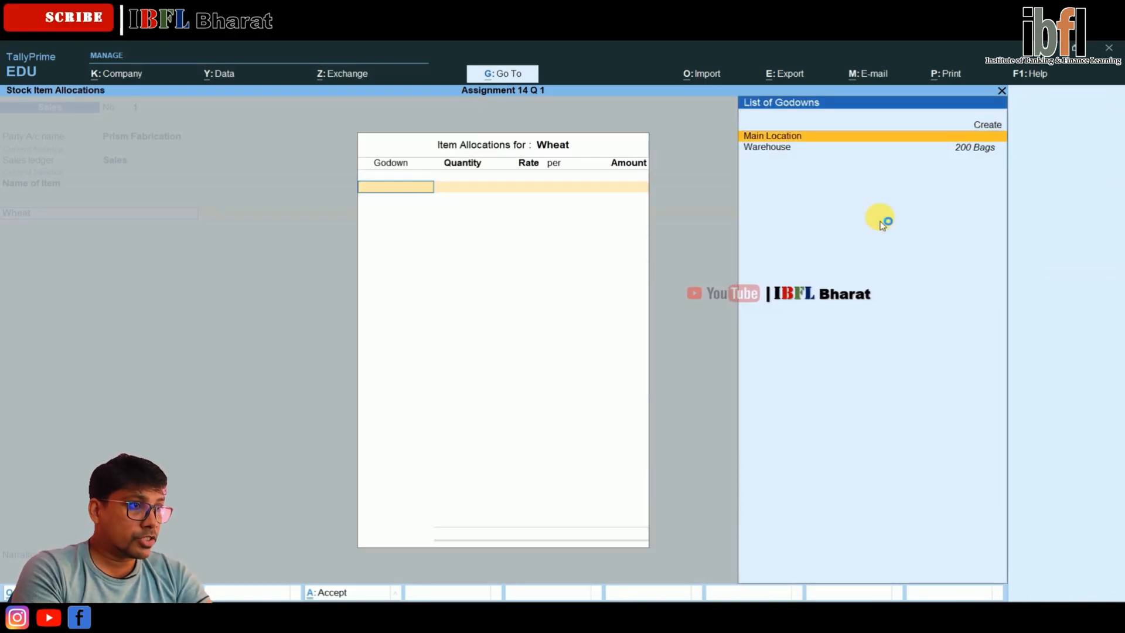
{"action": "key", "text": "Return"}
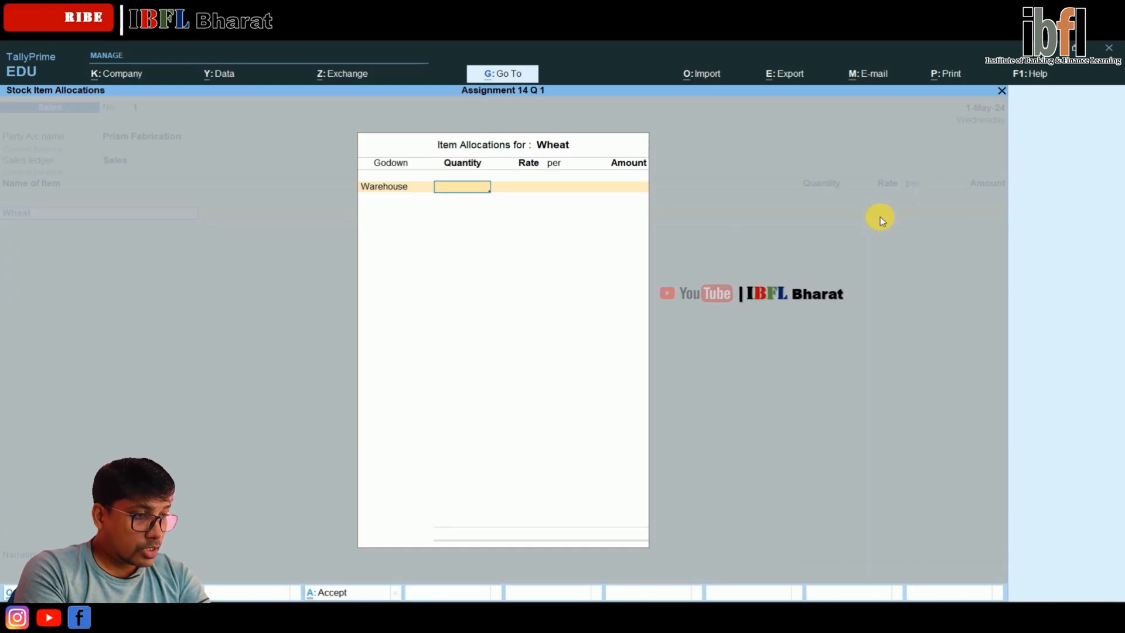
{"action": "type", "text": "100"}
{"action": "key", "text": "Return"}
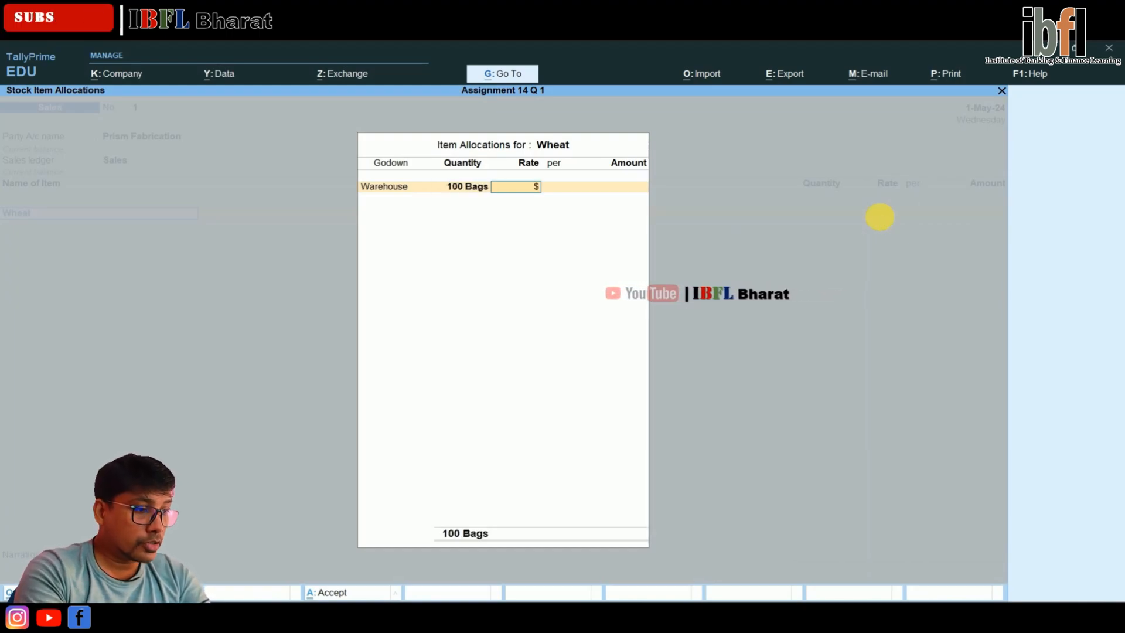
Set the Wheat rate to $25 per bag at an exchange rate of ₹ 84/$, and accept the item line
{"action": "type", "text": "25"}
{"action": "key", "text": "Return"}
{"action": "key", "text": "Return"}
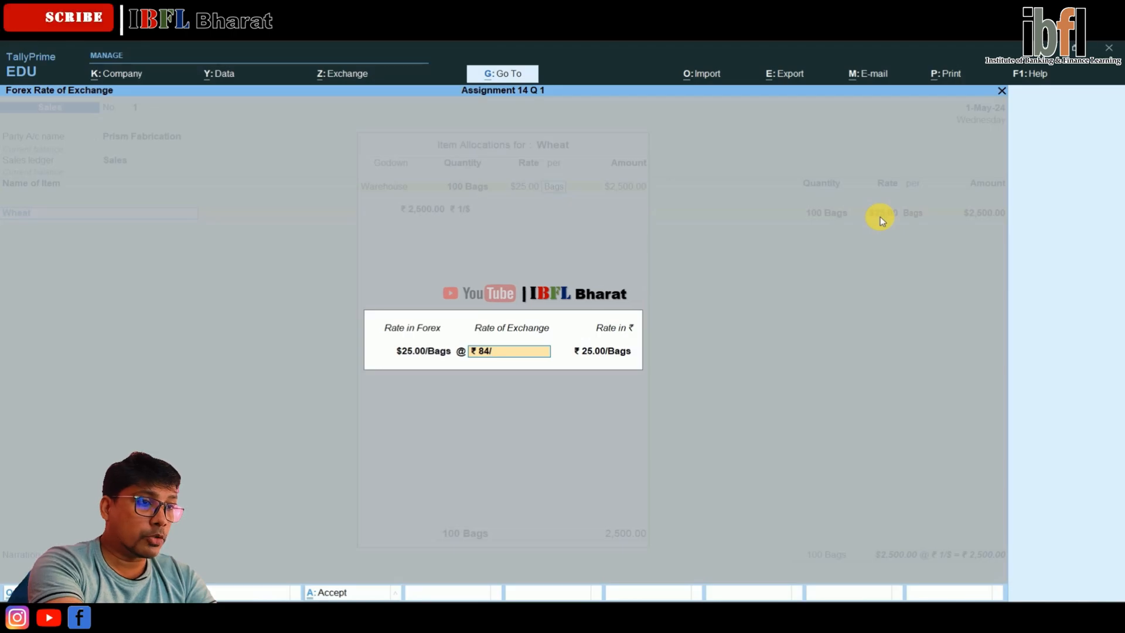
{"action": "key", "text": "Return"}
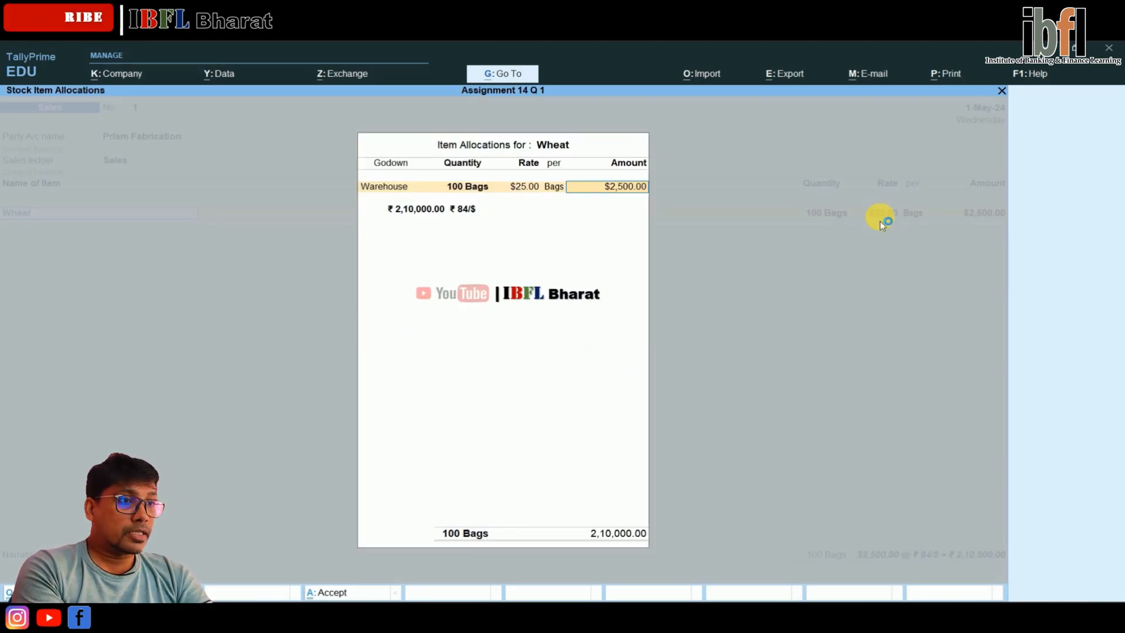
{"action": "key", "text": "Return"}
{"action": "key", "text": "Return"}
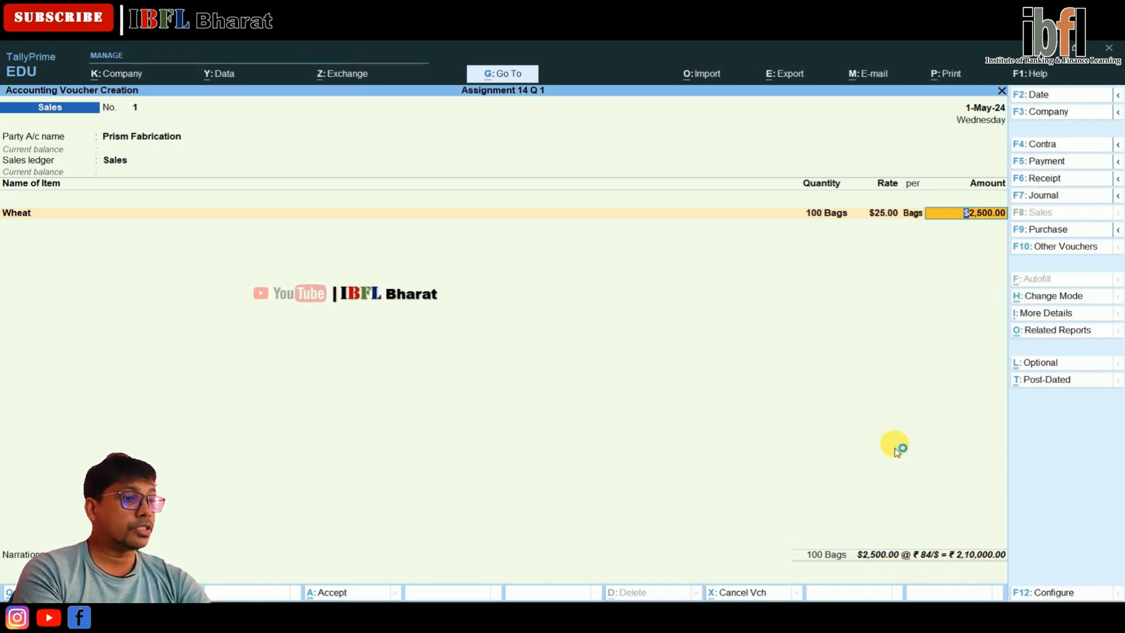
{"action": "key", "text": "Return"}
{"action": "key", "text": "Return"}
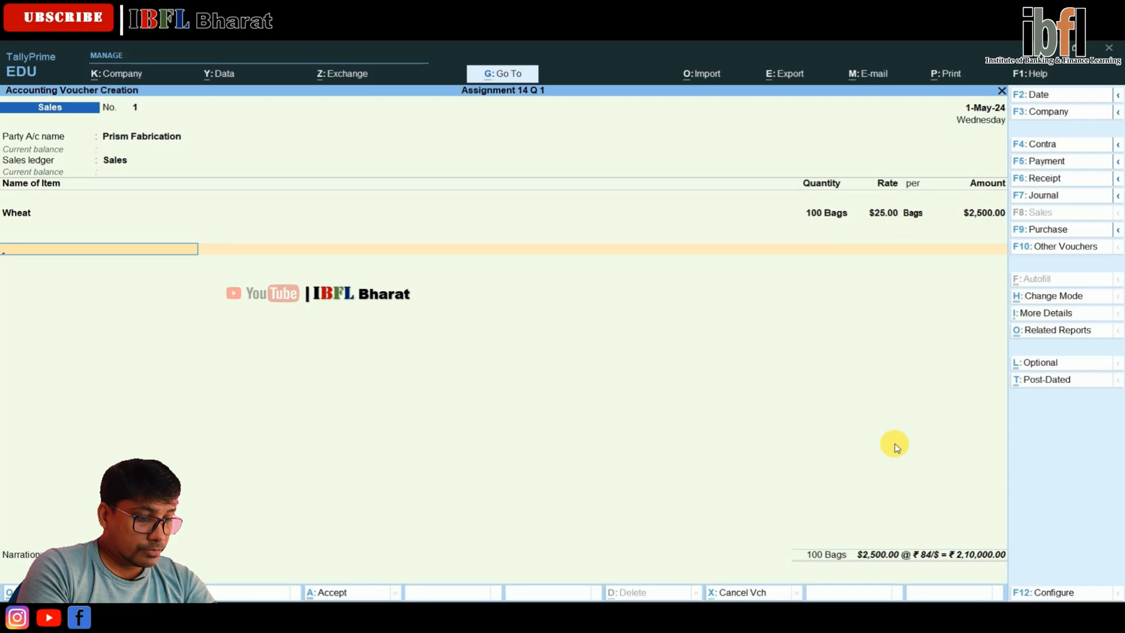
End the item list, enter the bill-wise New Ref Sale/F/001 for the full amount, and save the sales voucher
{"action": "key", "text": "Return"}
{"action": "key", "text": "Return"}
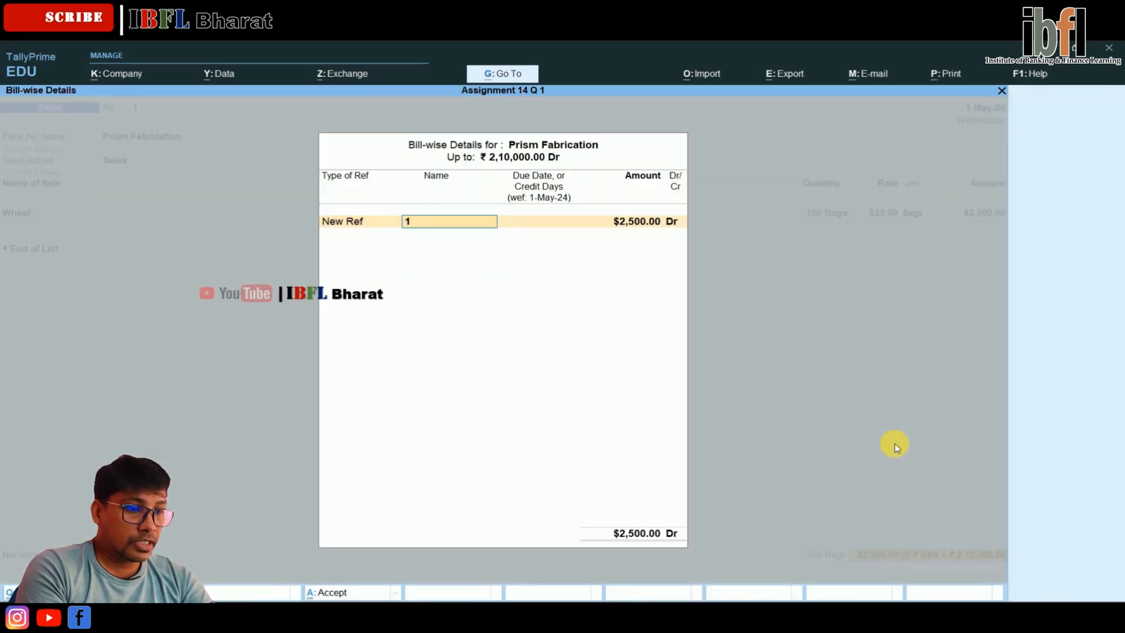
{"action": "type", "text": "Sale/F/"}
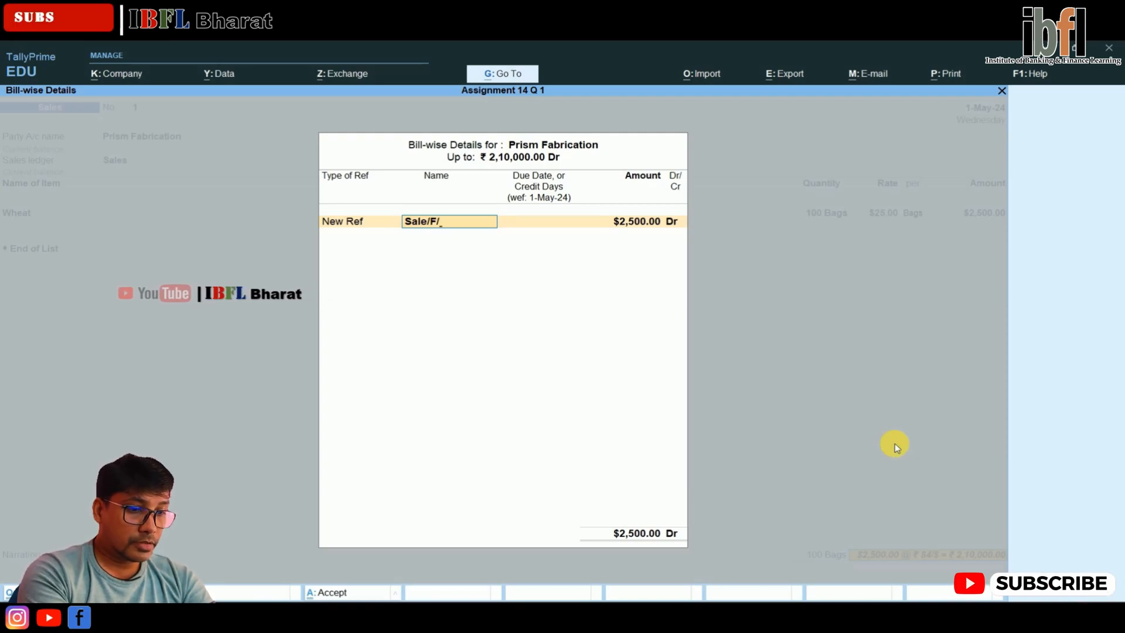
{"action": "type", "text": "001"}
{"action": "key", "text": "Return"}
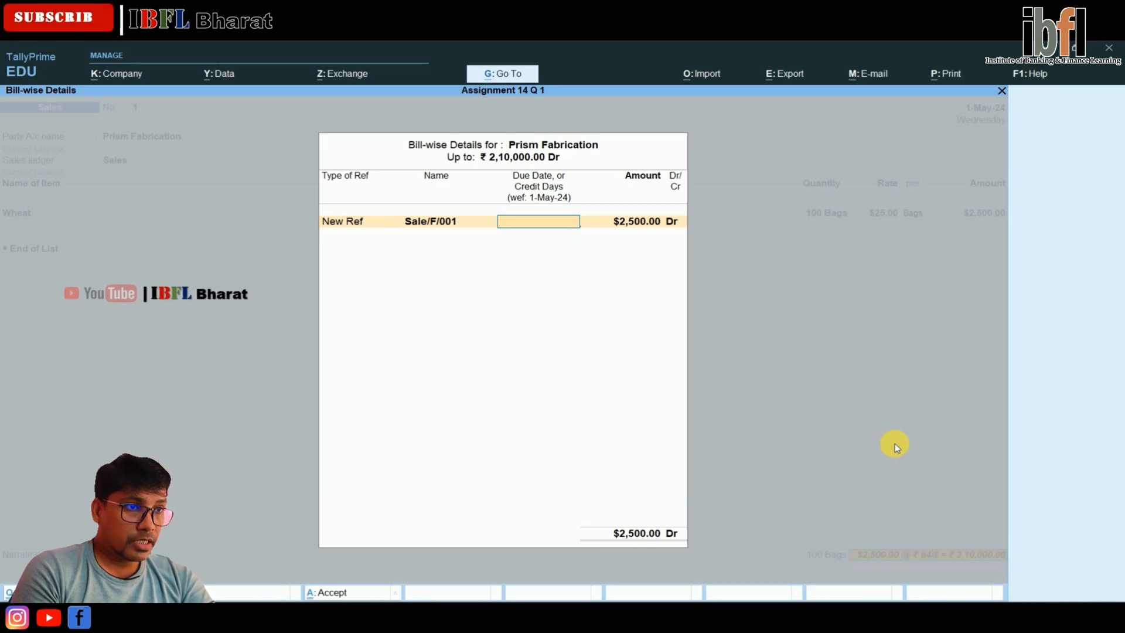
{"action": "key", "text": "Return"}
{"action": "key", "text": "Return"}
{"action": "key", "text": "Return"}
{"action": "key", "text": "Return"}
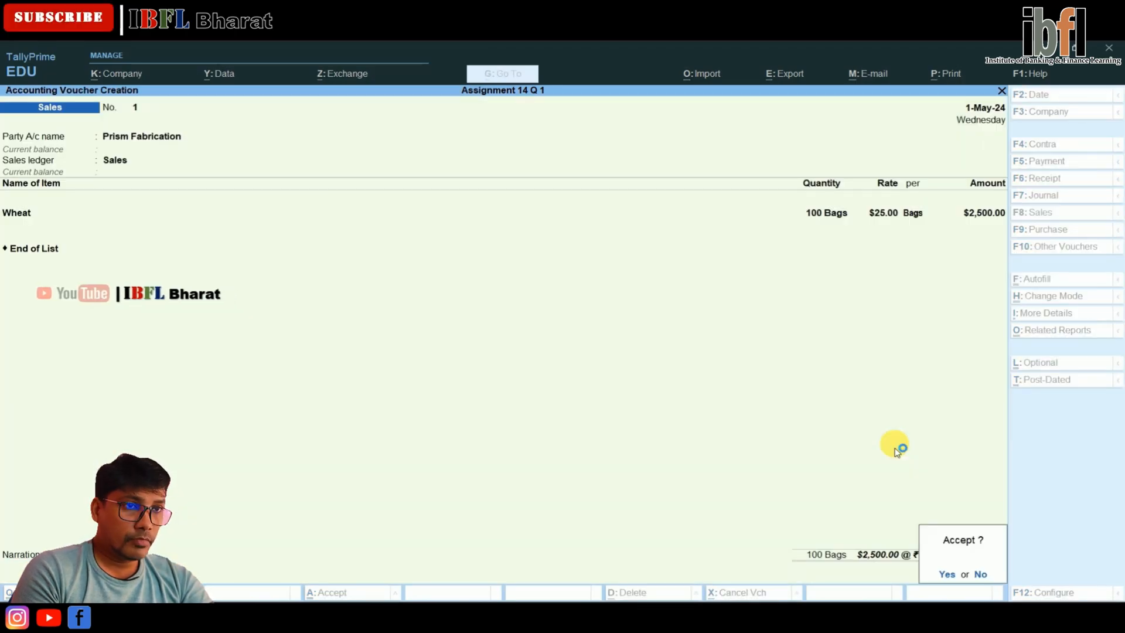
{"action": "key", "text": "Return"}
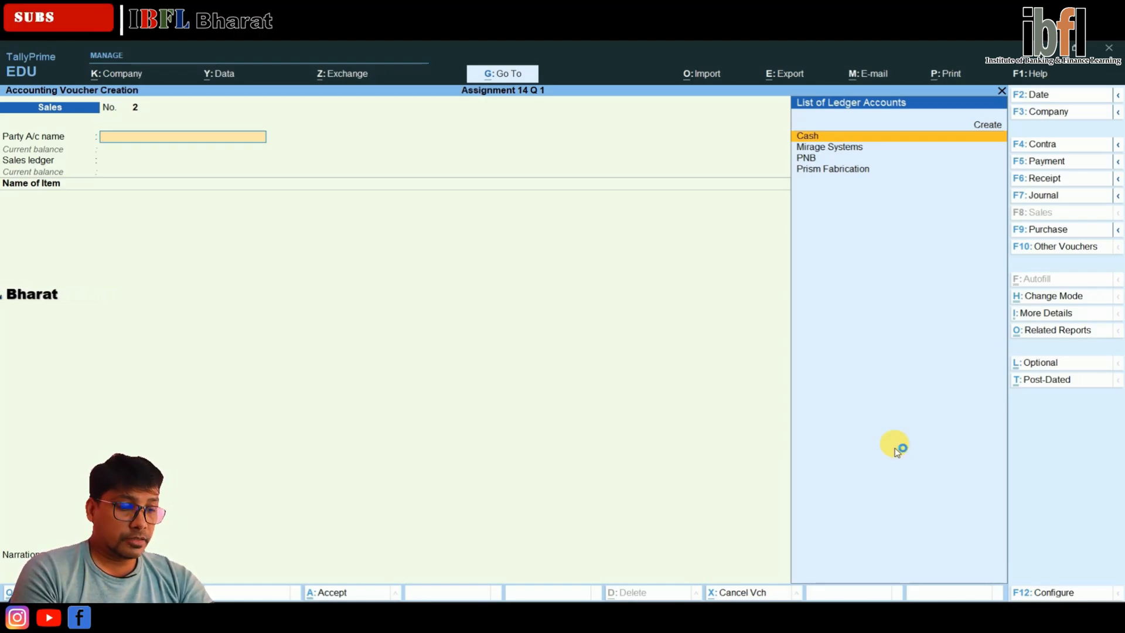
Set the voucher date to 2-5-2024, switch to a Receipt voucher, and select Prism Fabrication as the credited ledger
{"action": "key", "text": "F2"}
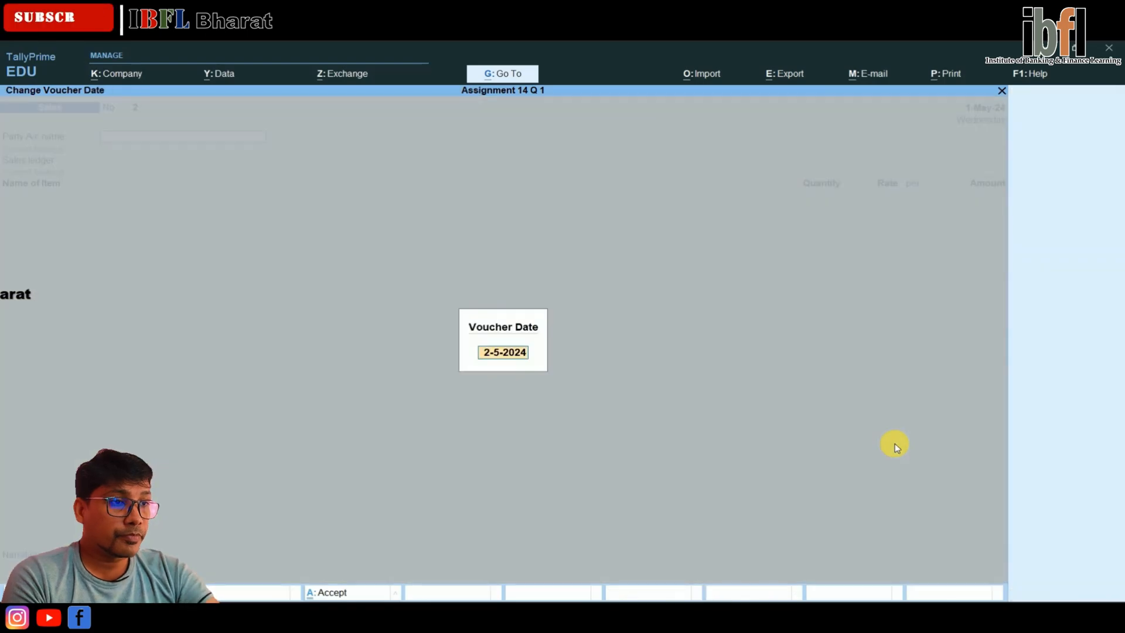
{"action": "key", "text": "Return"}
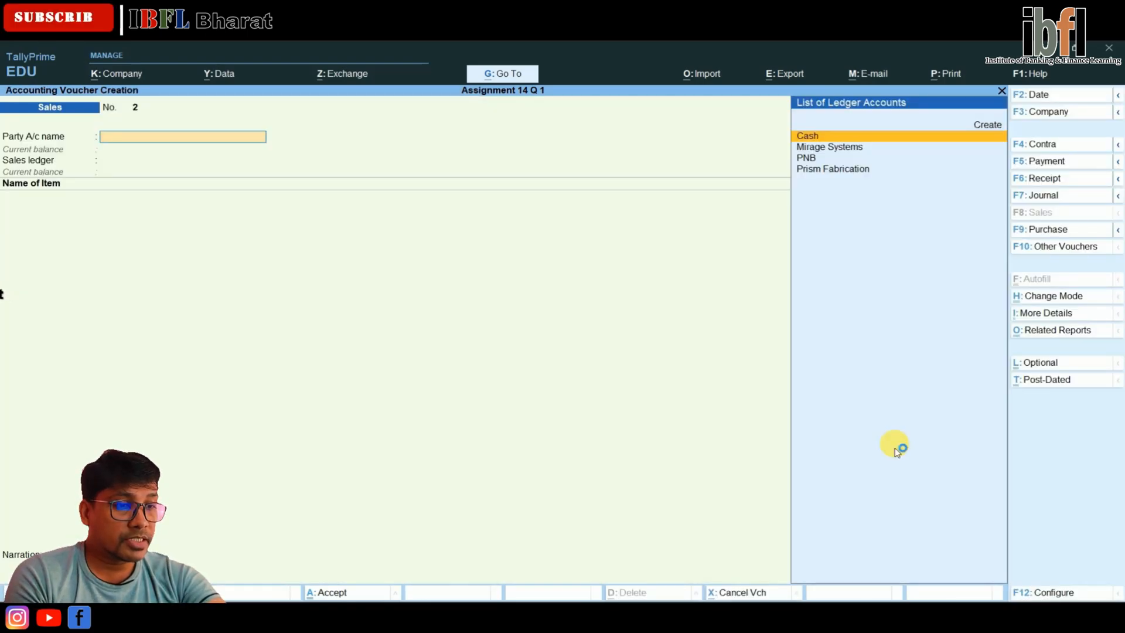
{"action": "key", "text": "F6"}
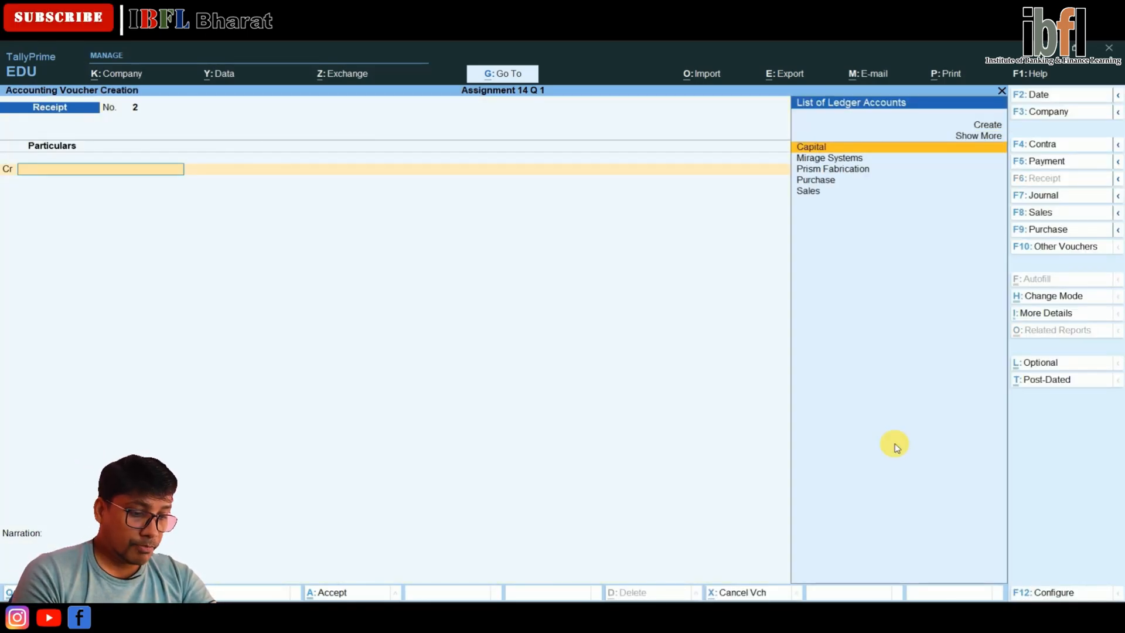
{"action": "key", "text": "Down"}
{"action": "key", "text": "Down"}
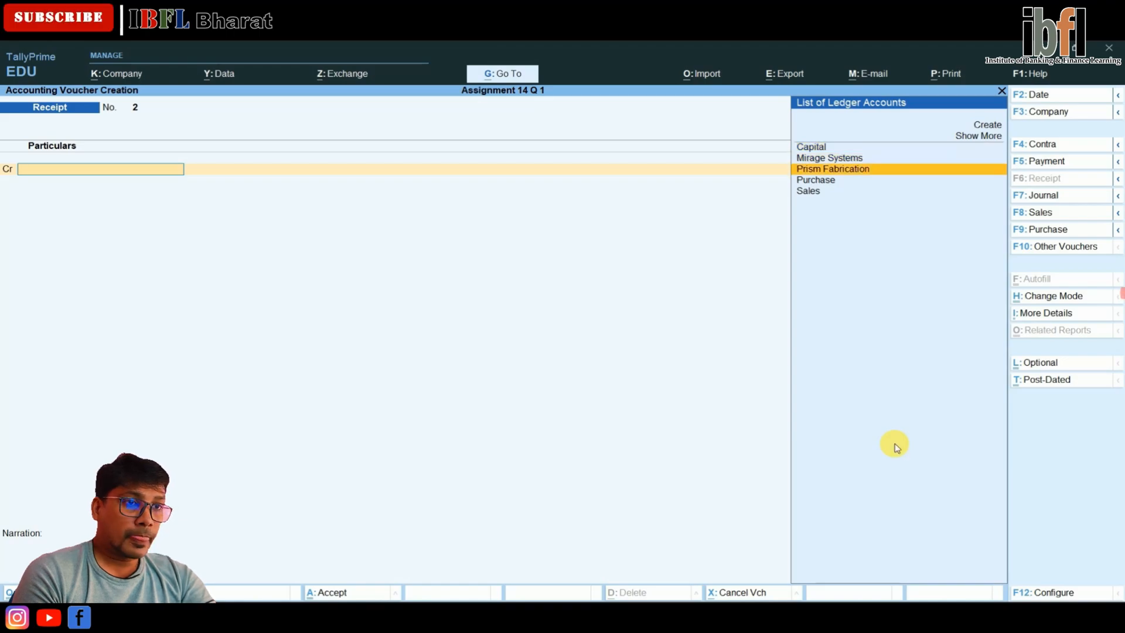
{"action": "key", "text": "Return"}
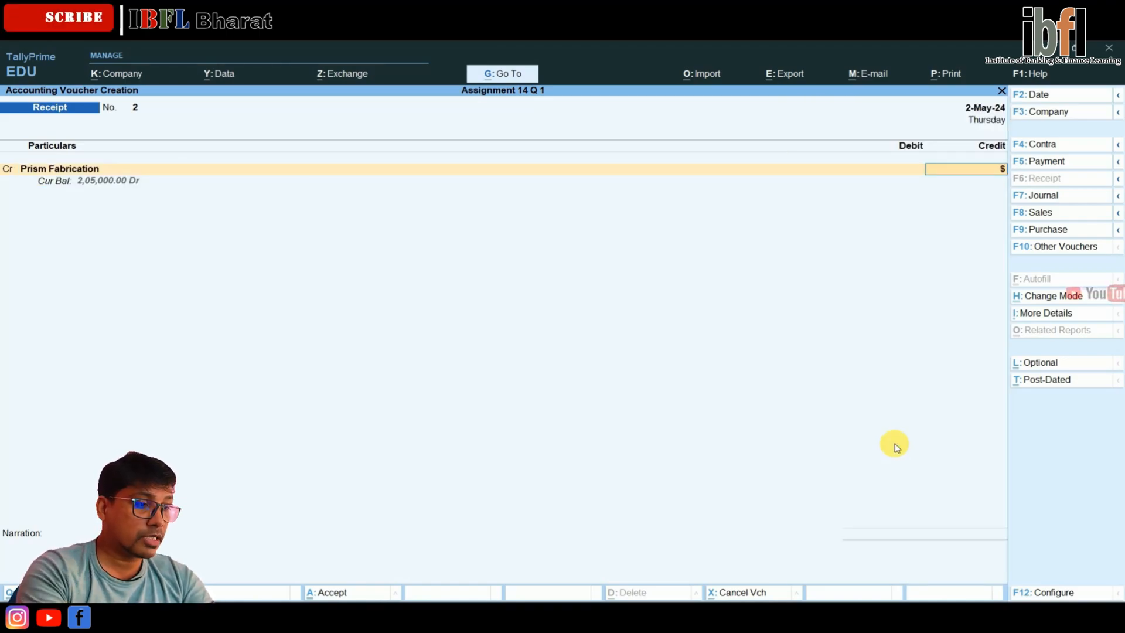
Credit Prism Fabrication with $2,500 at an exchange rate of ₹ 85/$ in the receipt voucher
{"action": "type", "text": "$2,500"}
{"action": "key", "text": "Return"}
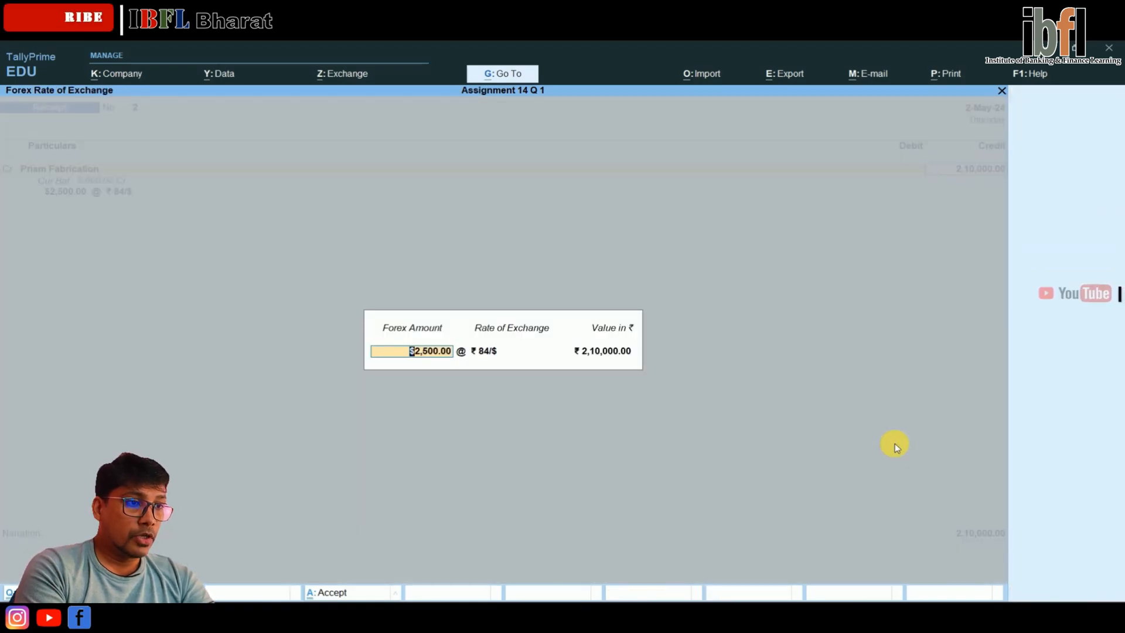
{"action": "key", "text": "Return"}
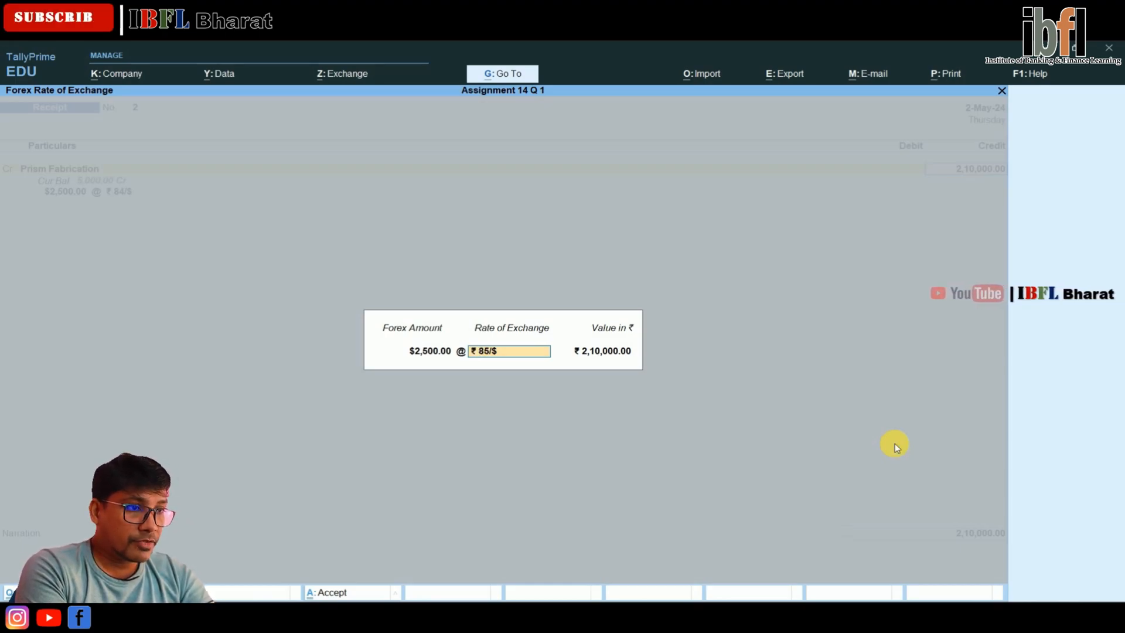
{"action": "key", "text": "Return"}
{"action": "key", "text": "Return"}
{"action": "key", "text": "Return"}
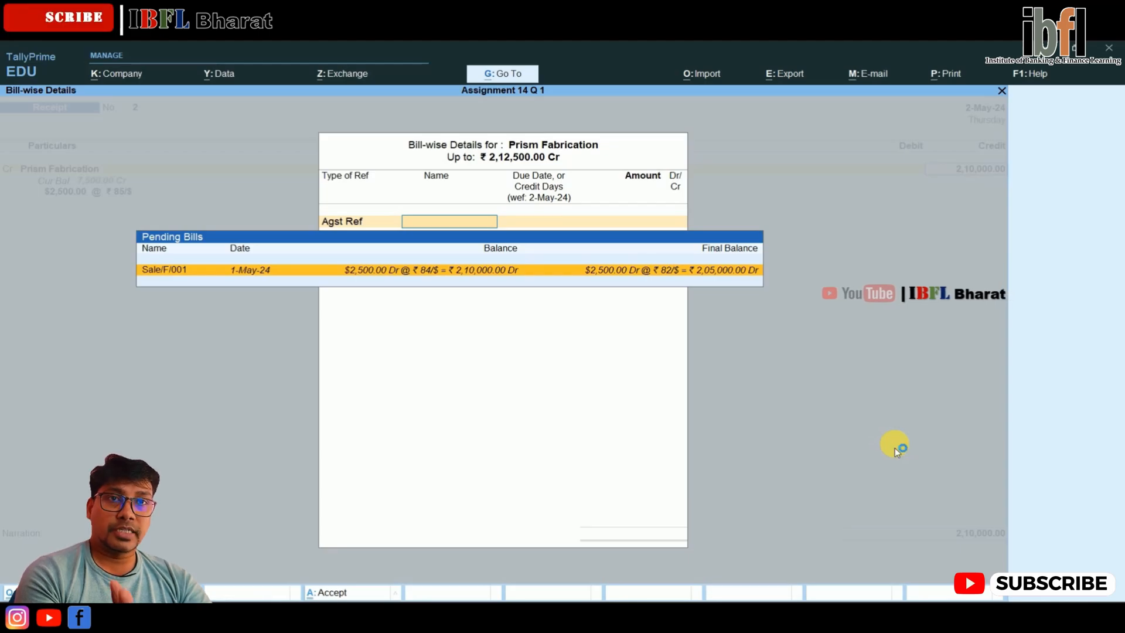
Allocate the full Prism Fabrication receipt as Agst Ref to the pending bill Sale/F/001
{"action": "key", "text": "Return"}
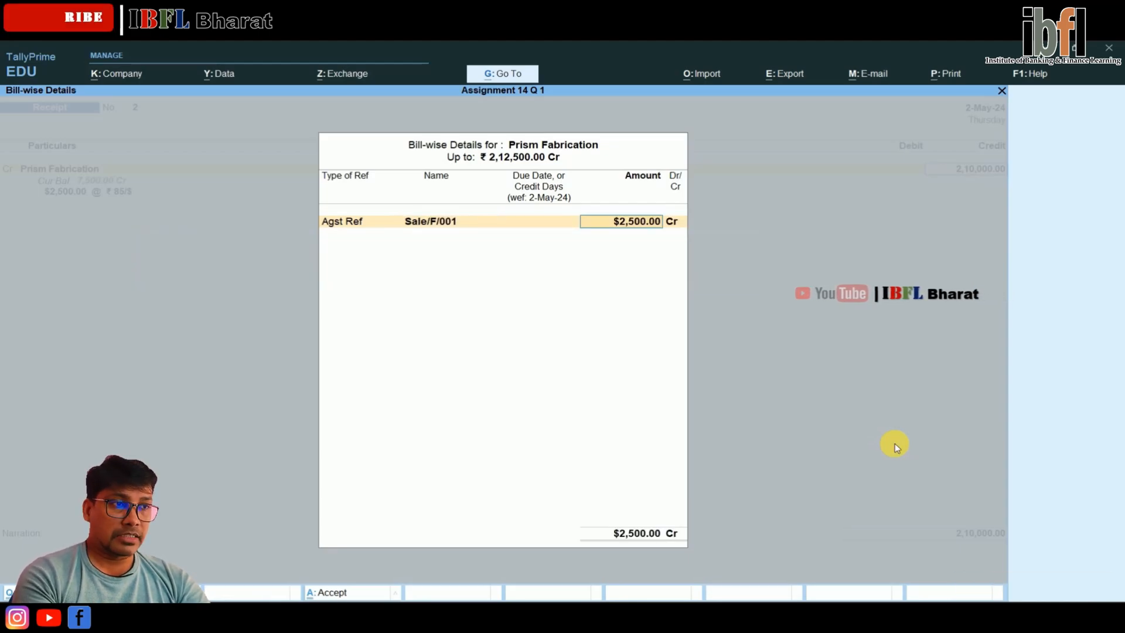
{"action": "key", "text": "Return"}
{"action": "key", "text": "Return"}
{"action": "key", "text": "Return"}
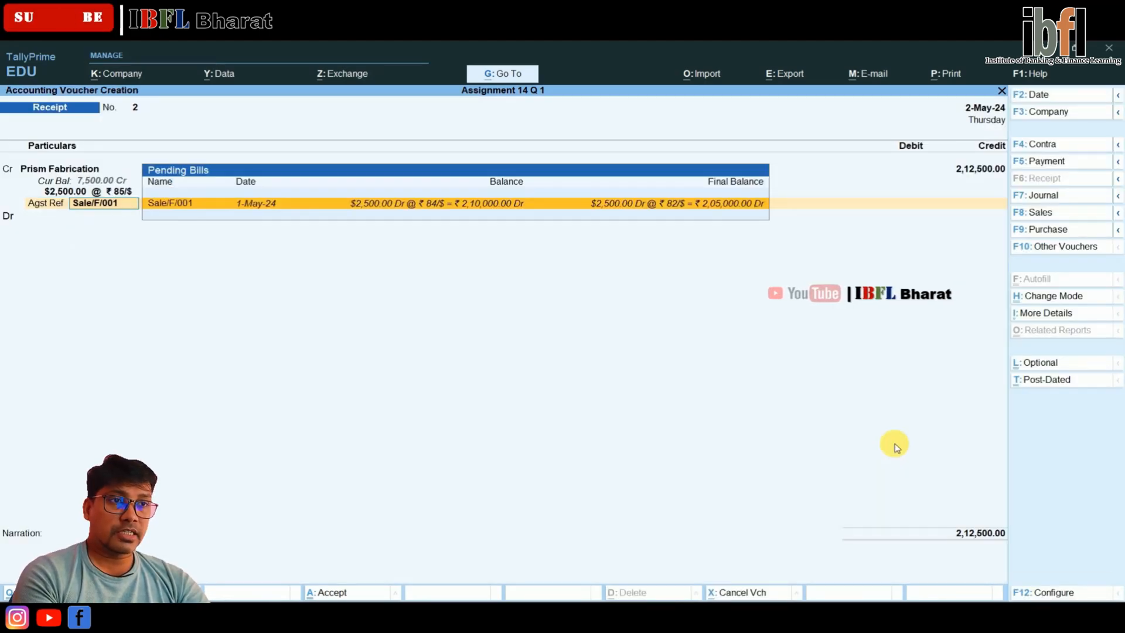
{"action": "key", "text": "Return"}
Debit the PNB ledger with the $2,500 receipt at an exchange rate of ₹ 85/$
{"action": "key", "text": "Return"}
{"action": "key", "text": "Return"}
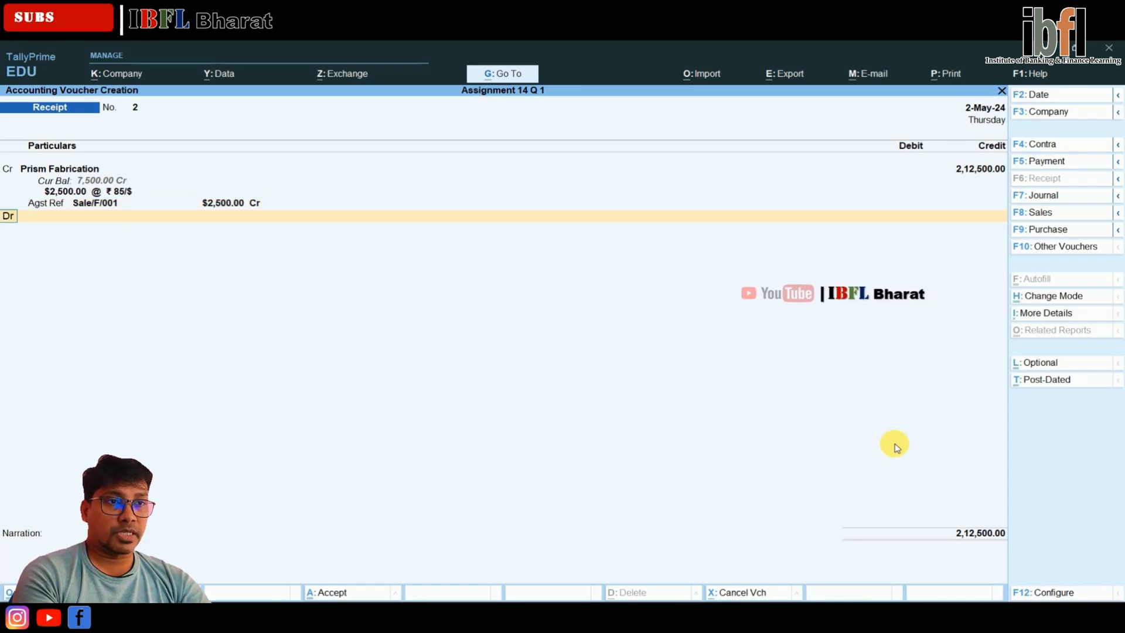
{"action": "key", "text": "Return"}
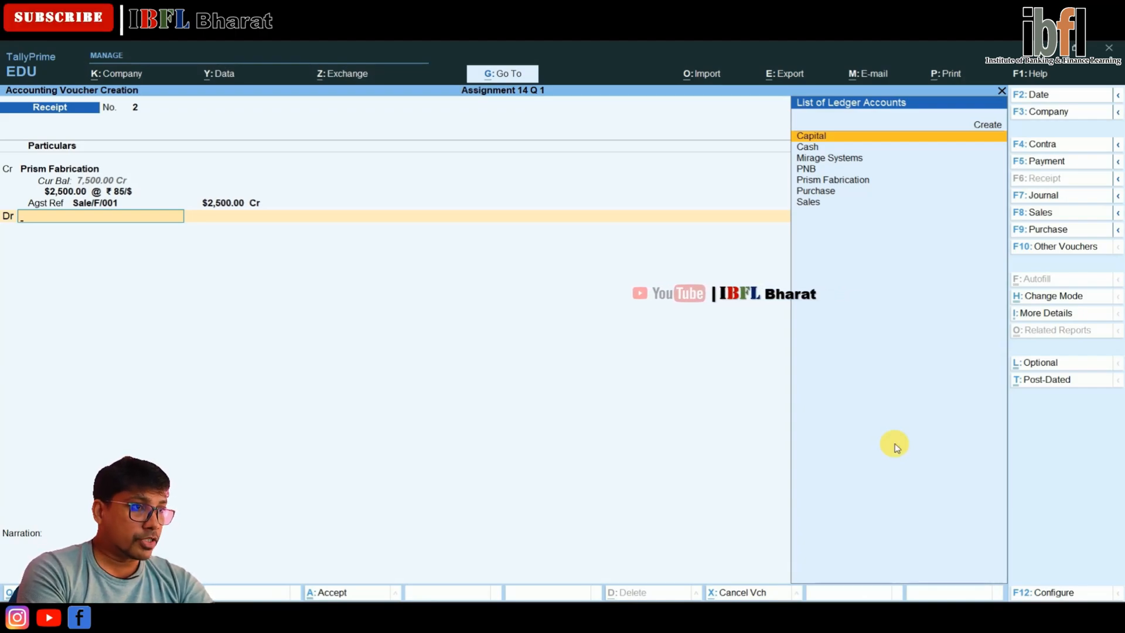
{"action": "key", "text": "Down"}
{"action": "key", "text": "Down"}
{"action": "key", "text": "Down"}
{"action": "key", "text": "Return"}
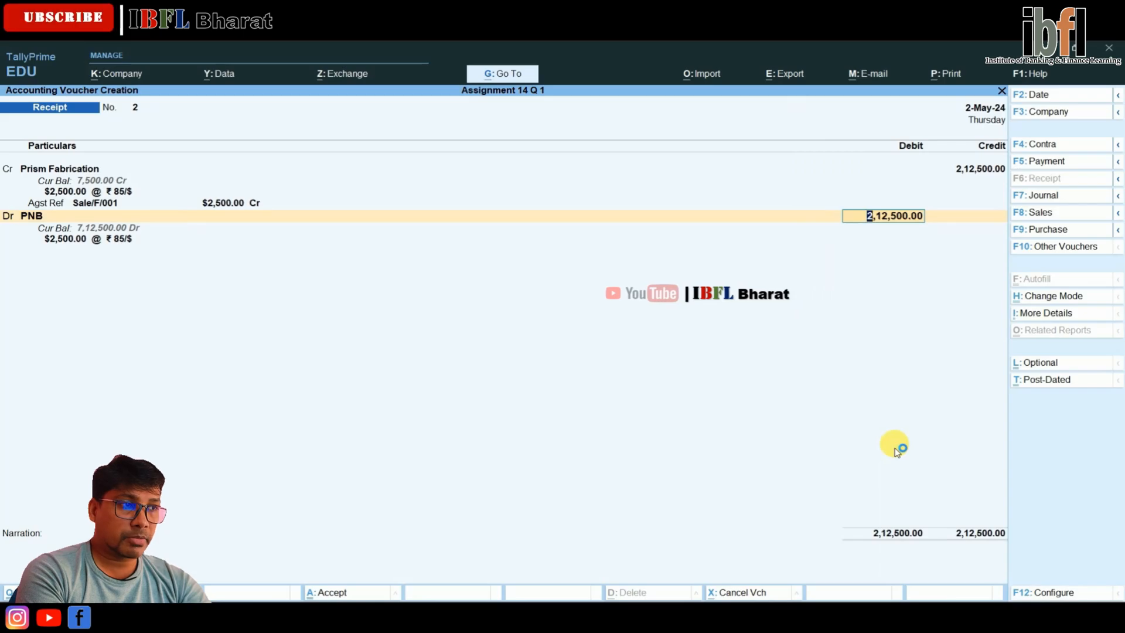
{"action": "key", "text": "Return"}
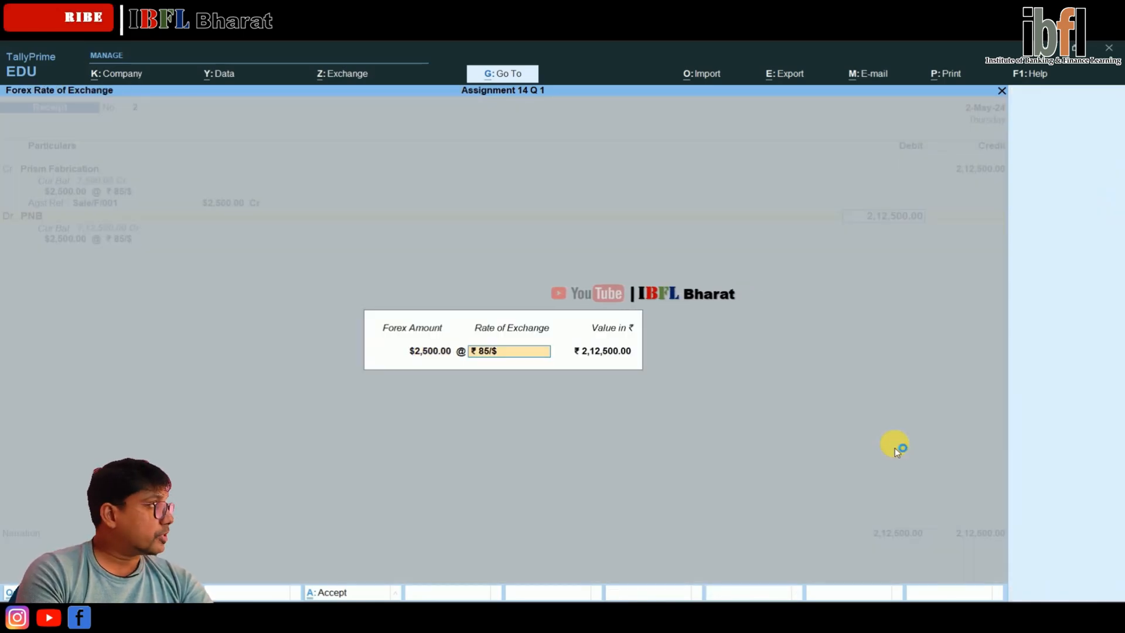
{"action": "key", "text": "Return"}
{"action": "key", "text": "Return"}
Accept the PNB bank allocation as Cheque/DD without an instrument number, and save the receipt voucher
{"action": "key", "text": "Return"}
{"action": "key", "text": "Return"}
{"action": "key", "text": "Return"}
{"action": "key", "text": "Return"}
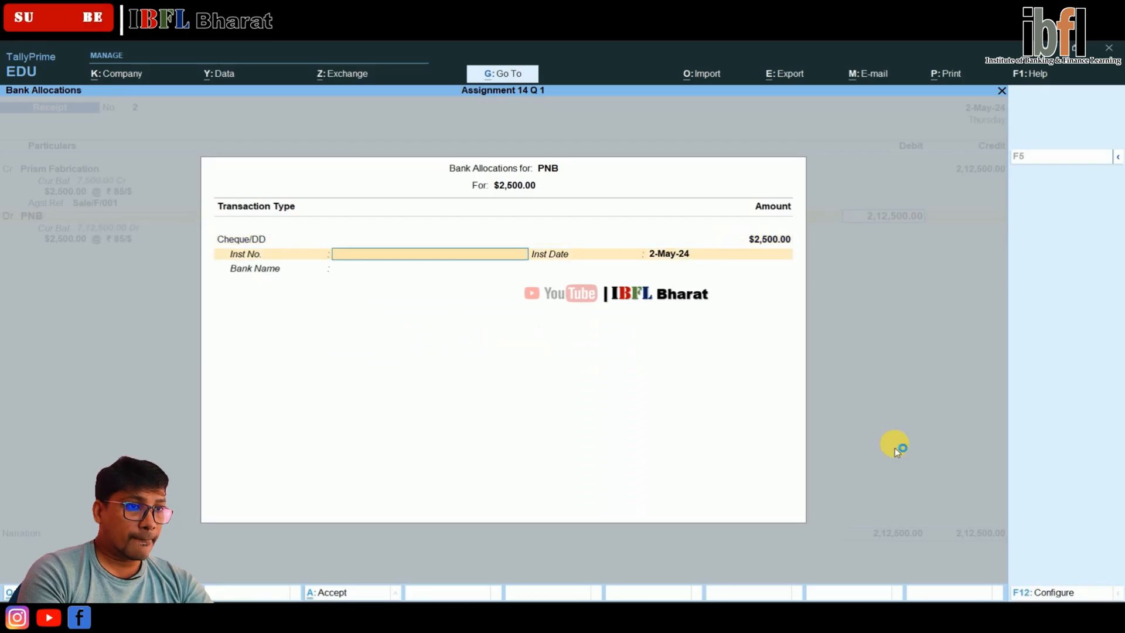
{"action": "key", "text": "Return"}
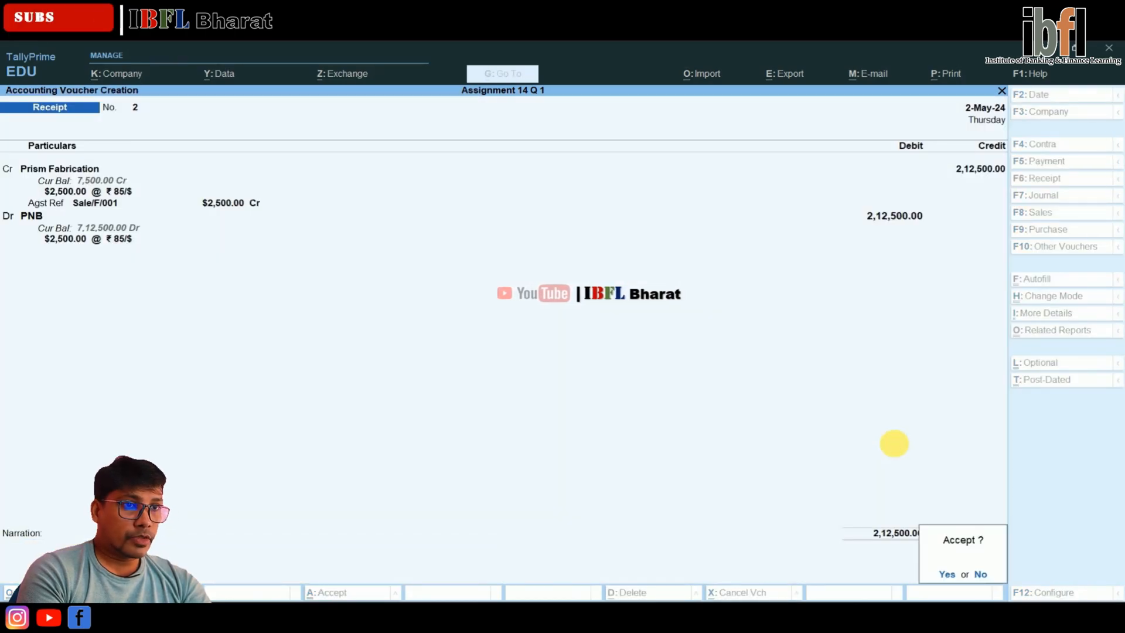
{"action": "key", "text": "Return"}
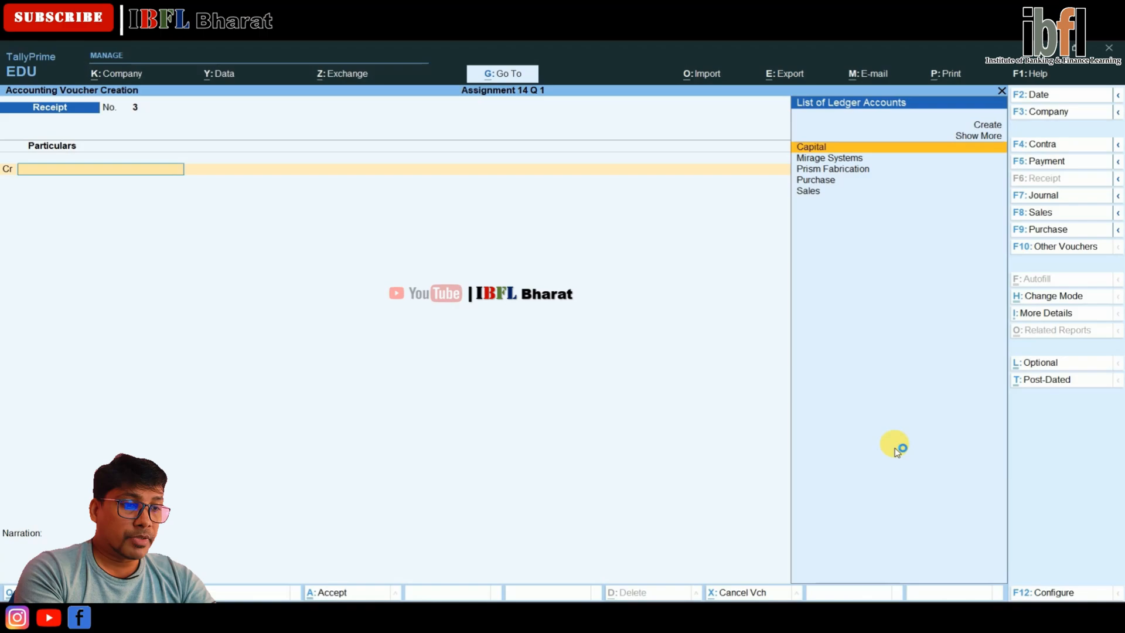
Switch to a Payment voucher, select Mirage Systems as the debited ledger, and set the voucher date to 31-May-24
{"action": "key", "text": "F5"}
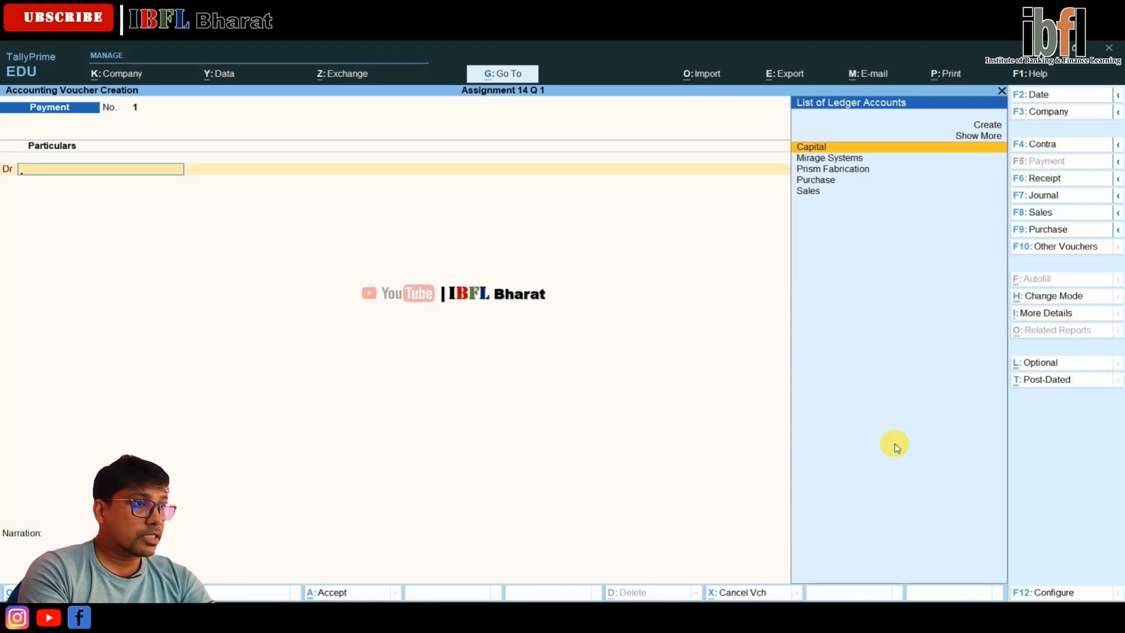
{"action": "key", "text": "Down"}
{"action": "key", "text": "Return"}
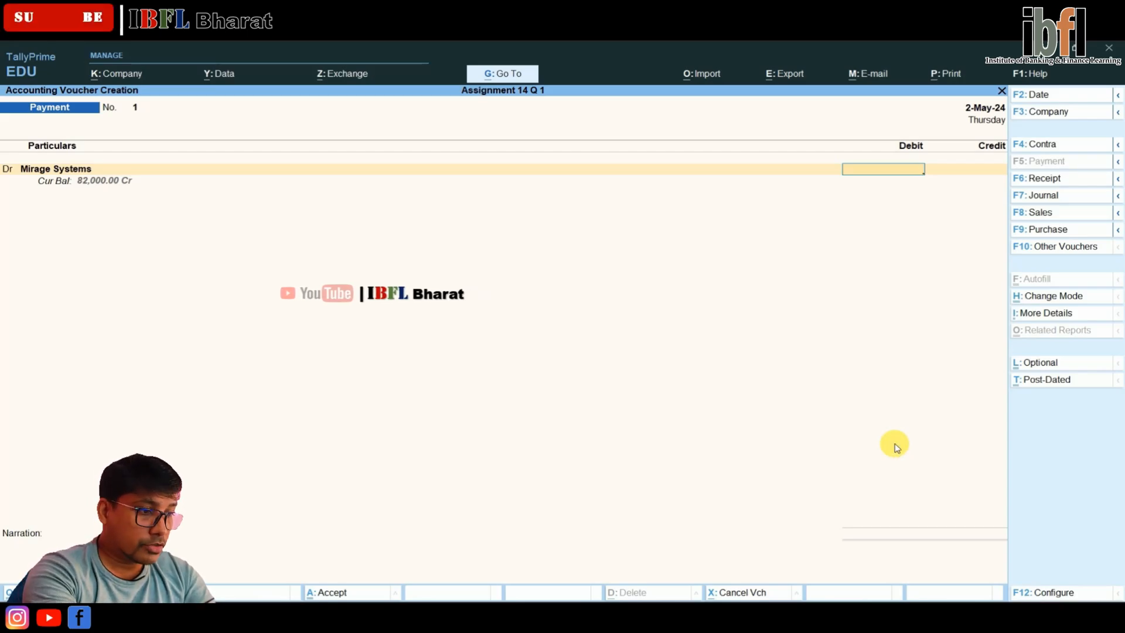
{"action": "key", "text": "F2"}
{"action": "type", "text": "31-5"}
{"action": "key", "text": "Return"}
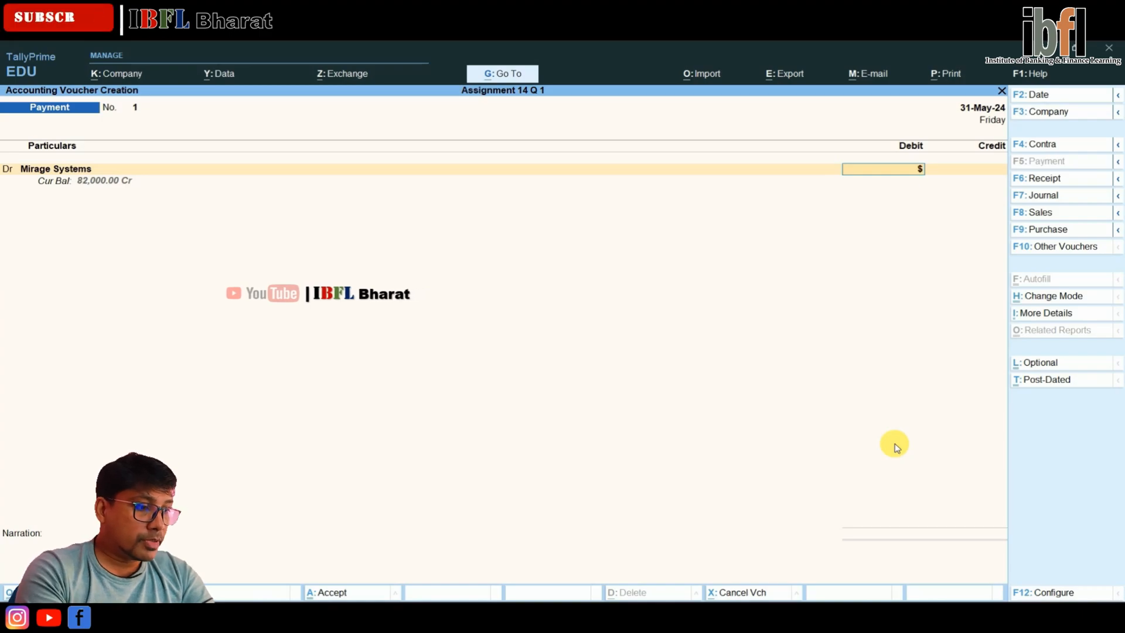
Debit Mirage Systems with $1,000 at an exchange rate of ₹ 83/$
{"action": "type", "text": "1000"}
{"action": "key", "text": "Return"}
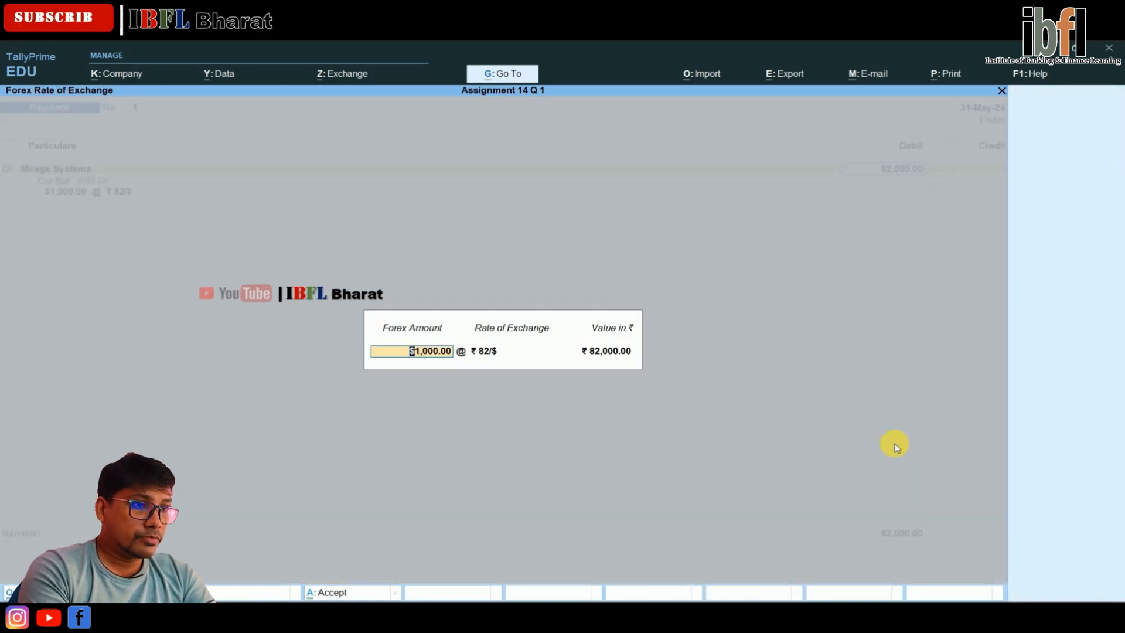
{"action": "key", "text": "Return"}
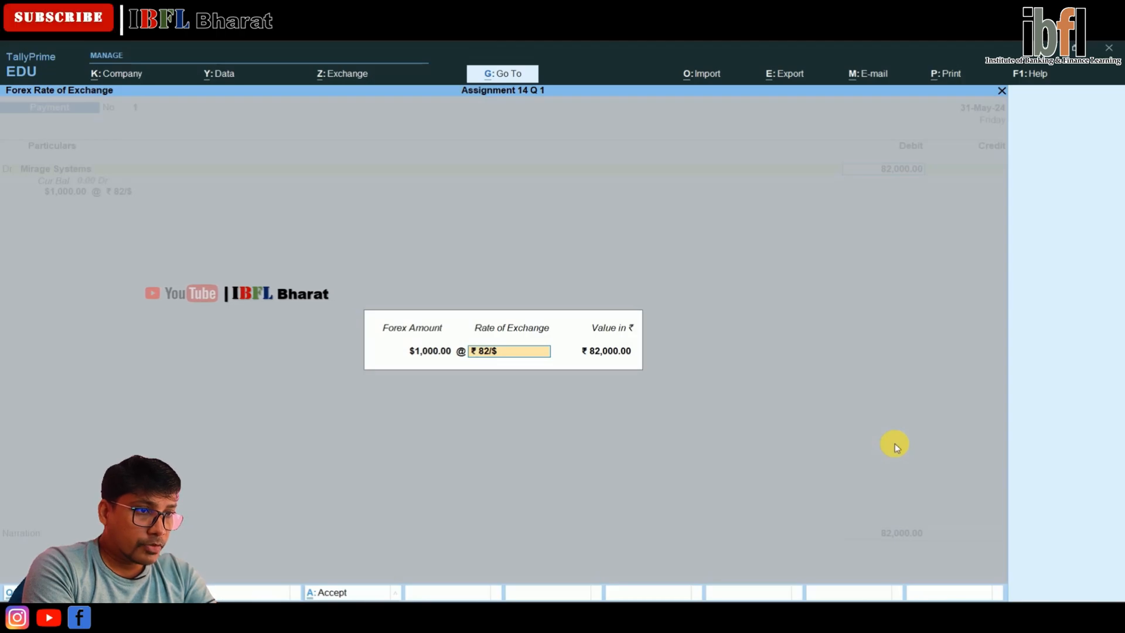
{"action": "key", "text": "Return"}
Allocate the full Mirage Systems payment as Agst Ref to the pending bill Pur/002
{"action": "key", "text": "Return"}
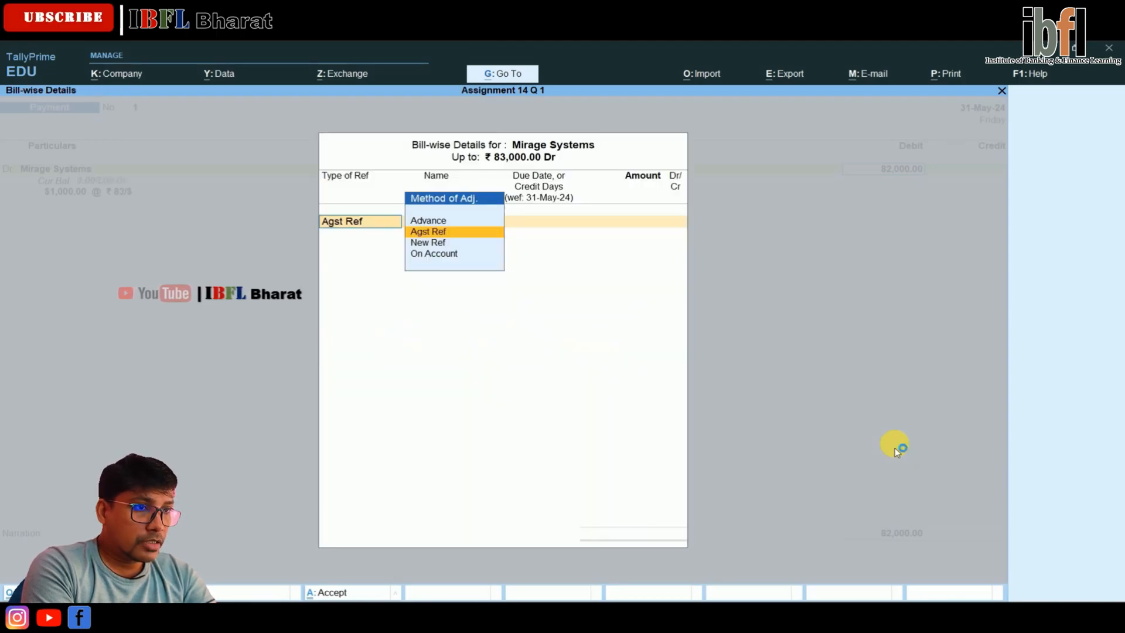
{"action": "key", "text": "Return"}
{"action": "key", "text": "Return"}
{"action": "key", "text": "Return"}
{"action": "key", "text": "Return"}
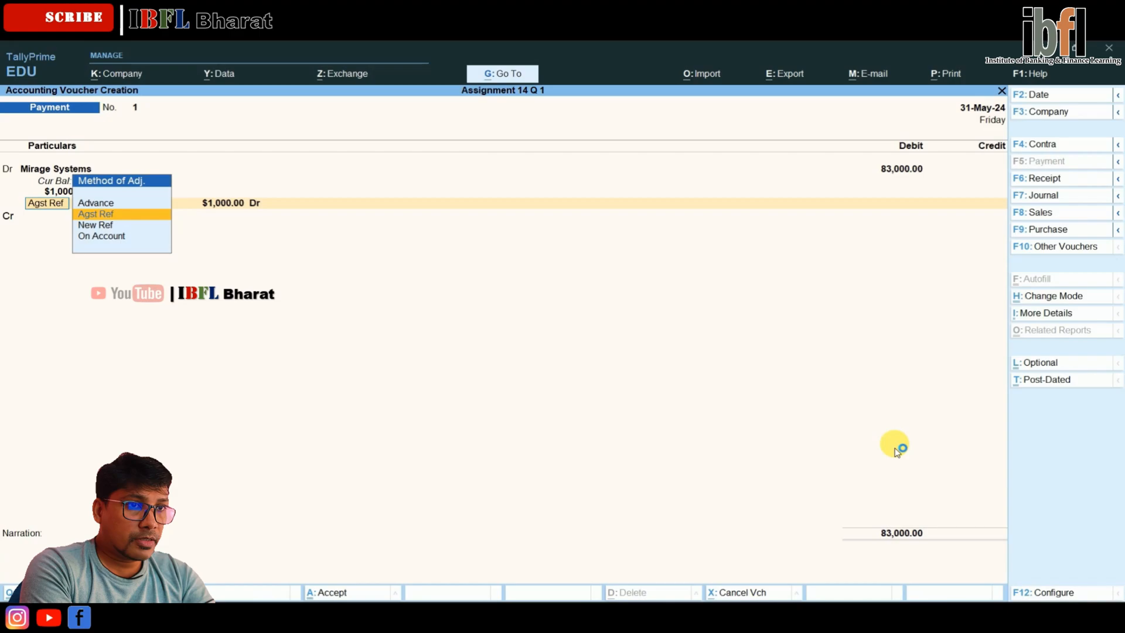
{"action": "key", "text": "Return"}
{"action": "key", "text": "Return"}
{"action": "key", "text": "Return"}
{"action": "key", "text": "Return"}
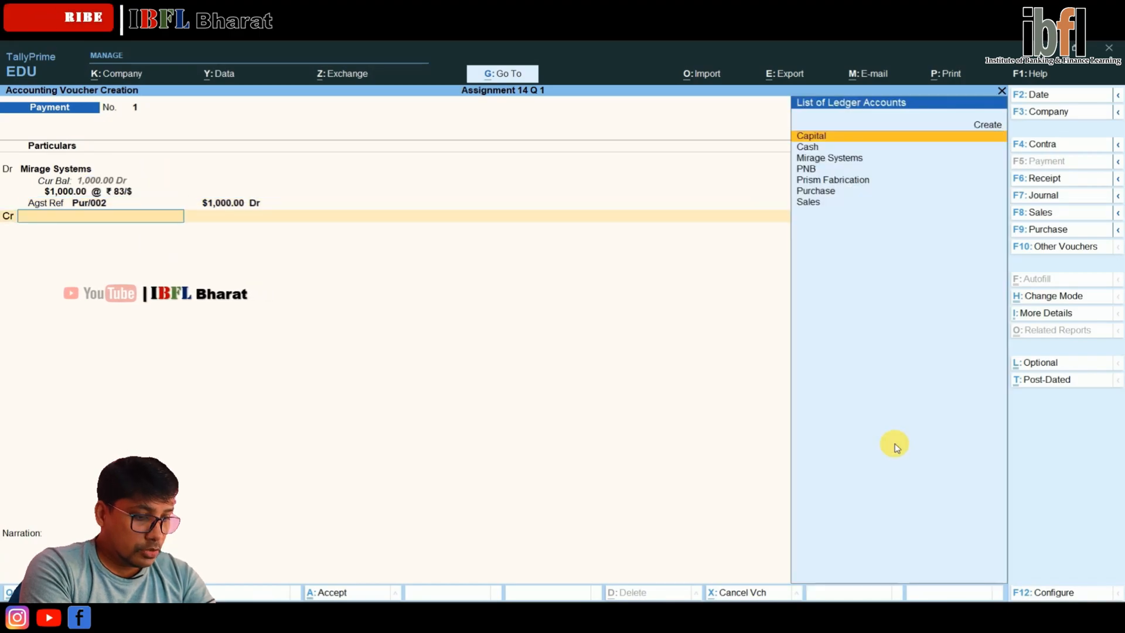
Credit the PNB ledger with the $1,000 payment at an exchange rate of ₹ 83/$
{"action": "key", "text": "Down"}
{"action": "key", "text": "Down"}
{"action": "key", "text": "Down"}
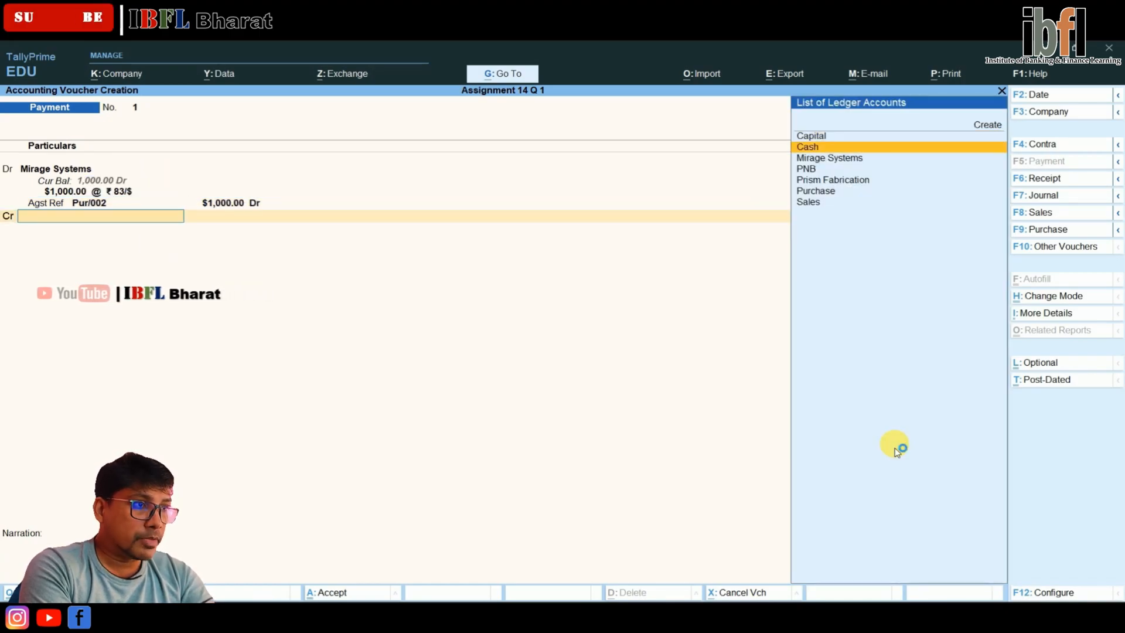
{"action": "key", "text": "Return"}
{"action": "key", "text": "Return"}
{"action": "key", "text": "Return"}
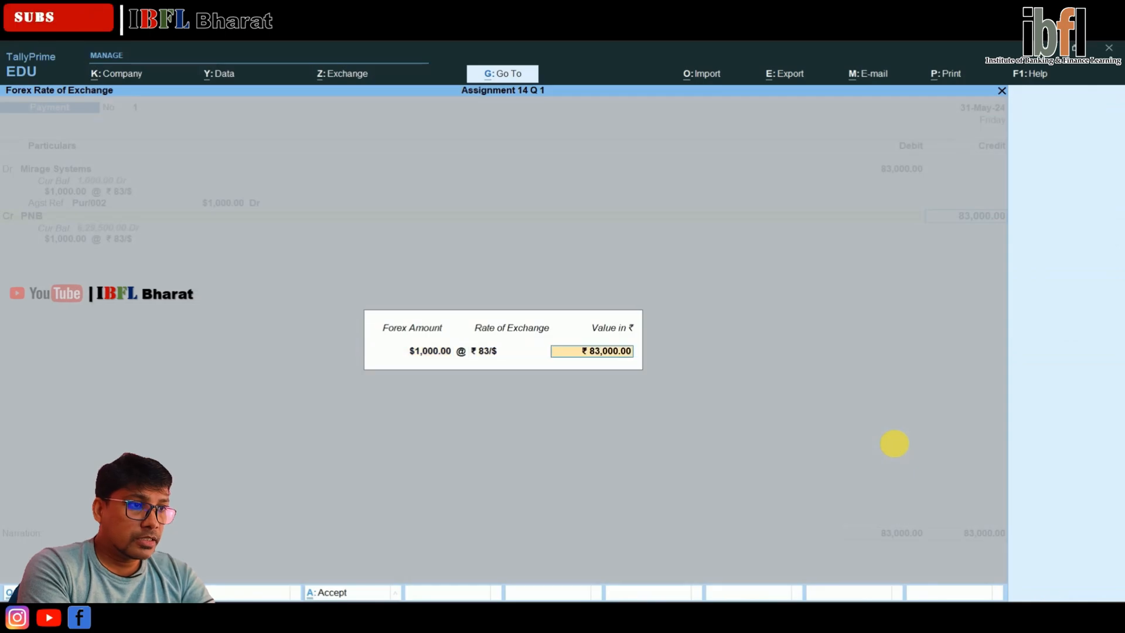
{"action": "key", "text": "Return"}
Accept the default PNB bank allocation, leave the narration blank, and save the payment voucher
{"action": "key", "text": "Return"}
{"action": "key", "text": "Return"}
{"action": "key", "text": "Return"}
{"action": "key", "text": "Return"}
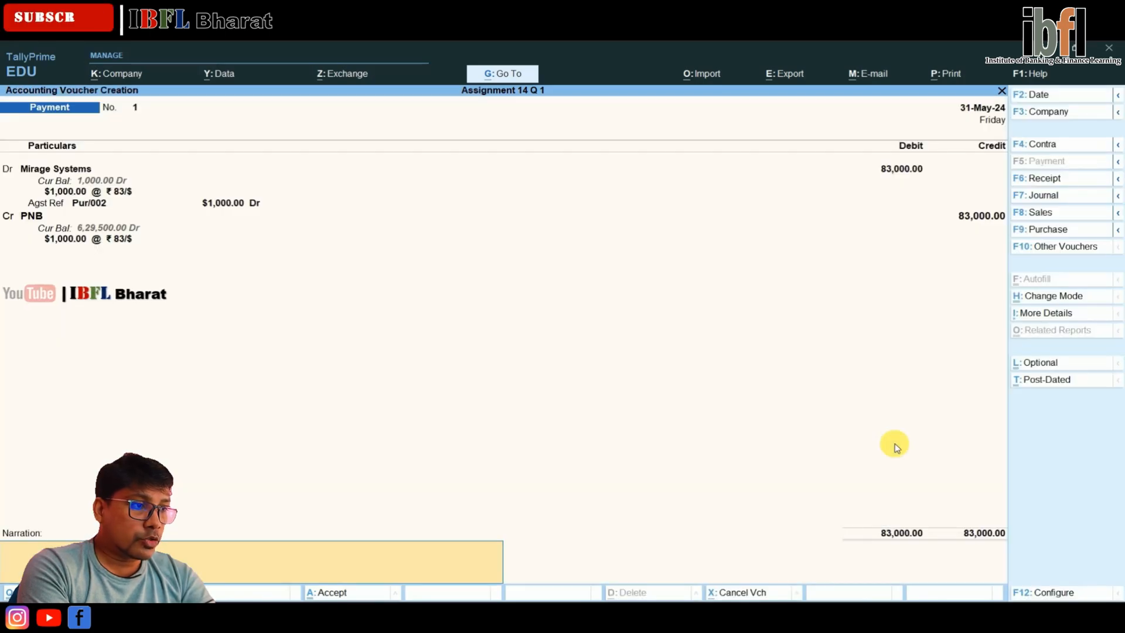
{"action": "key", "text": "Return"}
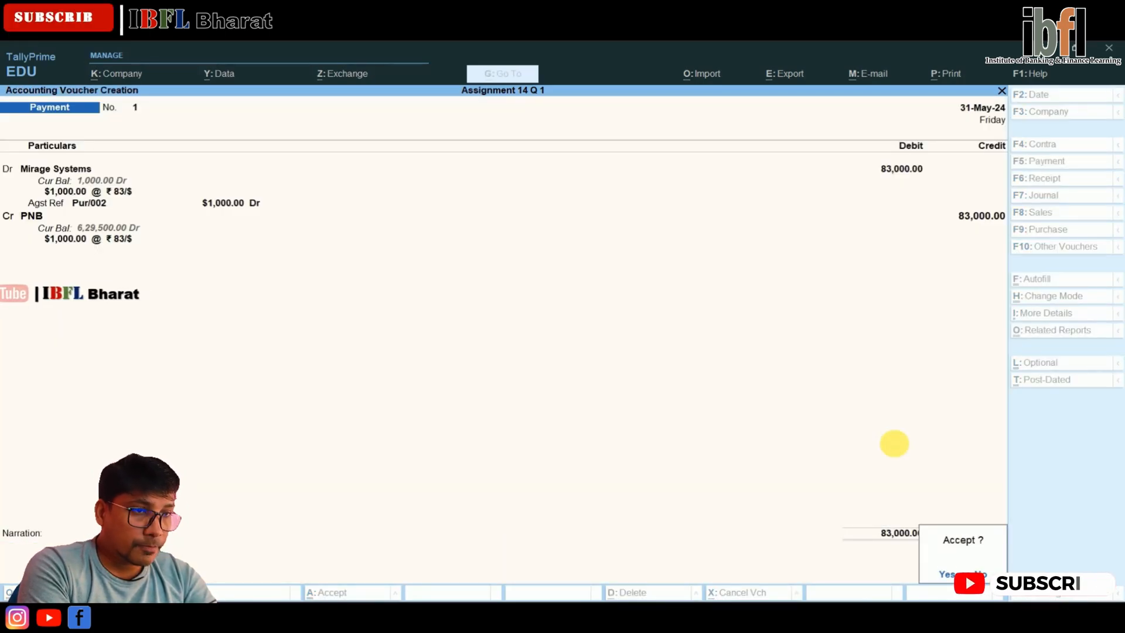
{"action": "key", "text": "Return"}
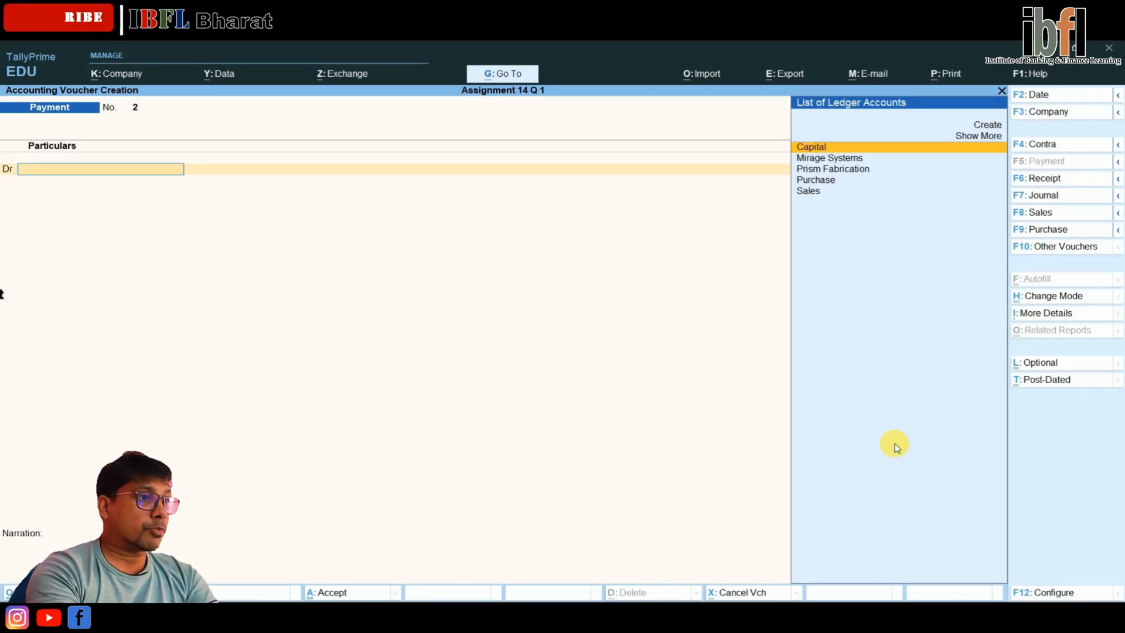
Leave voucher entry and open the company's Balance Sheet
{"action": "key", "text": "Escape"}
{"action": "key", "text": "Return"}
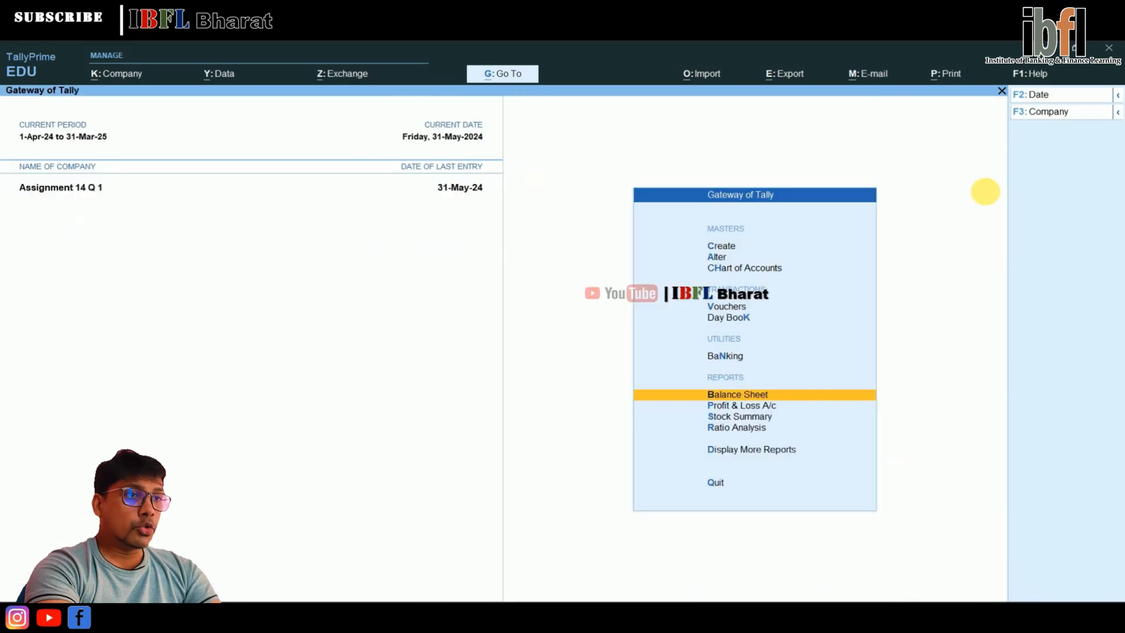
{"action": "key", "text": "Escape"}
{"action": "key", "text": "Escape"}
{"action": "key", "text": "Down"}
{"action": "key", "text": "Down"}
{"action": "key", "text": "Down"}
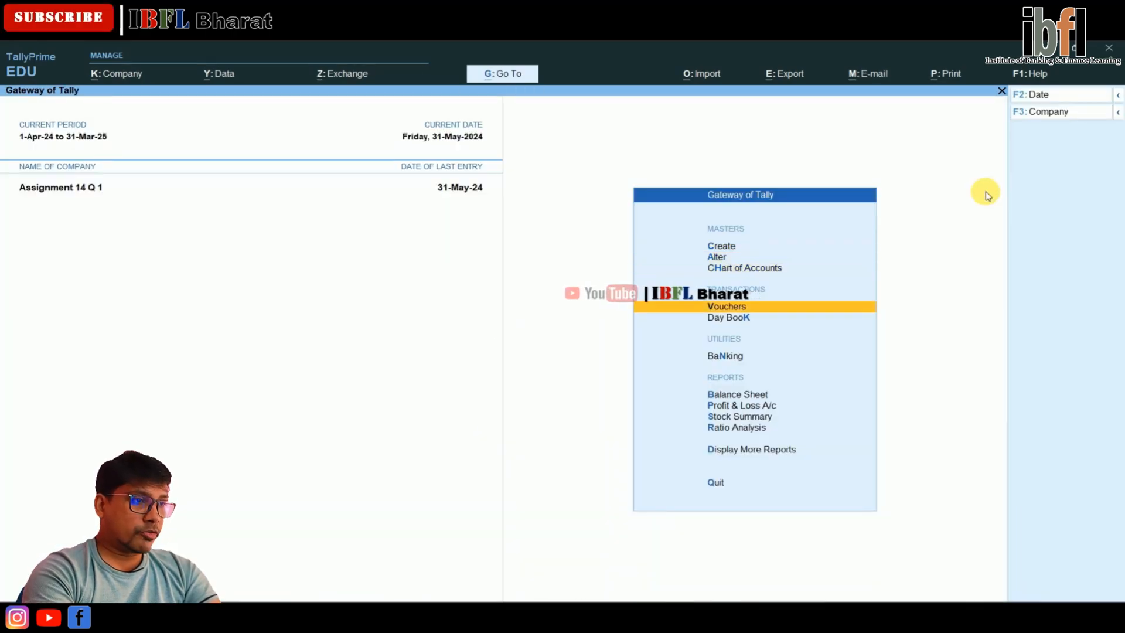
{"action": "key", "text": "Down"}
{"action": "key", "text": "Down"}
{"action": "key", "text": "Down"}
{"action": "key", "text": "Return"}
Examine the Unadjusted Forex Gain/Loss in the Balance Sheet, drilling down through Current Assets to the Sundry Debtors ledgers
{"action": "key", "text": "Down"}
{"action": "key", "text": "Down"}
{"action": "key", "text": "Down"}
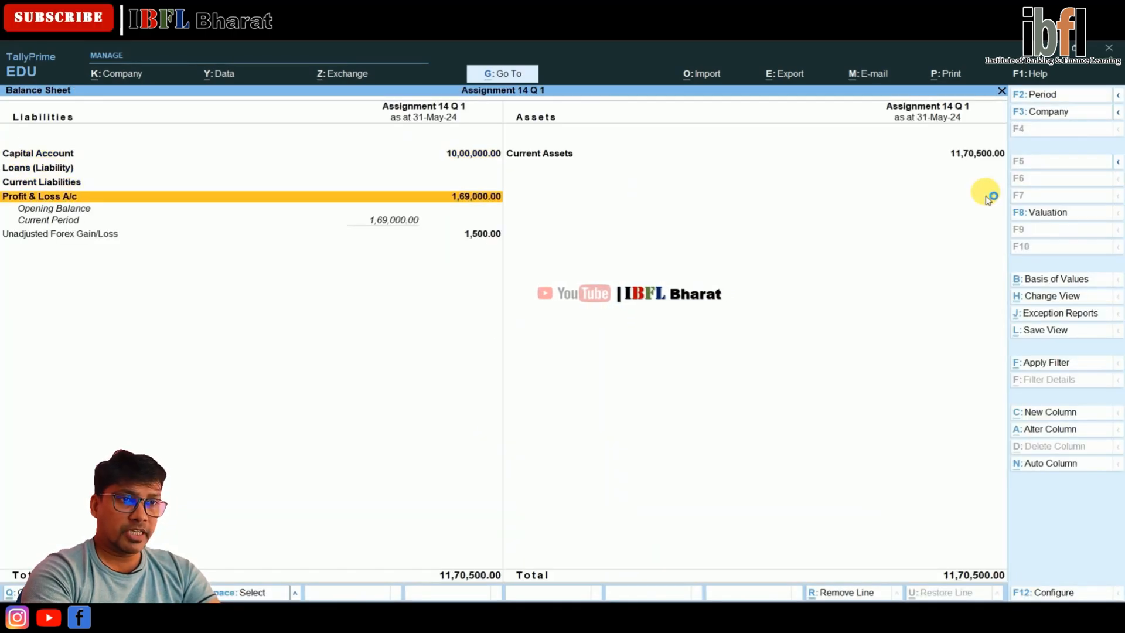
{"action": "key", "text": "Down"}
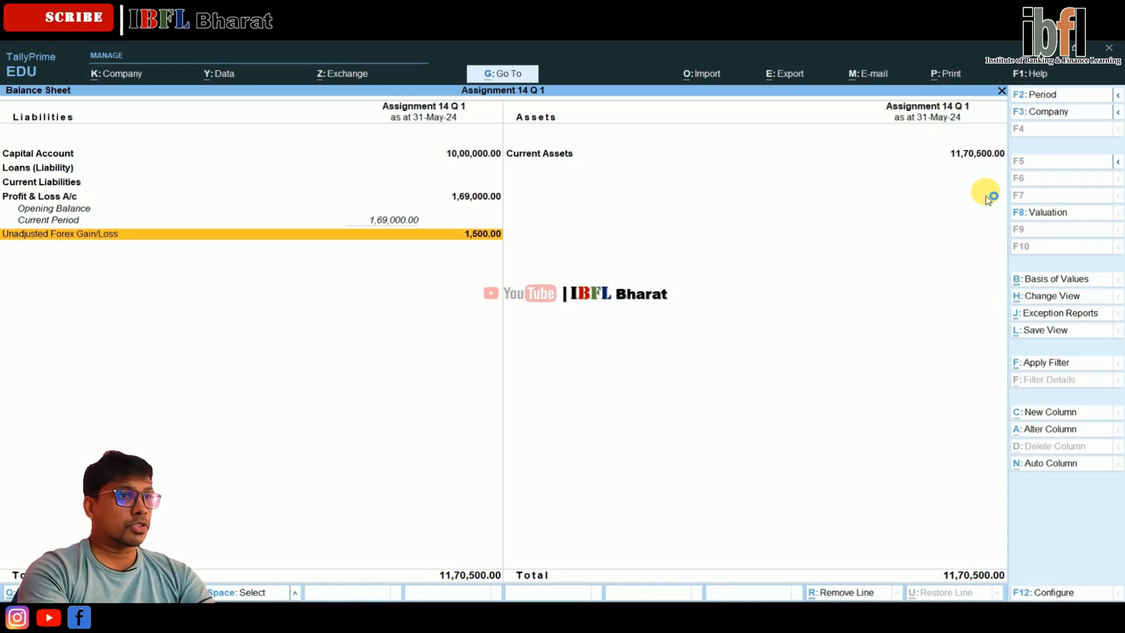
{"action": "key", "text": "Return"}
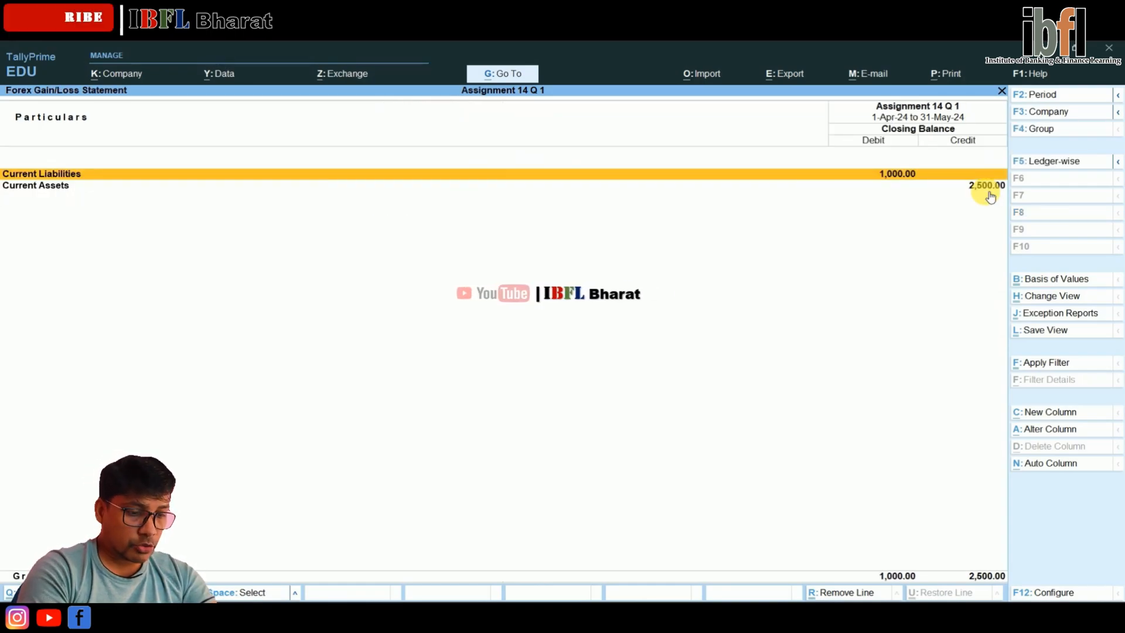
{"action": "key", "text": "Down"}
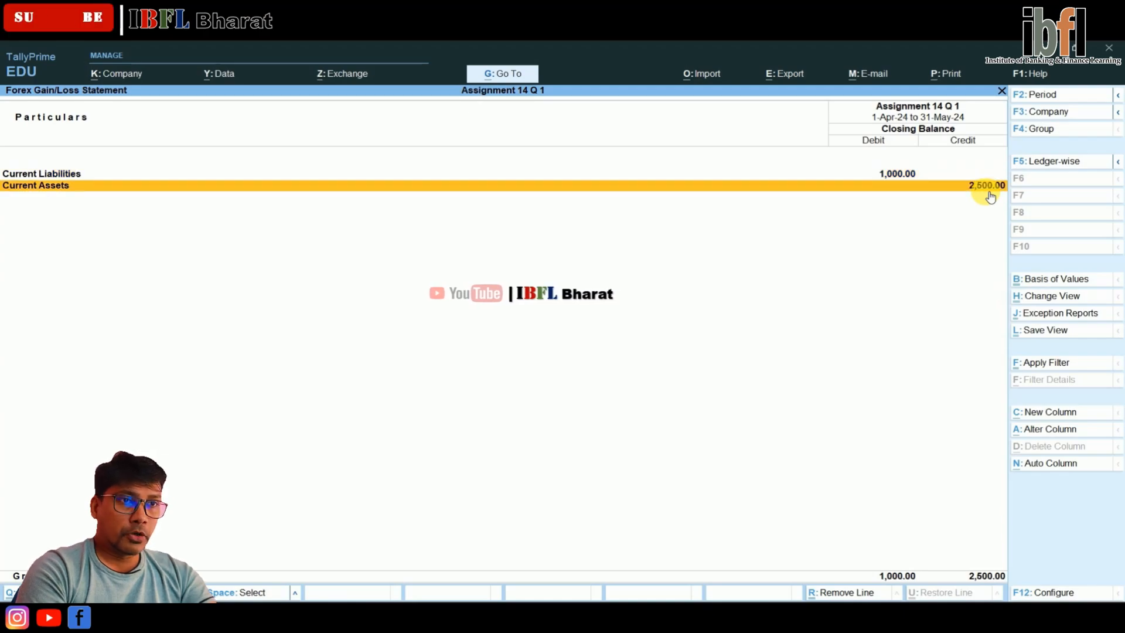
{"action": "key", "text": "Return"}
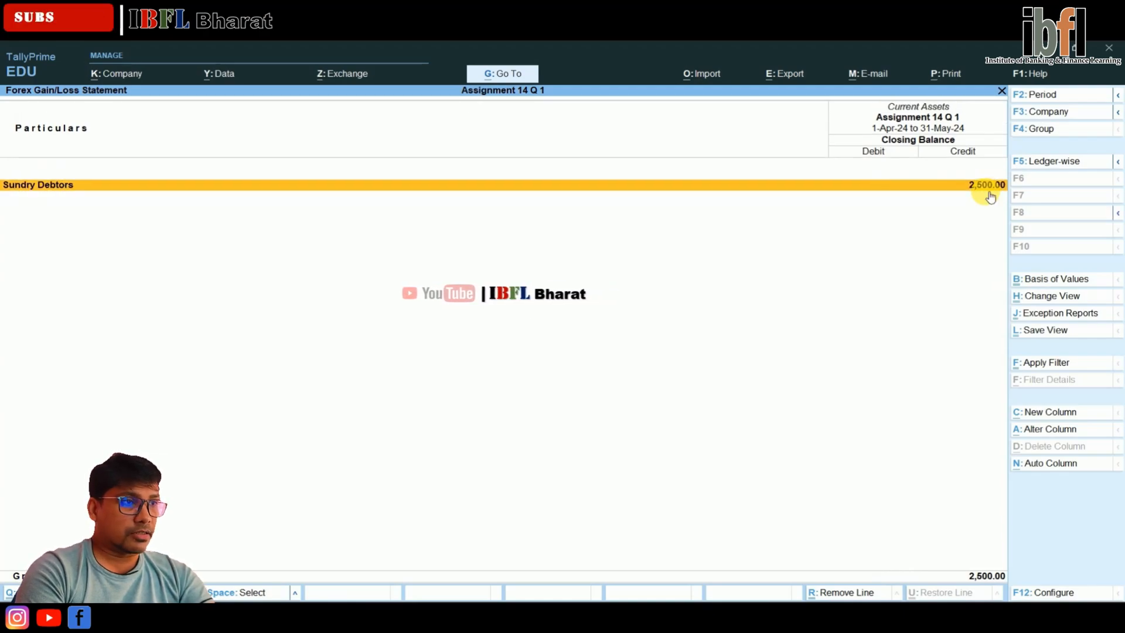
{"action": "key", "text": "Return"}
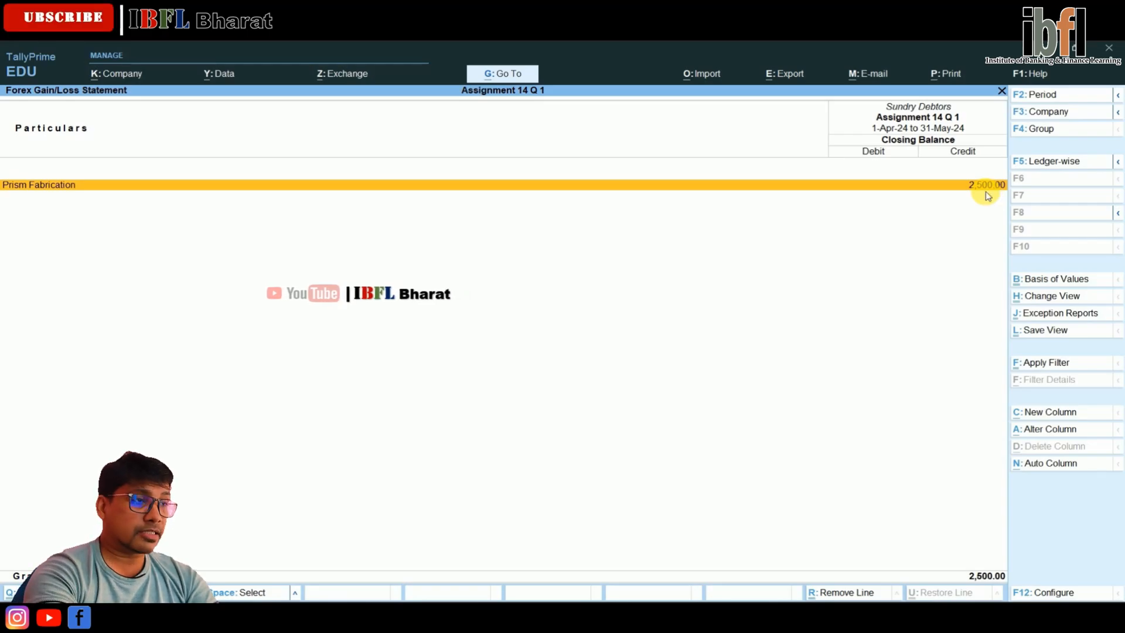
Close the forex gain/loss report and the Balance Sheet, and open accounting voucher entry
{"action": "key", "text": "Escape"}
{"action": "key", "text": "Escape"}
{"action": "key", "text": "Escape"}
{"action": "key", "text": "Escape"}
{"action": "key", "text": "Escape"}
{"action": "key", "text": "Escape"}
{"action": "key", "text": "Down"}
{"action": "key", "text": "Down"}
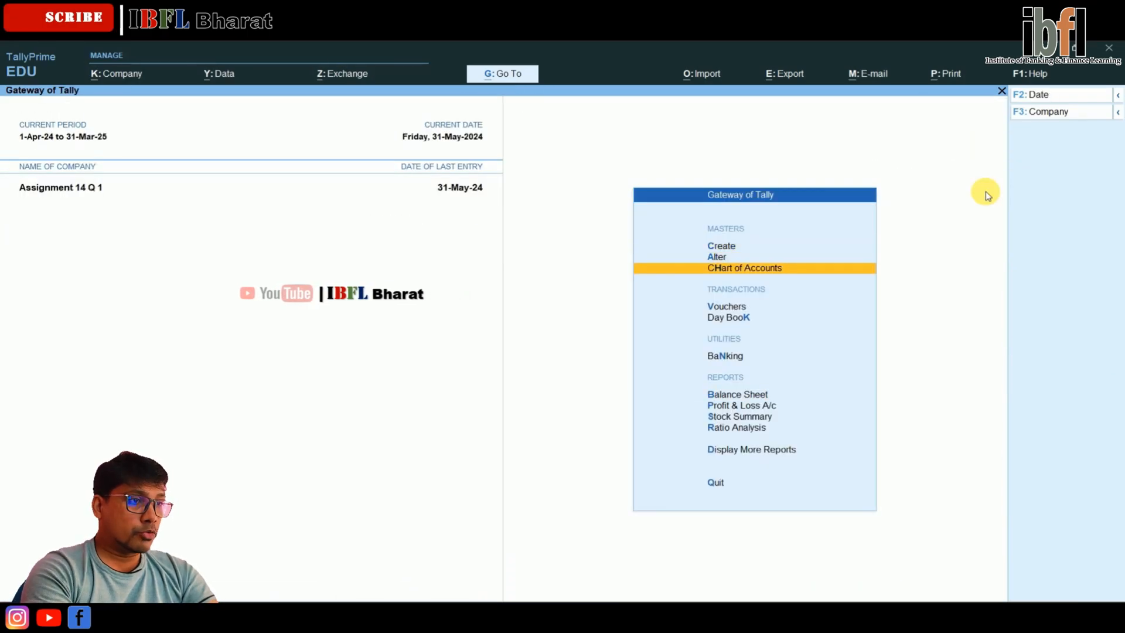
{"action": "key", "text": "Down"}
{"action": "key", "text": "Return"}
Set the voucher date to 1-6-2024 and switch to a purchase voucher
{"action": "key", "text": "F2"}
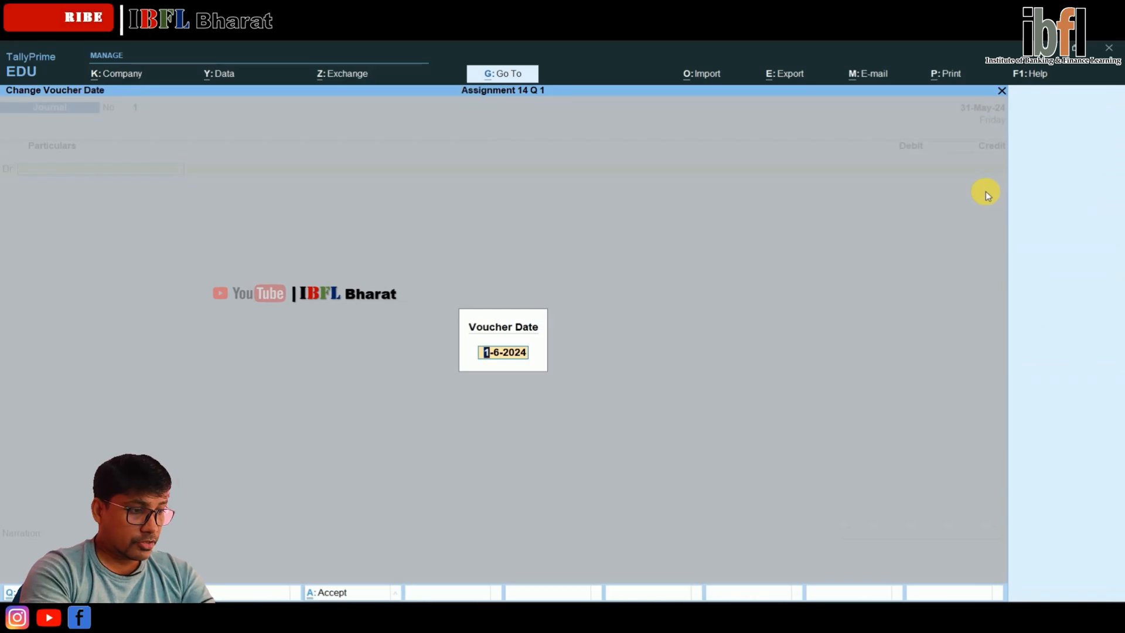
{"action": "type", "text": "1."}
{"action": "key", "text": "Return"}
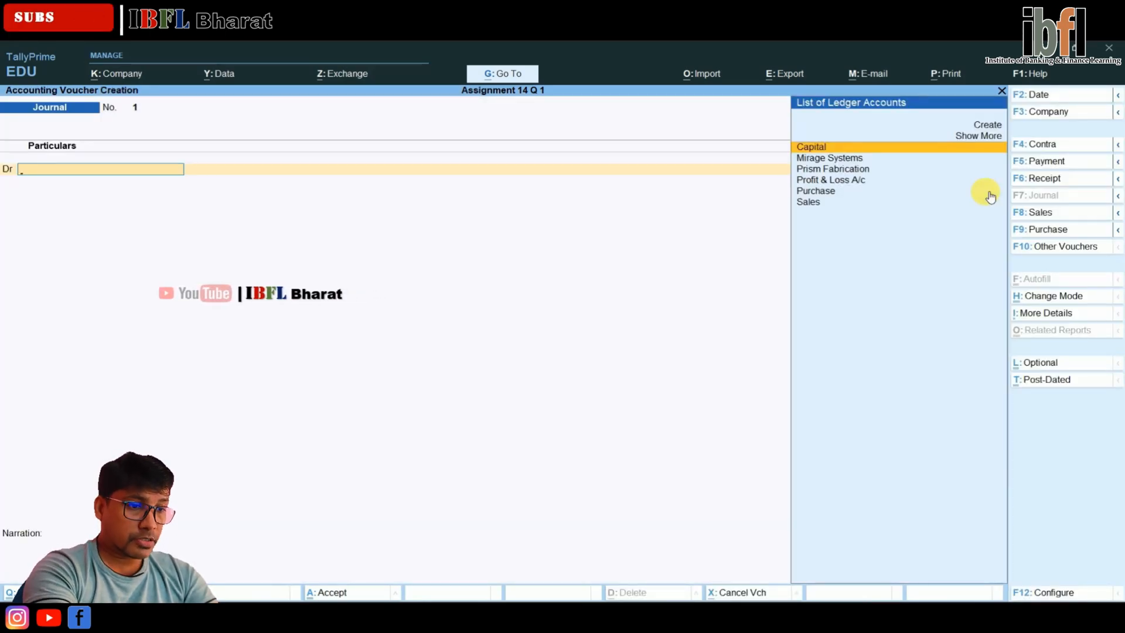
{"action": "key", "text": "F9"}
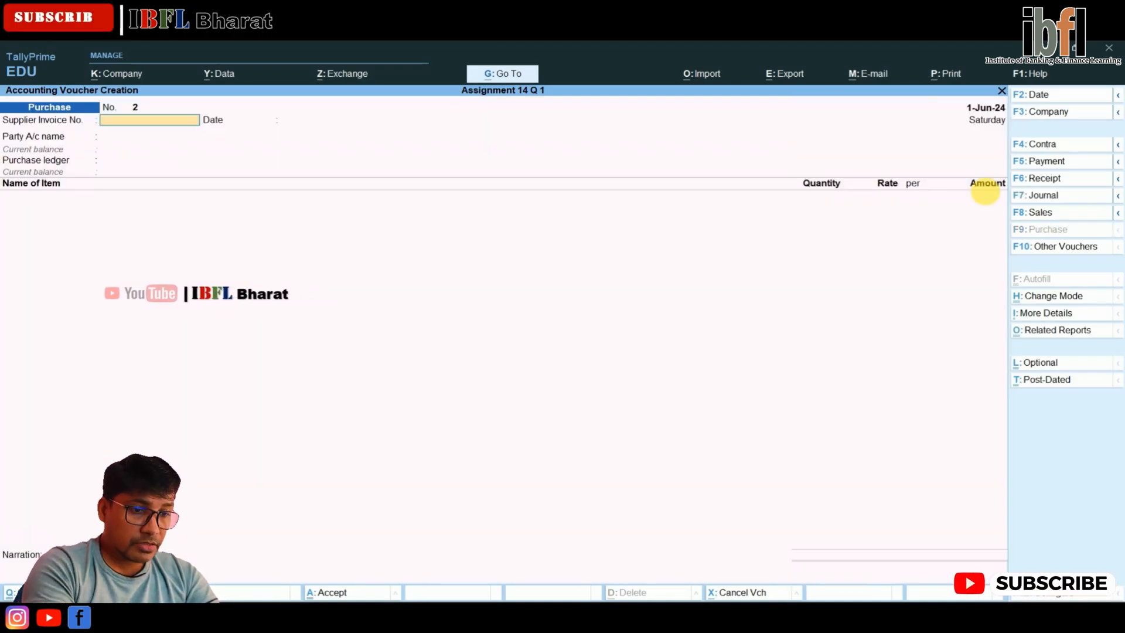
Enter supplier invoice number BN005 with the invoice date 1-Jun-24
{"action": "type", "text": "BN00"}
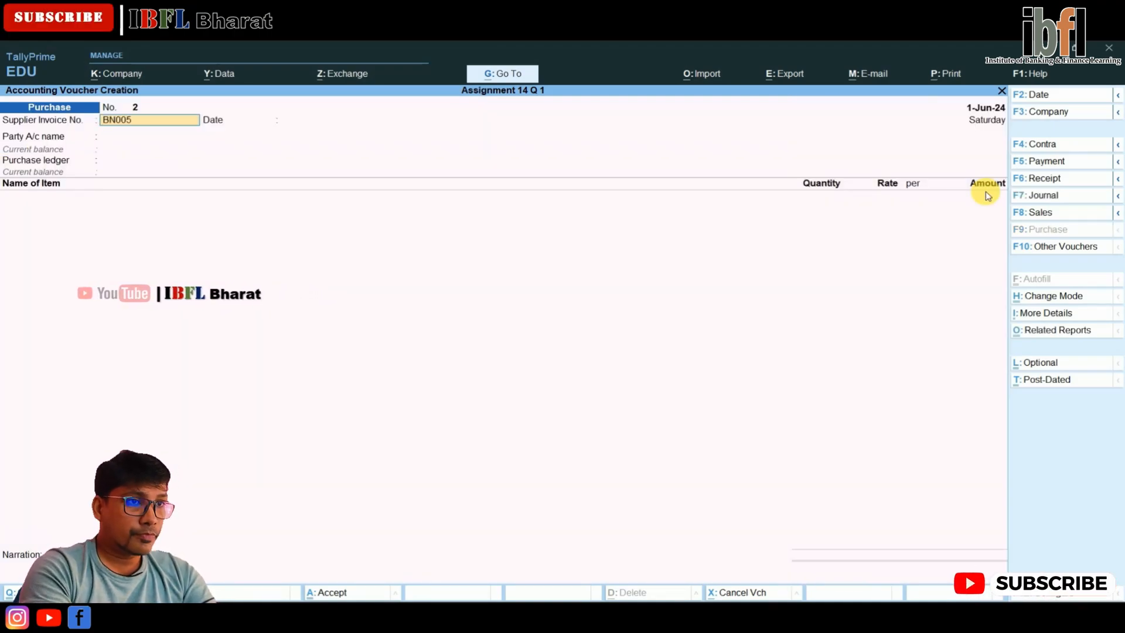
{"action": "type", "text": "5"}
{"action": "key", "text": "Return"}
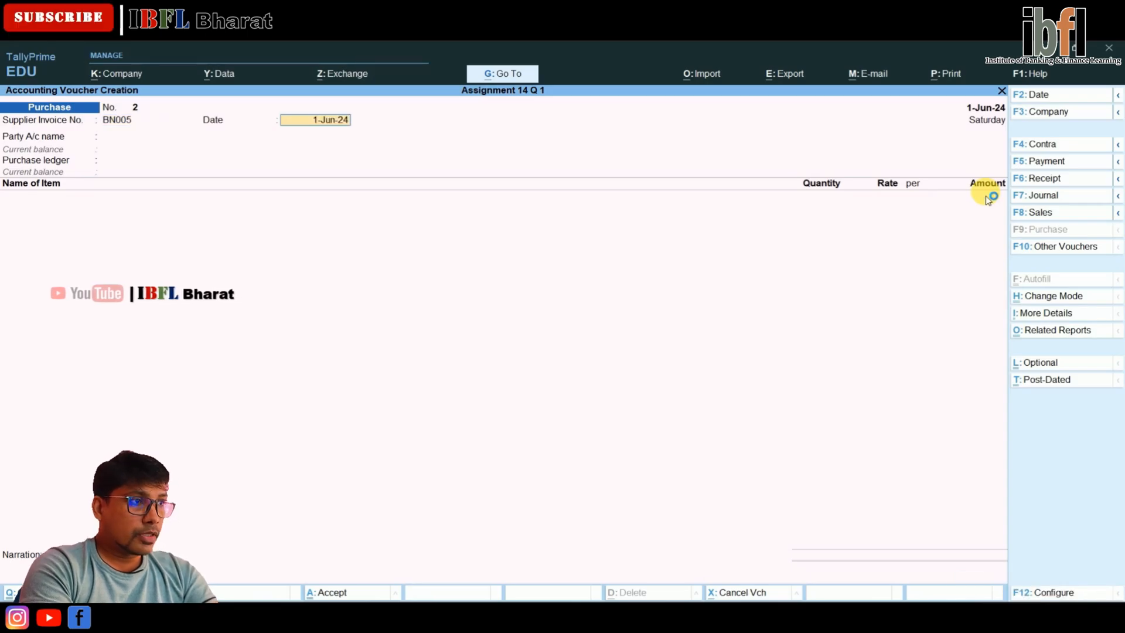
{"action": "key", "text": "Return"}
Start a new party ledger from the purchase voucher and name it KL Enterprises, without an alias
{"action": "key", "text": "Up"}
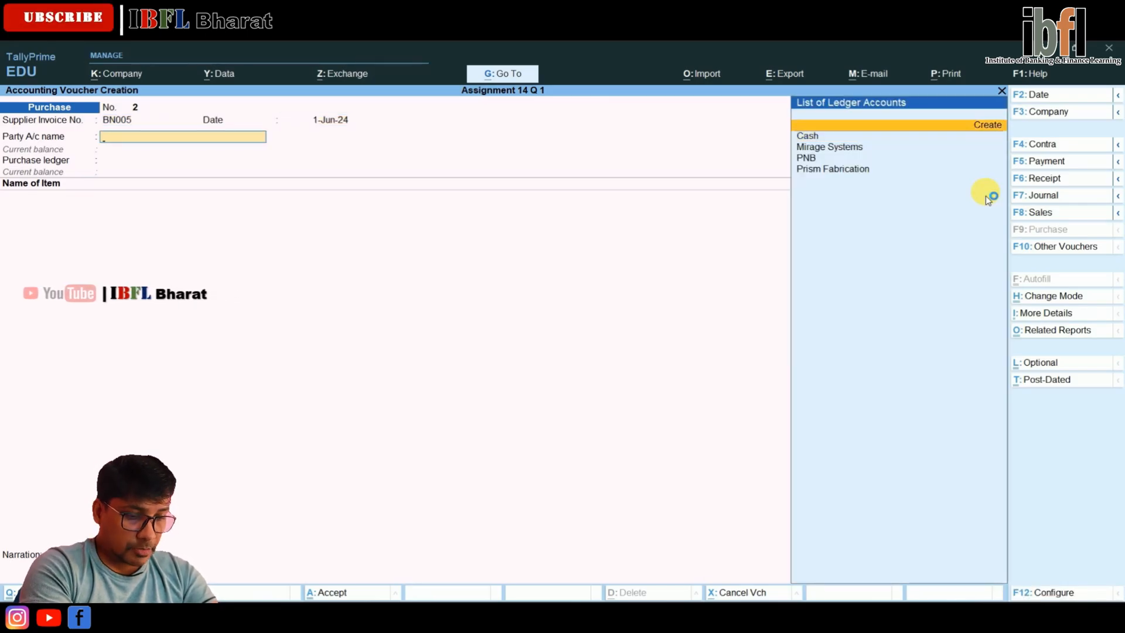
{"action": "key", "text": "Return"}
{"action": "type", "text": "KL E"}
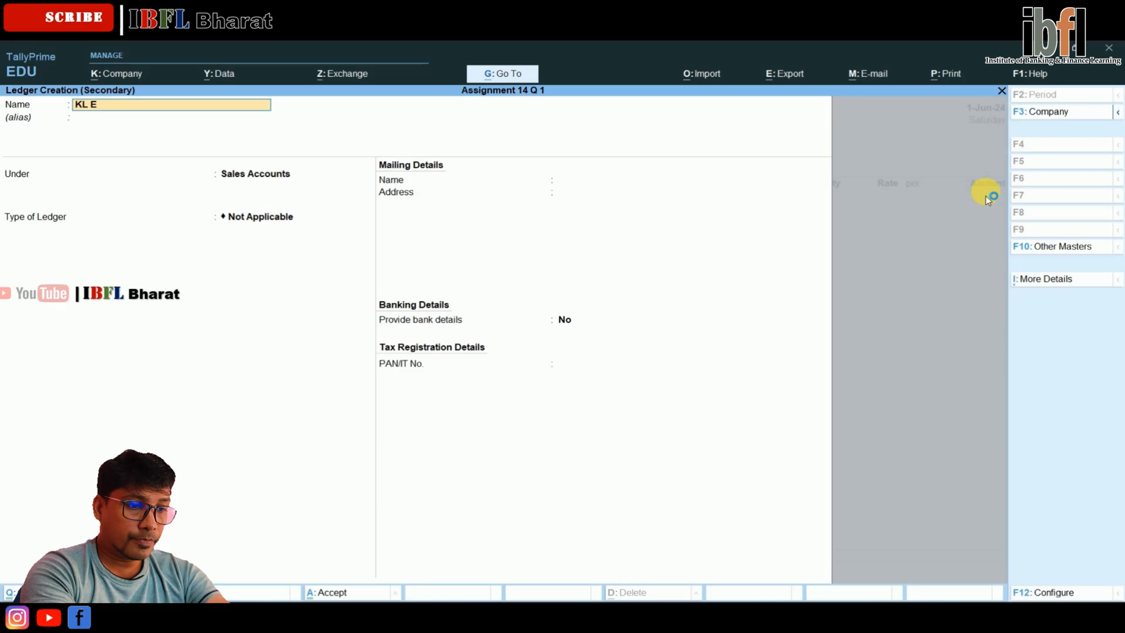
{"action": "type", "text": "nterprises"}
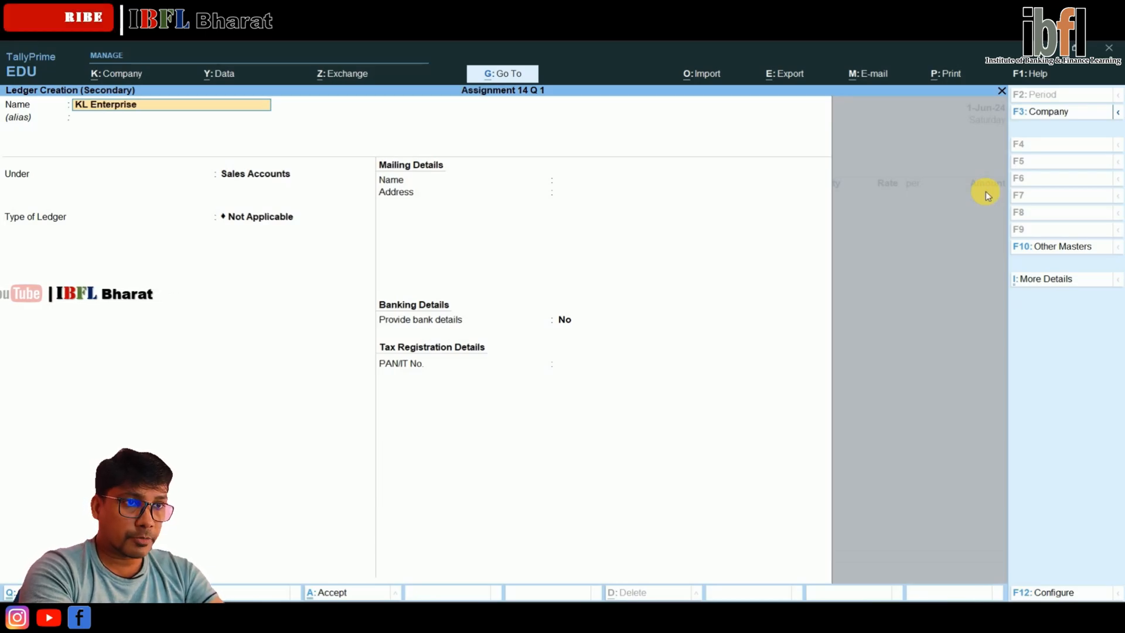
{"action": "key", "text": "Return"}
{"action": "key", "text": "Return"}
Place the KL Enterprises ledger under the Sundry Creditors group
{"action": "type", "text": "Deb"}
{"action": "key", "text": "BackSpace"}
{"action": "key", "text": "BackSpace"}
{"action": "key", "text": "BackSpace"}
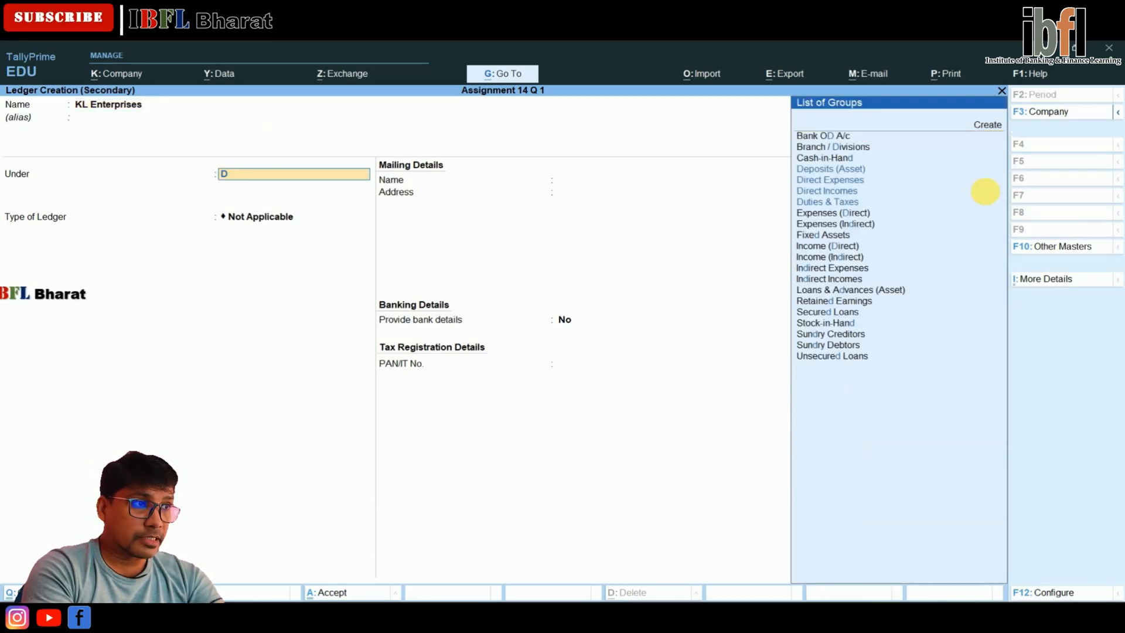
{"action": "key", "text": "Down"}
{"action": "key", "text": "Down"}
{"action": "key", "text": "Down"}
{"action": "key", "text": "Down"}
{"action": "key", "text": "Down"}
{"action": "key", "text": "Down"}
{"action": "key", "text": "Down"}
{"action": "key", "text": "Down"}
{"action": "key", "text": "Down"}
{"action": "key", "text": "Down"}
{"action": "key", "text": "Down"}
{"action": "key", "text": "Down"}
{"action": "key", "text": "Down"}
{"action": "key", "text": "Down"}
{"action": "key", "text": "Down"}
{"action": "key", "text": "Down"}
{"action": "key", "text": "Down"}
{"action": "key", "text": "Down"}
{"action": "key", "text": "Down"}
{"action": "key", "text": "Down"}
{"action": "key", "text": "Down"}
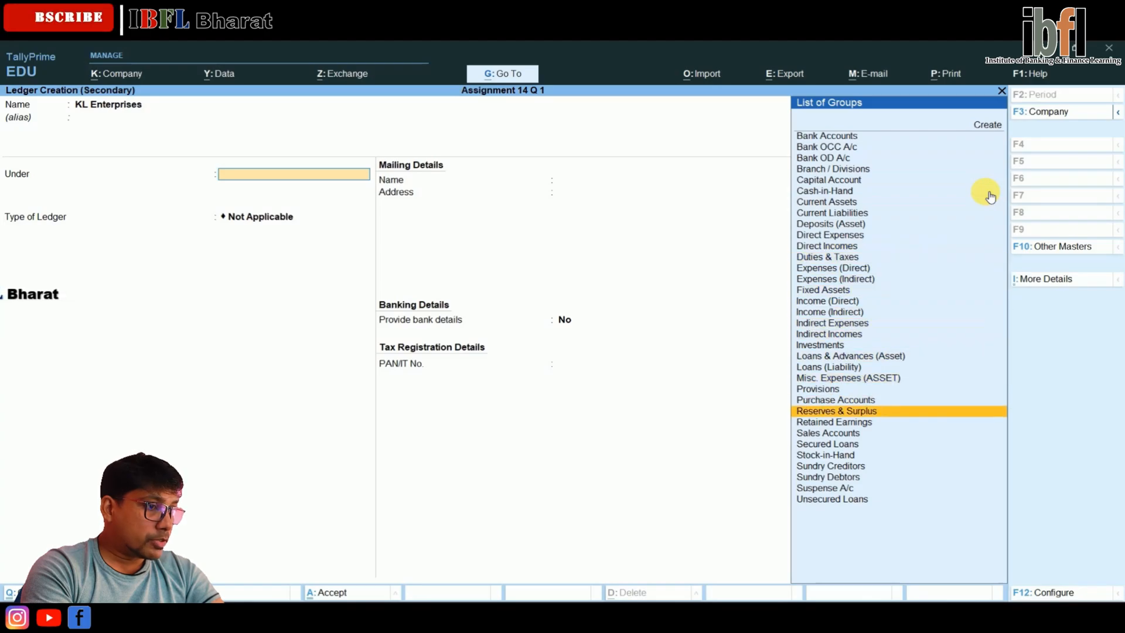
{"action": "key", "text": "Return"}
Accept the default bill-by-bill and mailing details with state Delhi, leave the remaining fields unchanged, and save the KL Enterprises ledger
{"action": "key", "text": "Return"}
{"action": "key", "text": "Return"}
{"action": "key", "text": "Return"}
{"action": "key", "text": "Return"}
{"action": "key", "text": "Return"}
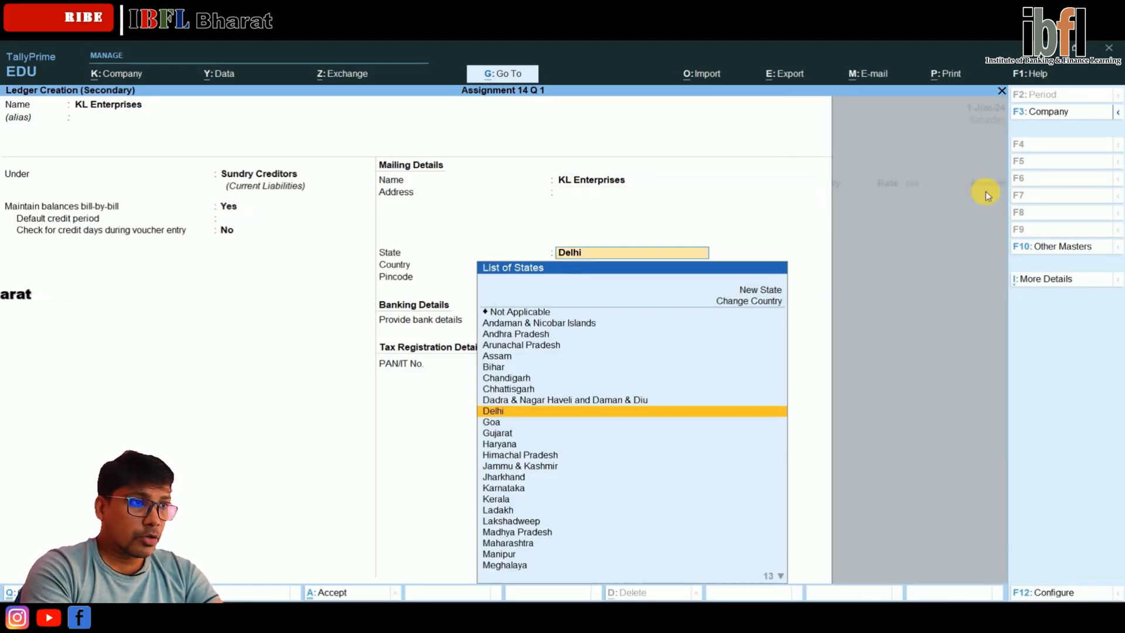
{"action": "key", "text": "Return"}
{"action": "key", "text": "Return"}
{"action": "key", "text": "Return"}
{"action": "key", "text": "Return"}
Leave the receipt details blank, accept the party details, and select Purchase as the purchase ledger
{"action": "key", "text": "Return"}
{"action": "key", "text": "Return"}
{"action": "key", "text": "Return"}
{"action": "key", "text": "Return"}
{"action": "key", "text": "Return"}
{"action": "key", "text": "Return"}
{"action": "key", "text": "Return"}
{"action": "key", "text": "Return"}
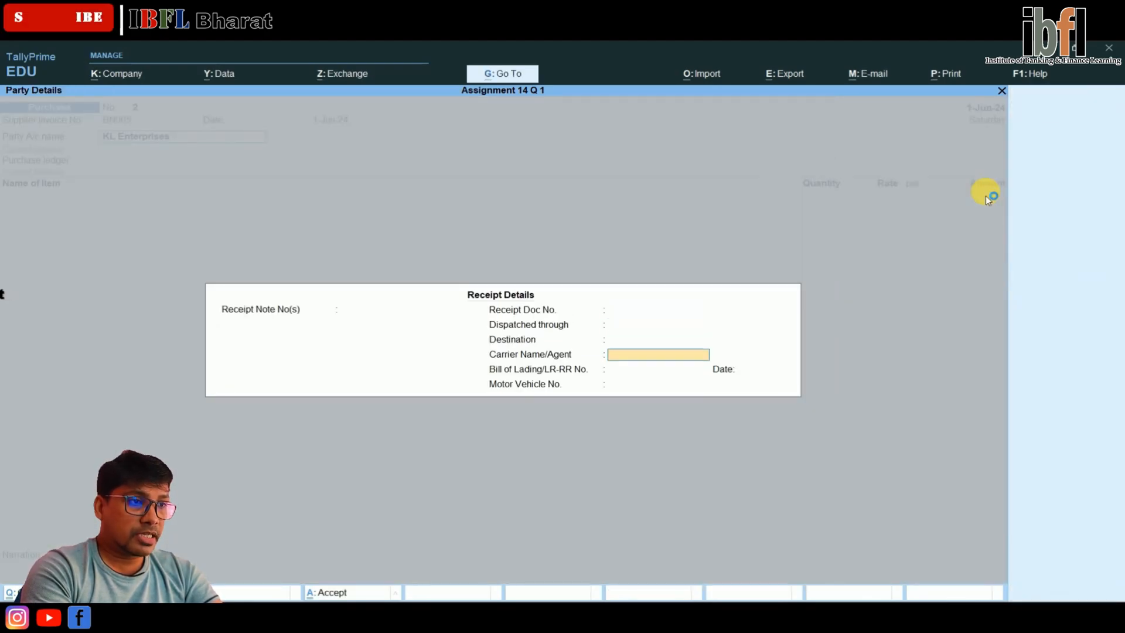
{"action": "key", "text": "Return"}
{"action": "key", "text": "Return"}
{"action": "key", "text": "Return"}
{"action": "key", "text": "Return"}
{"action": "key", "text": "Return"}
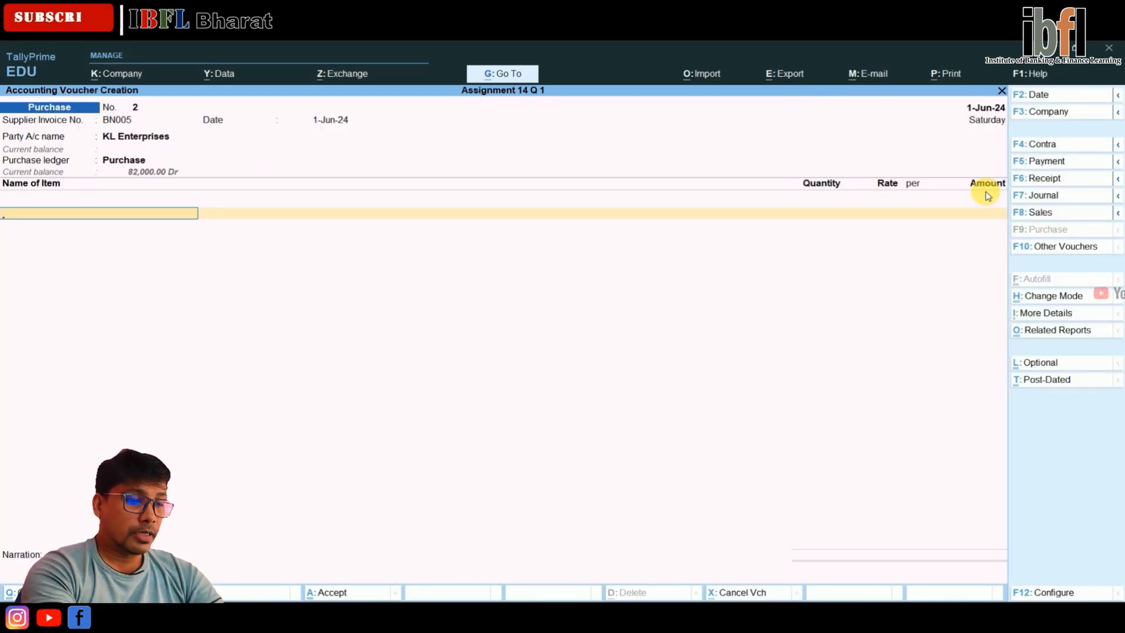
Start a new stock item named Jeans S under Primary, with its category left as Not Applicable
{"action": "key", "text": "alt+c"}
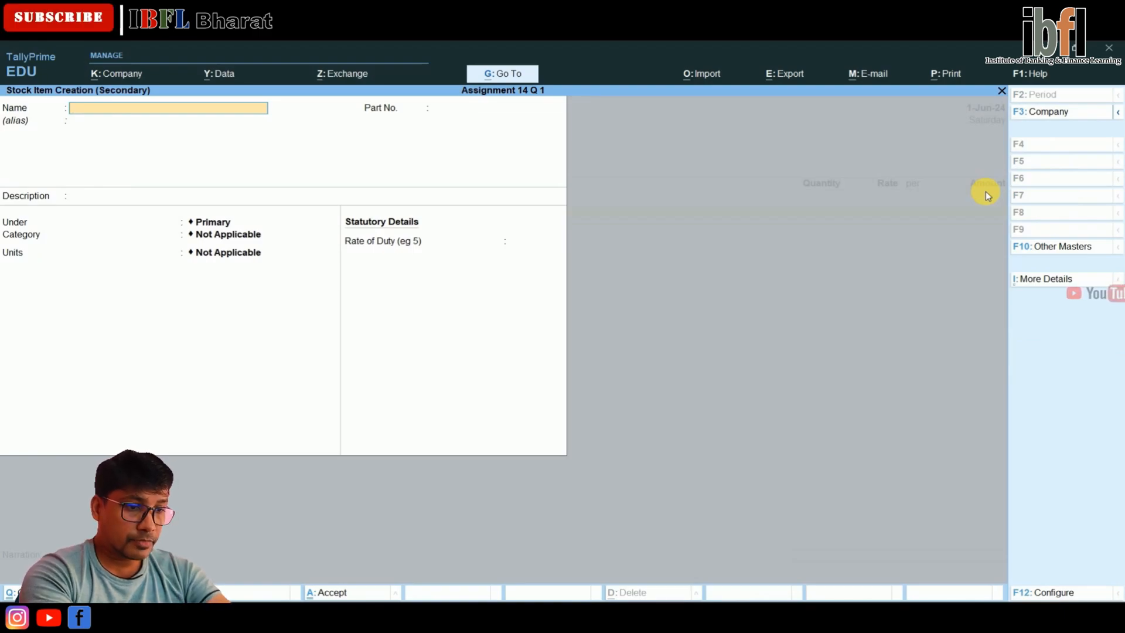
{"action": "type", "text": "Jeans S"}
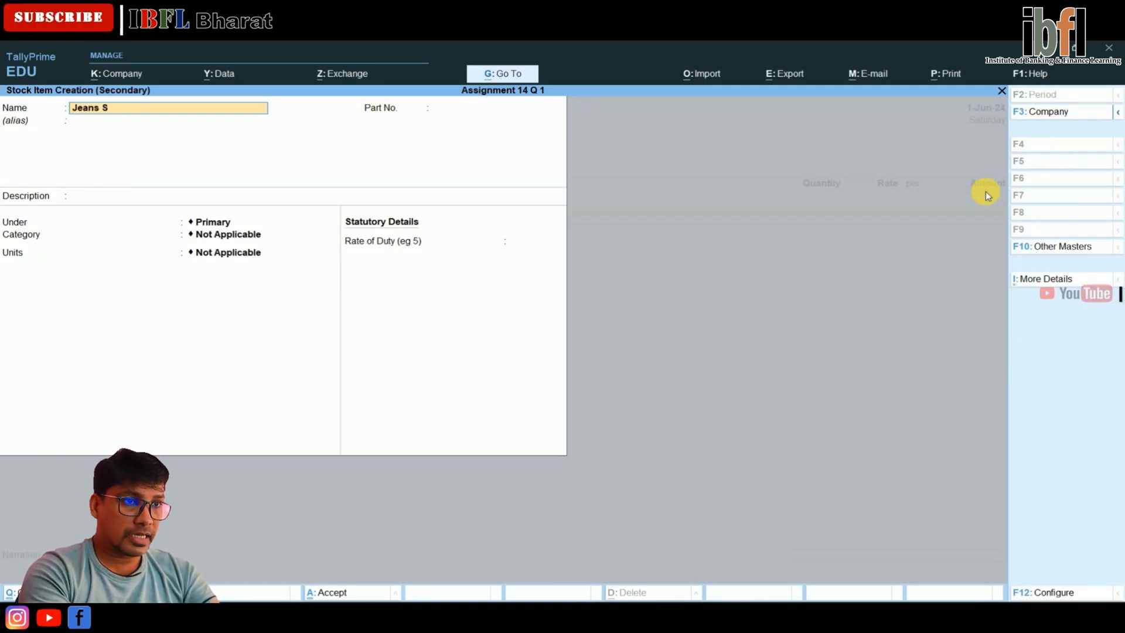
{"action": "key", "text": "Return"}
{"action": "key", "text": "Return"}
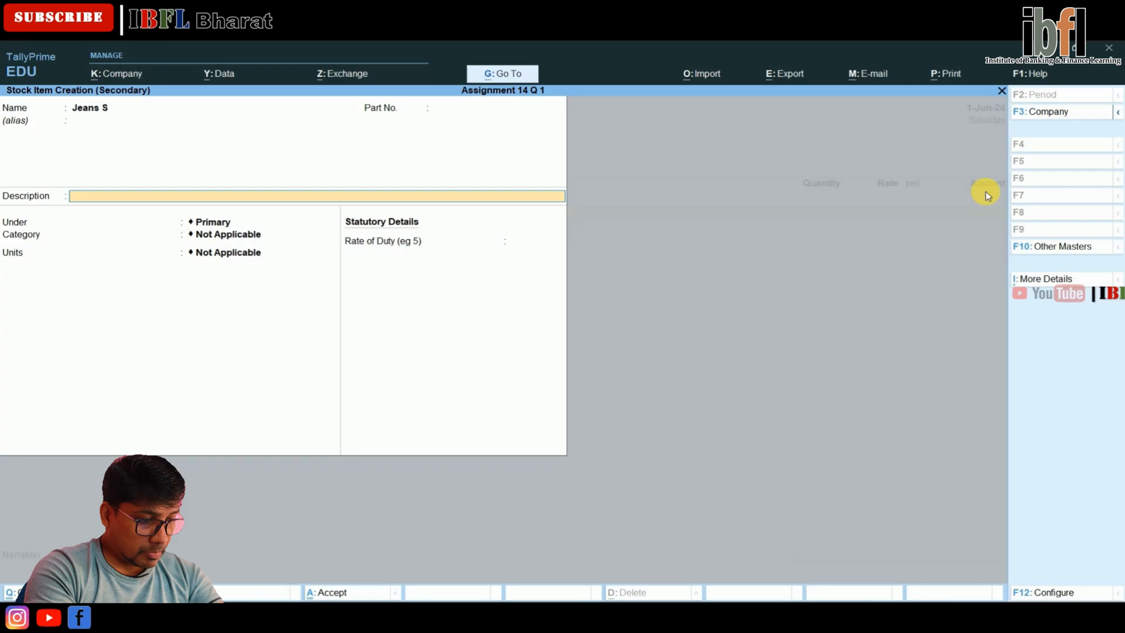
{"action": "key", "text": "Return"}
{"action": "key", "text": "Return"}
{"action": "key", "text": "Return"}
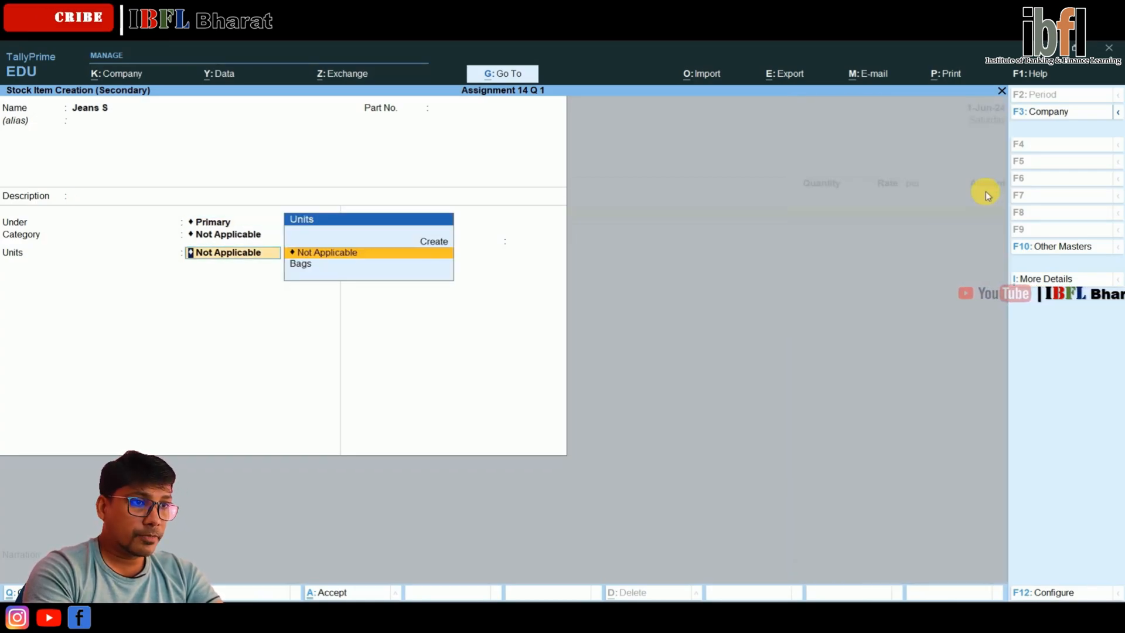
Create a simple unit with the symbol nos and 0 decimal places for the Jeans S item
{"action": "key", "text": "Up"}
{"action": "key", "text": "Return"}
{"action": "type", "text": "nos"}
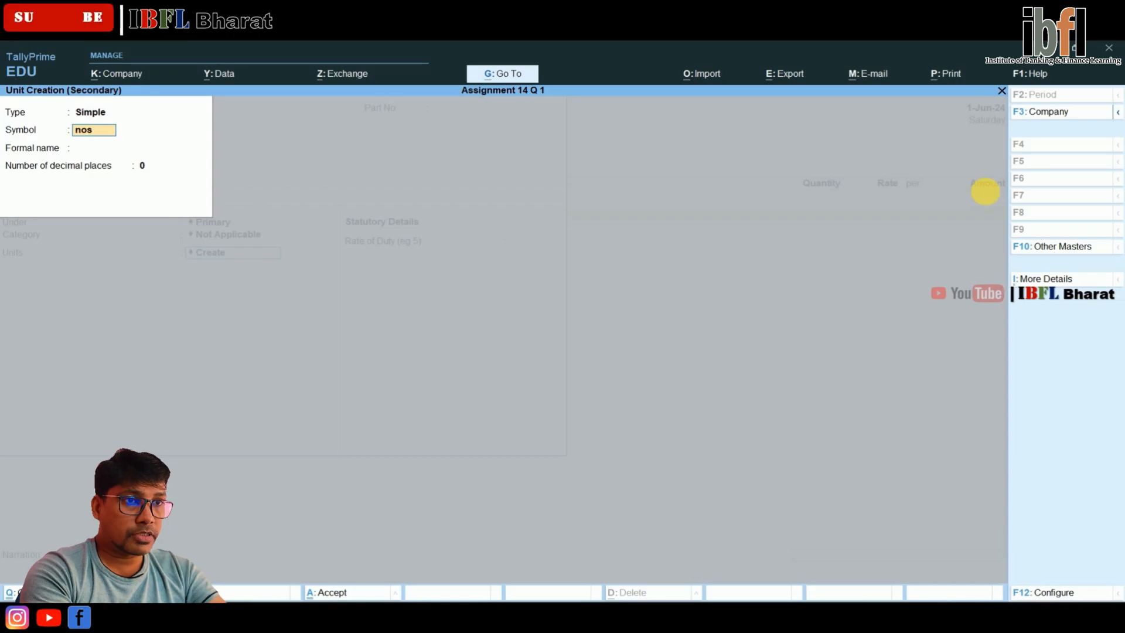
{"action": "key", "text": "Return"}
{"action": "key", "text": "Return"}
Keep components (BOM) and standard rates set to No, and save the Jeans S stock item
{"action": "key", "text": "Return"}
{"action": "key", "text": "Return"}
{"action": "key", "text": "Return"}
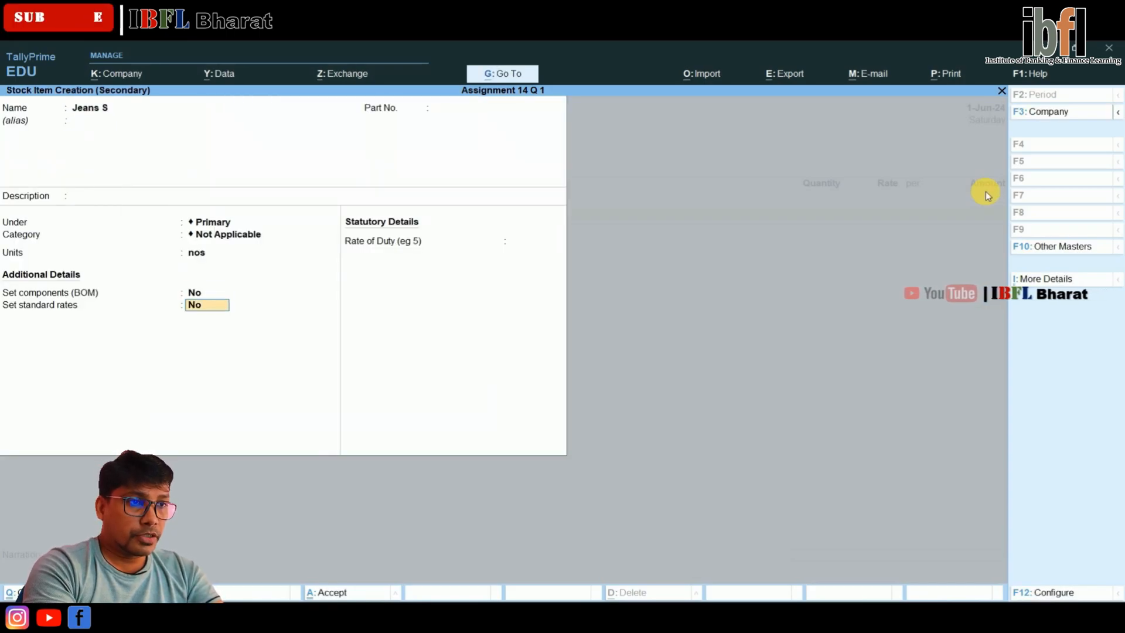
{"action": "key", "text": "Return"}
{"action": "key", "text": "Return"}
{"action": "key", "text": "Return"}
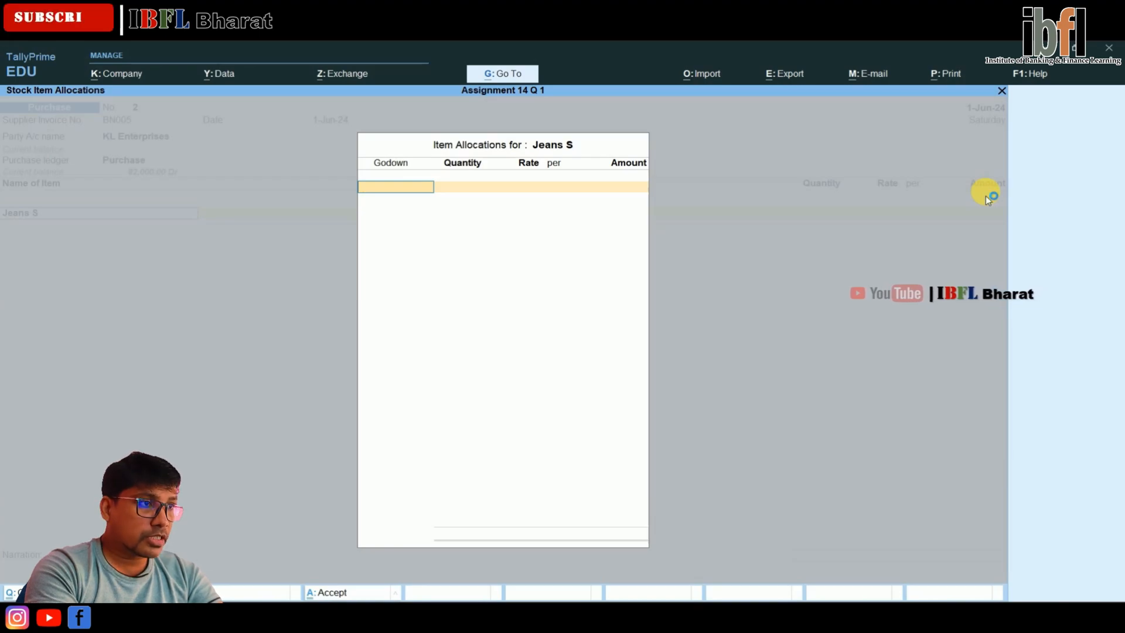
Allocate 50 nos of Jeans S to Main Location at $21 per nos with an exchange rate of ₹ 77/$
{"action": "key", "text": "Return"}
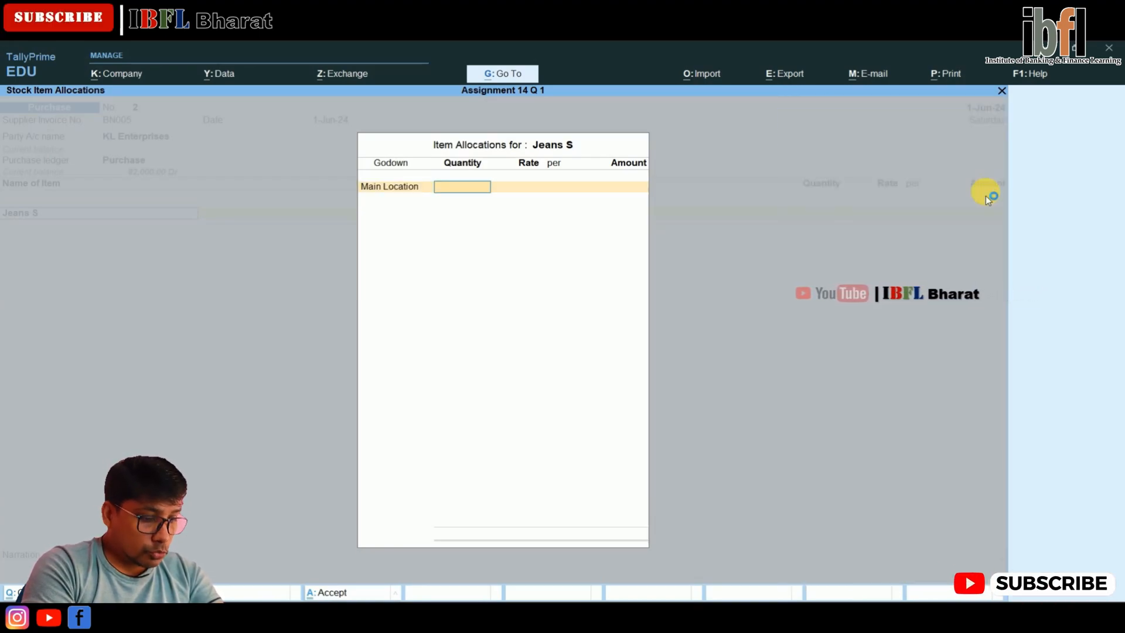
{"action": "key", "text": "Return"}
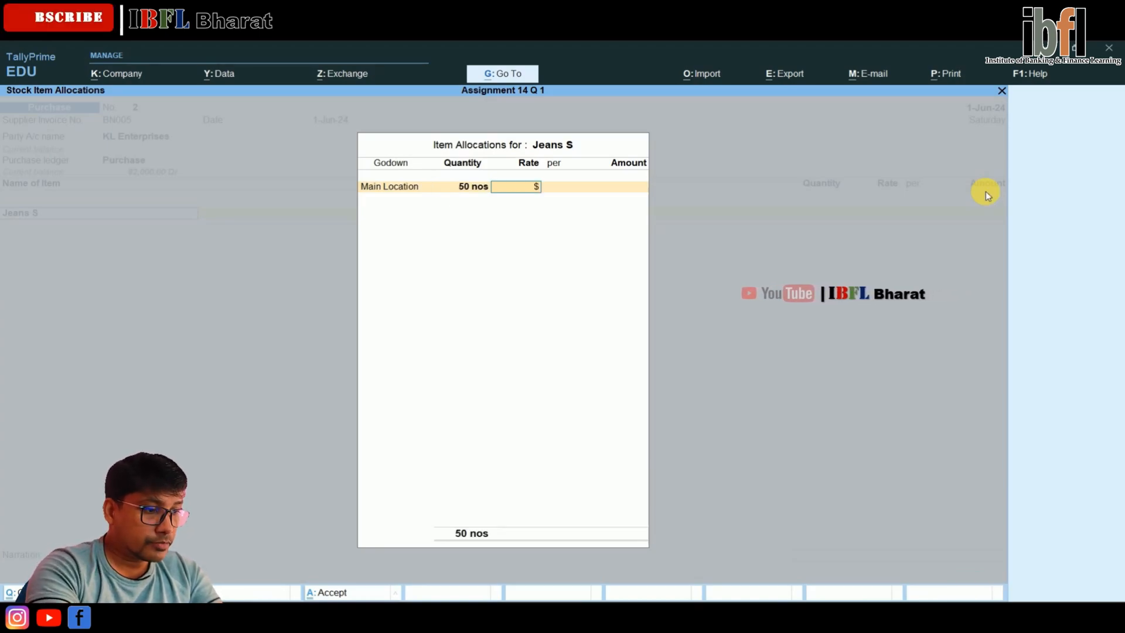
{"action": "type", "text": "$21"}
{"action": "key", "text": "Return"}
{"action": "key", "text": "Return"}
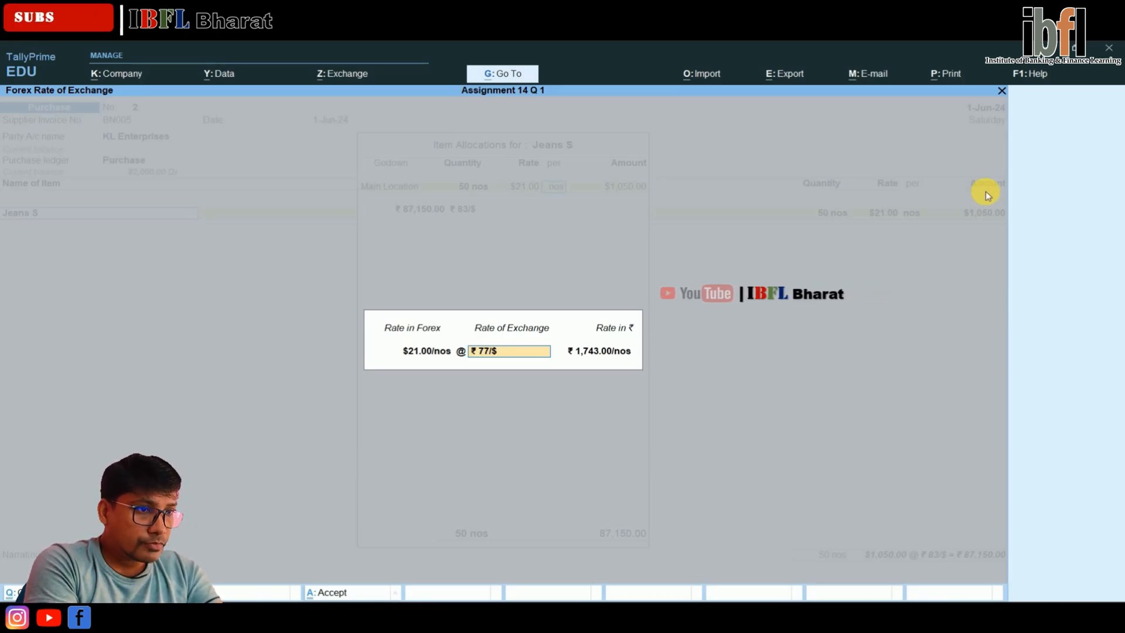
{"action": "key", "text": "Return"}
{"action": "key", "text": "Return"}
{"action": "key", "text": "Return"}
{"action": "key", "text": "Return"}
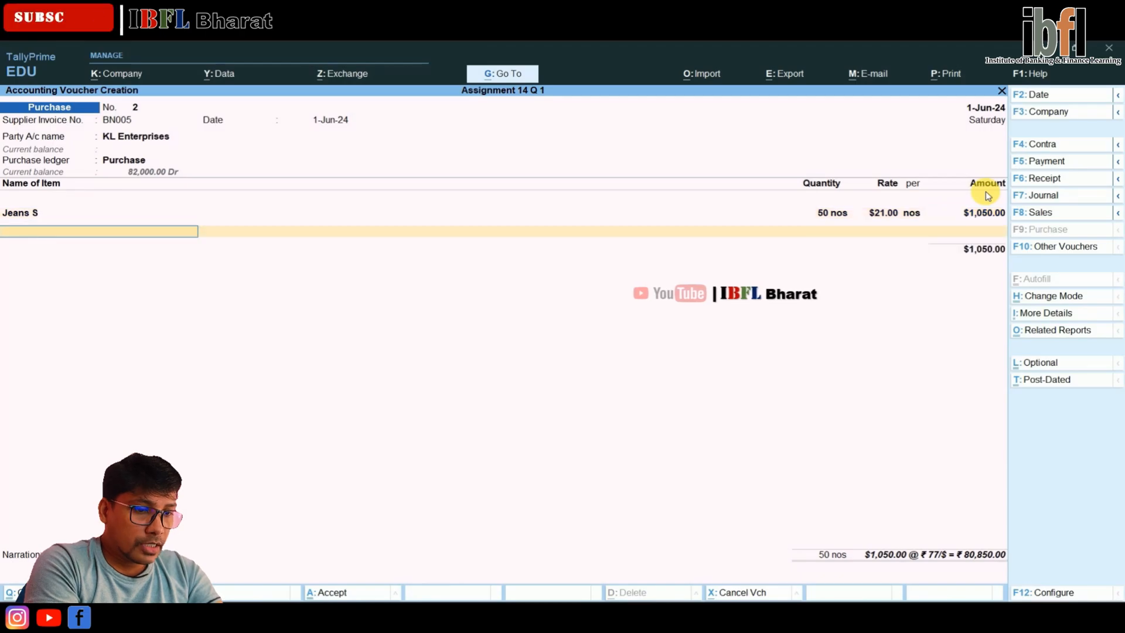
Create and save the stock item Jeans L under Primary with units nos, keeping components and standard rates set to No
{"action": "key", "text": "alt+c"}
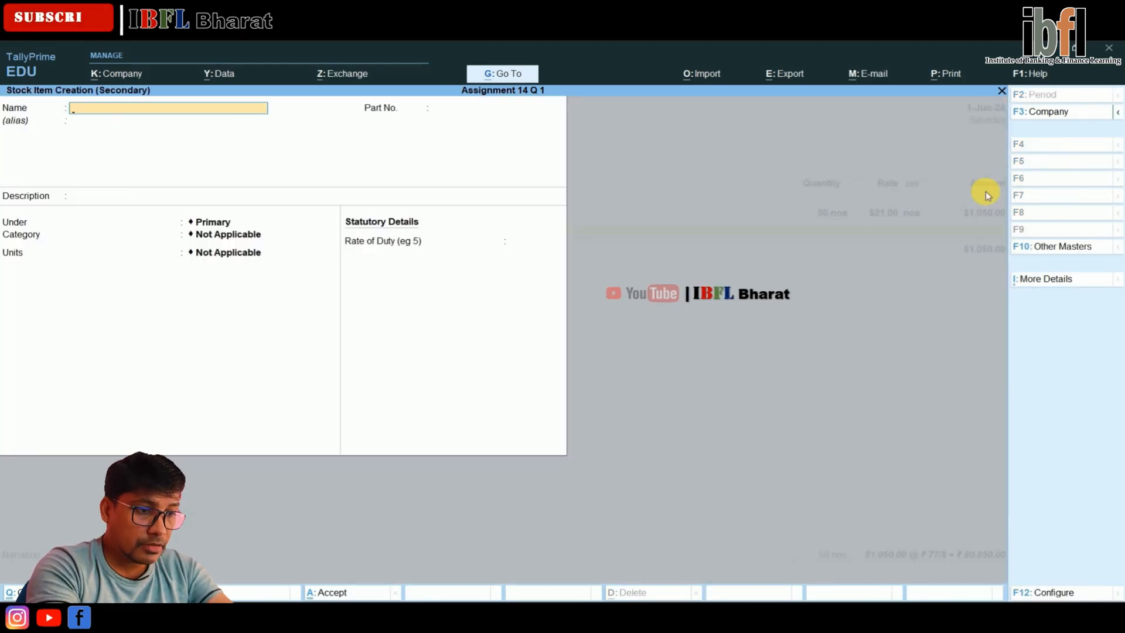
{"action": "type", "text": "Jeans L"}
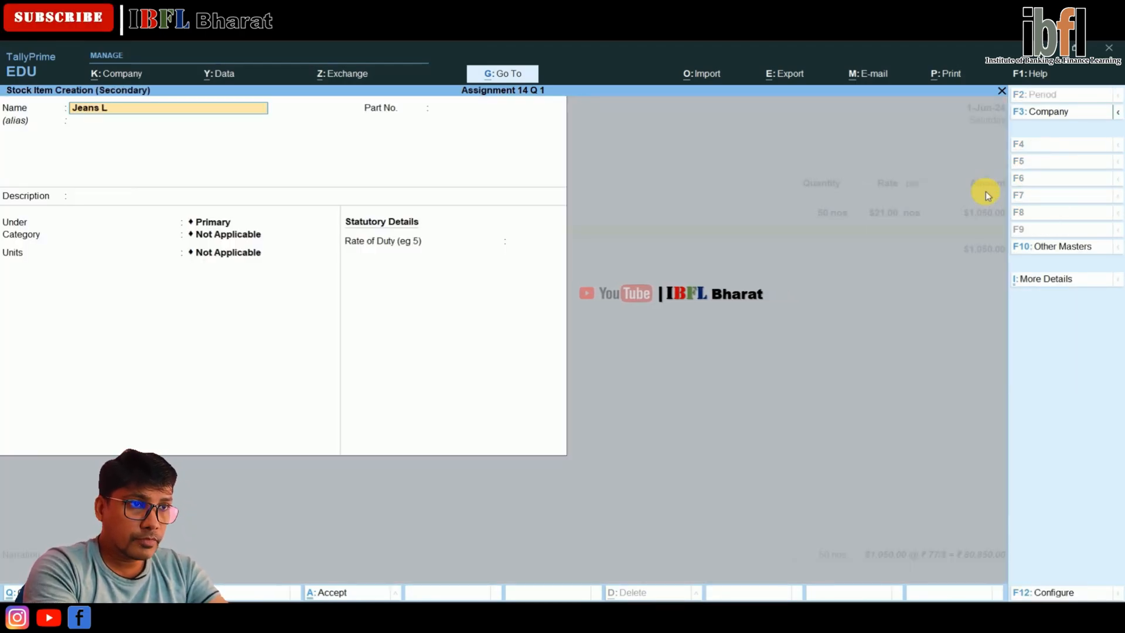
{"action": "key", "text": "Return"}
{"action": "key", "text": "Return"}
{"action": "key", "text": "Return"}
{"action": "key", "text": "Return"}
{"action": "key", "text": "Return"}
{"action": "key", "text": "Down"}
{"action": "key", "text": "Down"}
{"action": "key", "text": "Return"}
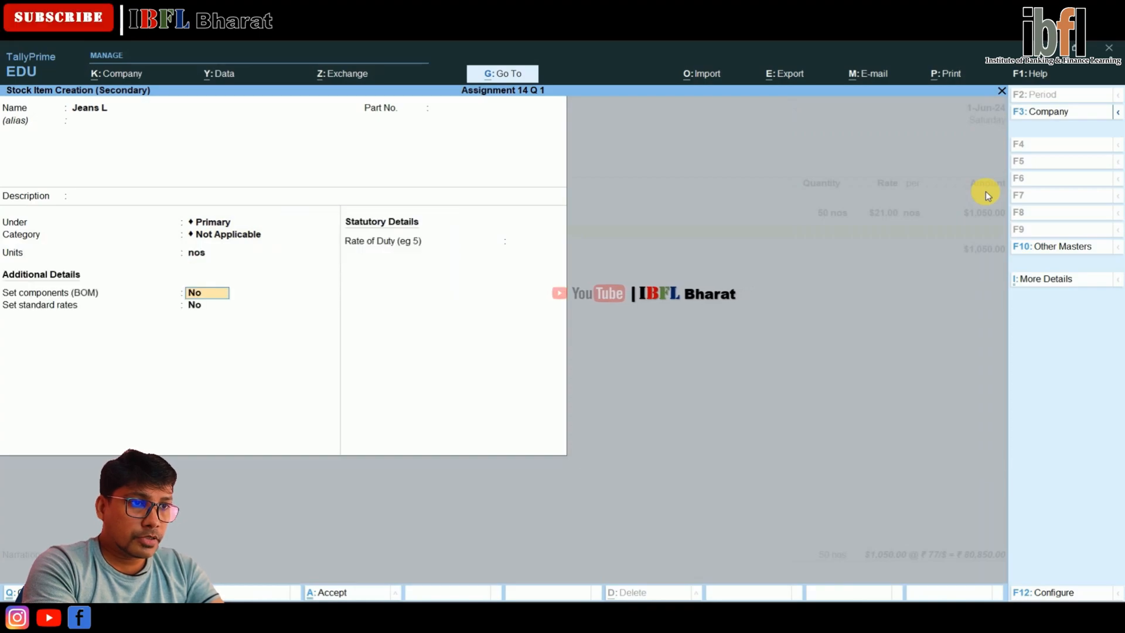
{"action": "key", "text": "Return"}
{"action": "key", "text": "Return"}
Allocate 50 nos of Jeans L to Main Location at $24 per nos, keeping the ₹ 77/$ exchange rate
{"action": "key", "text": "Return"}
{"action": "key", "text": "Return"}
{"action": "key", "text": "Return"}
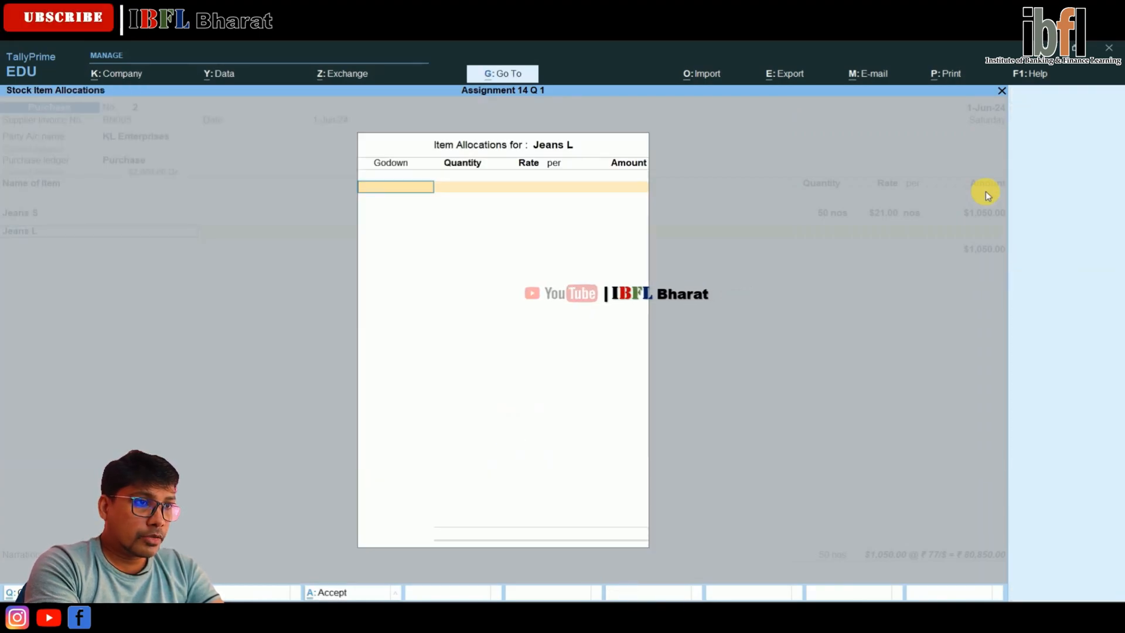
{"action": "key", "text": "Return"}
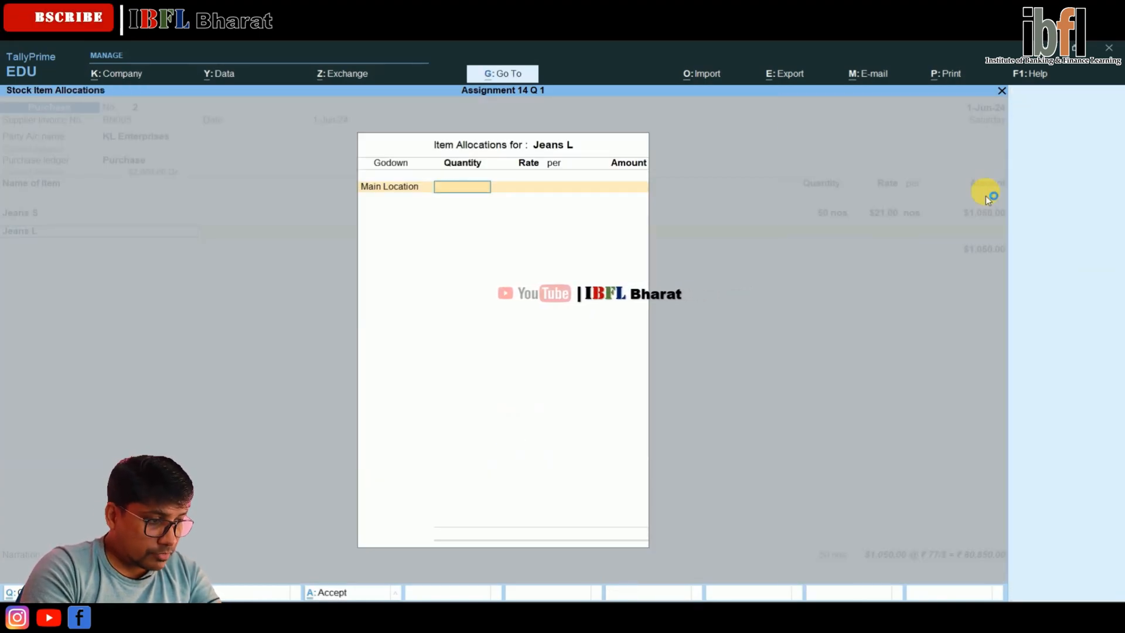
{"action": "type", "text": "50"}
{"action": "key", "text": "Return"}
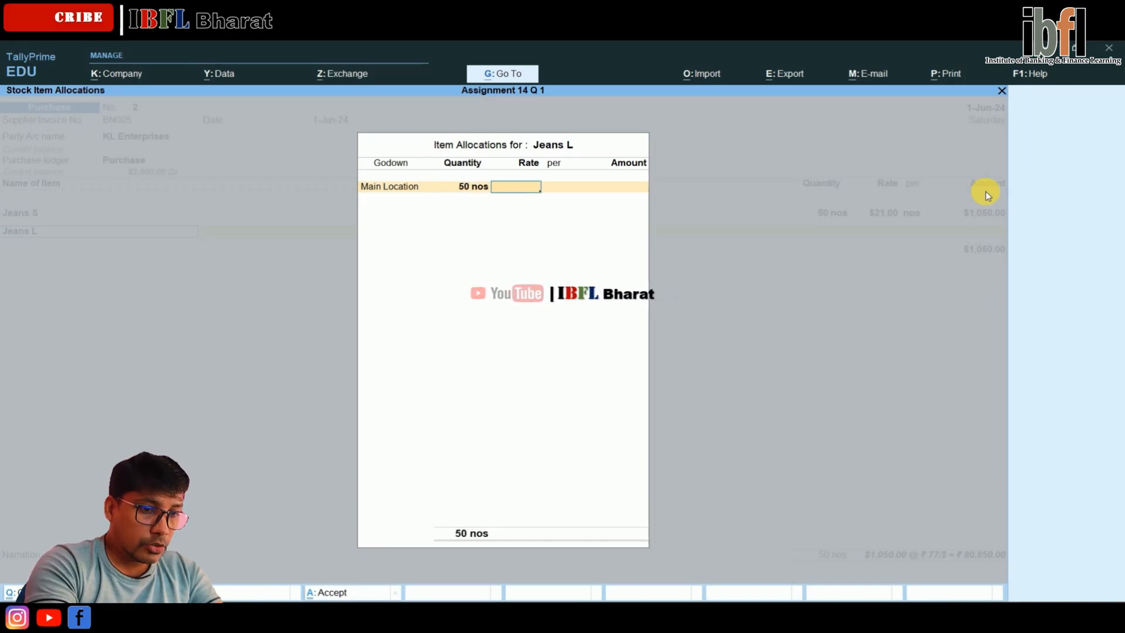
{"action": "type", "text": "$2"}
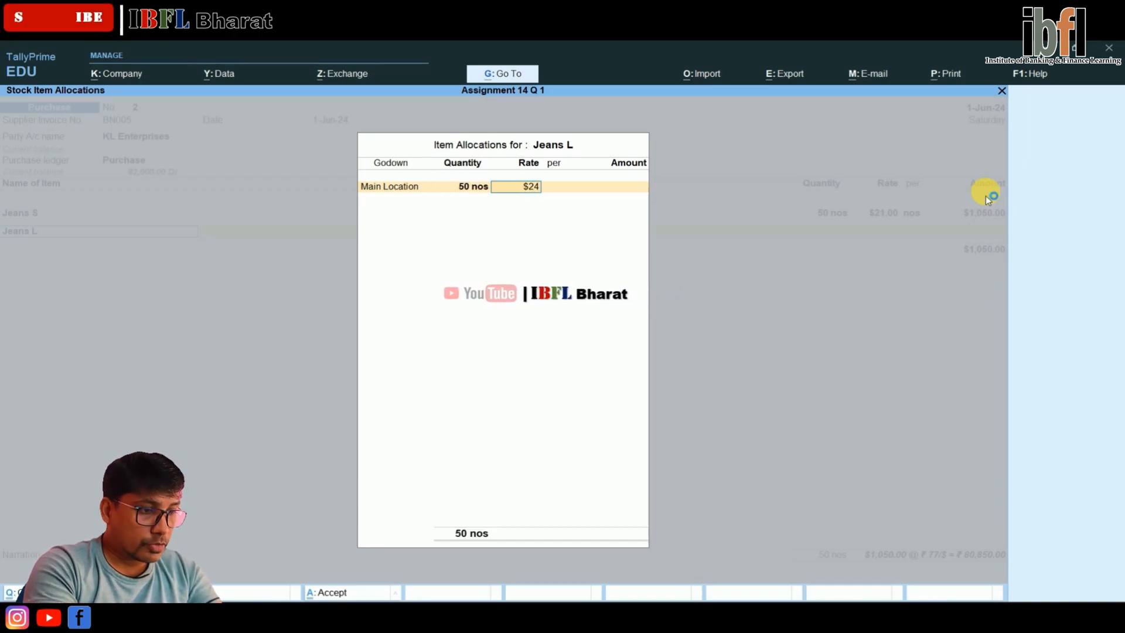
{"action": "type", "text": "4"}
{"action": "key", "text": "Return"}
{"action": "key", "text": "Return"}
{"action": "key", "text": "Return"}
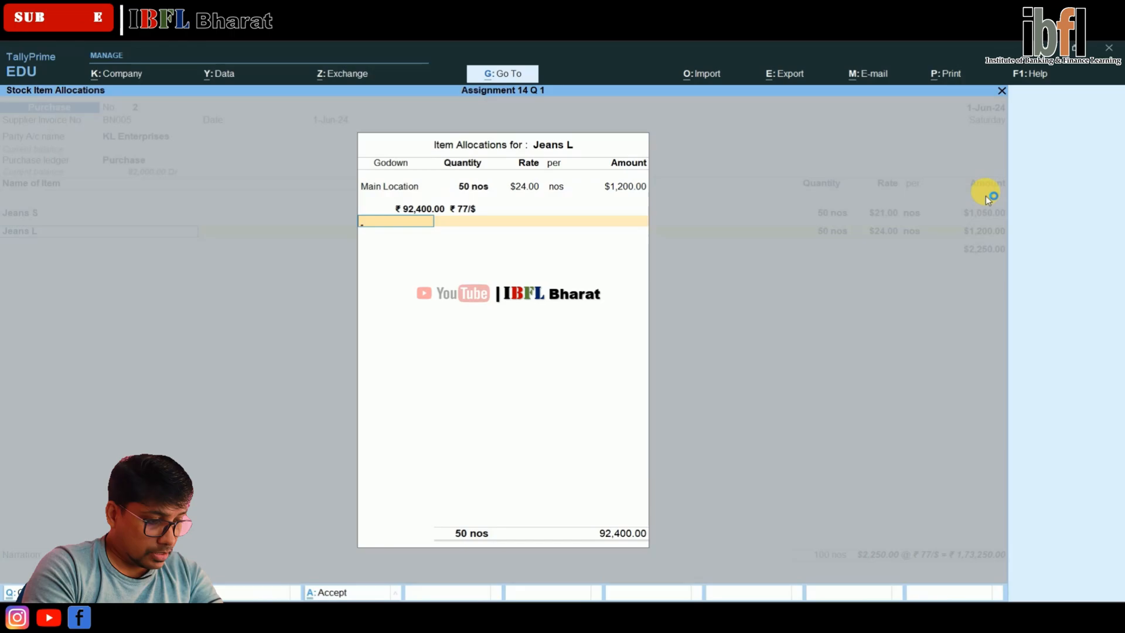
{"action": "key", "text": "Return"}
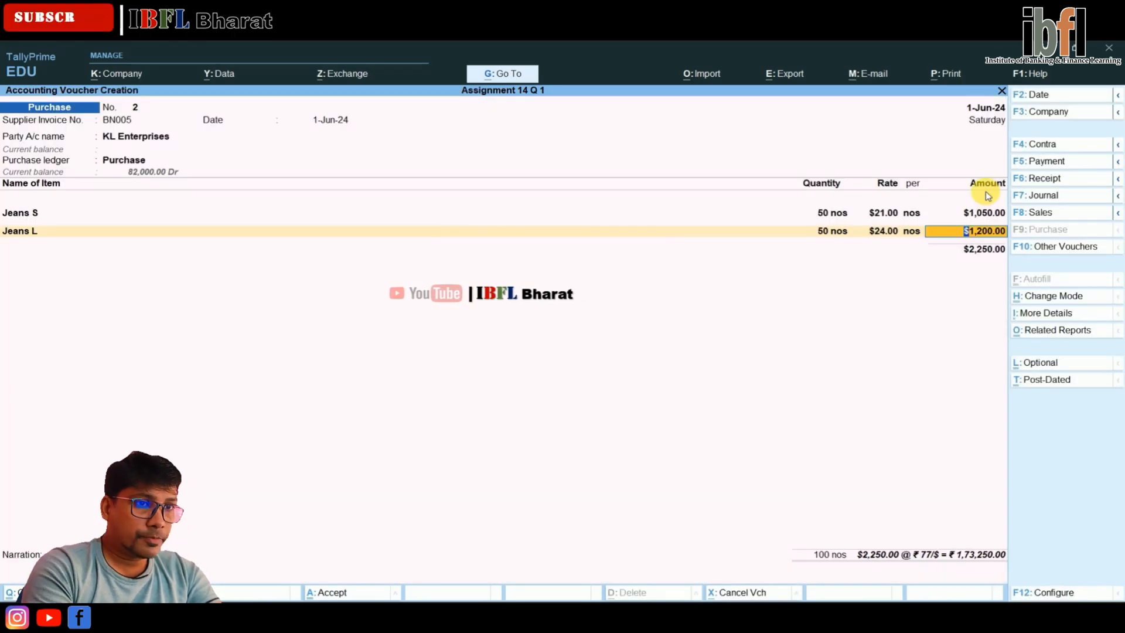
{"action": "key", "text": "Return"}
Create and save the stock item Jeans XL under Primary with units nos
{"action": "key", "text": "alt+c"}
{"action": "type", "text": "J"}
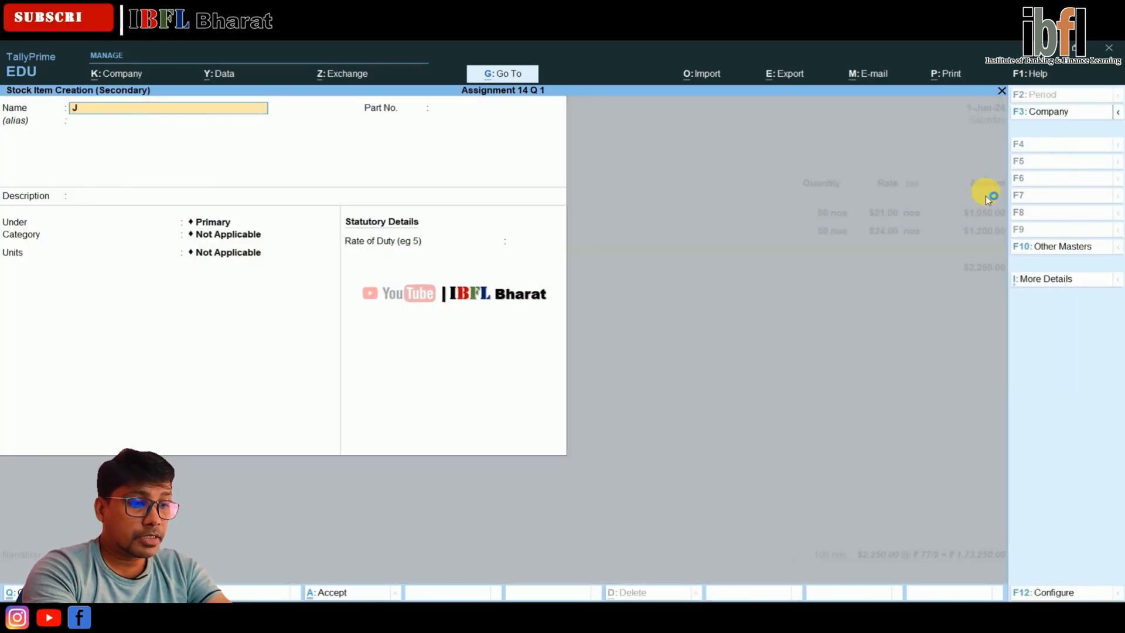
{"action": "type", "text": "eans"}
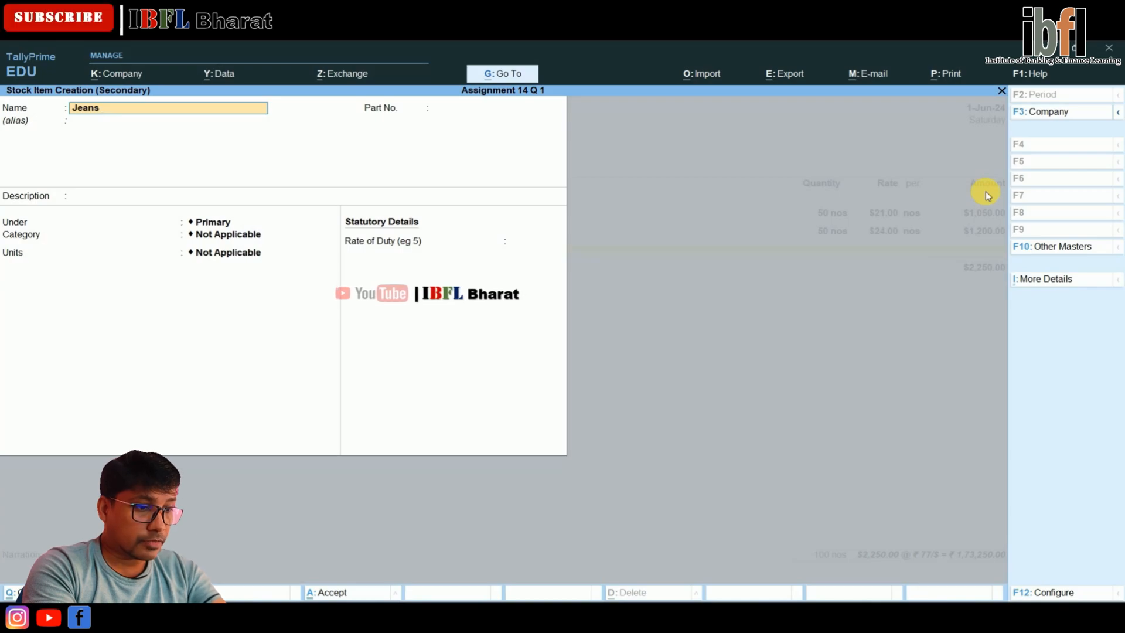
{"action": "type", "text": " XL"}
{"action": "key", "text": "Return"}
{"action": "key", "text": "Return"}
{"action": "key", "text": "Return"}
{"action": "key", "text": "Return"}
{"action": "key", "text": "Return"}
{"action": "key", "text": "Return"}
{"action": "key", "text": "Down"}
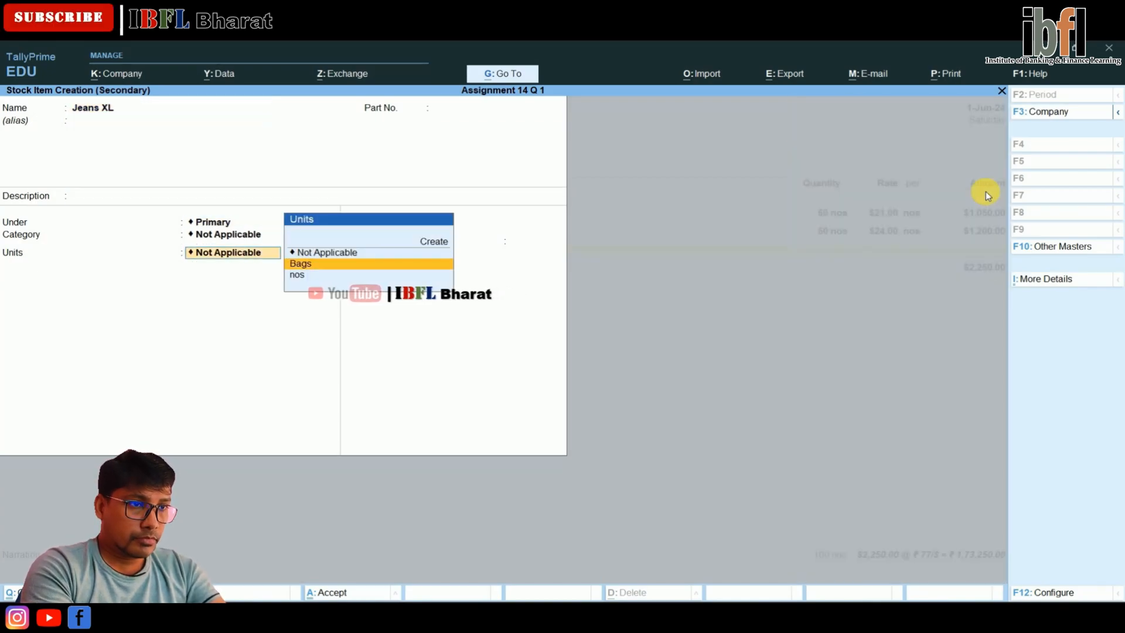
{"action": "key", "text": "Down"}
{"action": "key", "text": "Return"}
Allocate 45 nos of Jeans XL to Main Location at $32 per nos, keeping the ₹ 77/$ exchange rate
{"action": "key", "text": "Return"}
{"action": "key", "text": "Return"}
{"action": "key", "text": "ctrl+a"}
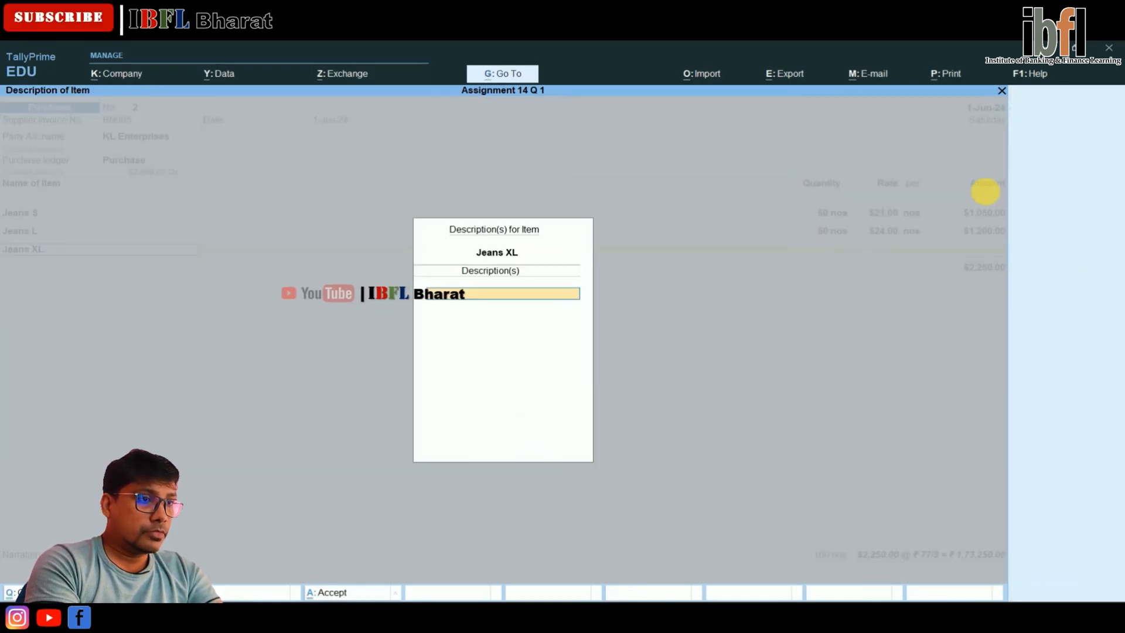
{"action": "left_click", "coordinate": [988, 197]}
{"action": "key", "text": "Return"}
{"action": "key", "text": "Return"}
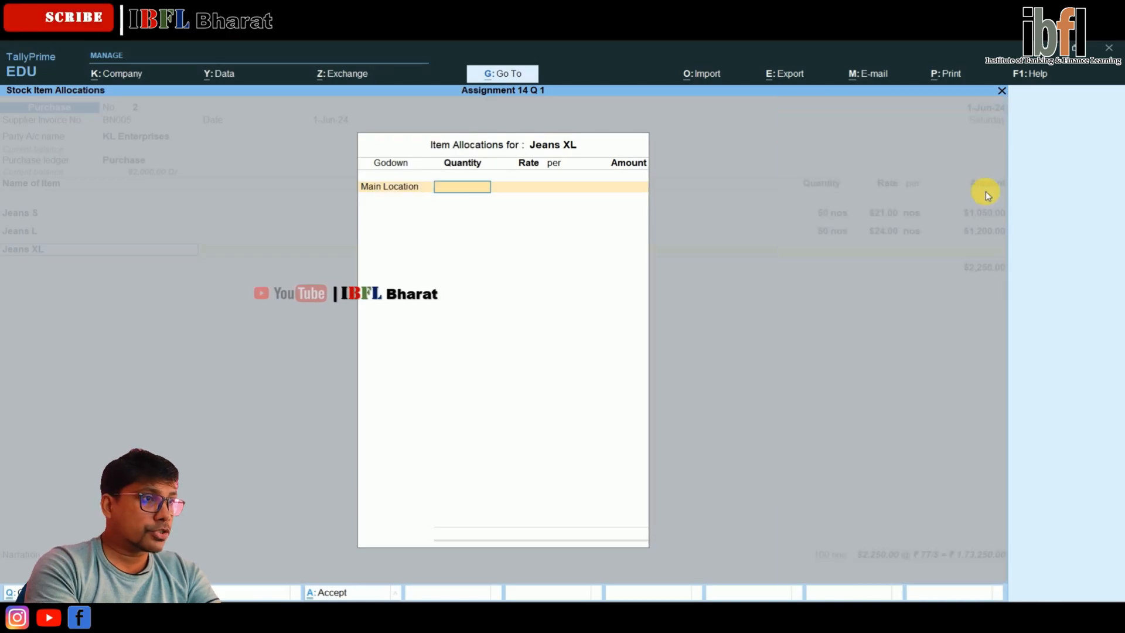
{"action": "left_click", "coordinate": [988, 197]}
{"action": "type", "text": "5"}
{"action": "key", "text": "BackSpace"}
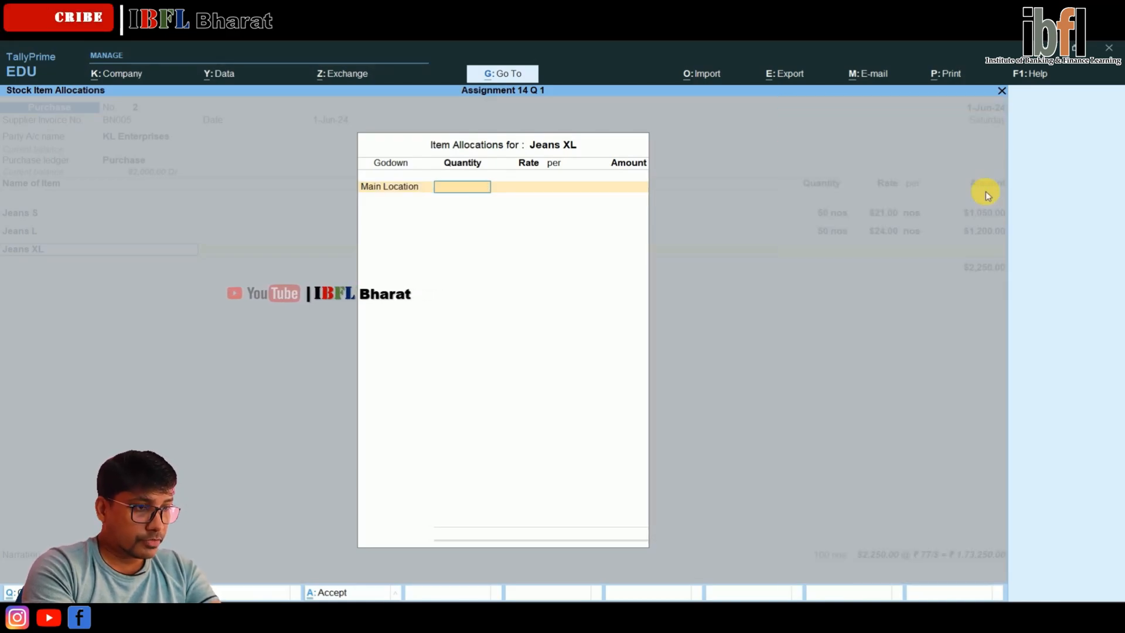
{"action": "key", "text": "Return"}
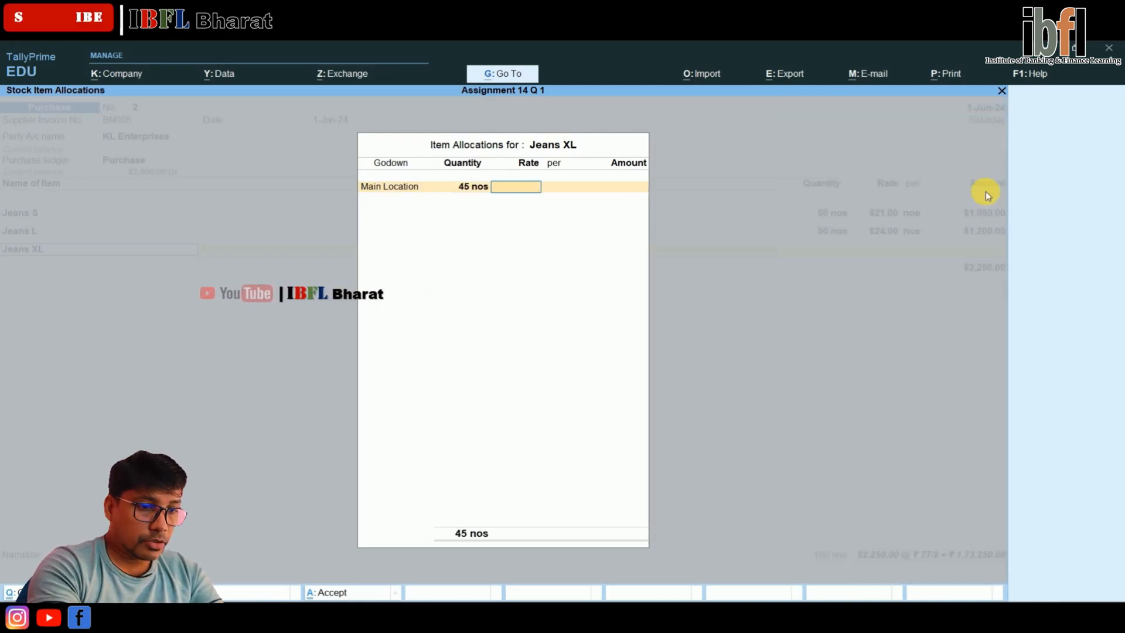
{"action": "left_click", "coordinate": [988, 198]}
{"action": "type", "text": "32"}
{"action": "key", "text": "Return"}
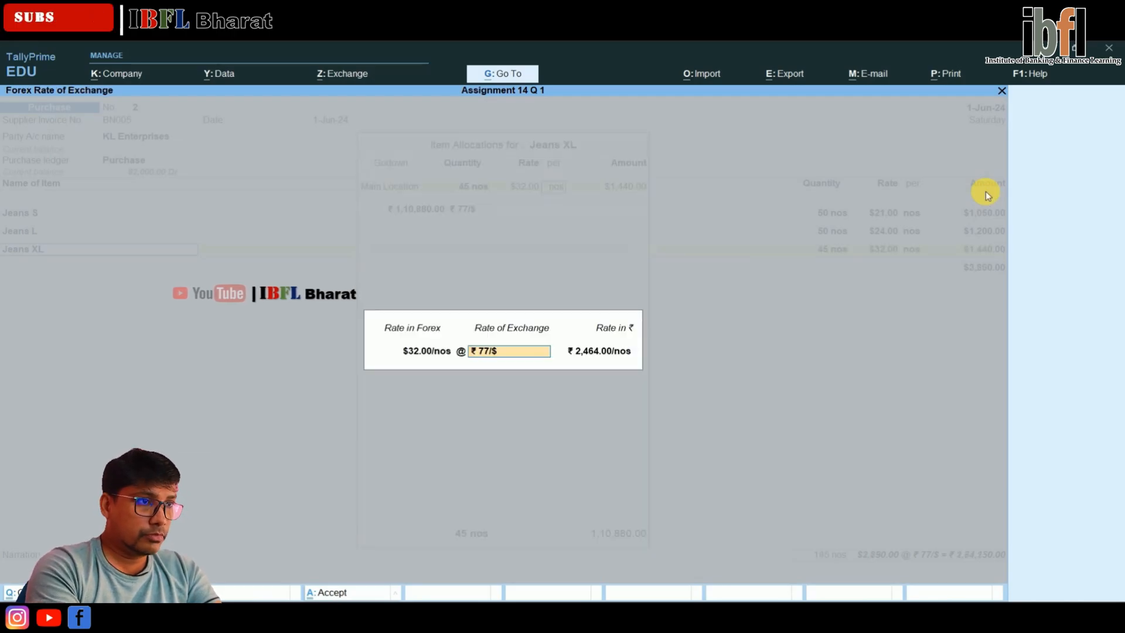
{"action": "key", "text": "Return"}
{"action": "key", "text": "Return"}
{"action": "key", "text": "Return"}
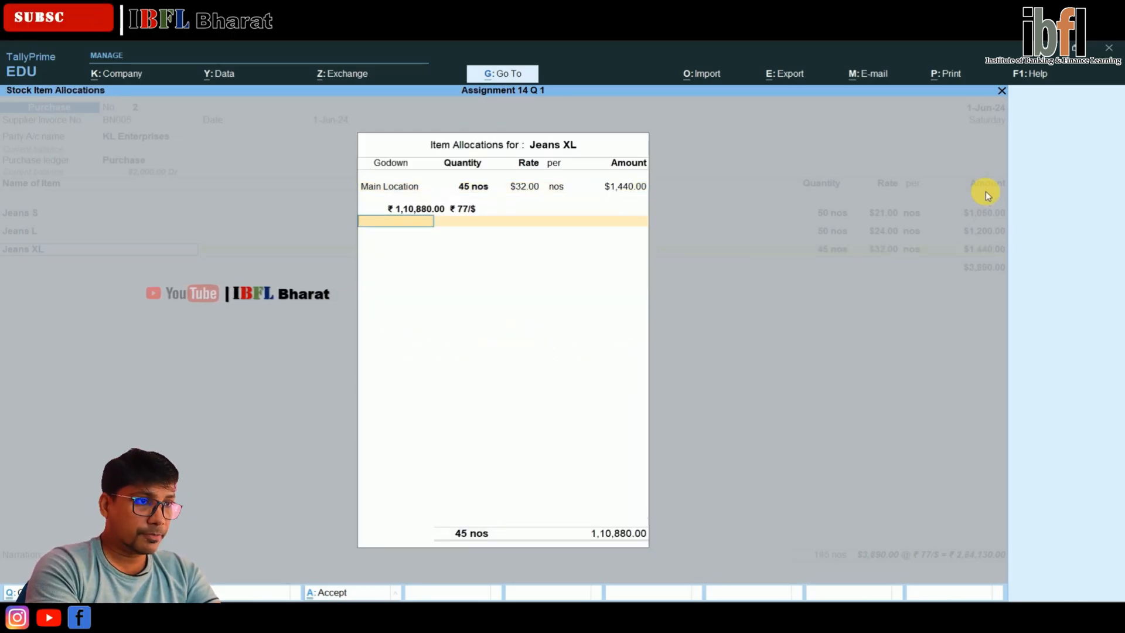
{"action": "key", "text": "Return"}
End the item list, record the KL Enterprises bill as New Ref BN005, and save the purchase voucher without a narration
{"action": "key", "text": "Return"}
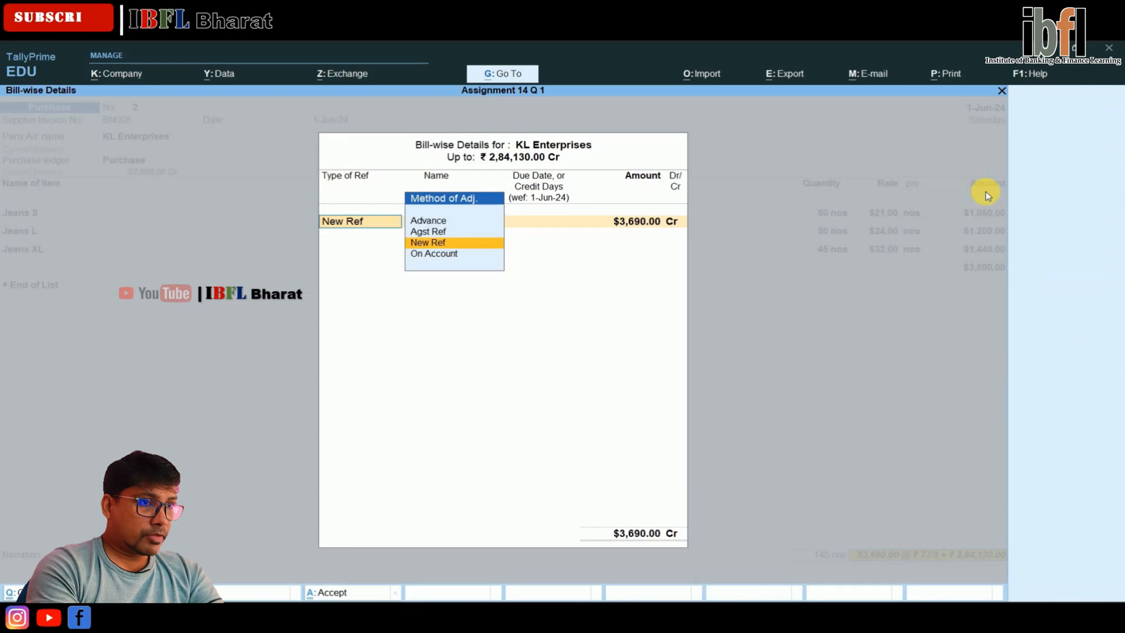
{"action": "key", "text": "Return"}
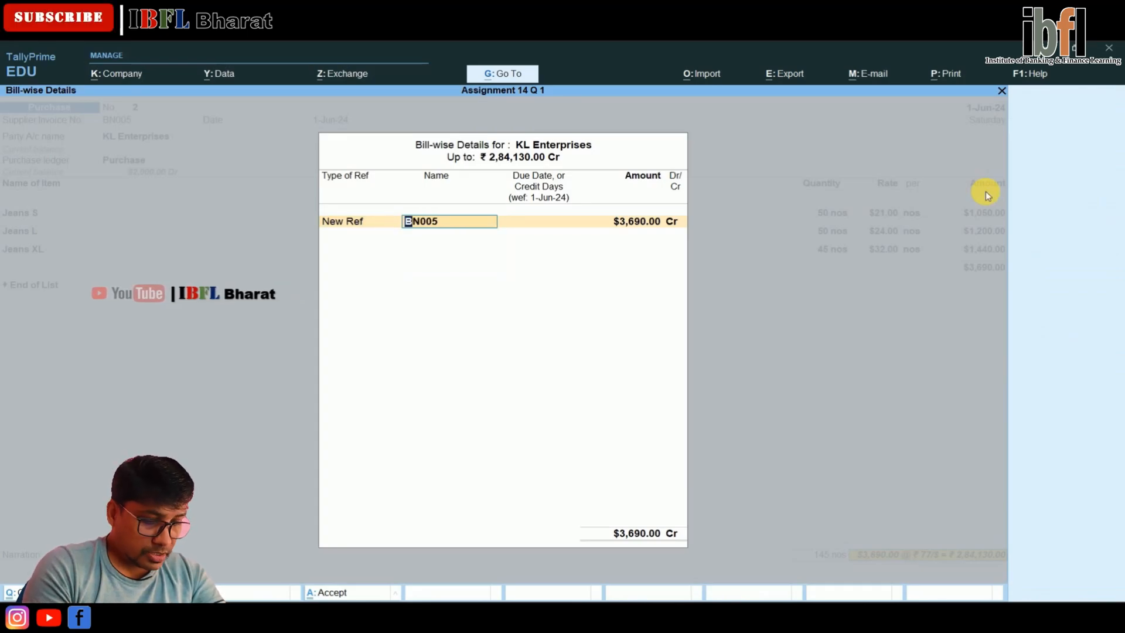
{"action": "key", "text": "Return"}
{"action": "key", "text": "Return"}
{"action": "key", "text": "Return"}
{"action": "key", "text": "Return"}
{"action": "key", "text": "Return"}
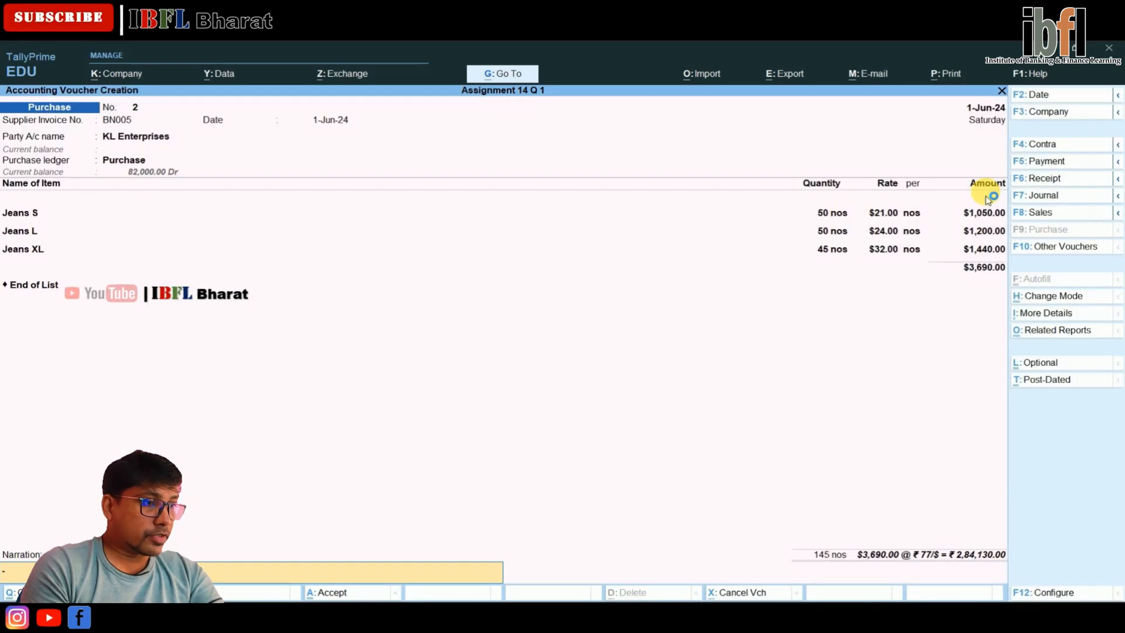
{"action": "key", "text": "Return"}
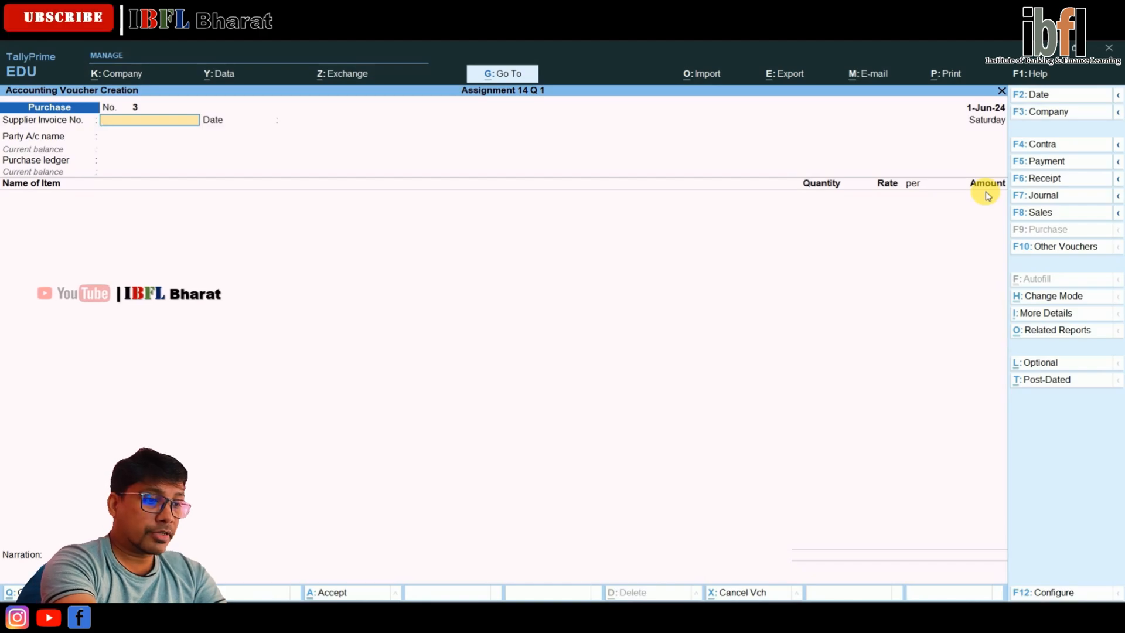
Start a sales voucher and create a new party ledger named Sony India from it
{"action": "key", "text": "F8"}
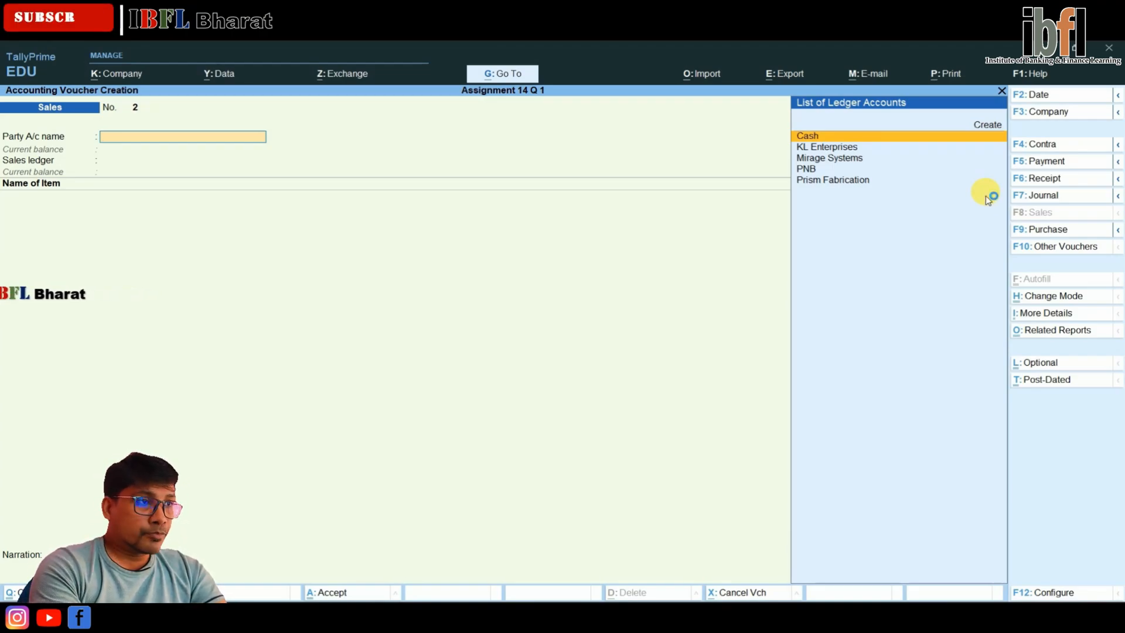
{"action": "key", "text": "Up"}
{"action": "key", "text": "Return"}
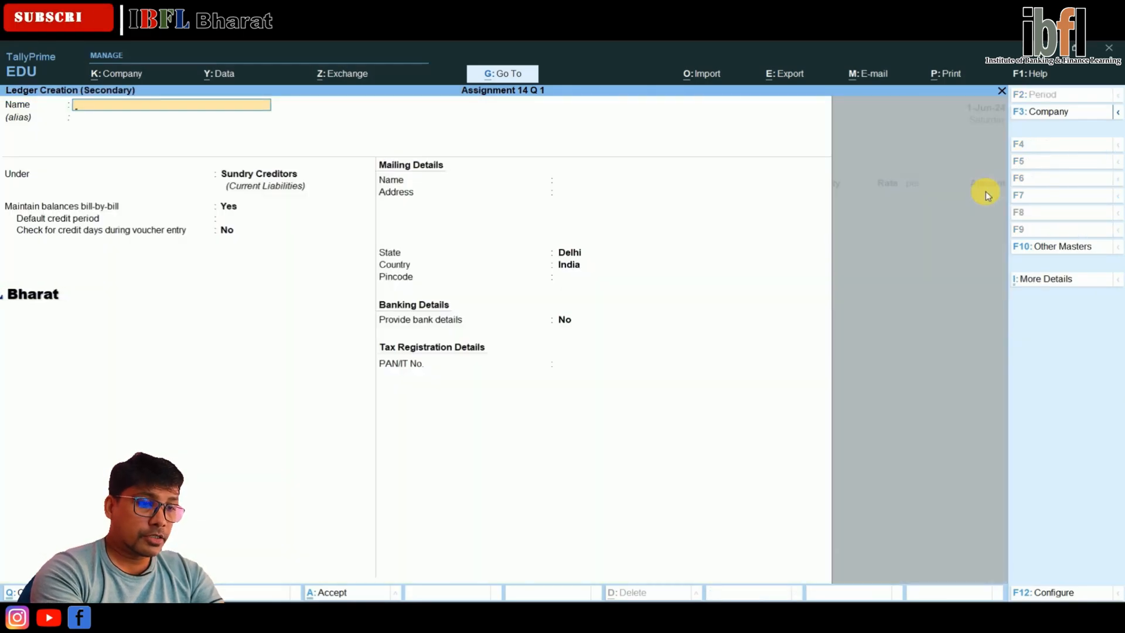
{"action": "type", "text": "Sony Insi"}
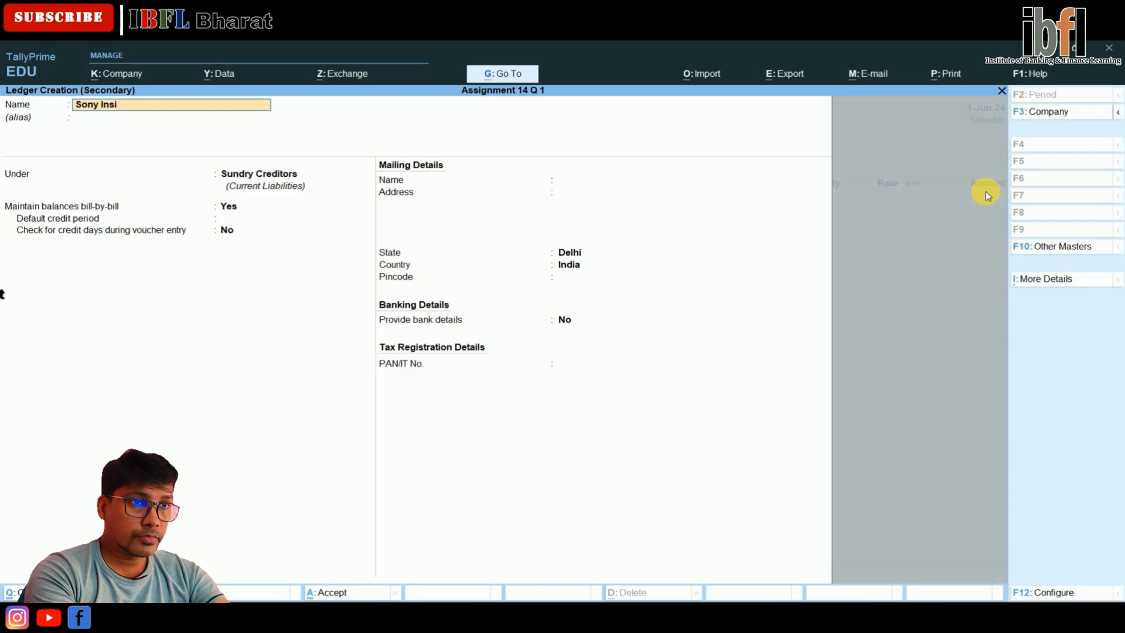
{"action": "key", "text": "BackSpace"}
{"action": "key", "text": "BackSpace"}
{"action": "type", "text": "dia"}
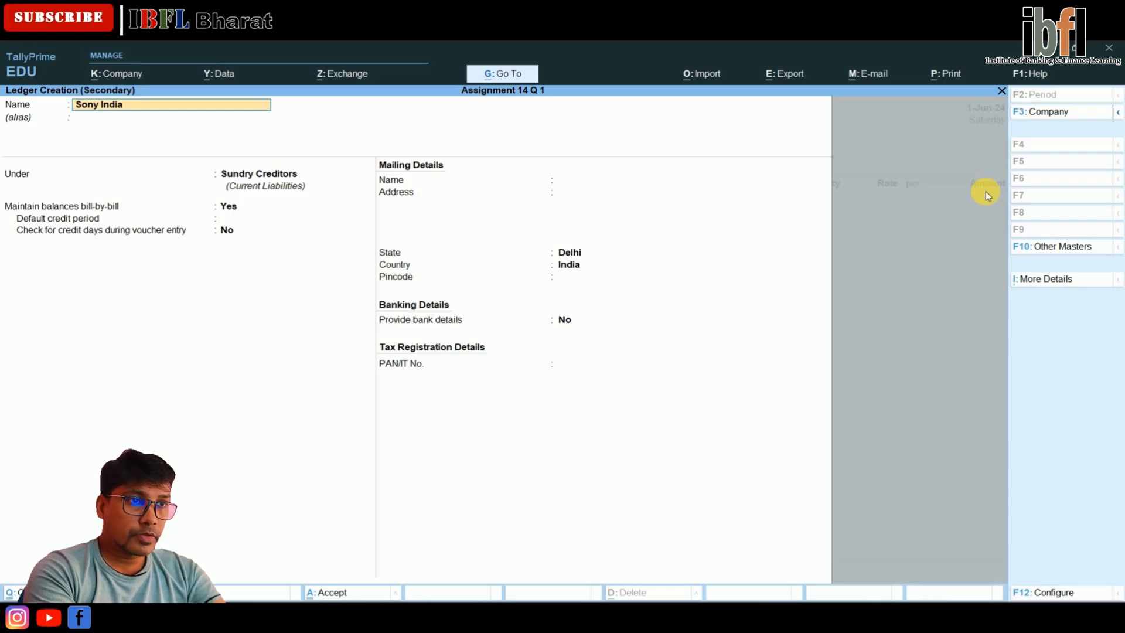
{"action": "key", "text": "Return"}
Place the Sony India ledger under Sundry Debtors, keep bill-by-bill balances and Delhi, India as its location, and save it
{"action": "type", "text": "Debt"}
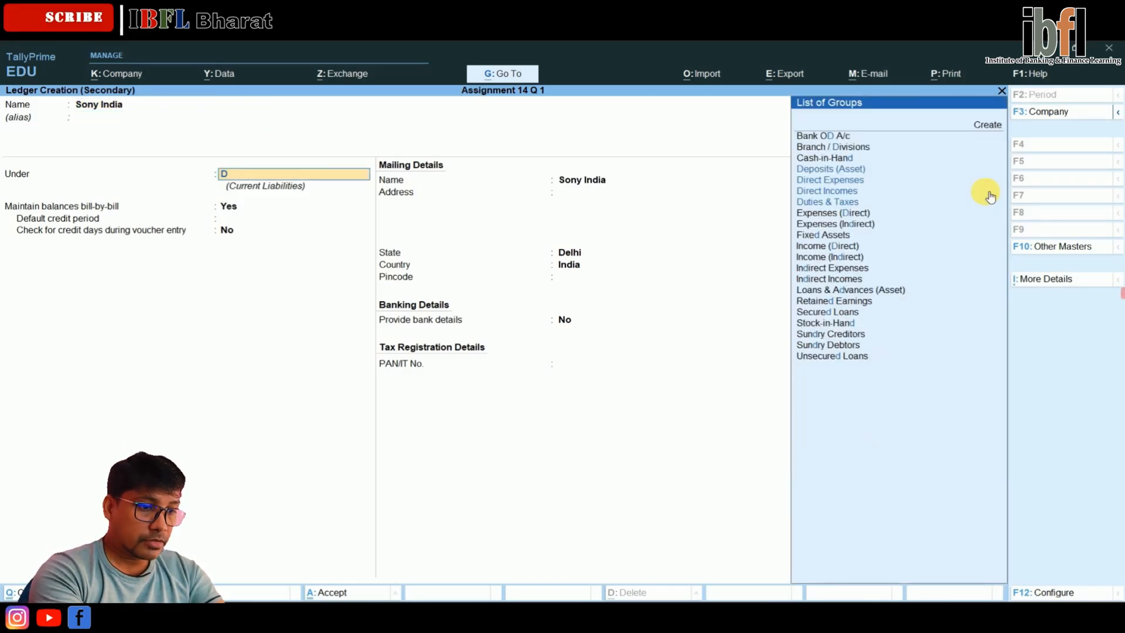
{"action": "key", "text": "Return"}
{"action": "key", "text": "Return"}
{"action": "key", "text": "Return"}
{"action": "key", "text": "Return"}
{"action": "key", "text": "Return"}
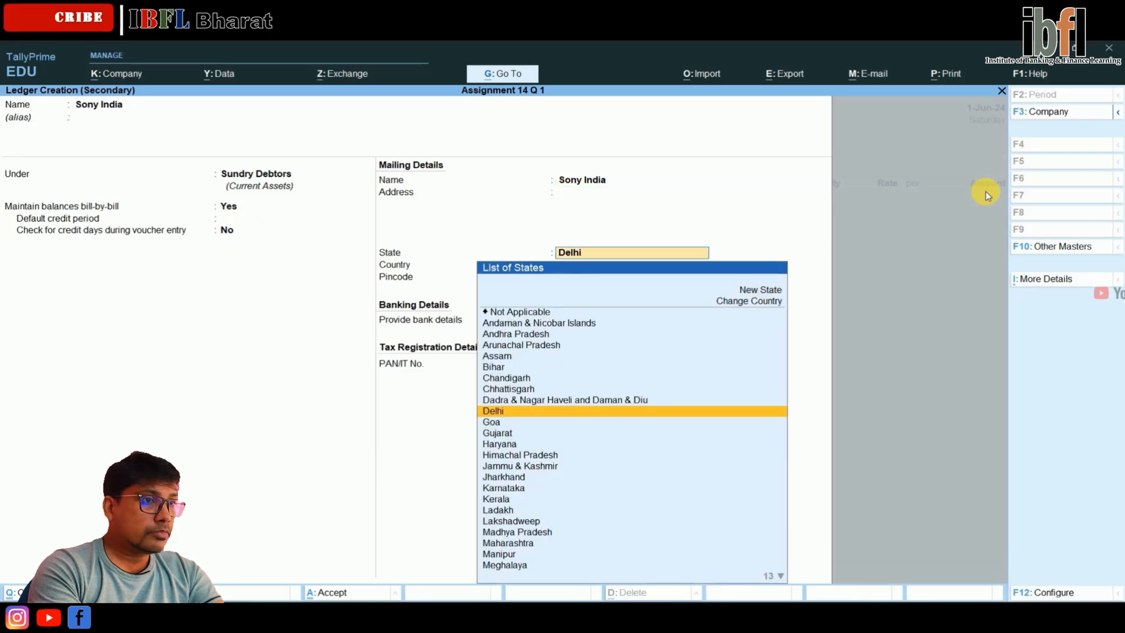
{"action": "key", "text": "Return"}
{"action": "key", "text": "Return"}
{"action": "key", "text": "Return"}
{"action": "key", "text": "Return"}
Accept the dispatch and party details unchanged and use Sales as the sales ledger
{"action": "key", "text": "Return"}
{"action": "key", "text": "Return"}
{"action": "key", "text": "Return"}
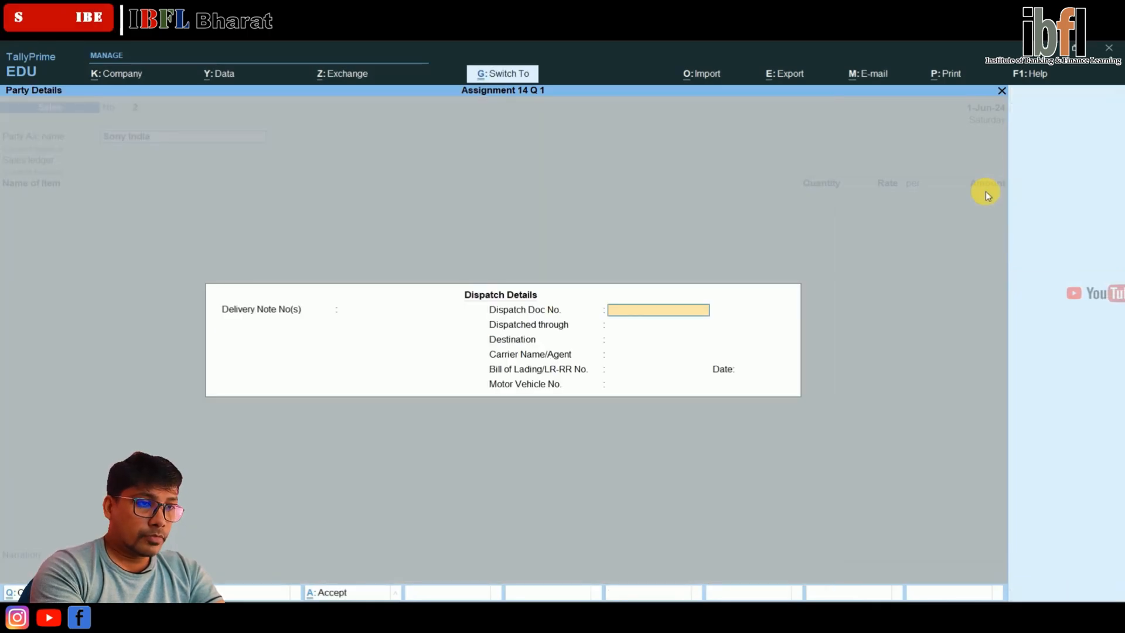
{"action": "key", "text": "ctrl+a"}
{"action": "key", "text": "ctrl+a"}
{"action": "key", "text": "Return"}
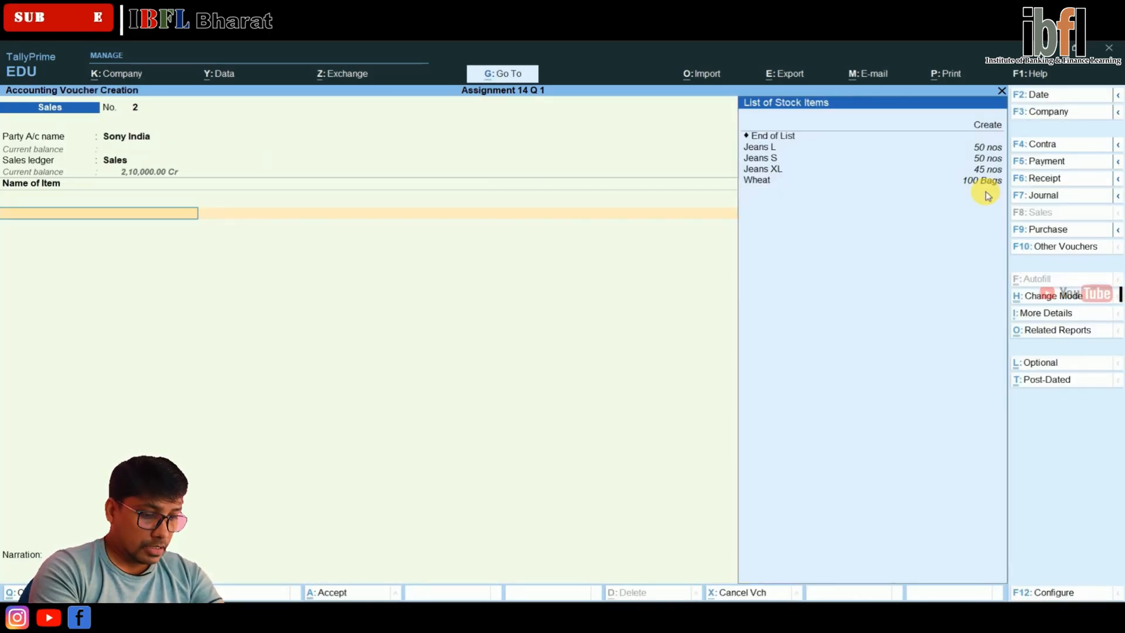
Add Jeans S to the sales voucher with 30 nos from Main Location at $24 per nos
{"action": "type", "text": "j"}
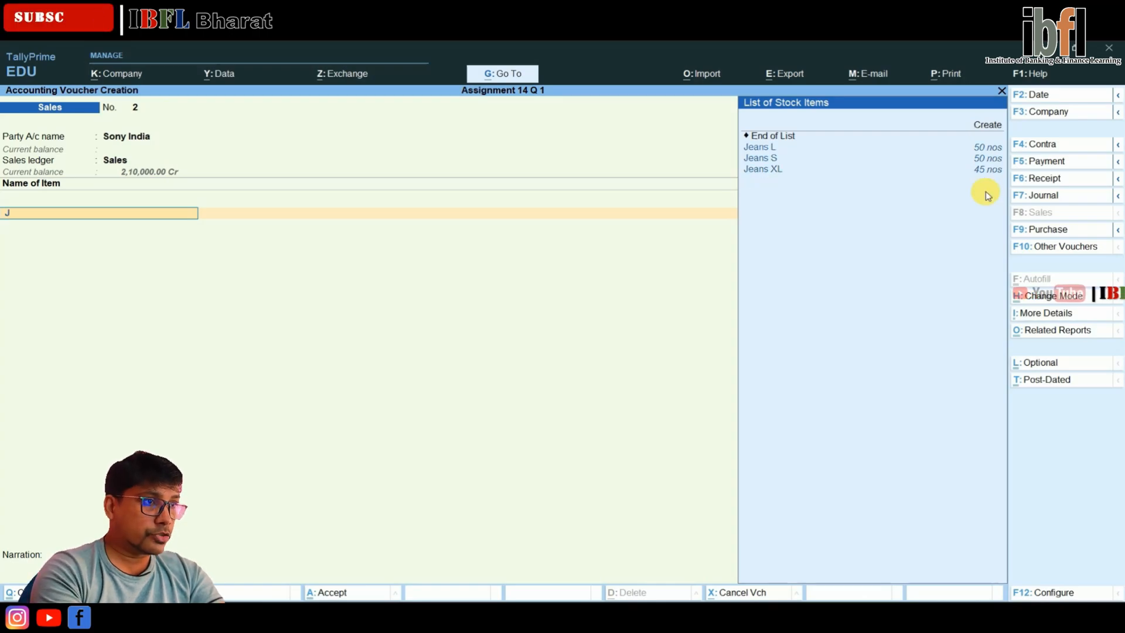
{"action": "key", "text": "Down"}
{"action": "key", "text": "Return"}
{"action": "key", "text": "Return"}
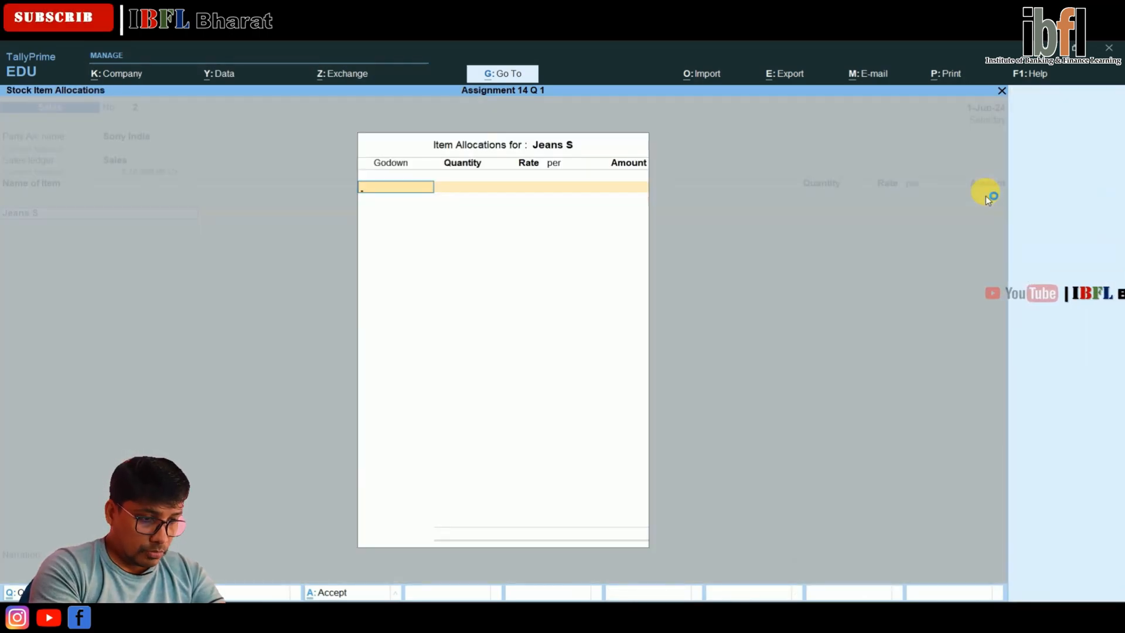
{"action": "key", "text": "Return"}
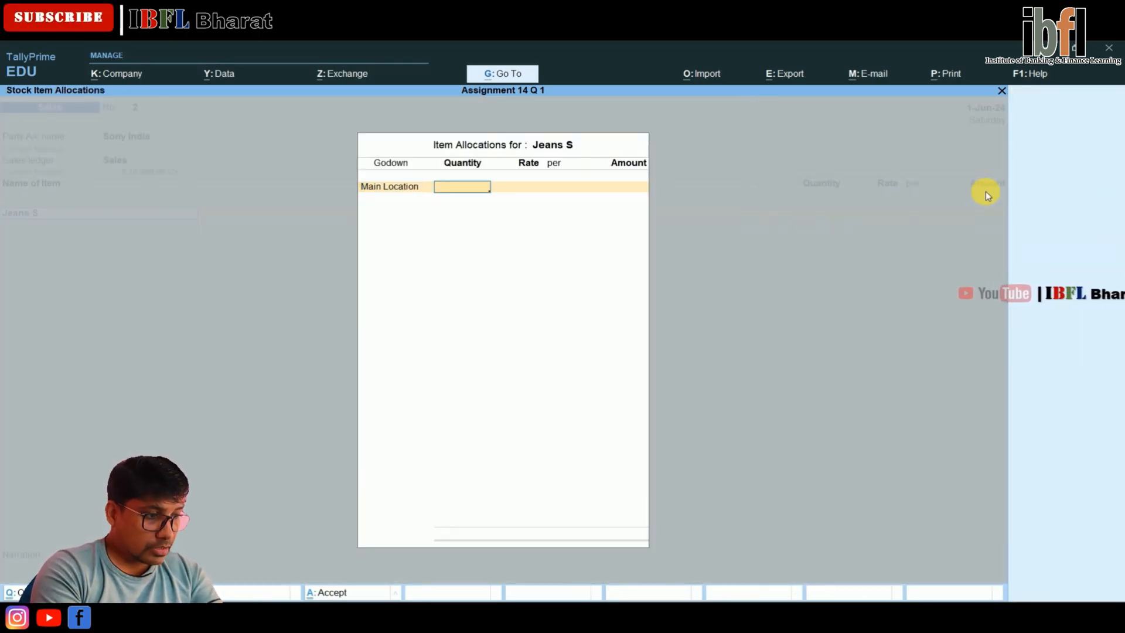
{"action": "type", "text": "30"}
{"action": "key", "text": "Return"}
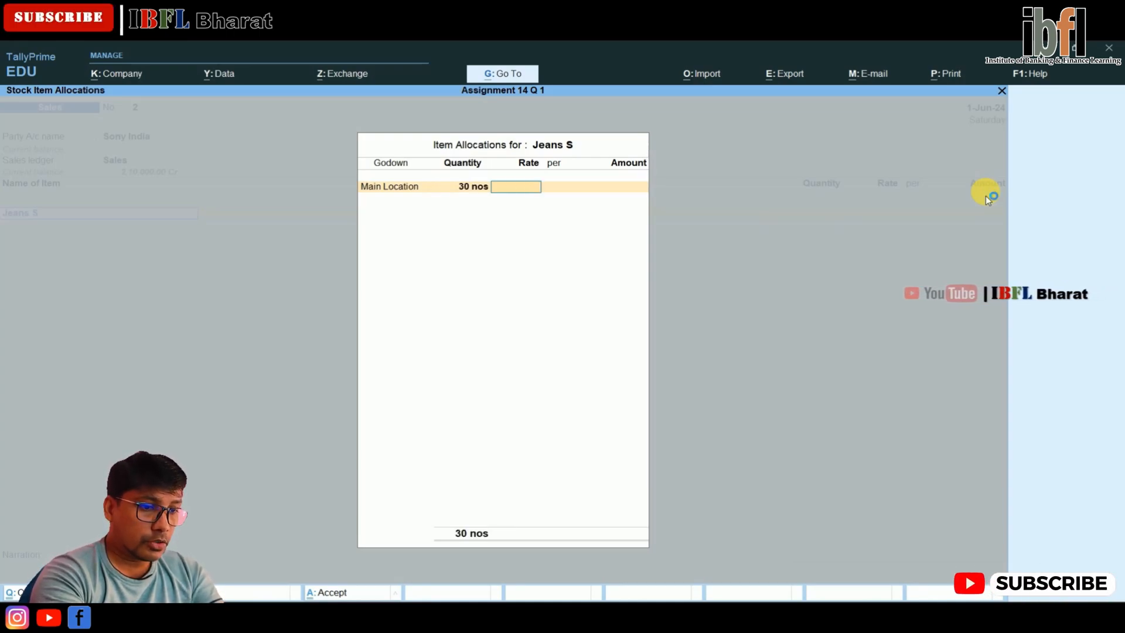
{"action": "type", "text": "$24"}
{"action": "key", "text": "Return"}
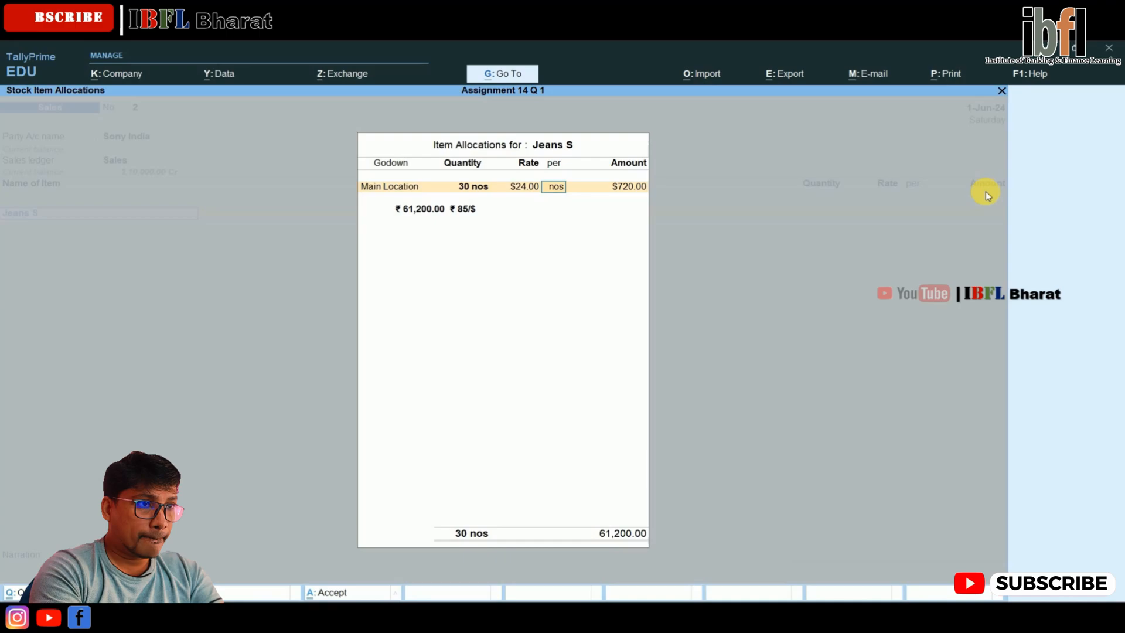
Set the Jeans S exchange rate to ₹ 89.53/$ and complete its item allocation
{"action": "key", "text": "Return"}
{"action": "key", "text": "Return"}
{"action": "key", "text": "BackSpace"}
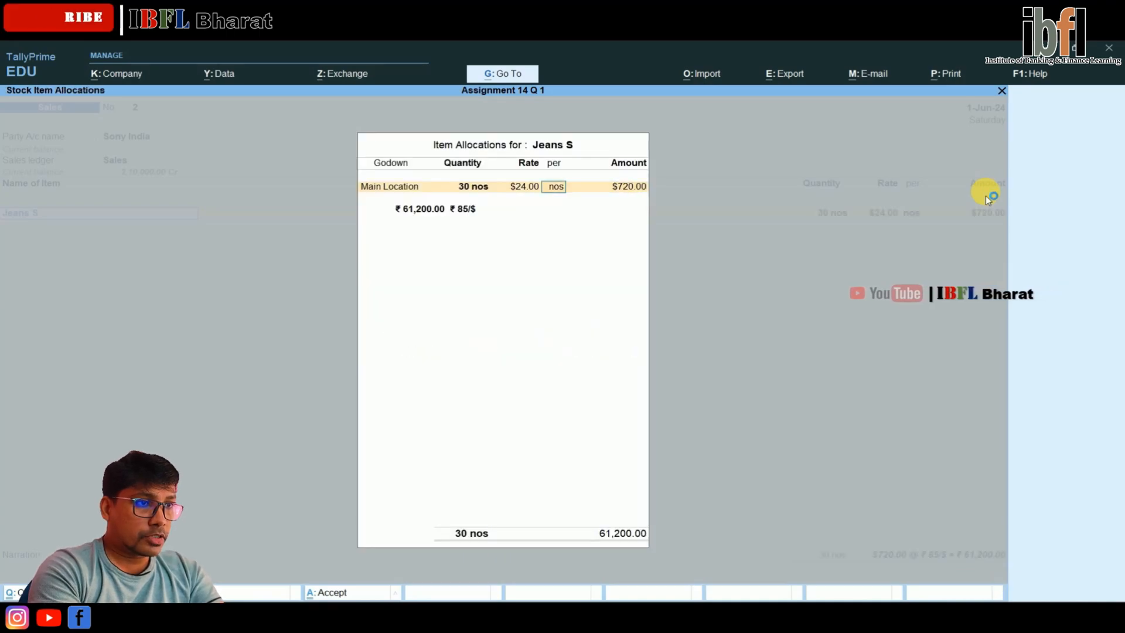
{"action": "key", "text": "Return"}
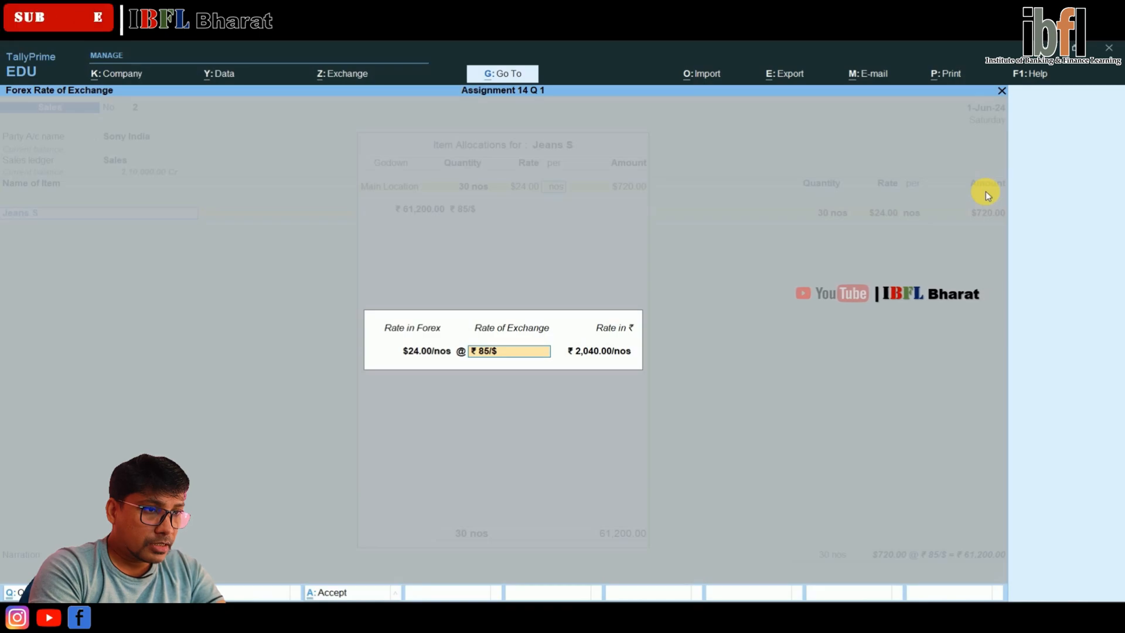
{"action": "type", "text": "89."}
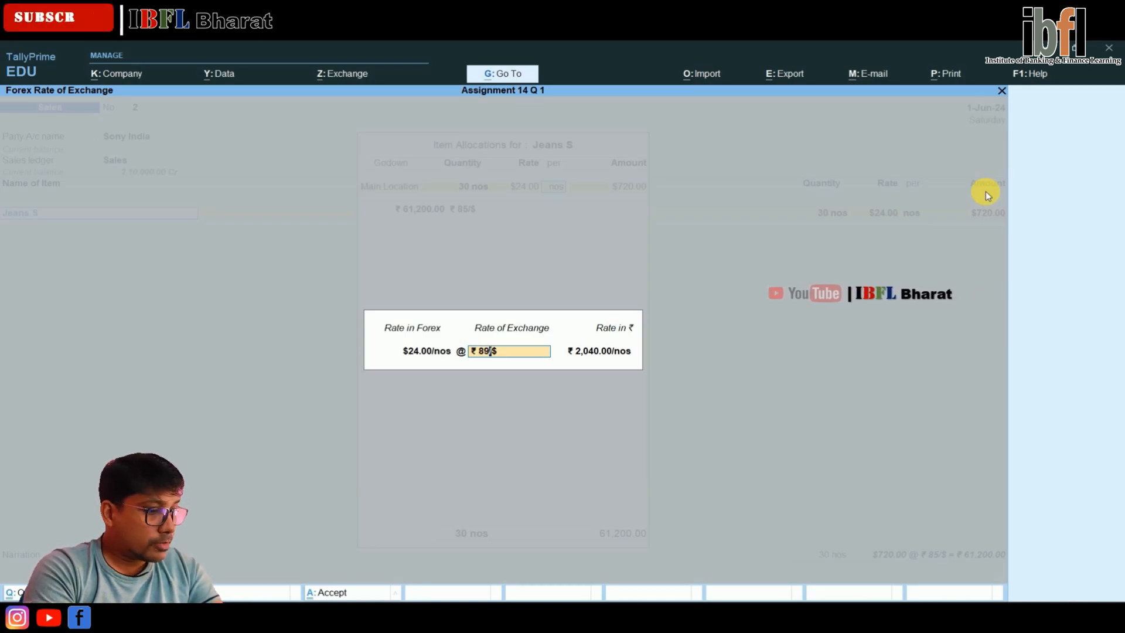
{"action": "type", "text": "53"}
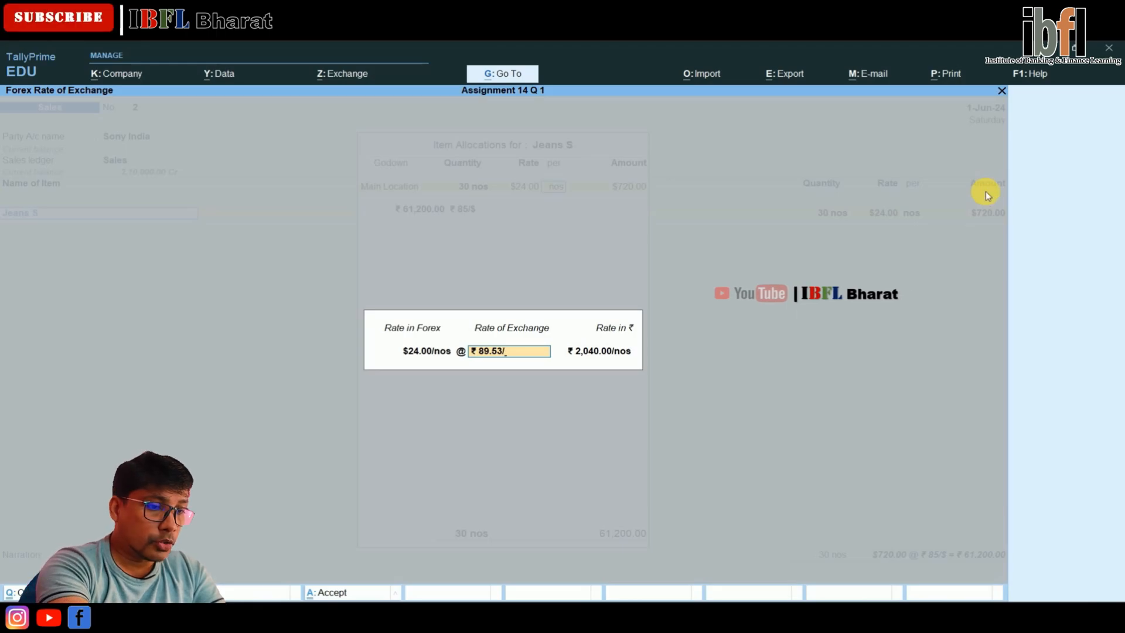
{"action": "type", "text": "/"}
{"action": "key", "text": "Return"}
{"action": "key", "text": "Return"}
{"action": "key", "text": "Return"}
{"action": "key", "text": "Return"}
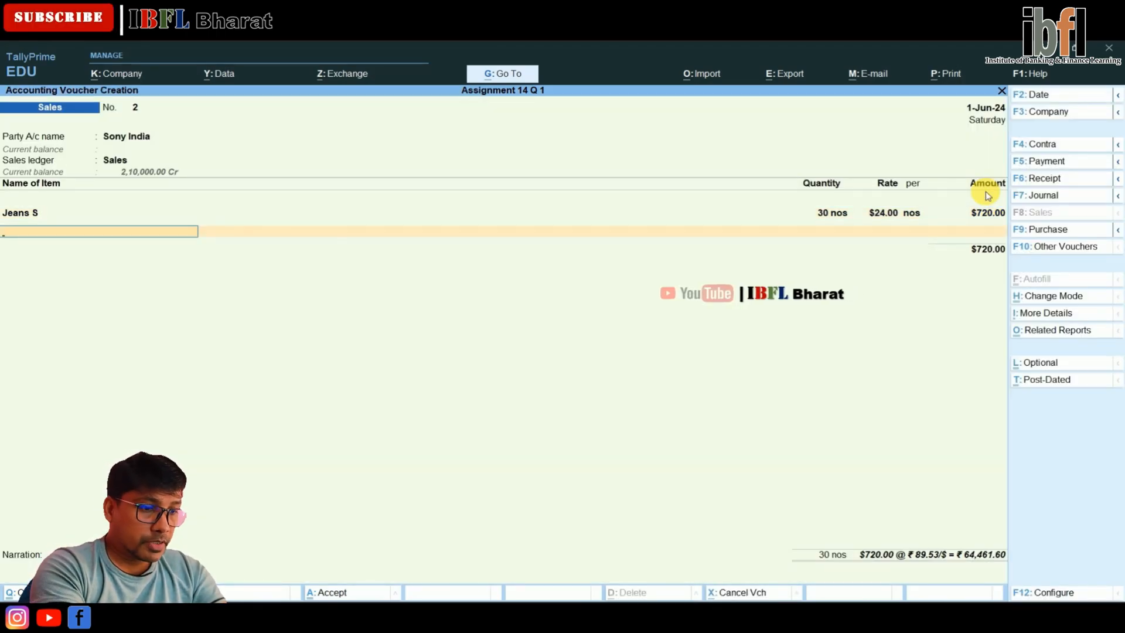
Add Jeans L to the sales voucher with 50 nos from Main Location and no item description
{"action": "type", "text": "Je"}
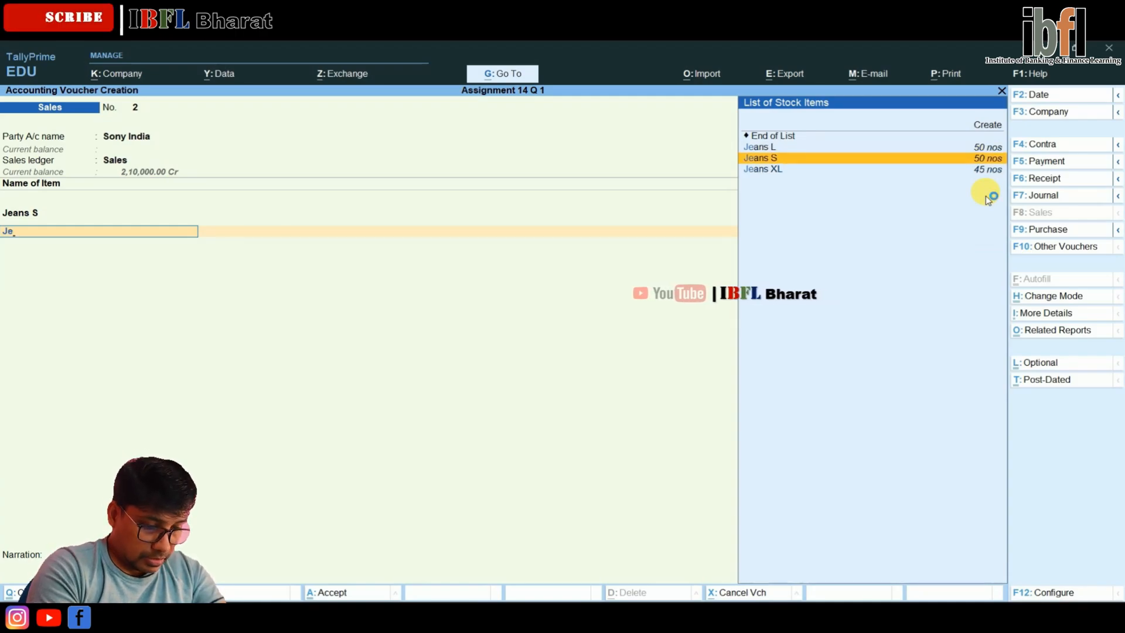
{"action": "key", "text": "Up"}
{"action": "key", "text": "Return"}
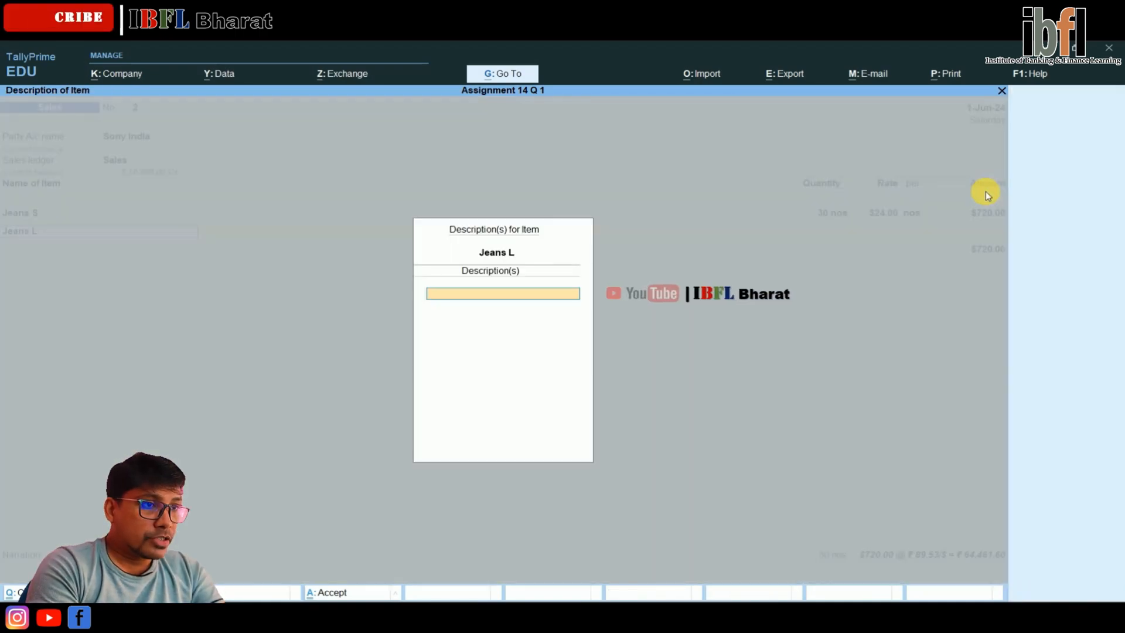
{"action": "key", "text": "Return"}
{"action": "key", "text": "Return"}
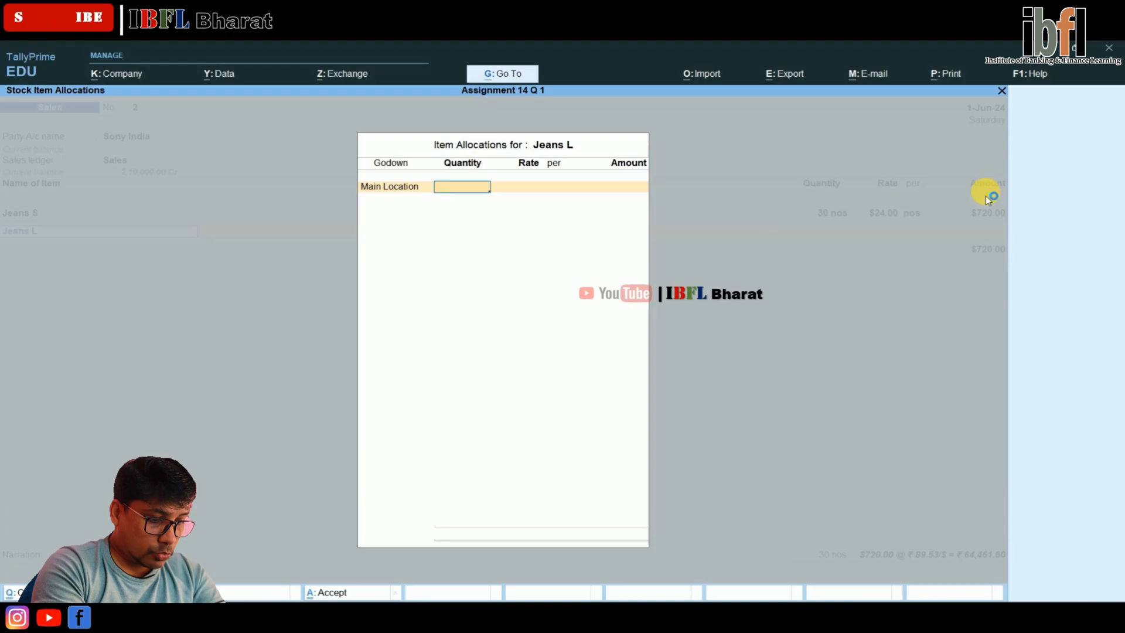
{"action": "type", "text": "50"}
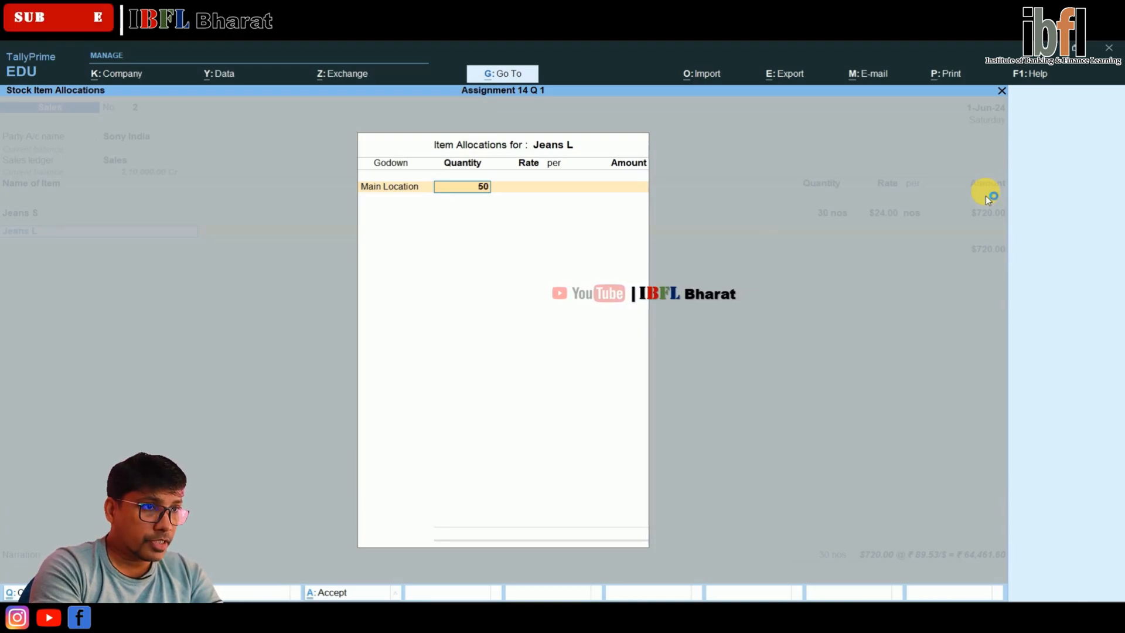
{"action": "key", "text": "Return"}
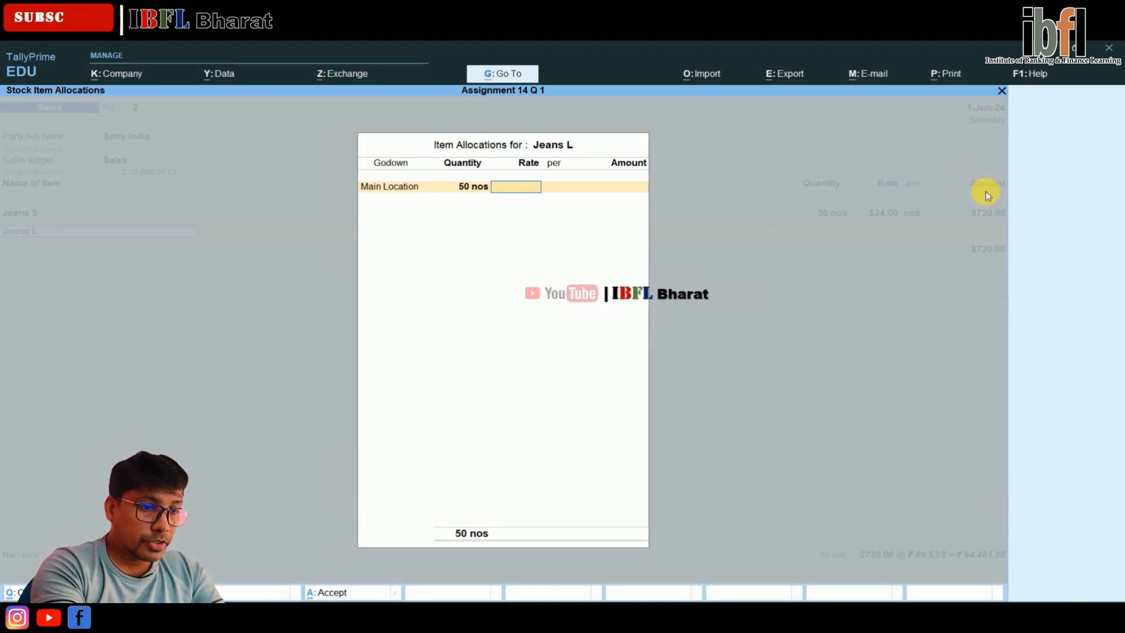
Price Jeans L at $29 per nos, keep the ₹ 89.53/$ exchange rate and complete its item allocation
{"action": "type", "text": "29"}
{"action": "key", "text": "Return"}
{"action": "key", "text": "Return"}
{"action": "key", "text": "Return"}
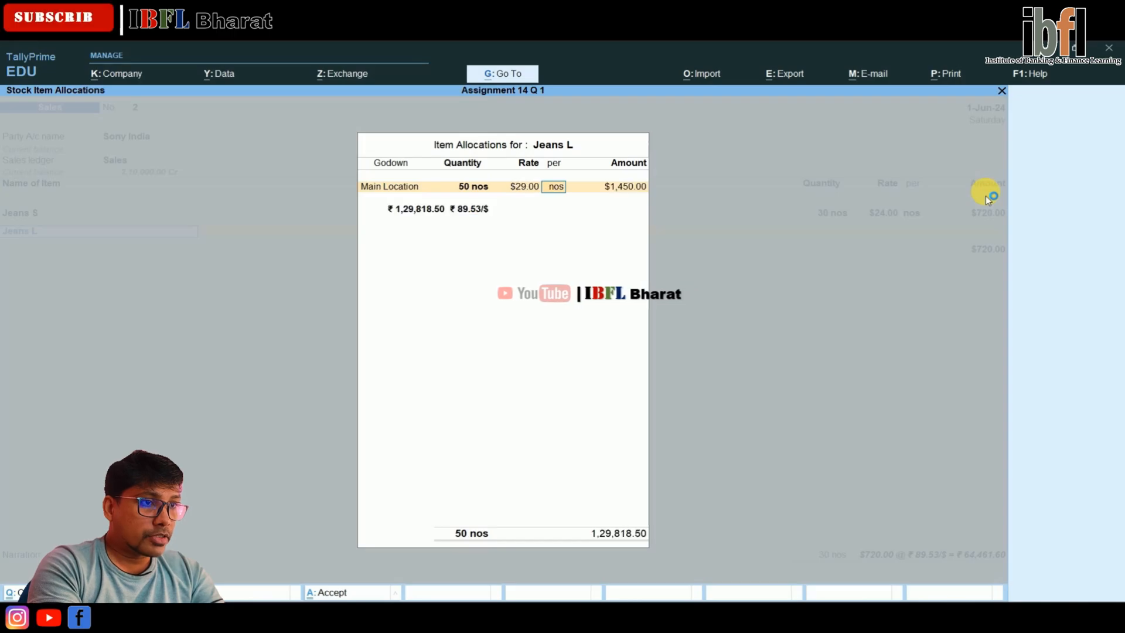
{"action": "key", "text": "Return"}
{"action": "key", "text": "Return"}
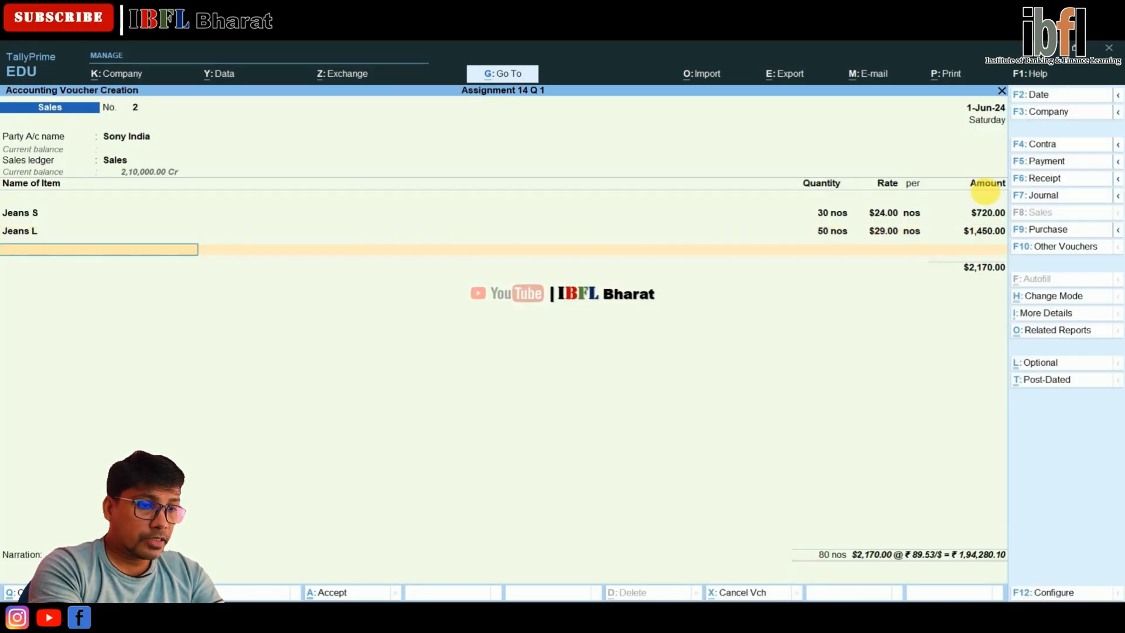
Add Jeans XL to the sales voucher with 45 nos from Main Location and no item description
{"action": "type", "text": "J"}
{"action": "key", "text": "Down"}
{"action": "key", "text": "Down"}
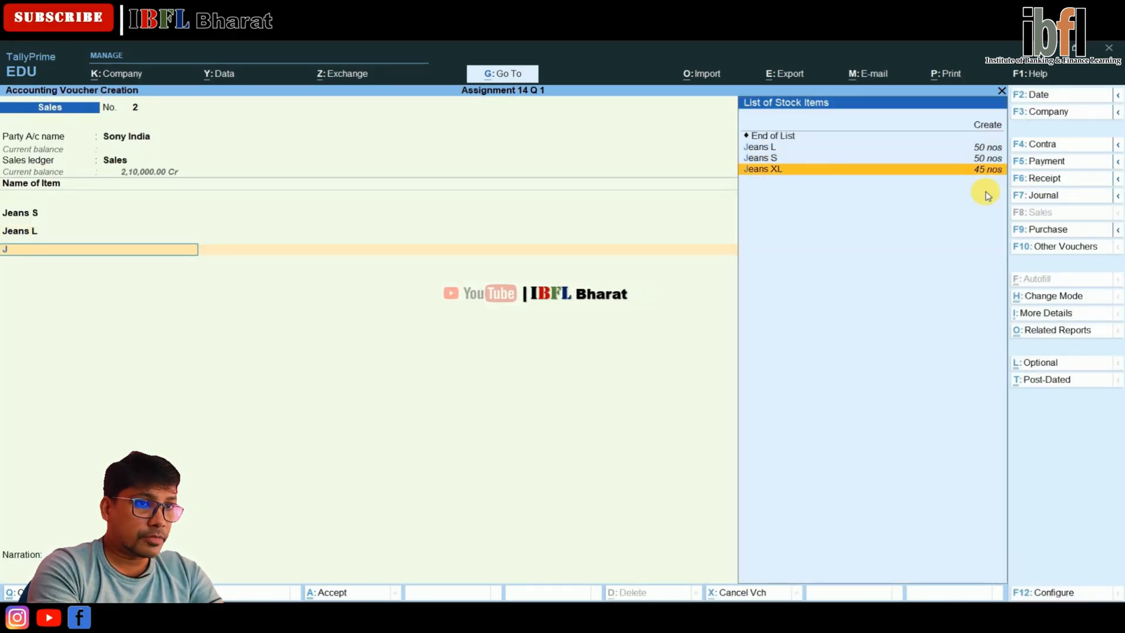
{"action": "key", "text": "Return"}
{"action": "key", "text": "Return"}
{"action": "key", "text": "Return"}
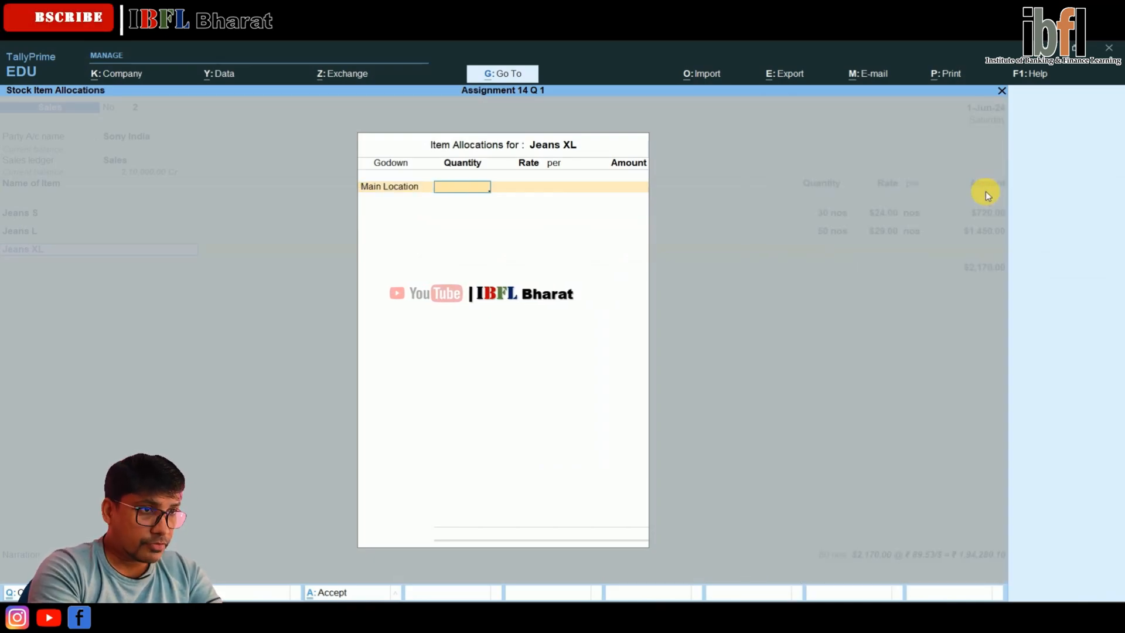
{"action": "type", "text": "45"}
{"action": "key", "text": "Return"}
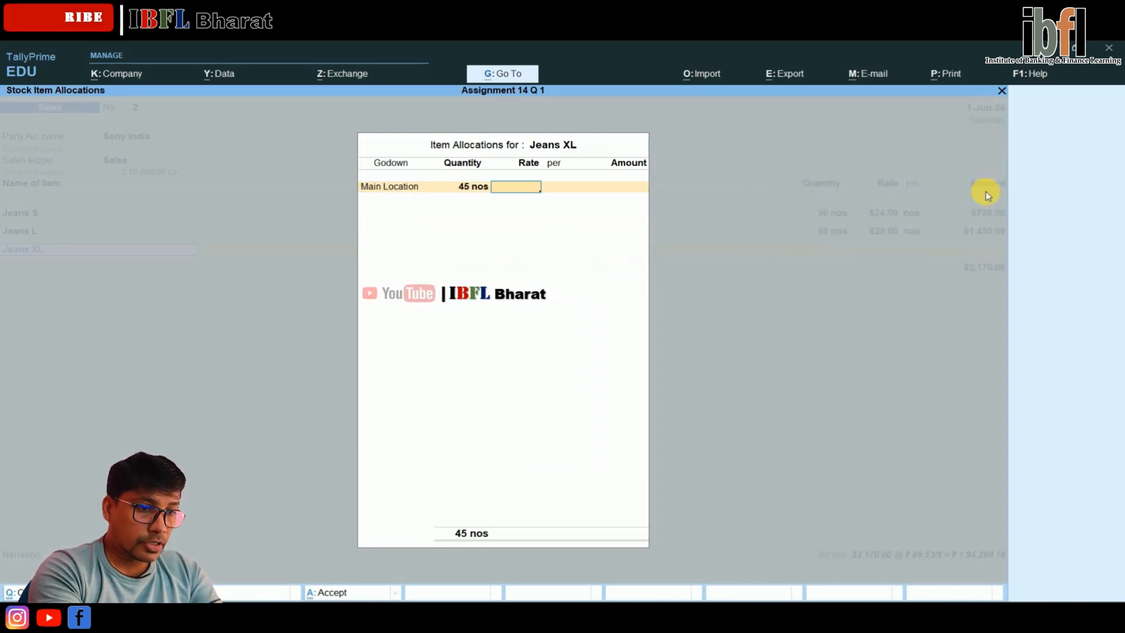
Price Jeans XL at $35 per nos, keep the ₹ 89.53/$ exchange rate and complete its item allocation
{"action": "type", "text": "35"}
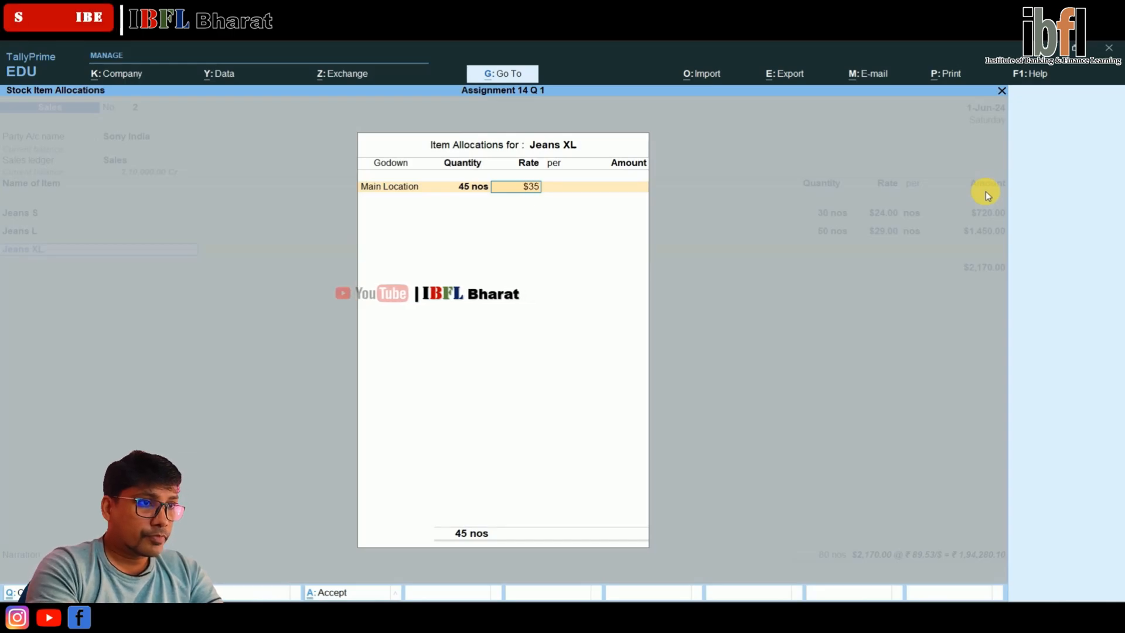
{"action": "key", "text": "Return"}
{"action": "key", "text": "Return"}
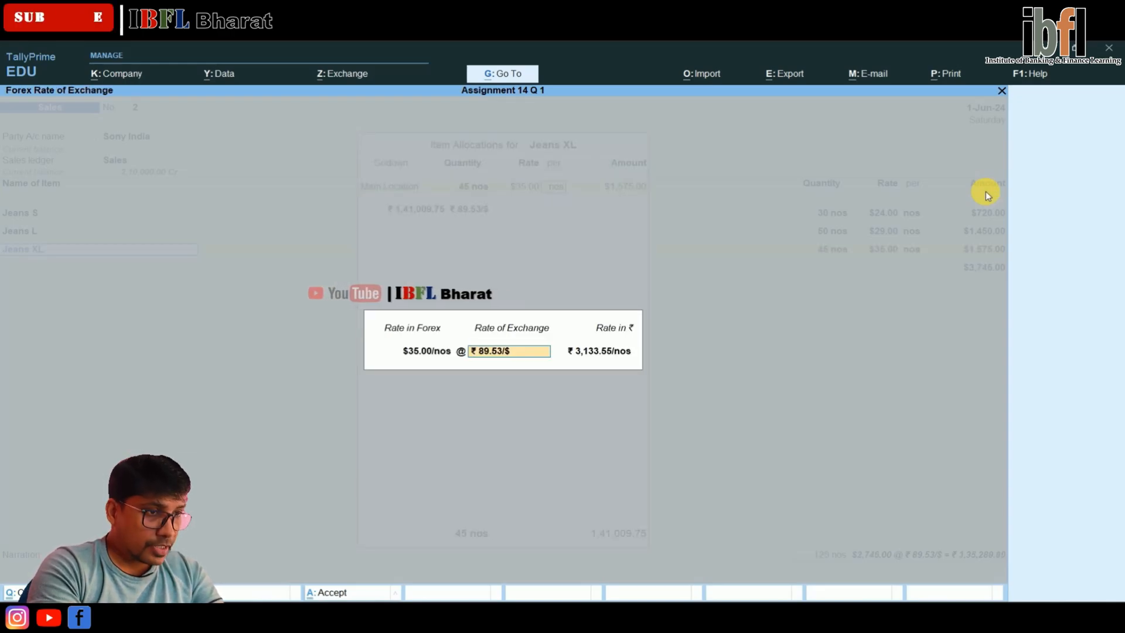
{"action": "key", "text": "Return"}
End the item list and name Sony India's new bill reference BN Sale/S/002
{"action": "key", "text": "Return"}
{"action": "key", "text": "Return"}
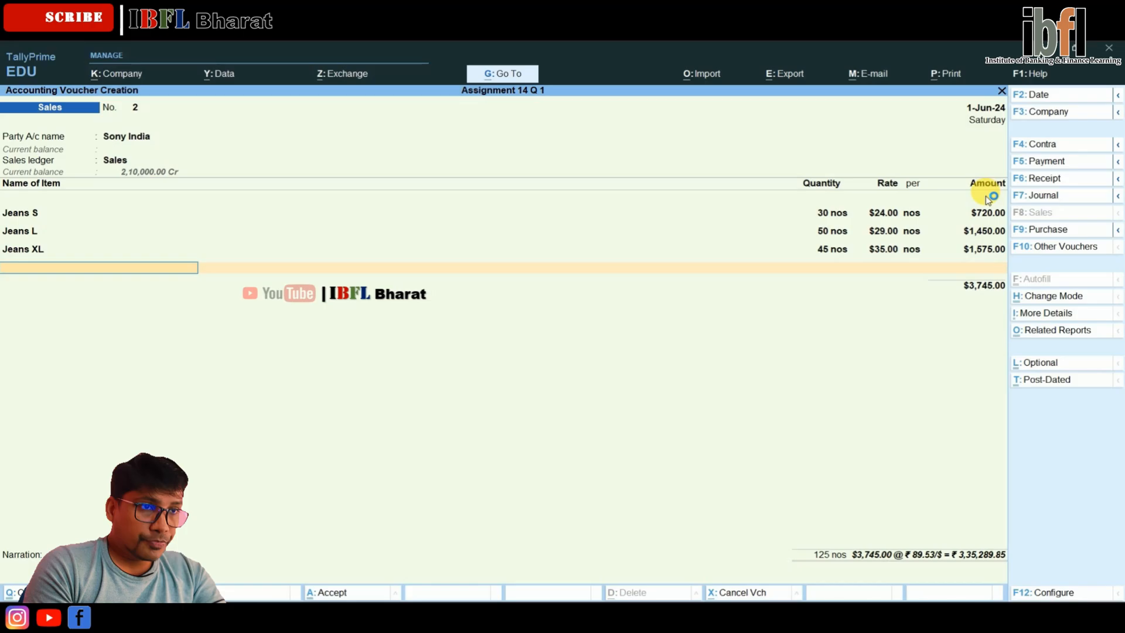
{"action": "key", "text": "Return"}
{"action": "key", "text": "Return"}
{"action": "key", "text": "Return"}
{"action": "key", "text": "Return"}
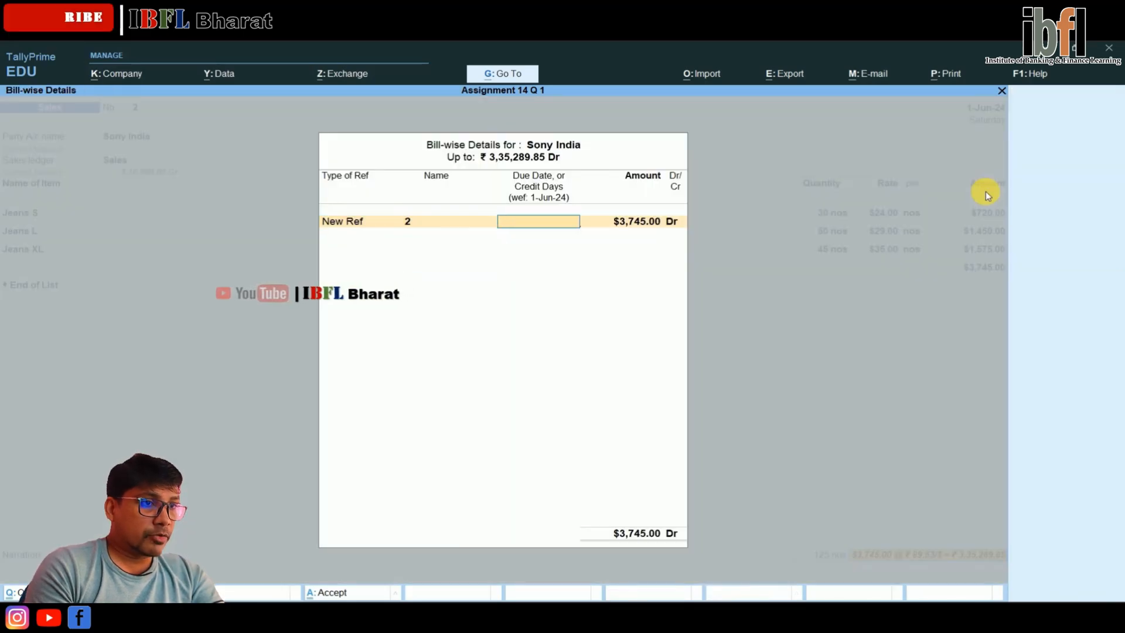
{"action": "key", "text": "BackSpace"}
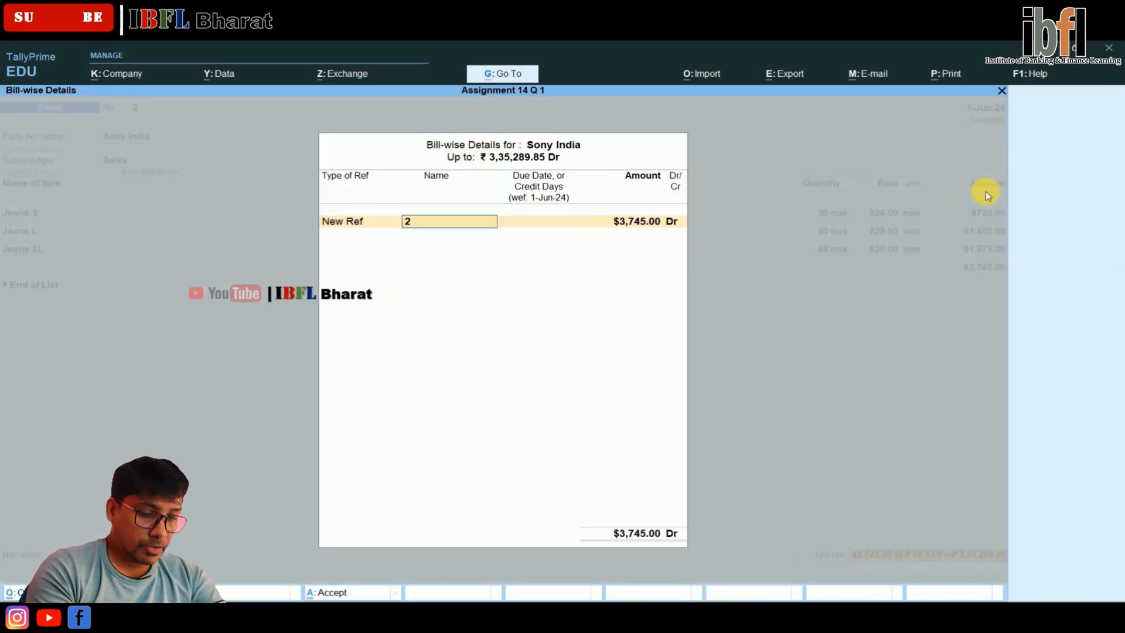
{"action": "key", "text": "BackSpace"}
{"action": "type", "text": "BN"}
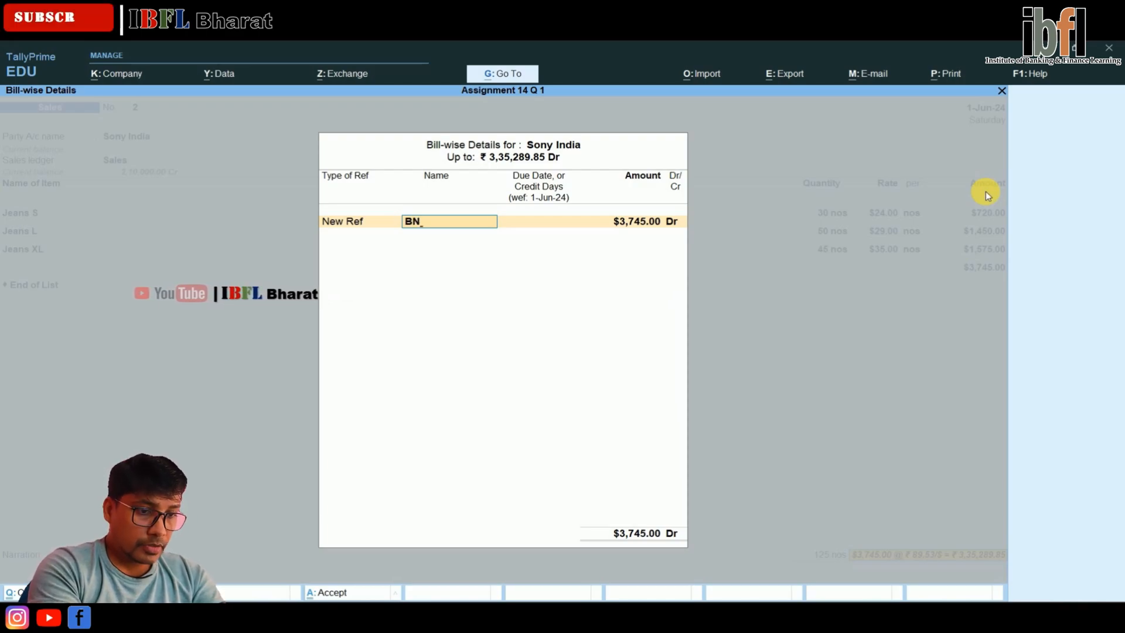
{"action": "type", "text": " Sale/"}
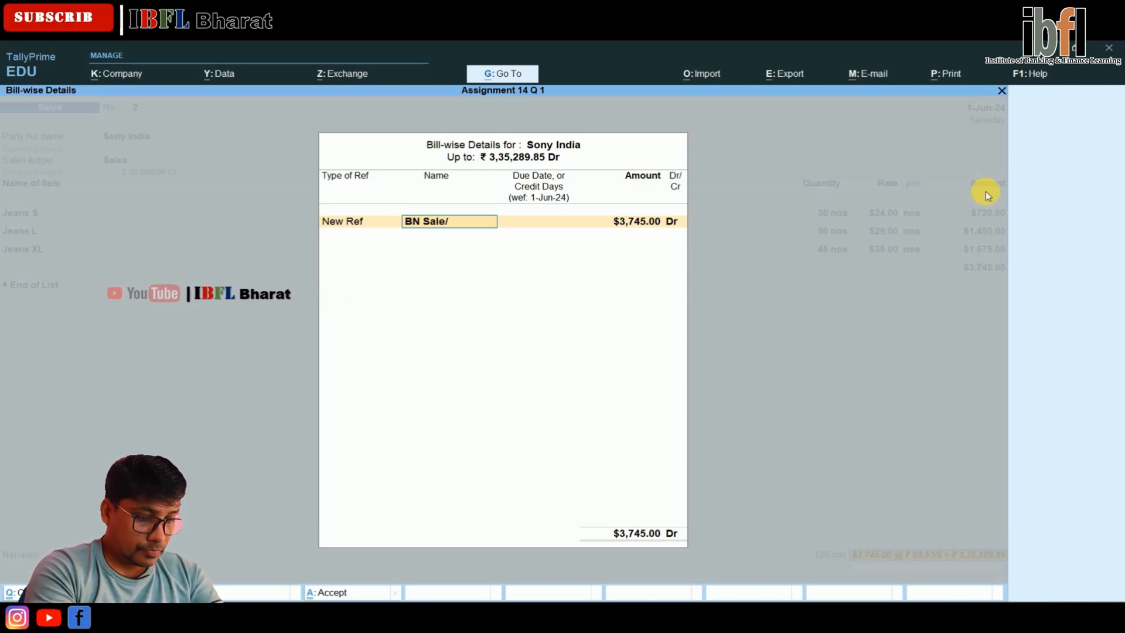
{"action": "type", "text": "S/002"}
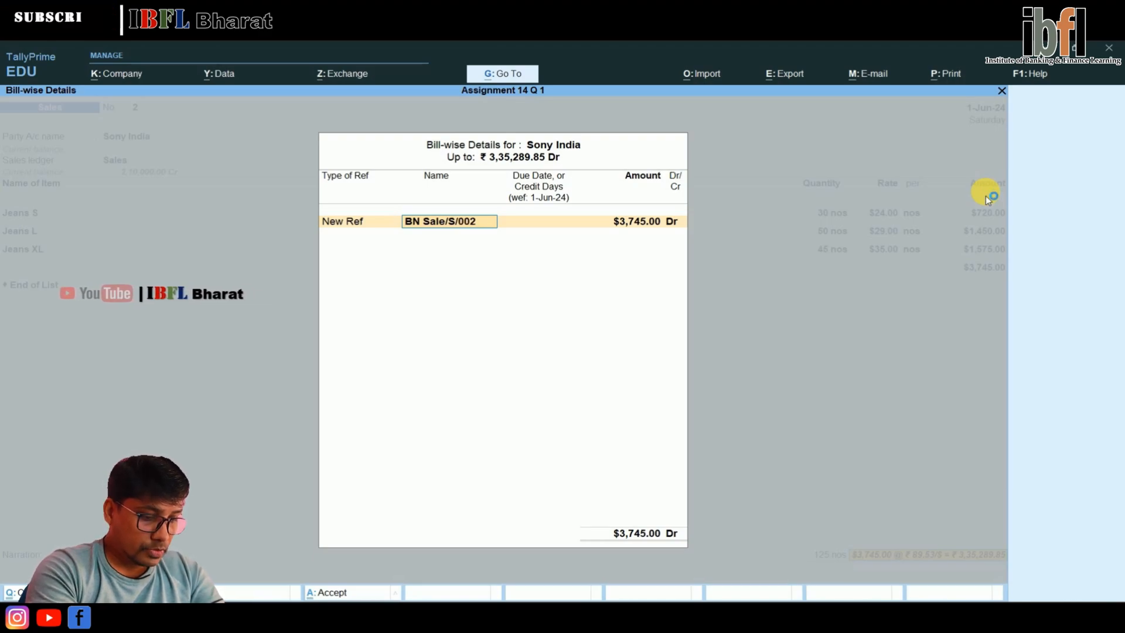
{"action": "key", "text": "Return"}
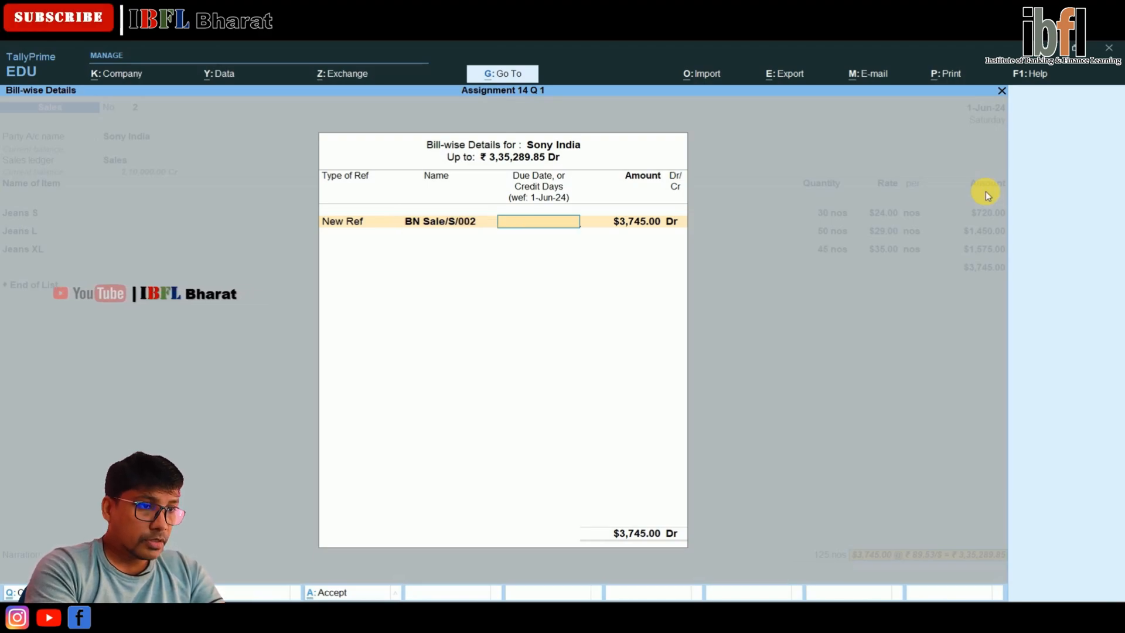
Accept the full bill amount without credit days and save the sales voucher without a narration
{"action": "key", "text": "Return"}
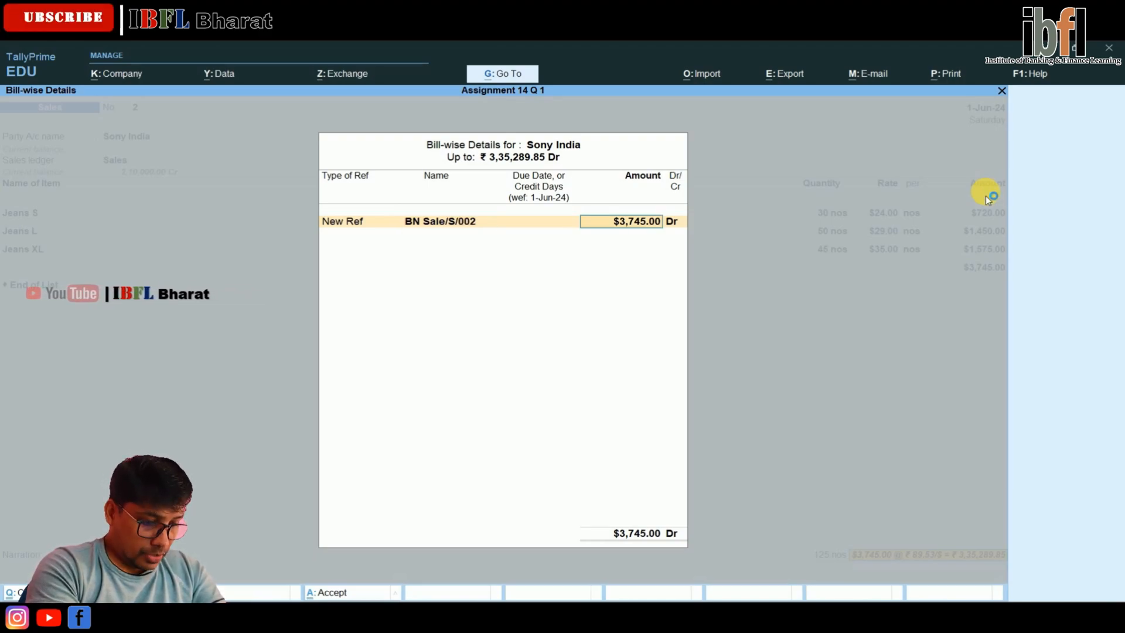
{"action": "key", "text": "Return"}
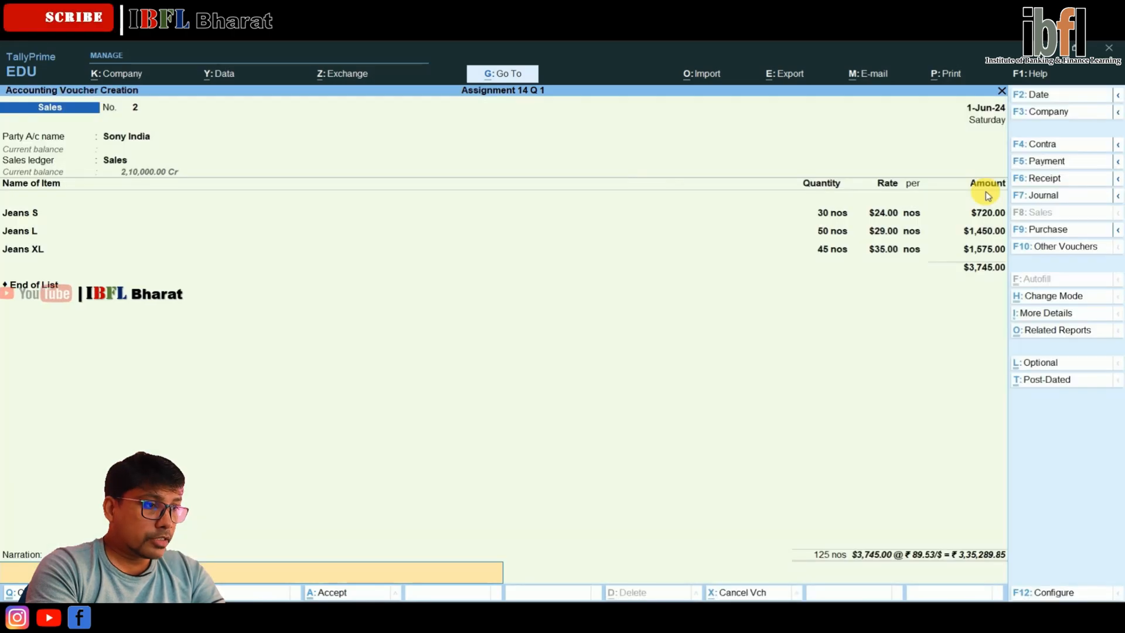
{"action": "key", "text": "Return"}
{"action": "key", "text": "Return"}
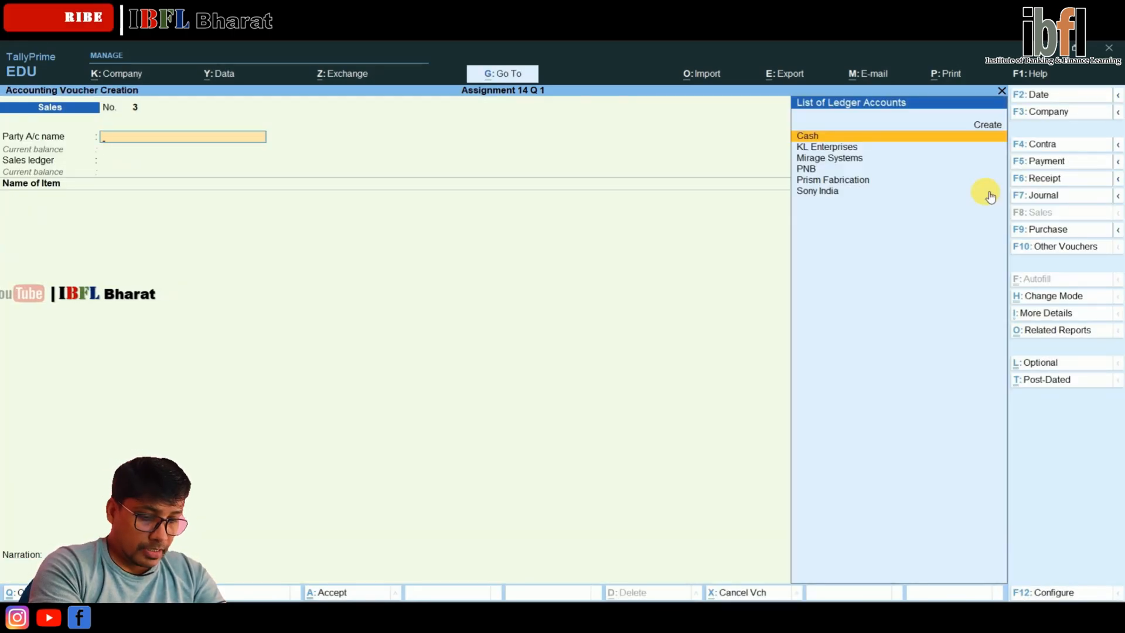
Set the voucher date to 1-Jul-24 and switch to a receipt voucher
{"action": "key", "text": "F2"}
{"action": "type", "text": "1.7"}
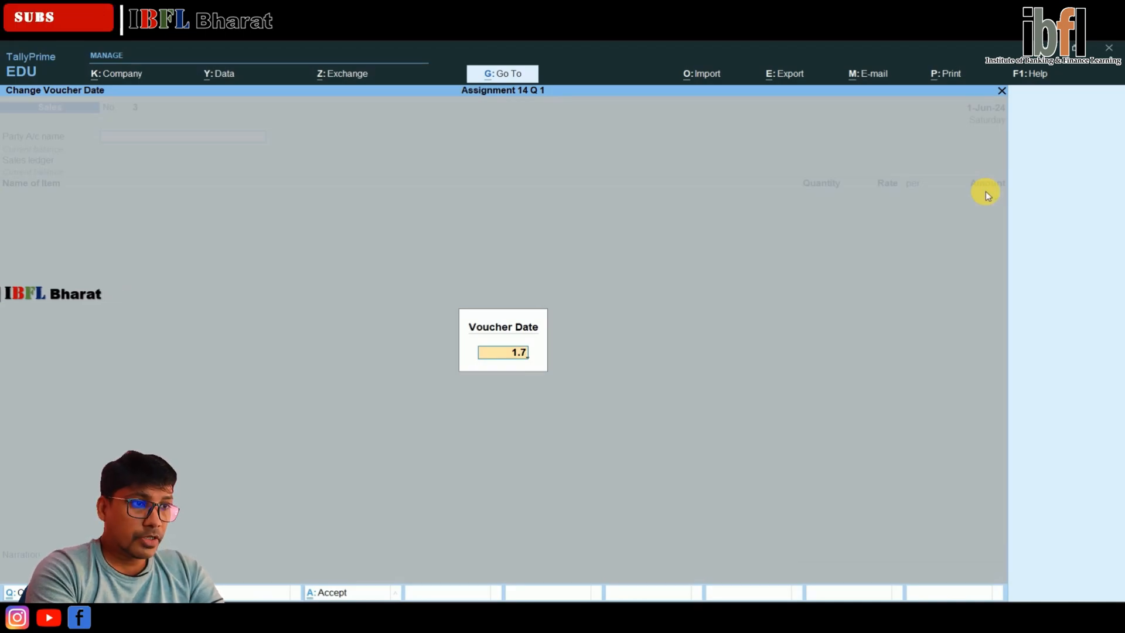
{"action": "key", "text": "Return"}
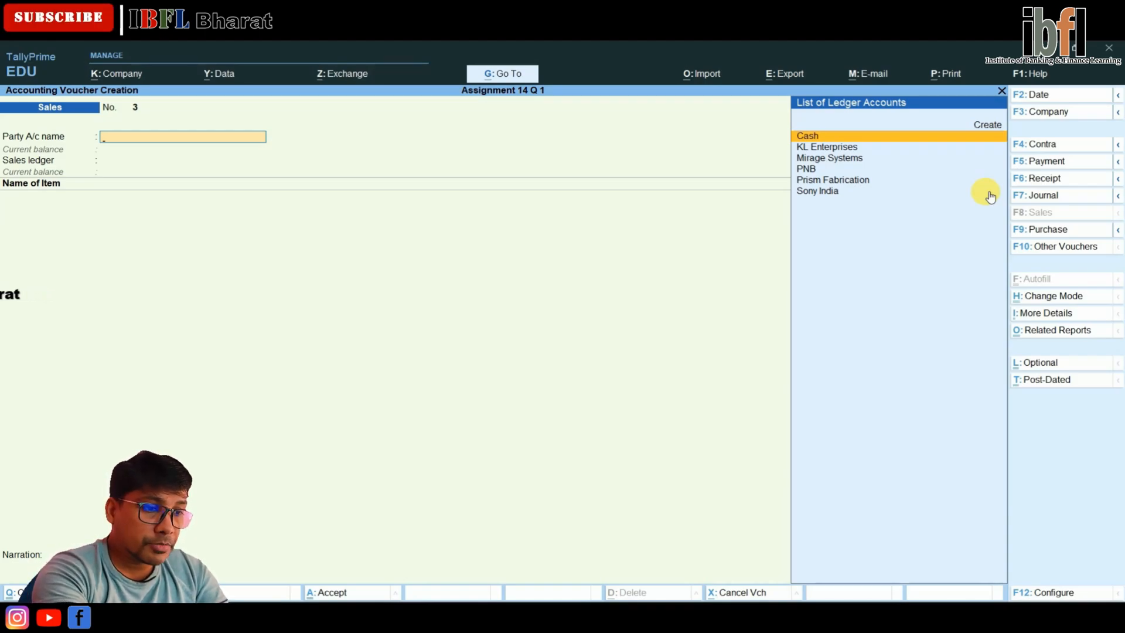
{"action": "key", "text": "F6"}
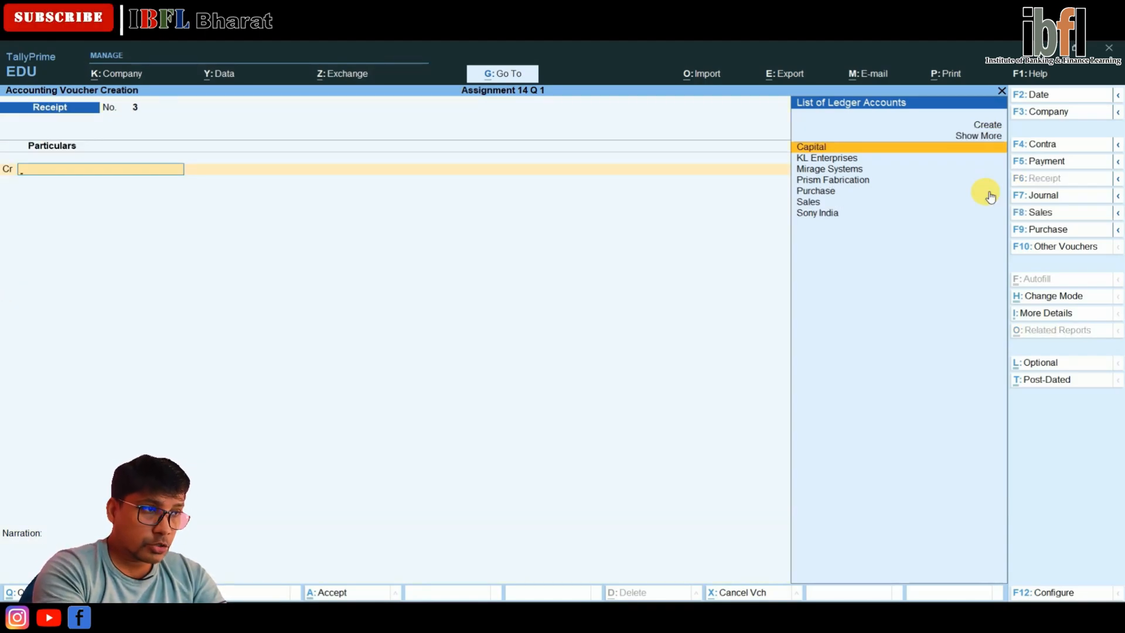
Credit Sony India with $2,760 in the receipt voucher
{"action": "type", "text": "s"}
{"action": "key", "text": "Down"}
{"action": "key", "text": "Down"}
{"action": "key", "text": "Return"}
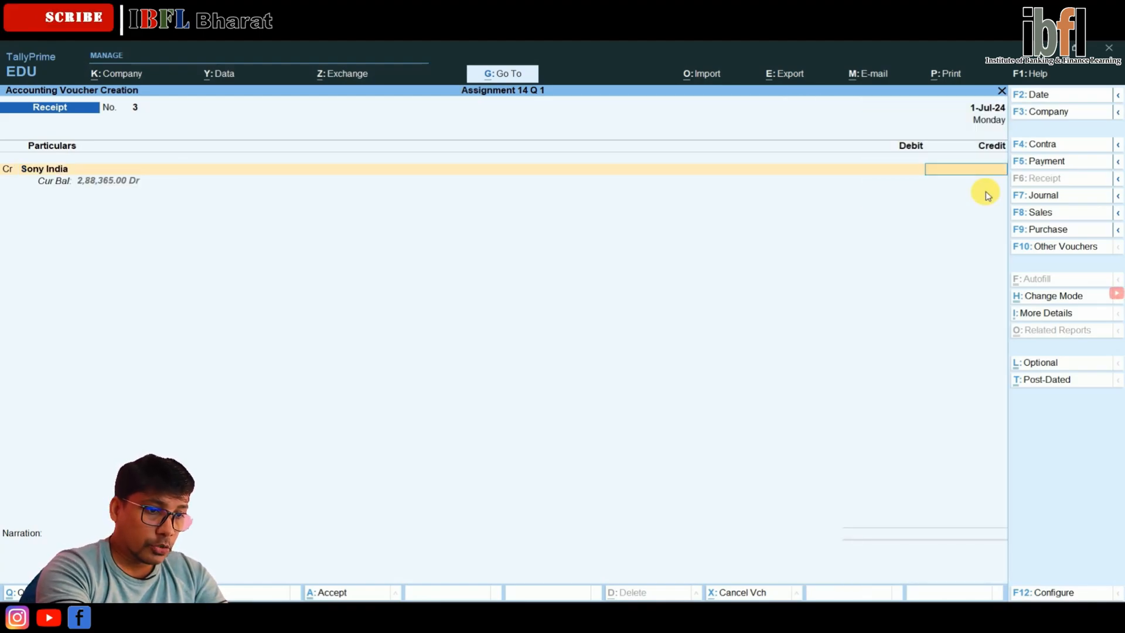
{"action": "type", "text": "$2,7"}
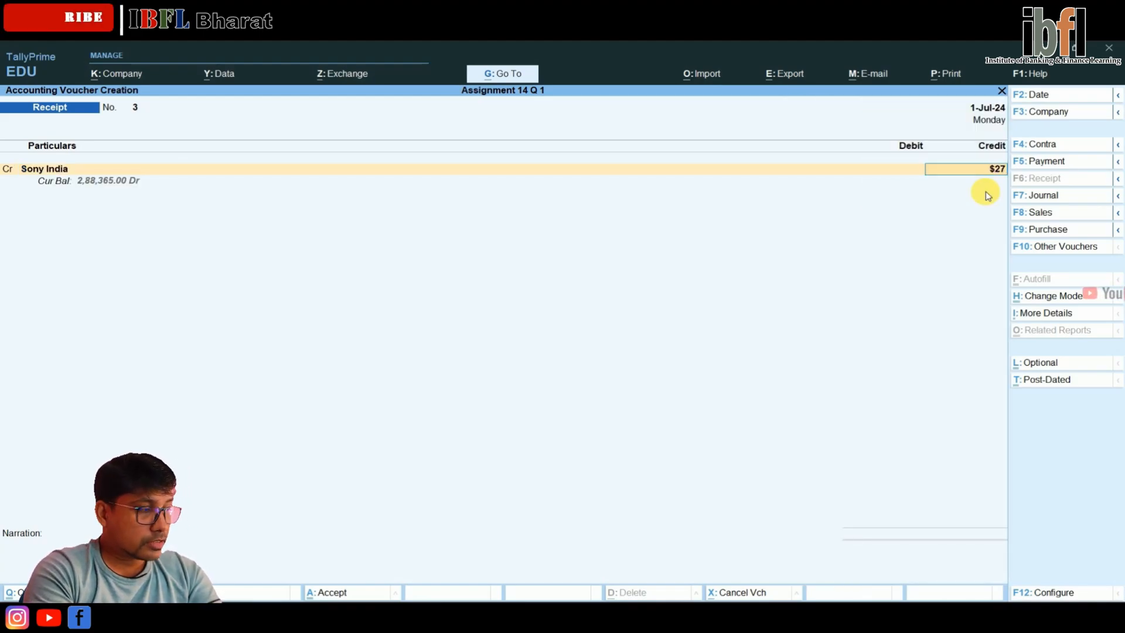
{"action": "type", "text": "60"}
{"action": "key", "text": "Return"}
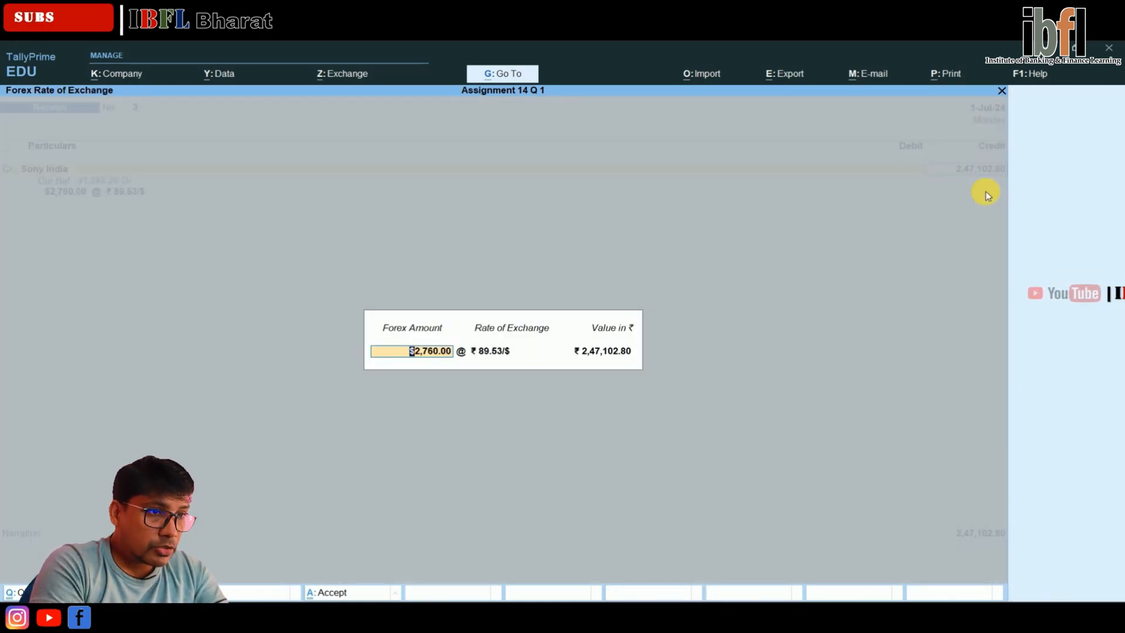
Set the receipt's exchange rate to ₹ 88.70/$ and accept the calculated rupee value
{"action": "key", "text": "Return"}
{"action": "type", "text": "88.53"}
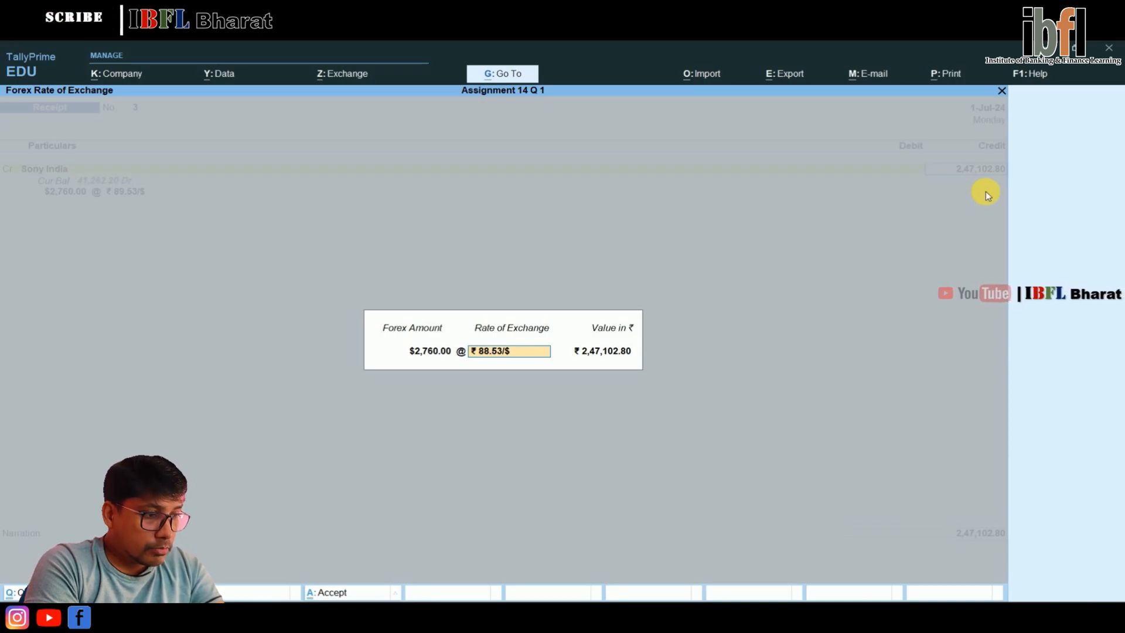
{"action": "type", "text": "70"}
{"action": "key", "text": "Return"}
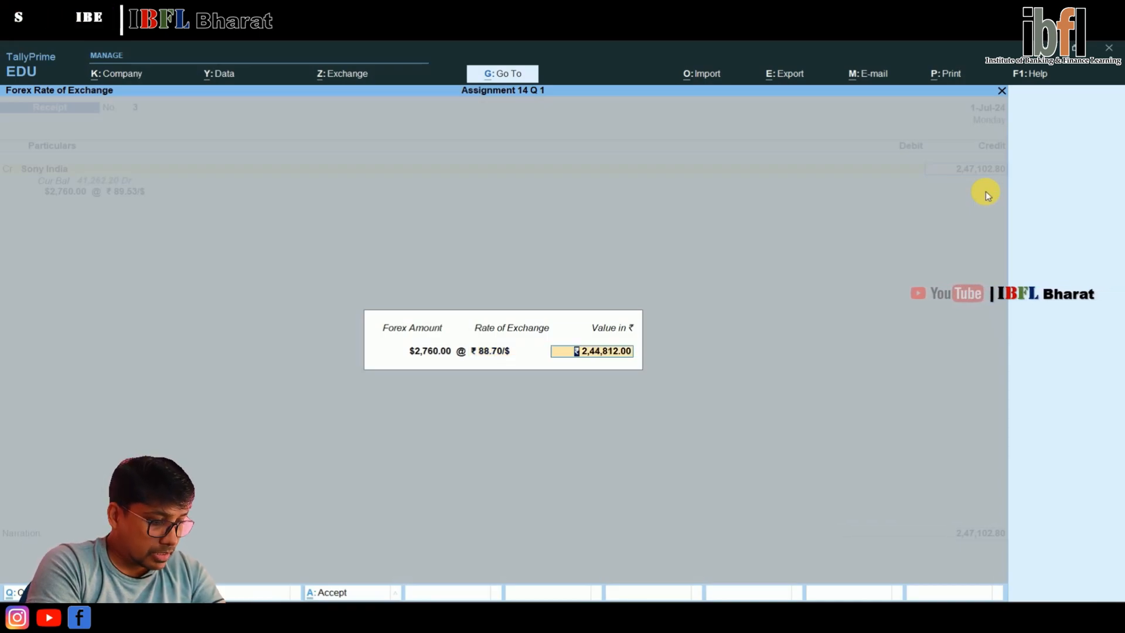
{"action": "key", "text": "Return"}
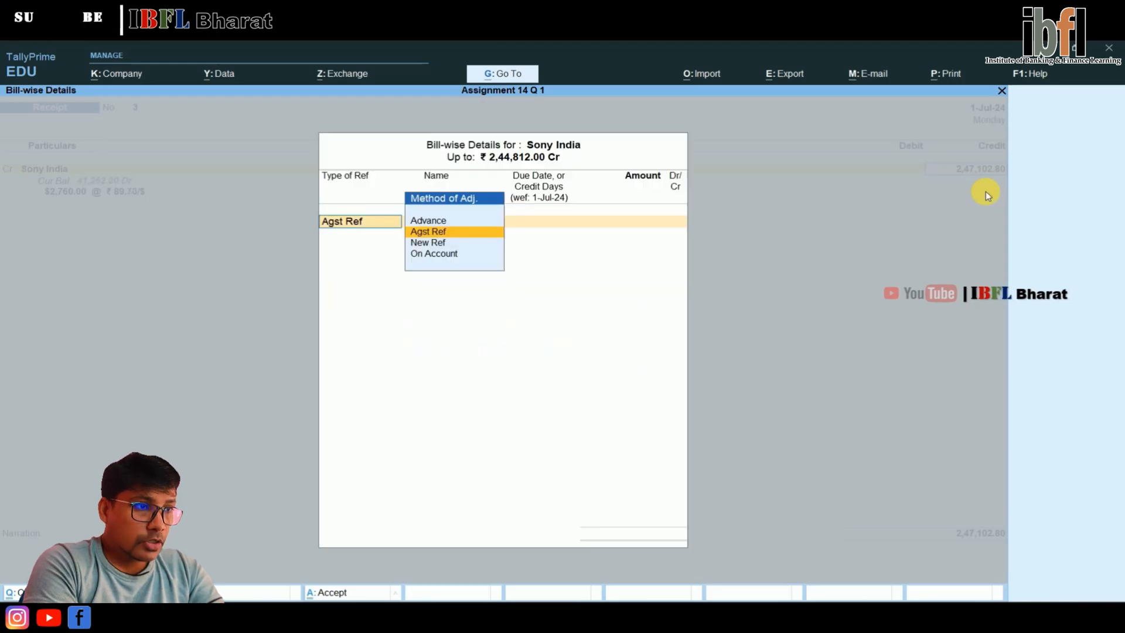
Allocate the full $2,760 receipt as Agst Ref to Sony India's bill BN Sale/S/002
{"action": "key", "text": "Return"}
{"action": "key", "text": "Return"}
{"action": "key", "text": "Return"}
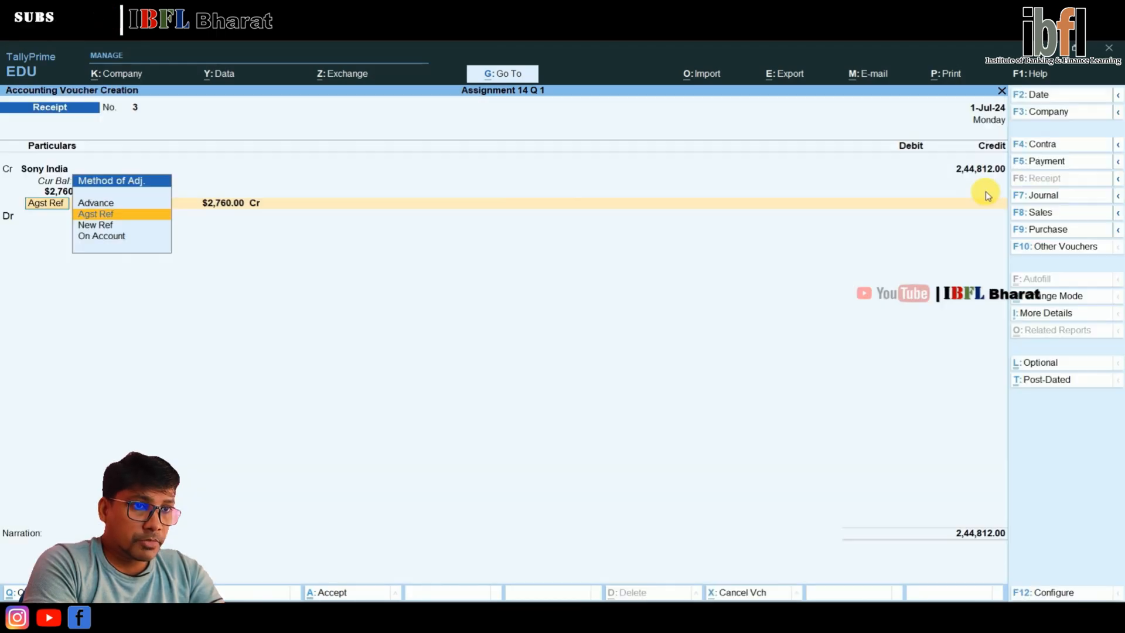
{"action": "key", "text": "Return"}
{"action": "key", "text": "Return"}
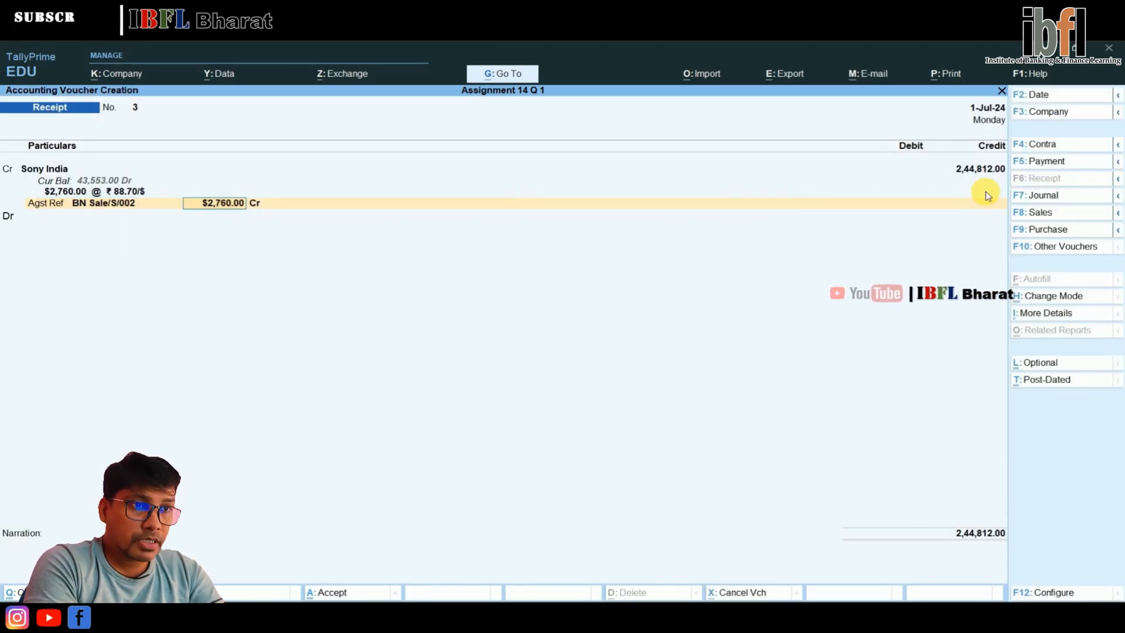
{"action": "key", "text": "Return"}
{"action": "key", "text": "Return"}
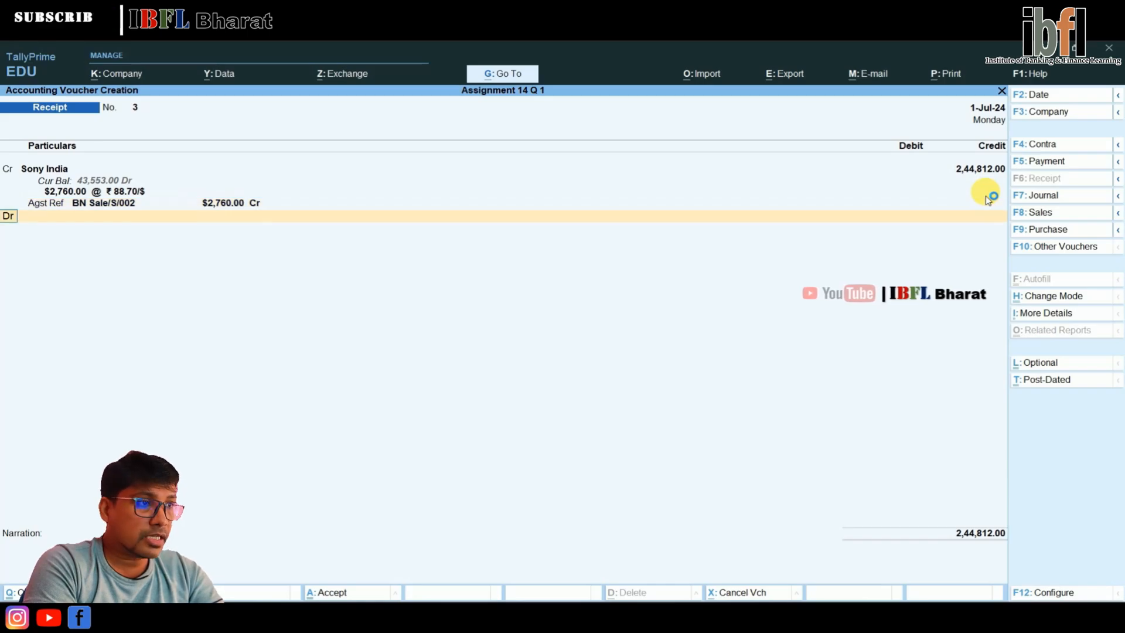
Debit PNB with $2,760 at ₹ 88.70/$ in the receipt voucher, leave the narration empty and save the voucher
{"action": "key", "text": "Down"}
{"action": "key", "text": "Down"}
{"action": "key", "text": "Down"}
{"action": "key", "text": "Down"}
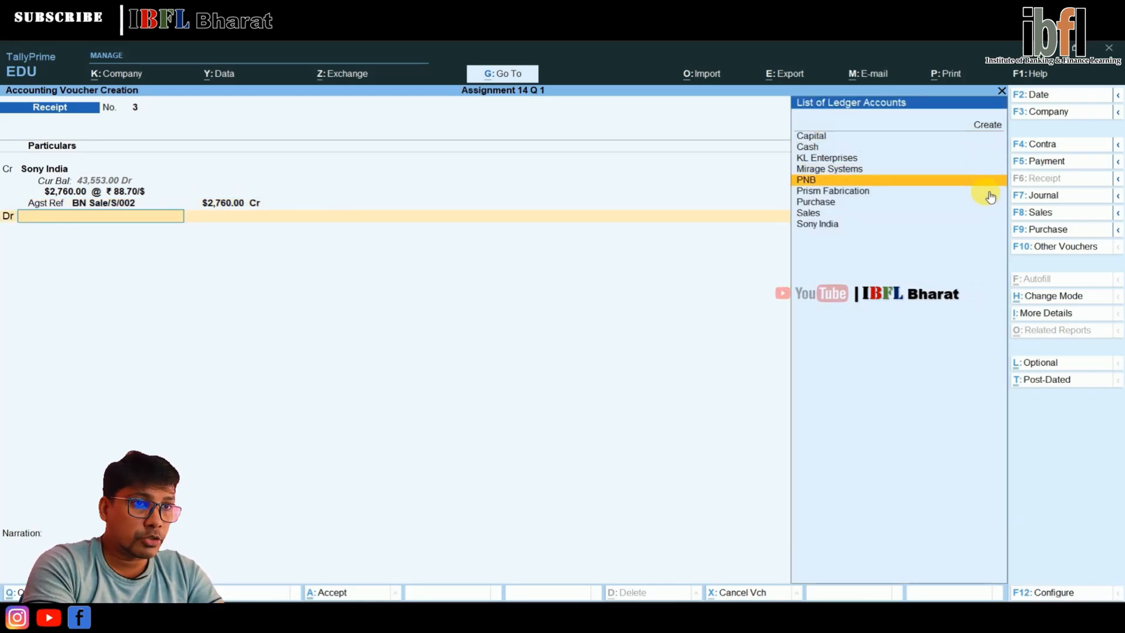
{"action": "key", "text": "Return"}
{"action": "key", "text": "Return"}
{"action": "key", "text": "Return"}
{"action": "key", "text": "Return"}
{"action": "key", "text": "Return"}
{"action": "key", "text": "Return"}
{"action": "key", "text": "Return"}
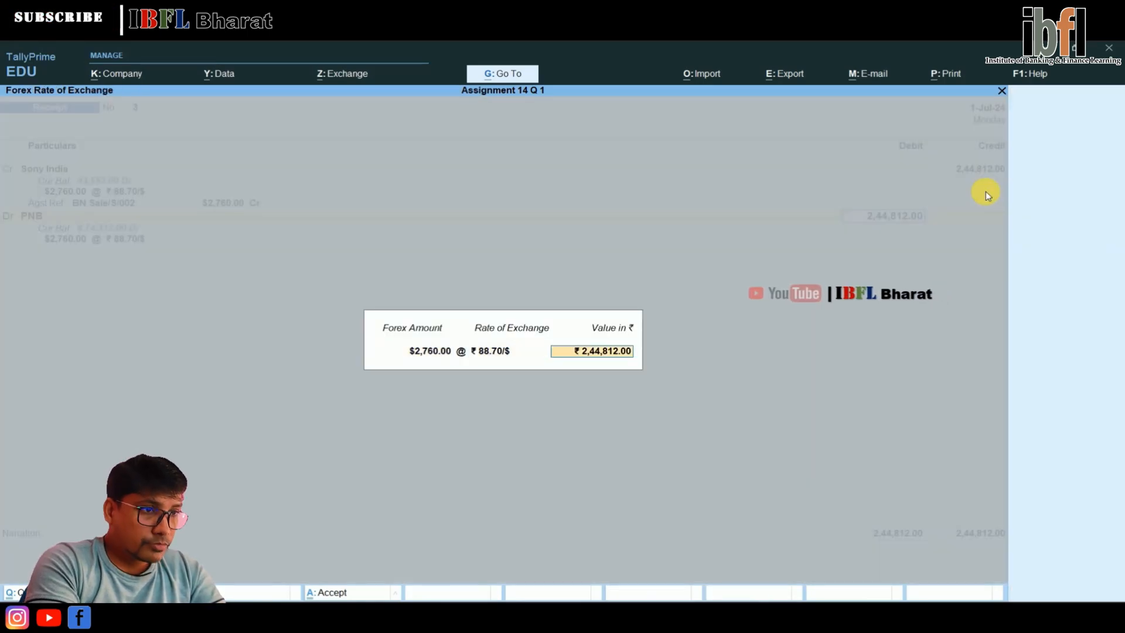
{"action": "key", "text": "Return"}
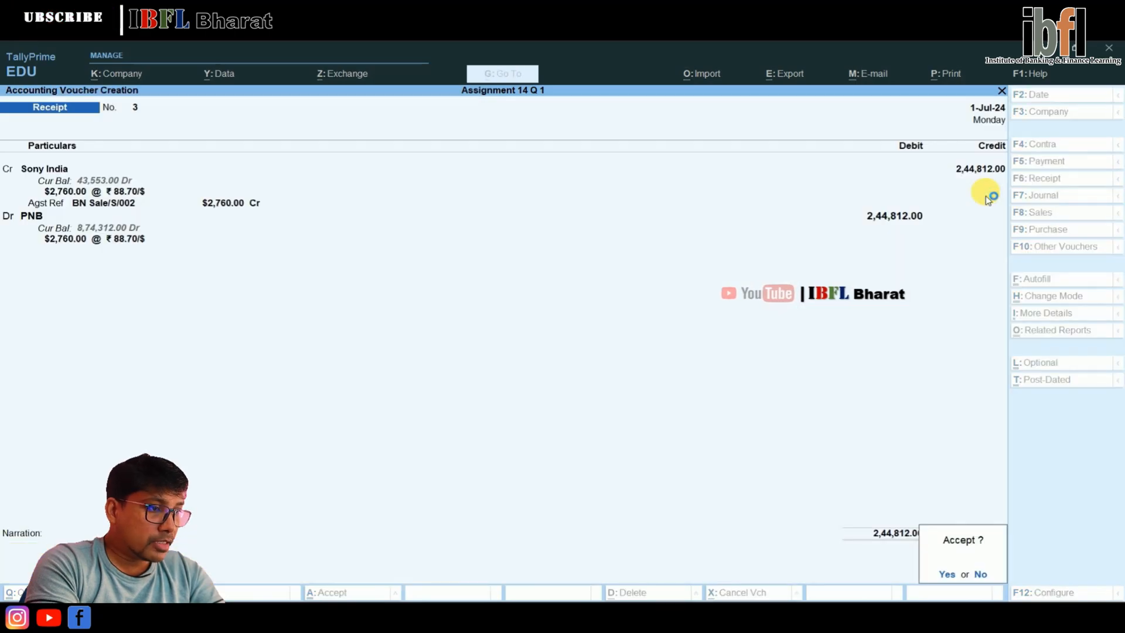
Set the voucher date to 2-Jul-24 and switch to a payment voucher
{"action": "key", "text": "Return"}
{"action": "key", "text": "F2"}
{"action": "type", "text": "2-7-2024"}
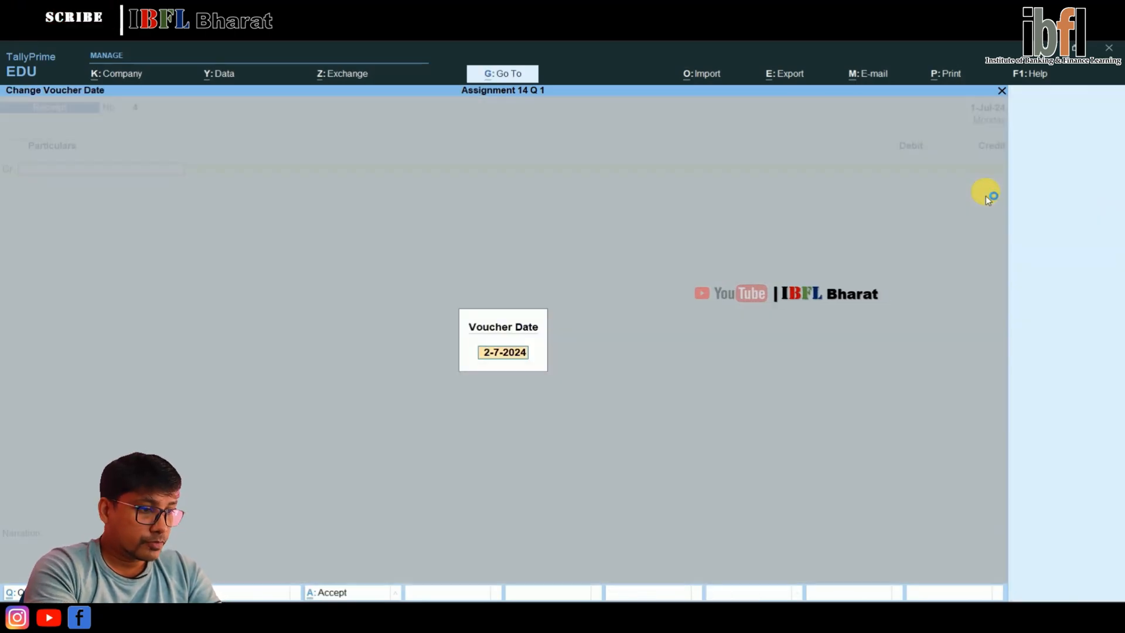
{"action": "key", "text": "Return"}
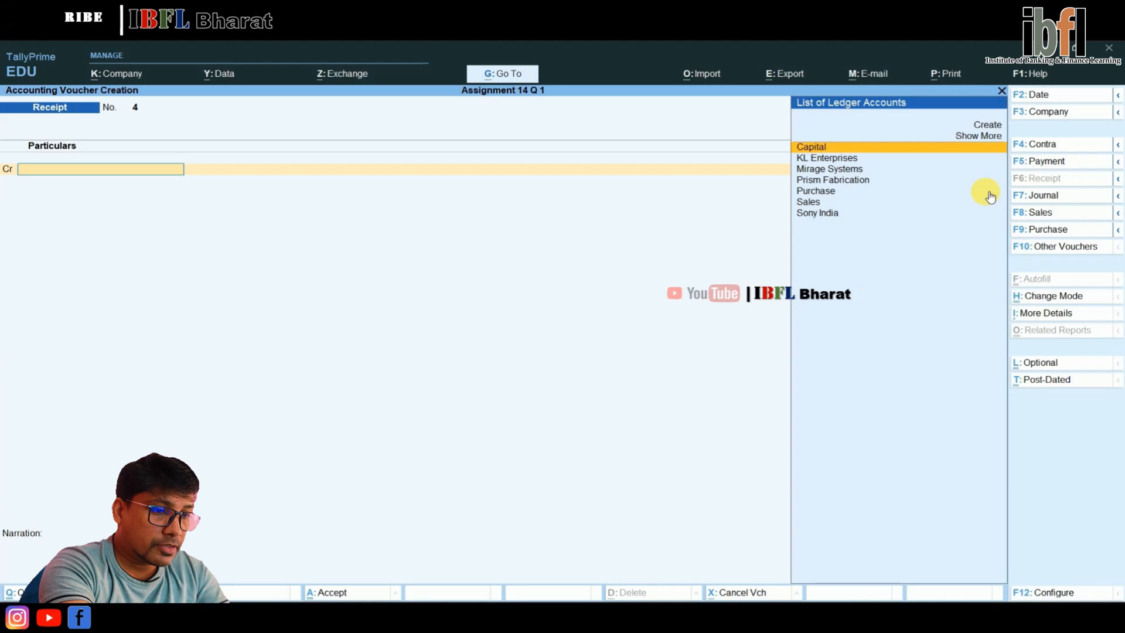
{"action": "key", "text": "F5"}
{"action": "key", "text": "Return"}
{"action": "key", "text": "BackSpace"}
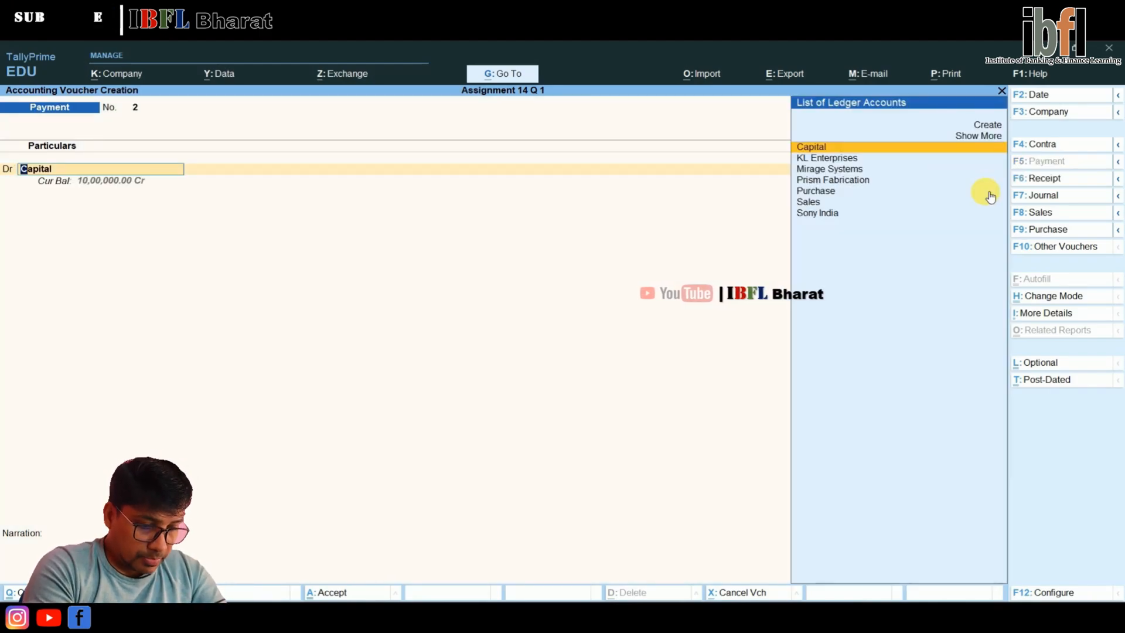
Debit KL Enterprises with $3,690 at an exchange rate of ₹ 76/$ in the payment voucher
{"action": "key", "text": "Down"}
{"action": "key", "text": "Return"}
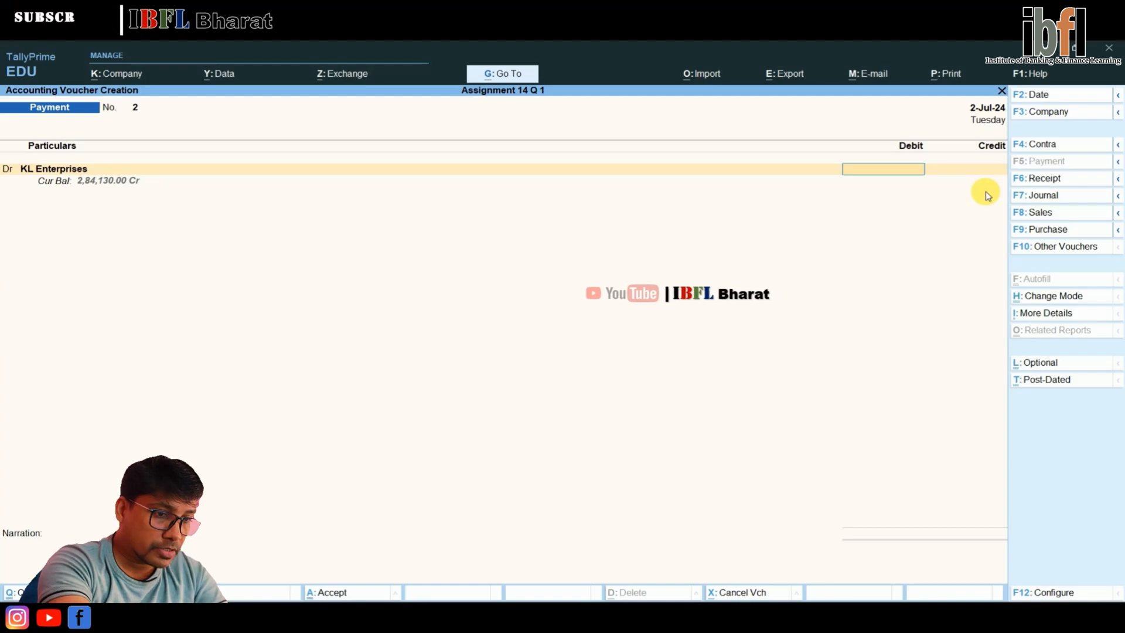
{"action": "type", "text": "$3,6"}
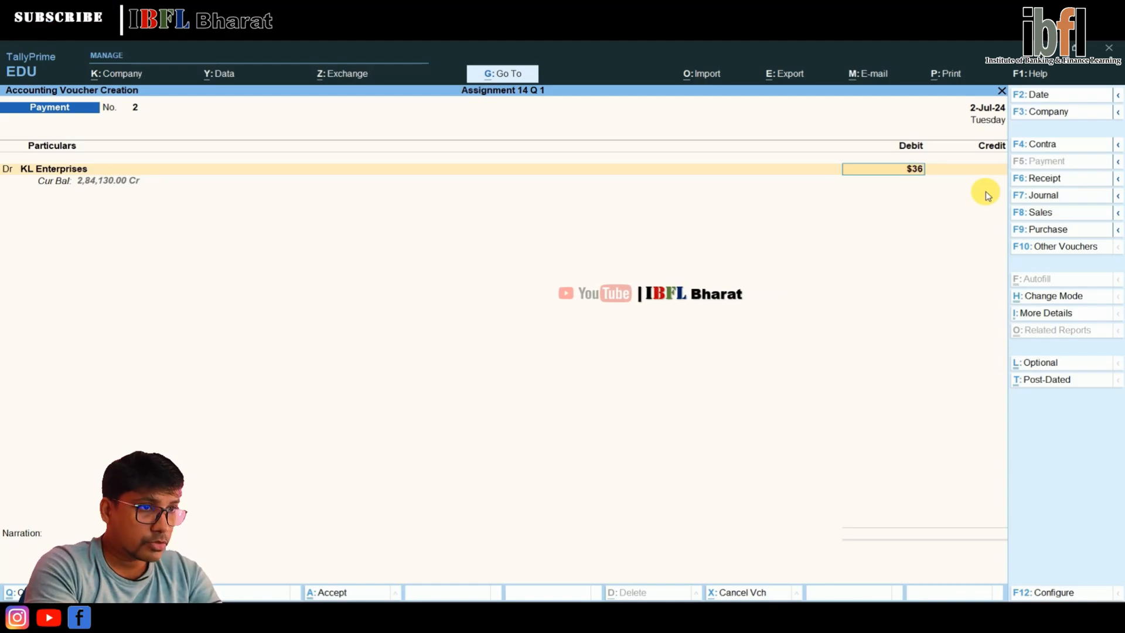
{"action": "type", "text": "90"}
{"action": "key", "text": "Return"}
{"action": "key", "text": "Return"}
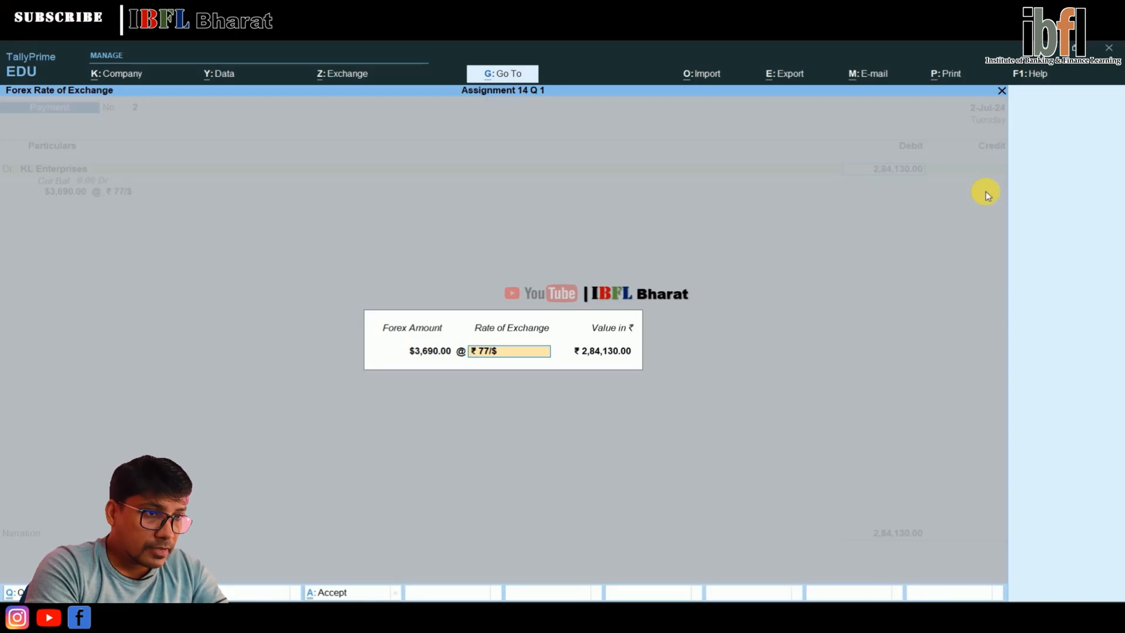
{"action": "type", "text": "76"}
{"action": "key", "text": "Return"}
Allocate the full $3,690 payment as Agst Ref to KL Enterprises' bill BN005
{"action": "key", "text": "Return"}
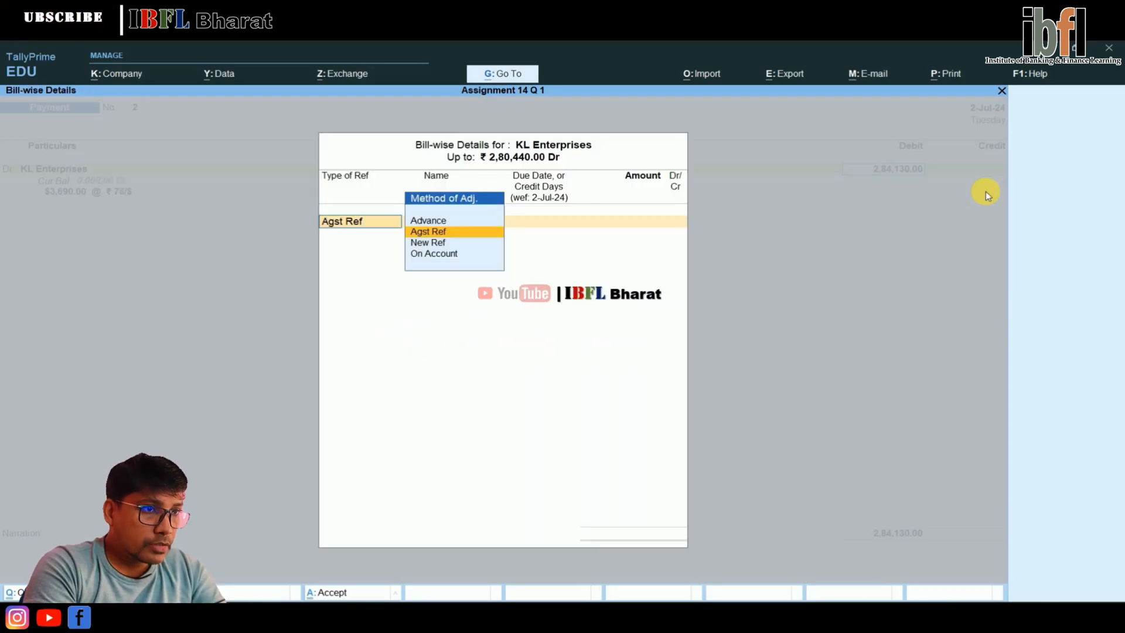
{"action": "key", "text": "Return"}
{"action": "key", "text": "Return"}
{"action": "key", "text": "Return"}
{"action": "key", "text": "Return"}
{"action": "key", "text": "Return"}
{"action": "key", "text": "Return"}
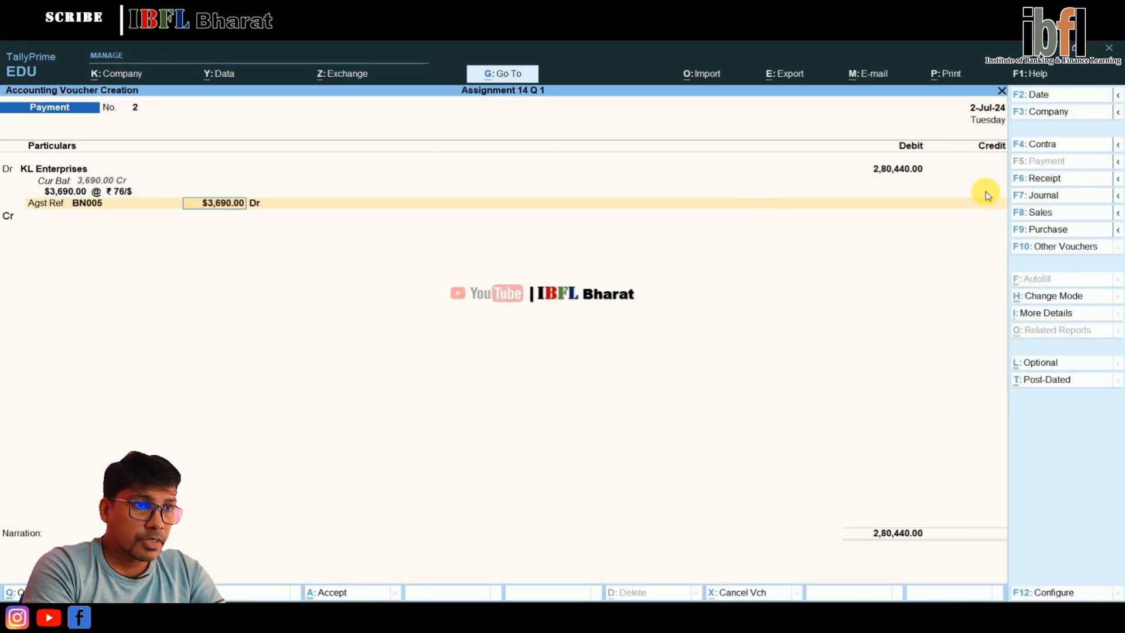
Credit PNB with $3,690 at ₹ 76/$, leave the narration empty and save the payment voucher
{"action": "key", "text": "Return"}
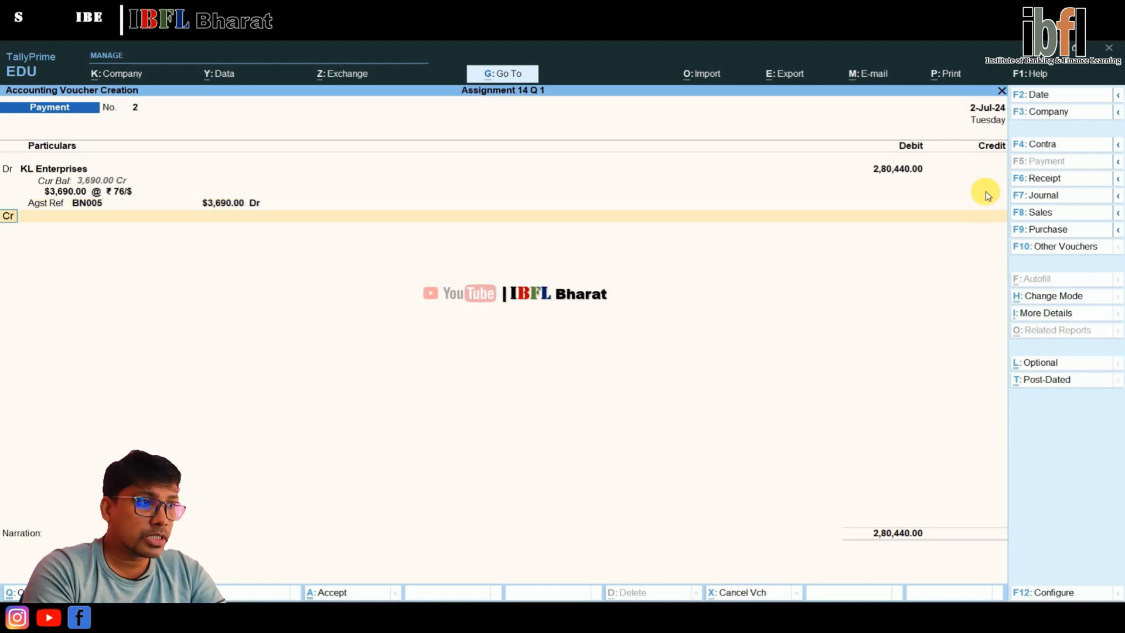
{"action": "key", "text": "Down"}
{"action": "key", "text": "Down"}
{"action": "key", "text": "Down"}
{"action": "key", "text": "Down"}
{"action": "key", "text": "Return"}
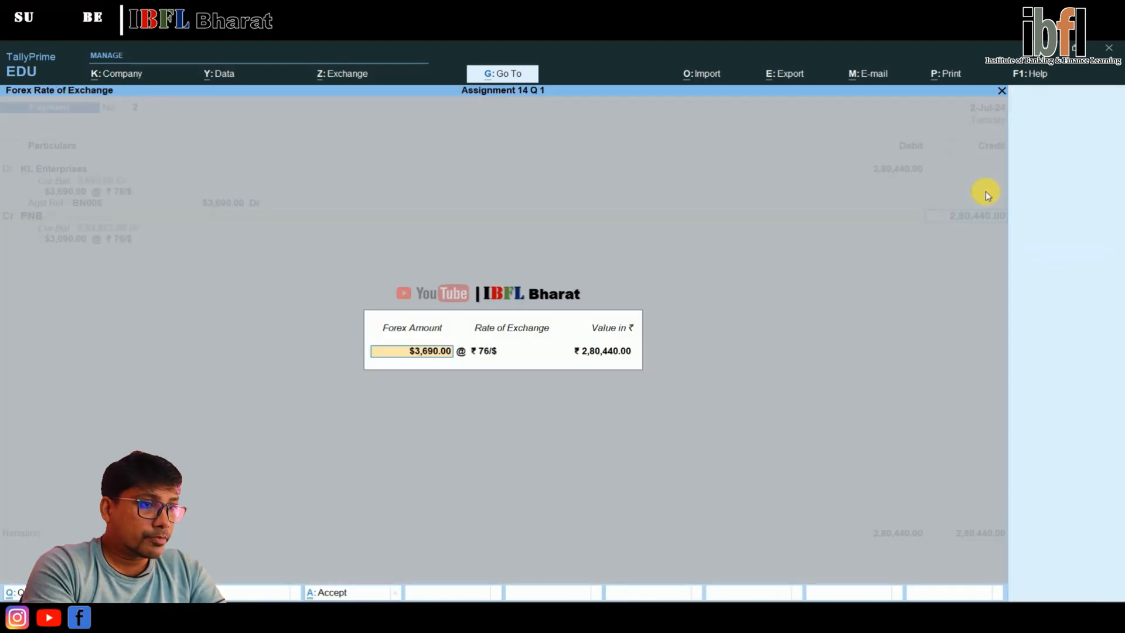
{"action": "key", "text": "Return"}
{"action": "key", "text": "Return"}
{"action": "key", "text": "Return"}
{"action": "key", "text": "Return"}
{"action": "key", "text": "Return"}
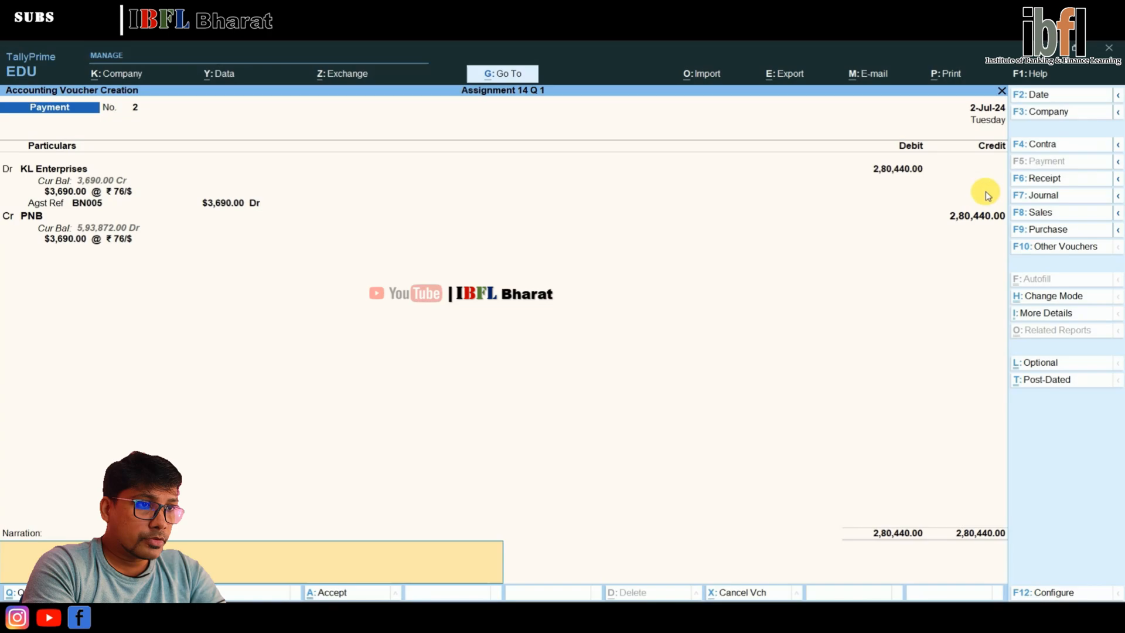
{"action": "key", "text": "Return"}
{"action": "key", "text": "Return"}
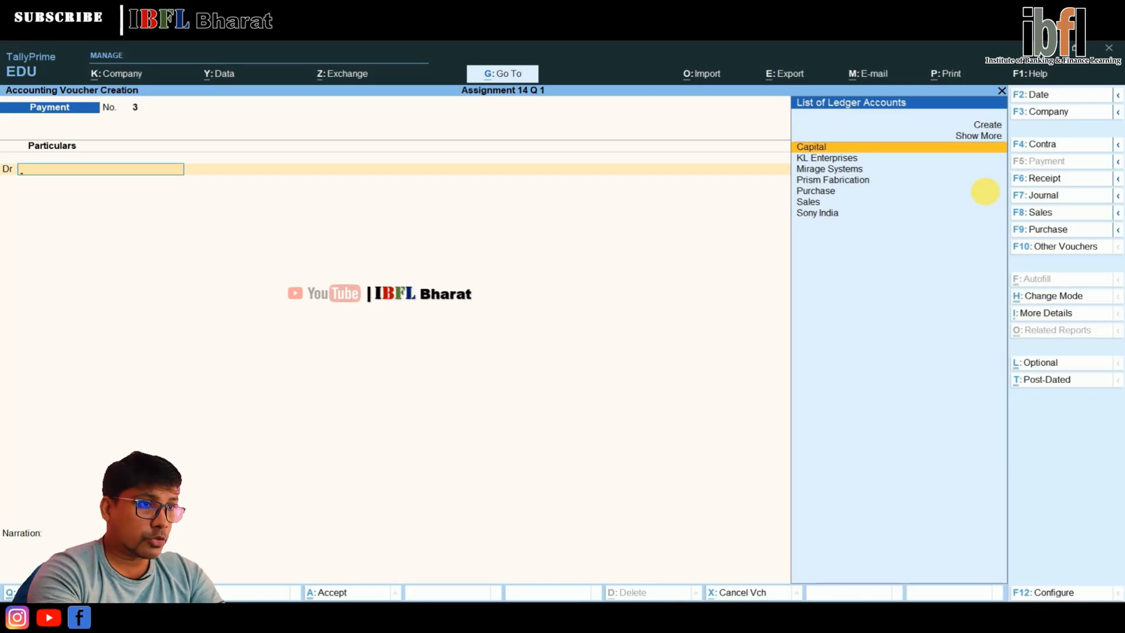
Reopen voucher entry from the Gateway of Tally and change the voucher date to 1.8
{"action": "key", "text": "Escape"}
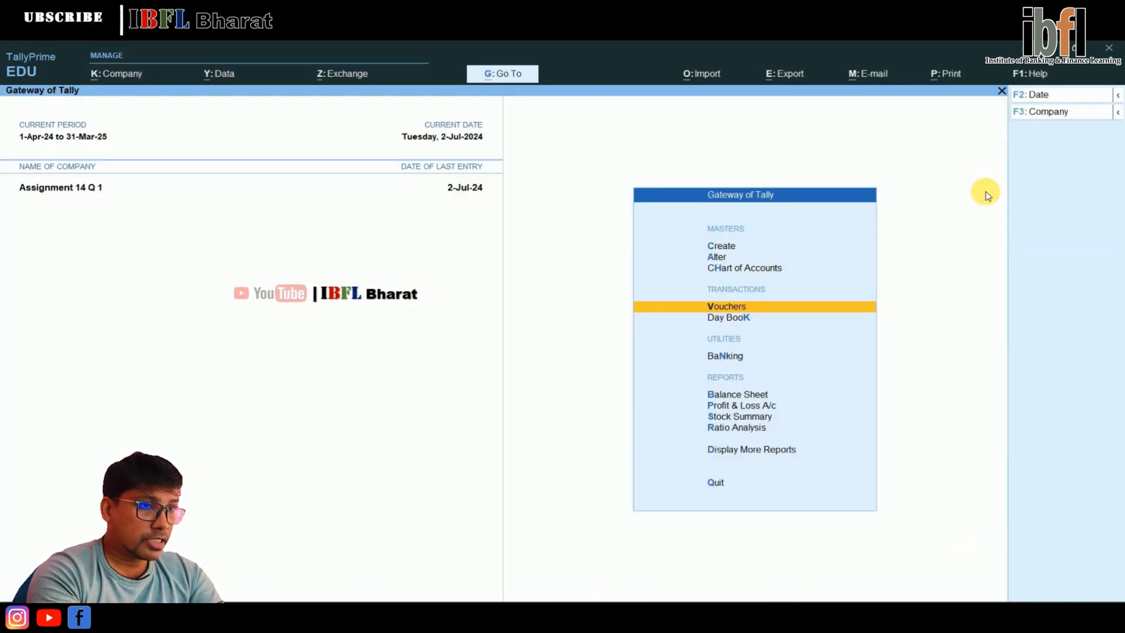
{"action": "key", "text": "Return"}
{"action": "key", "text": "F2"}
{"action": "type", "text": "1"}
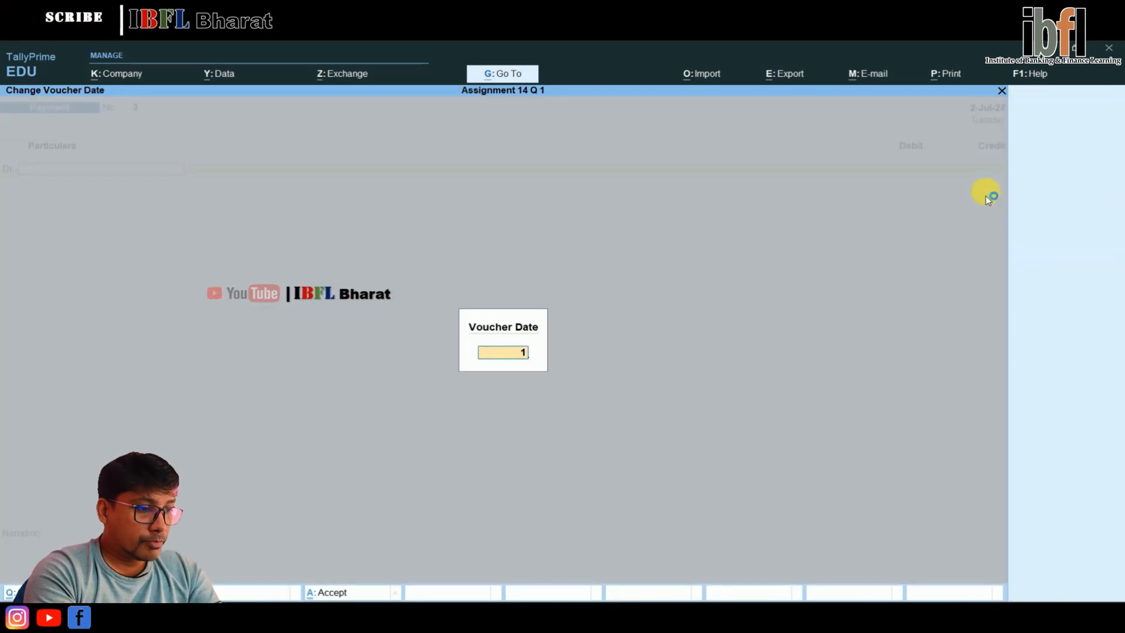
{"action": "type", "text": ".8"}
{"action": "key", "text": "Return"}
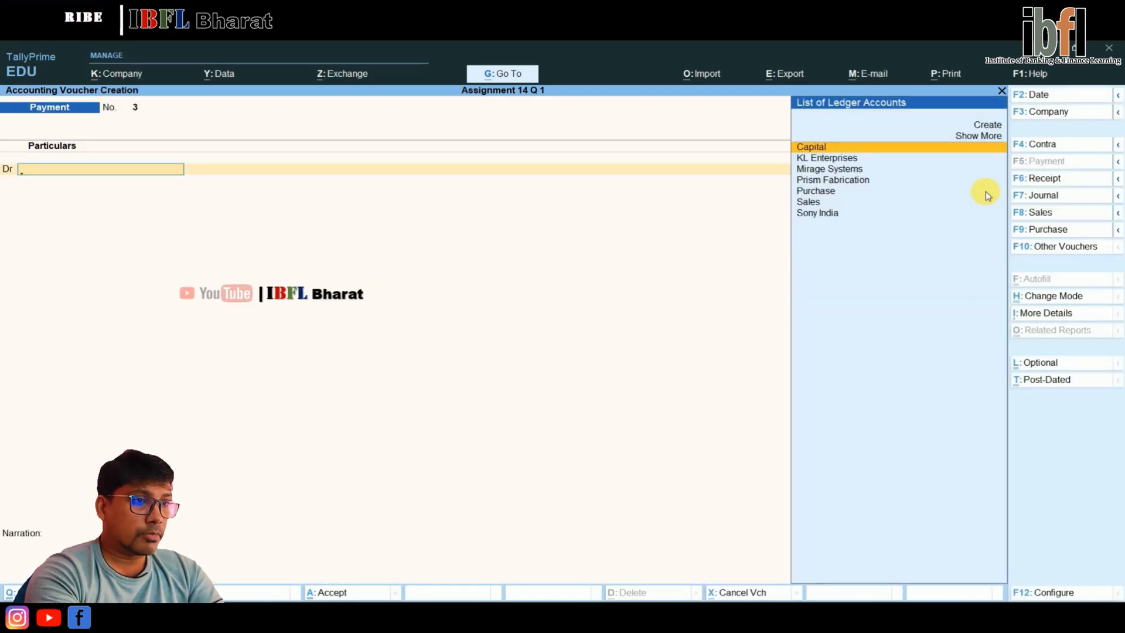
Open the Balance Sheet from the Gateway of Tally and go to its Unadjusted Forex Gain/Loss line
{"action": "key", "text": "Escape"}
{"action": "key", "text": "Down"}
{"action": "key", "text": "Down"}
{"action": "key", "text": "Down"}
{"action": "key", "text": "Up"}
{"action": "key", "text": "Return"}
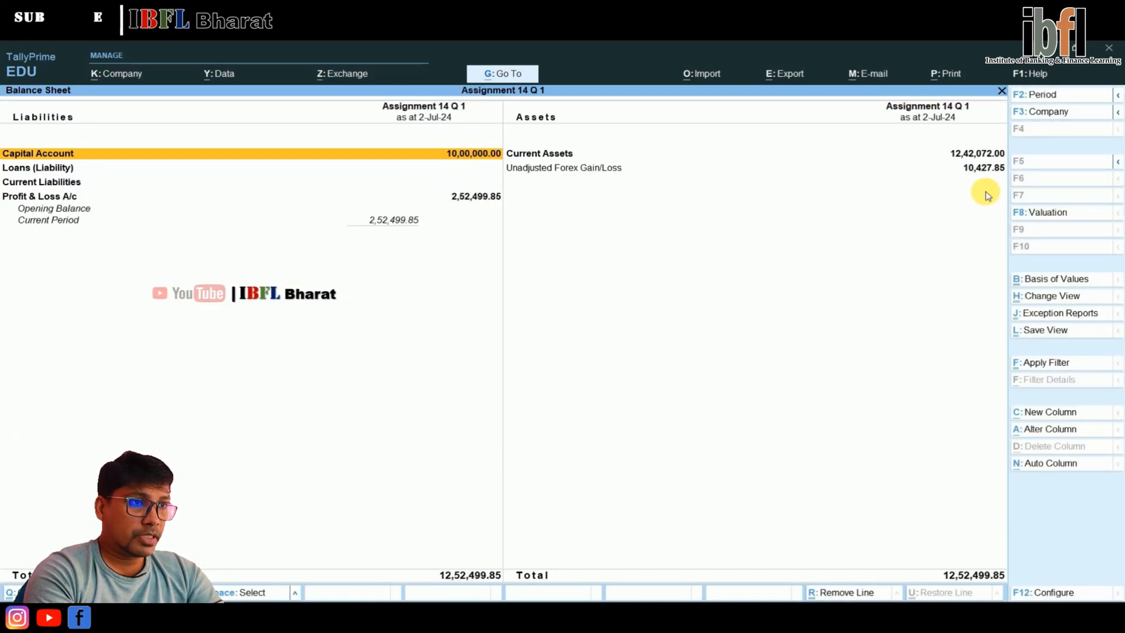
{"action": "key", "text": "Right"}
{"action": "key", "text": "Down"}
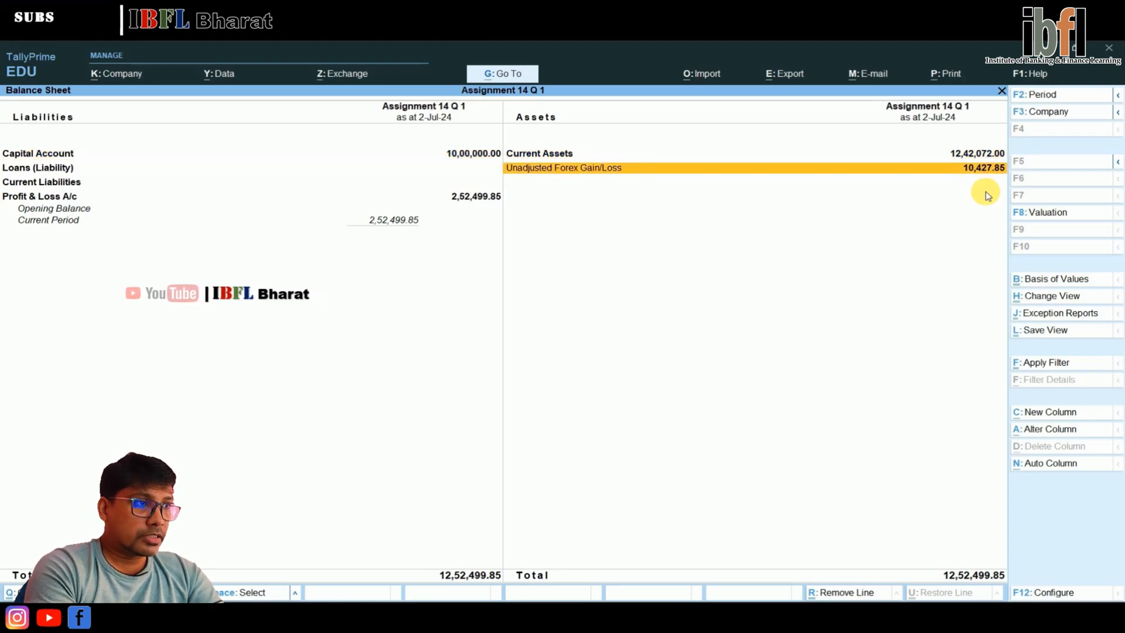
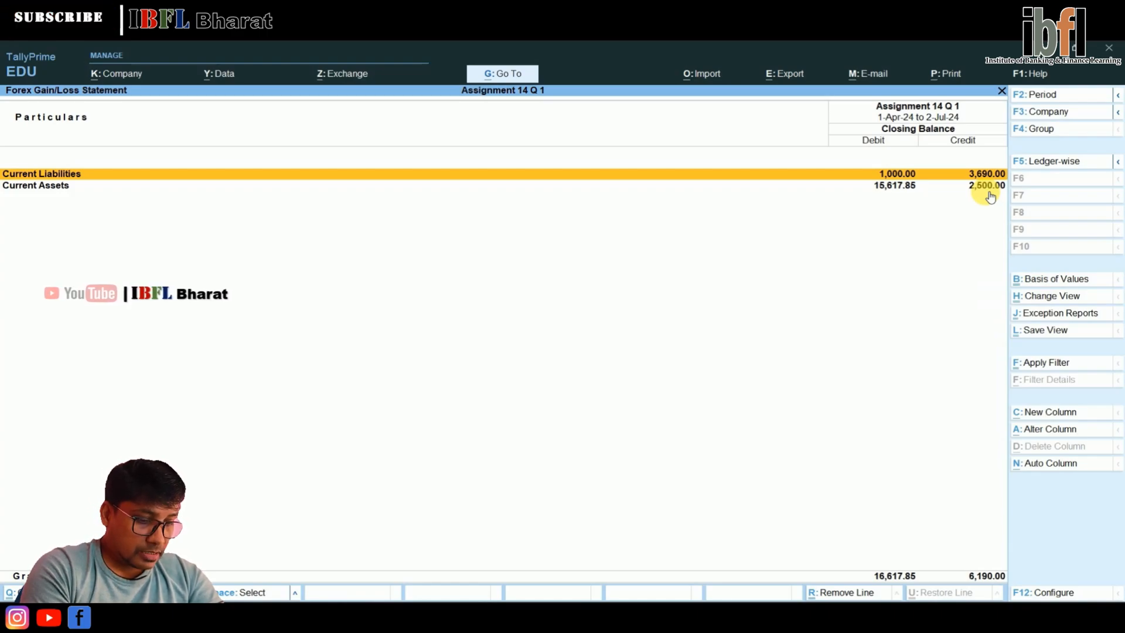
Drill through Current Assets to the party-wise forex balances under Sundry Debtors and return to the Forex Gain/Loss Statement's group summary
{"action": "key", "text": "Down"}
{"action": "key", "text": "Return"}
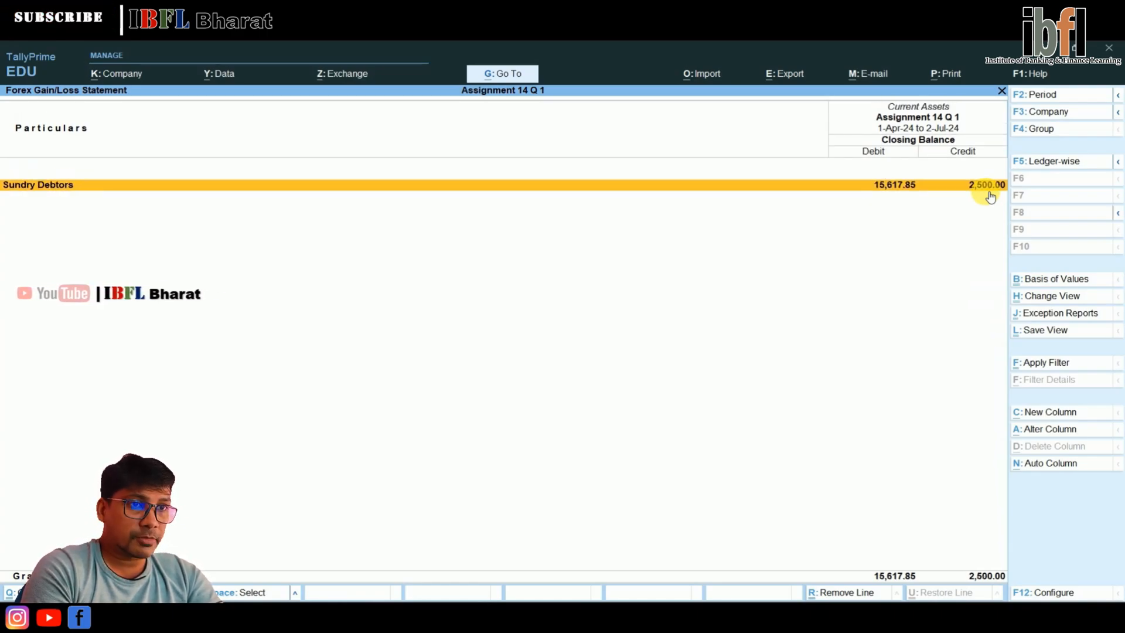
{"action": "key", "text": "Return"}
{"action": "key", "text": "Down"}
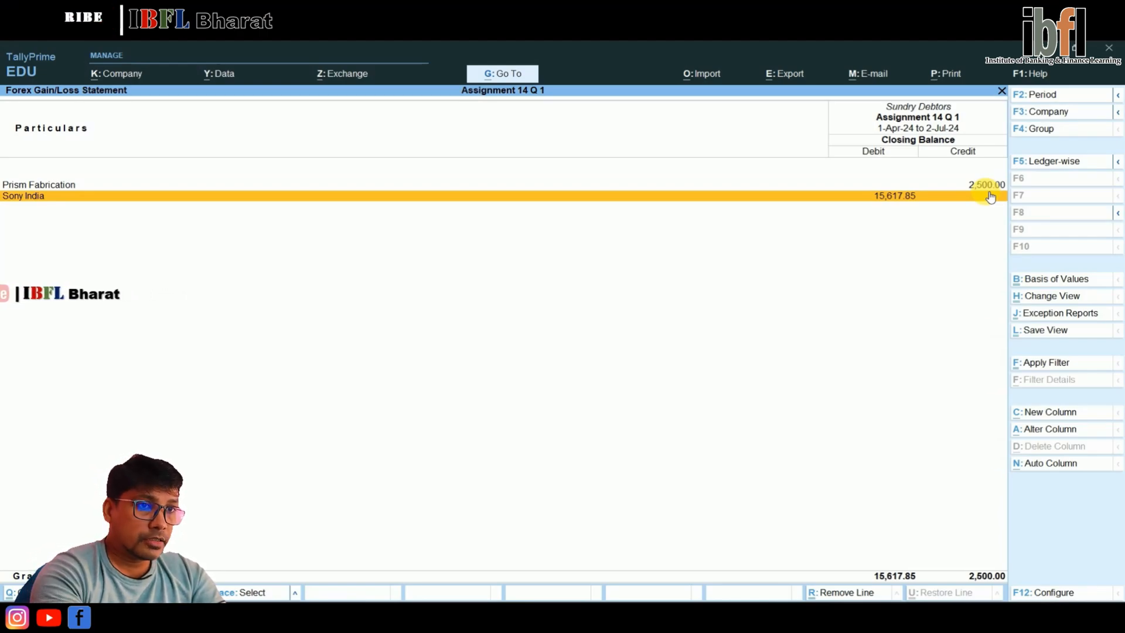
{"action": "key", "text": "Escape"}
{"action": "key", "text": "Escape"}
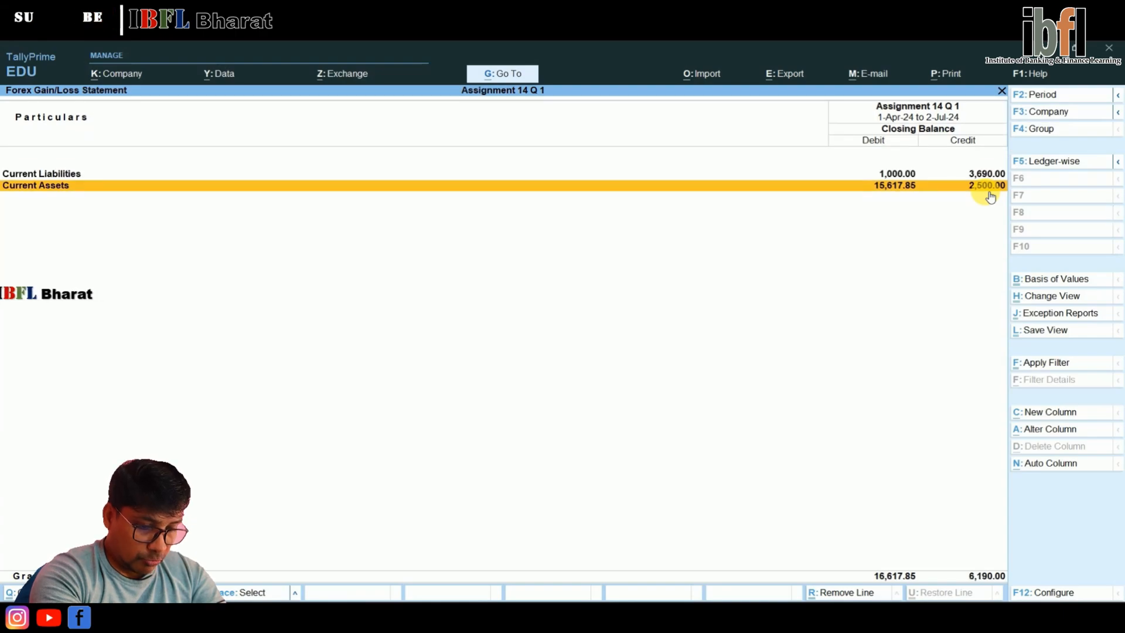
Review the party-wise forex balances of Sundry Creditors under Current Liabilities, then exit all reports to the Gateway of Tally
{"action": "key", "text": "Up"}
{"action": "key", "text": "Return"}
{"action": "key", "text": "Return"}
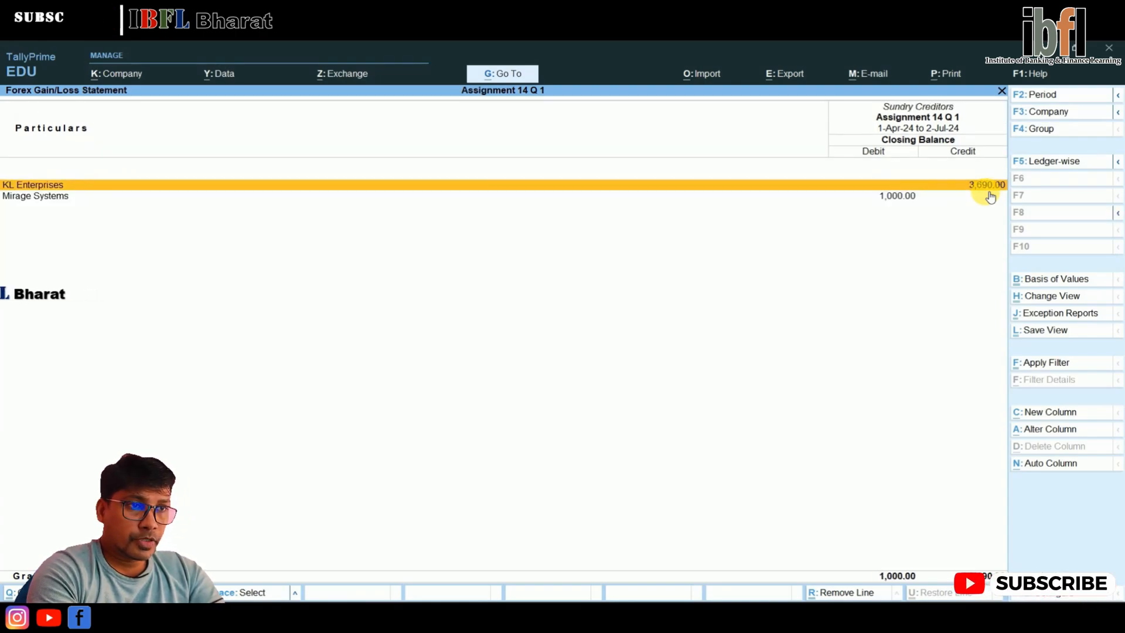
{"action": "key", "text": "Down"}
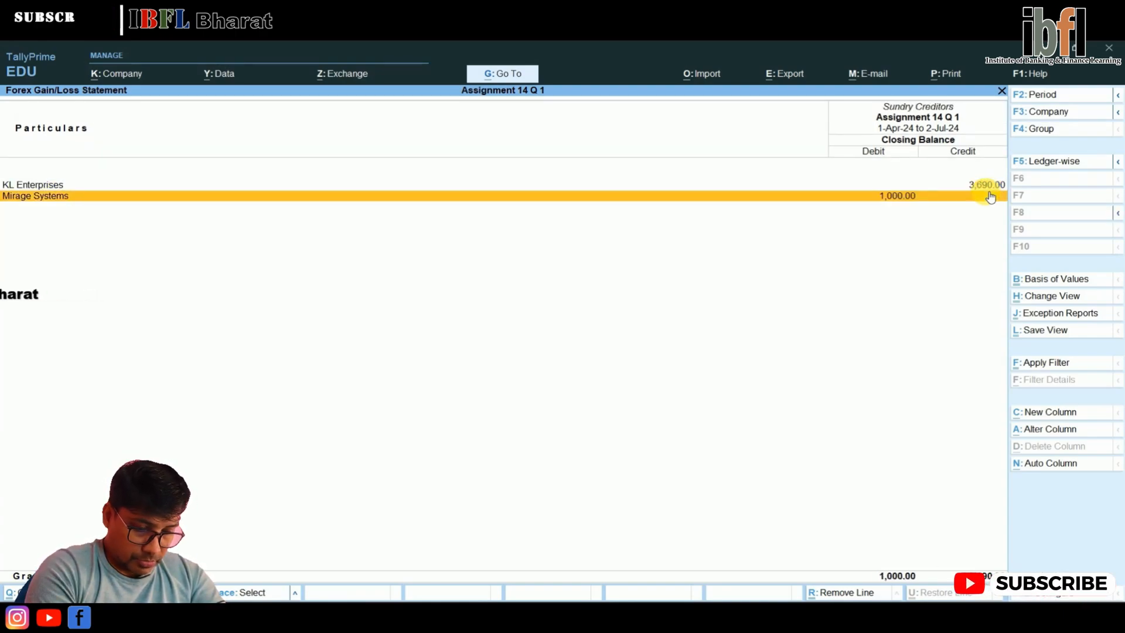
{"action": "key", "text": "Escape"}
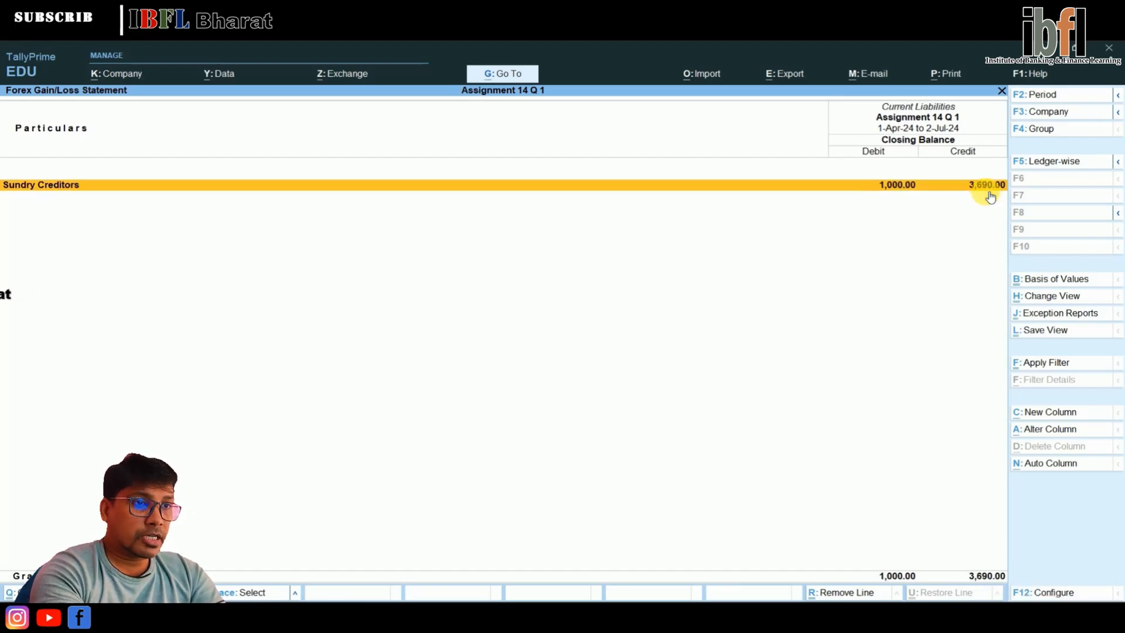
{"action": "key", "text": "Escape"}
{"action": "key", "text": "Escape"}
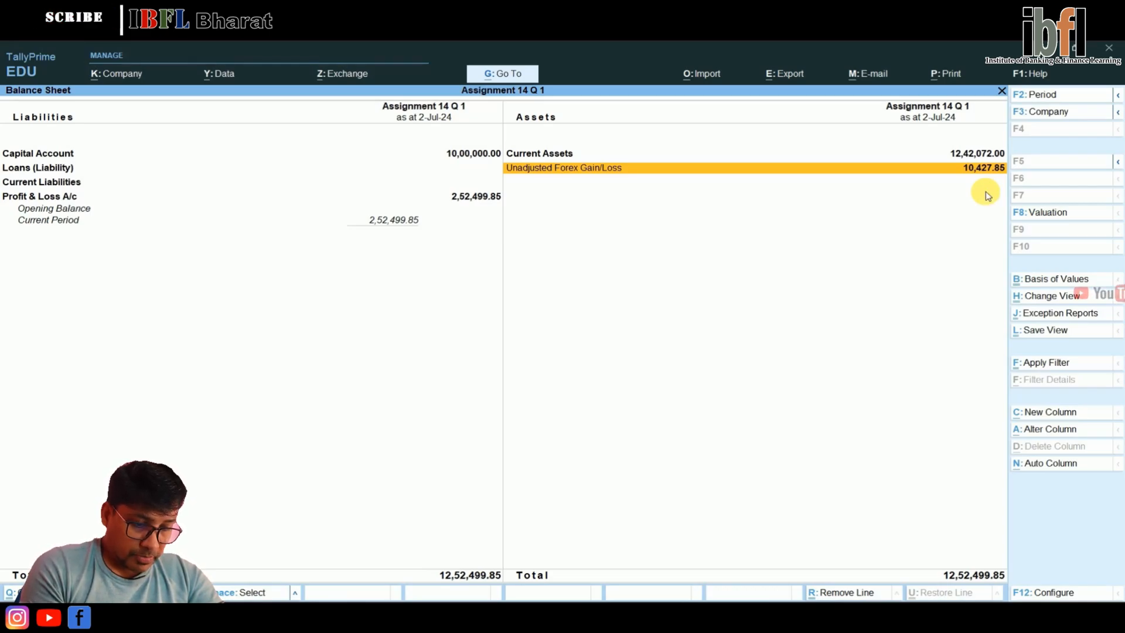
{"action": "key", "text": "Escape"}
{"action": "key", "text": "Escape"}
{"action": "key", "text": "Escape"}
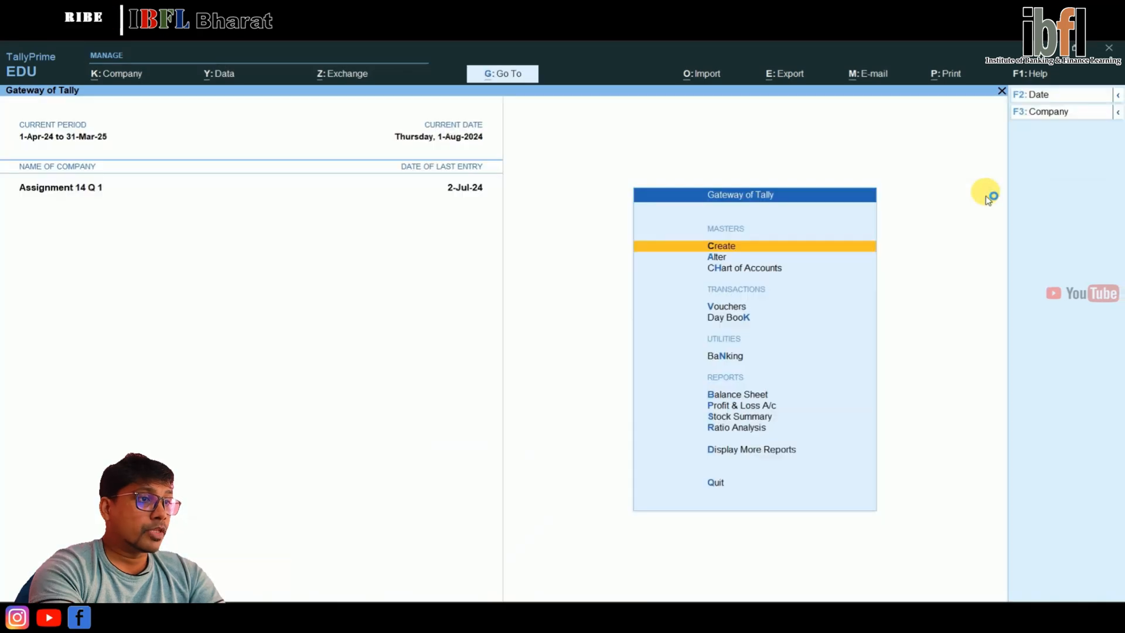
Open a purchase voucher from the Gateway of Tally and enter Pur/E/003 as the supplier invoice number
{"action": "key", "text": "Down"}
{"action": "key", "text": "Down"}
{"action": "key", "text": "Down"}
{"action": "key", "text": "Return"}
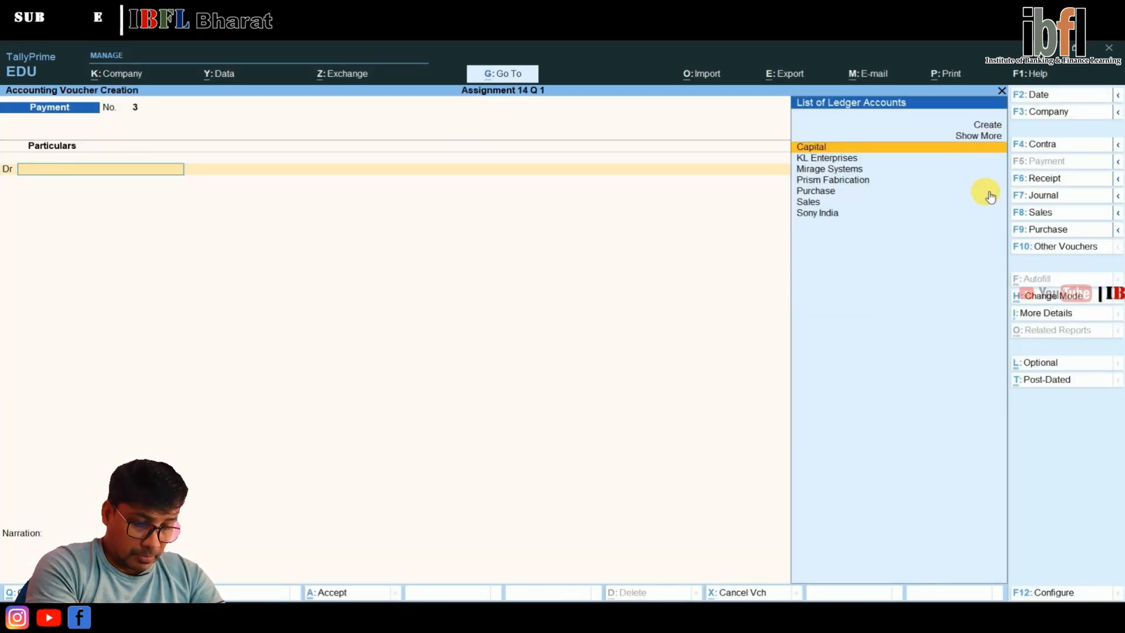
{"action": "key", "text": "F9"}
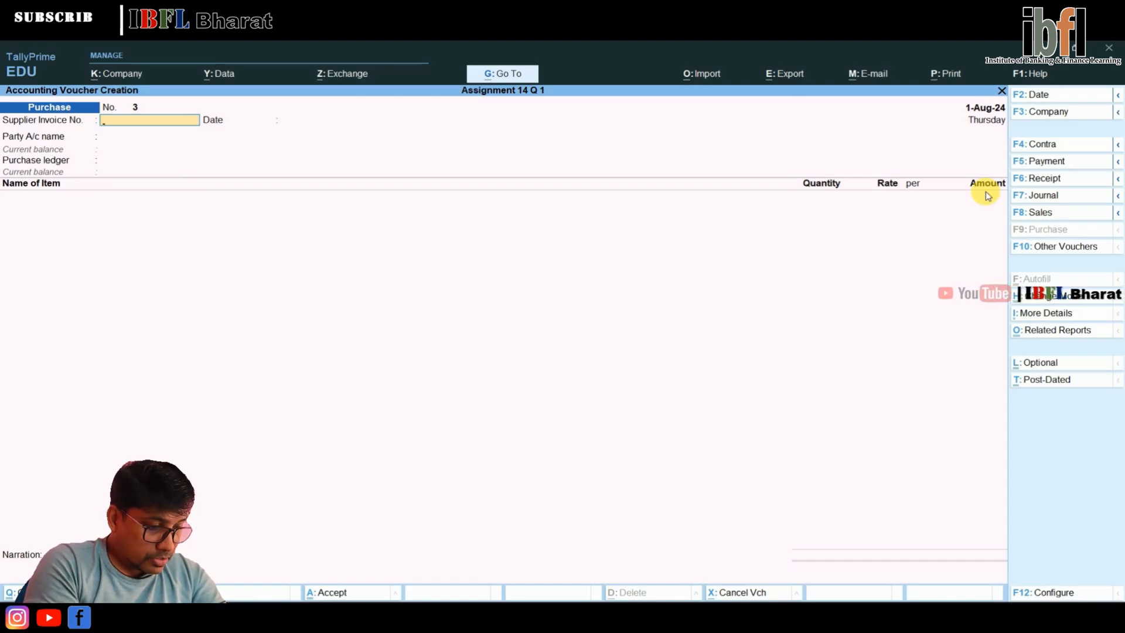
{"action": "type", "text": "Pur"}
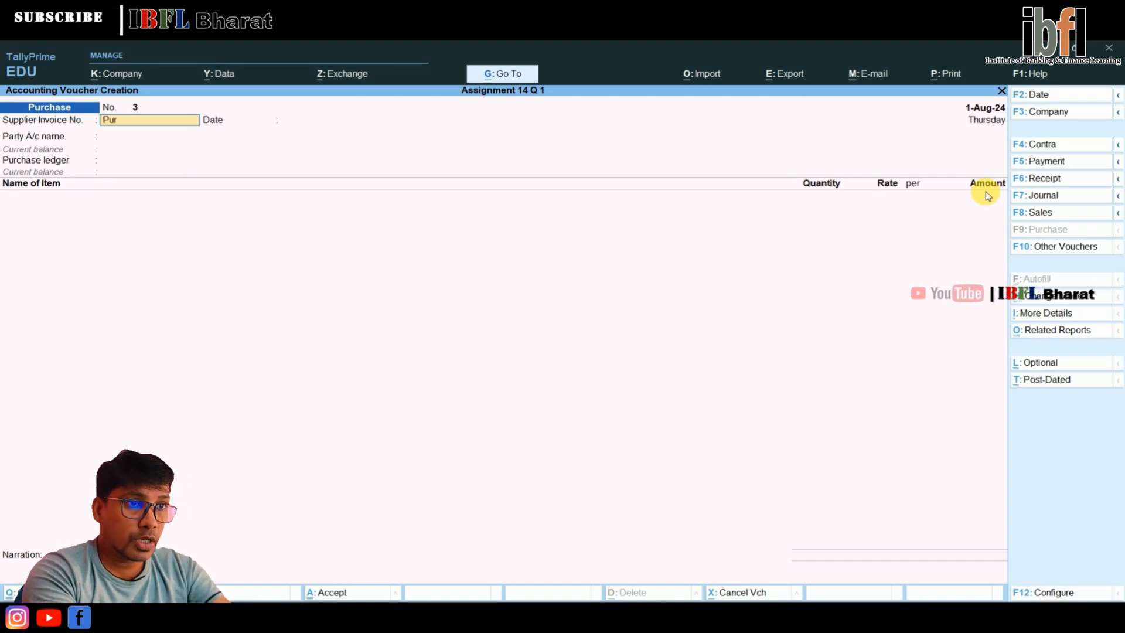
{"action": "type", "text": "/E/"}
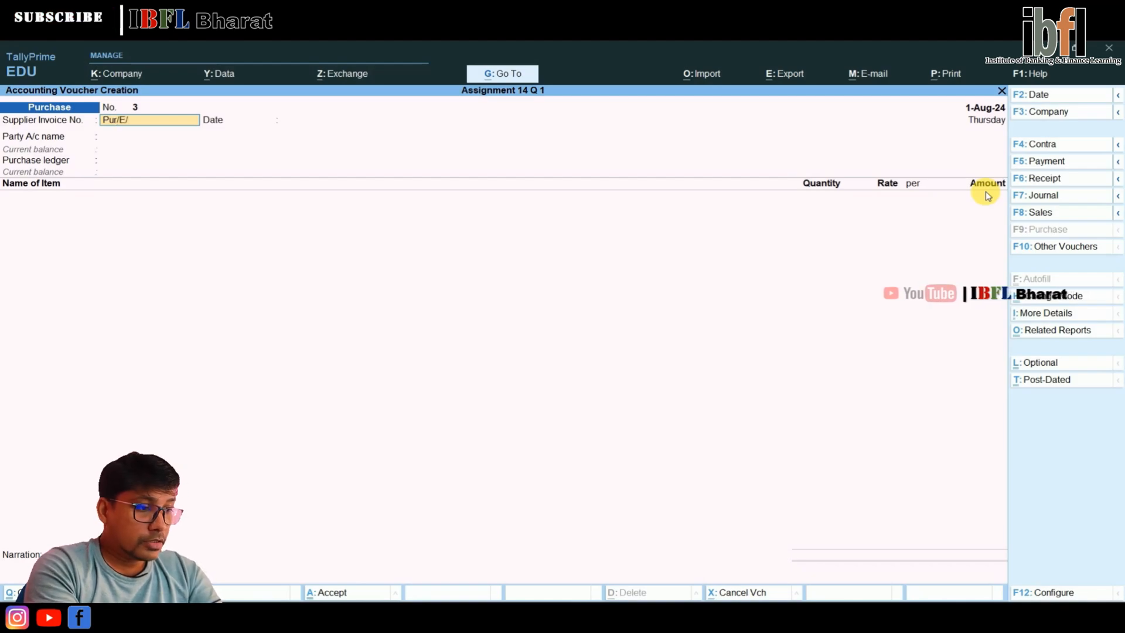
{"action": "type", "text": "003"}
{"action": "key", "text": "Return"}
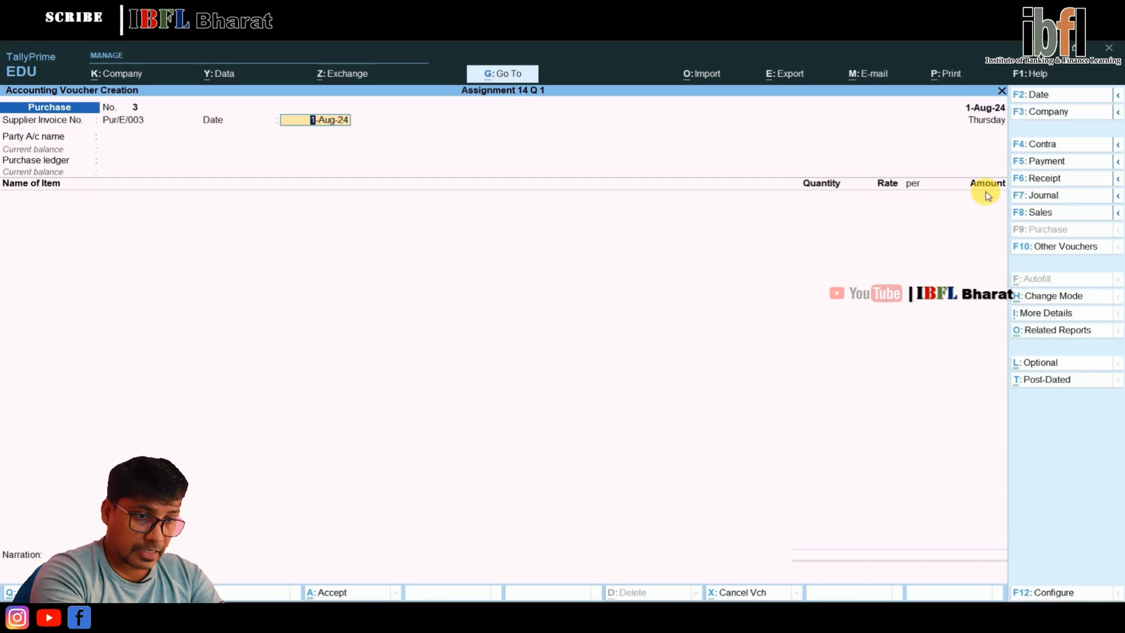
Change the voucher date to 2-8-2024 and set the supplier invoice date to 2-Aug-24 as well
{"action": "key", "text": "F2"}
{"action": "type", "text": "2-8-2024"}
{"action": "key", "text": "Return"}
{"action": "key", "text": "Return"}
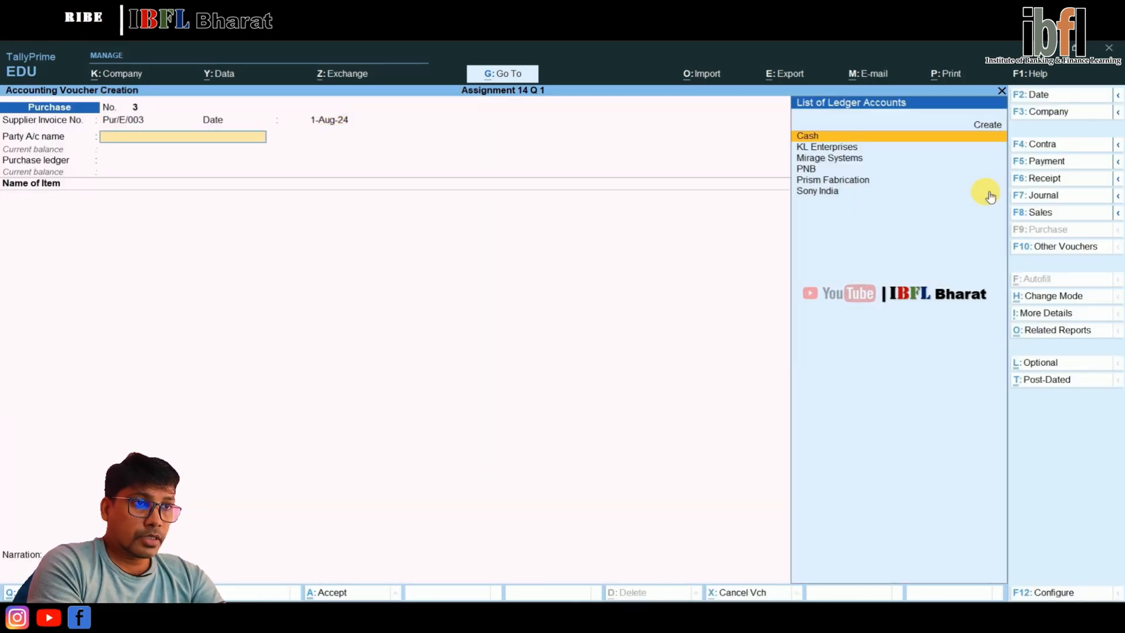
{"action": "key", "text": "BackSpace"}
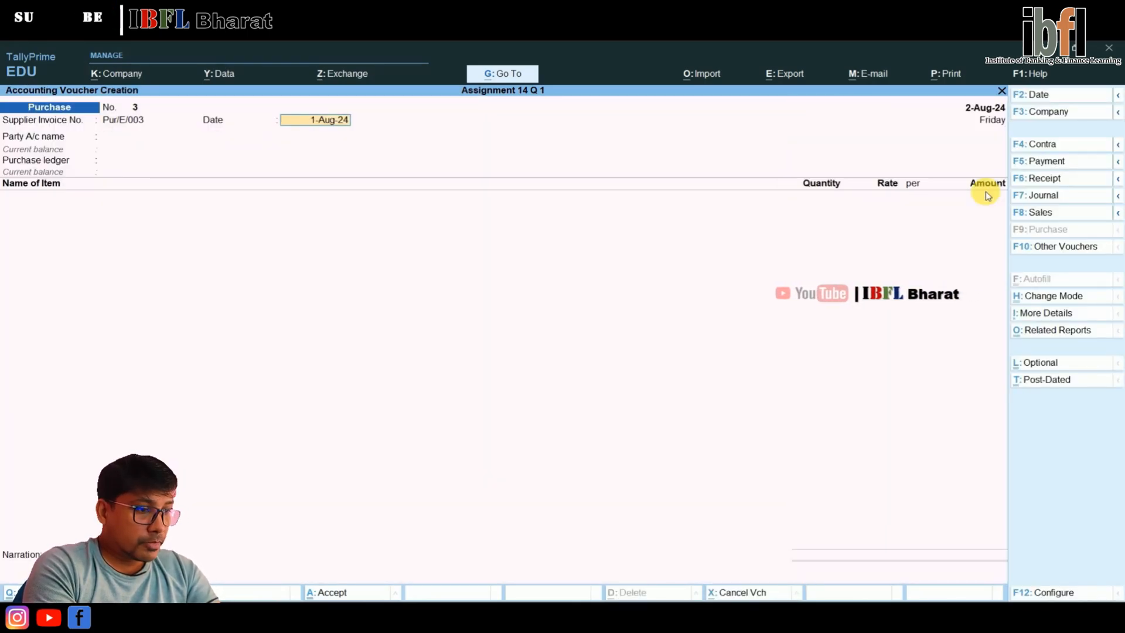
{"action": "key", "text": "Return"}
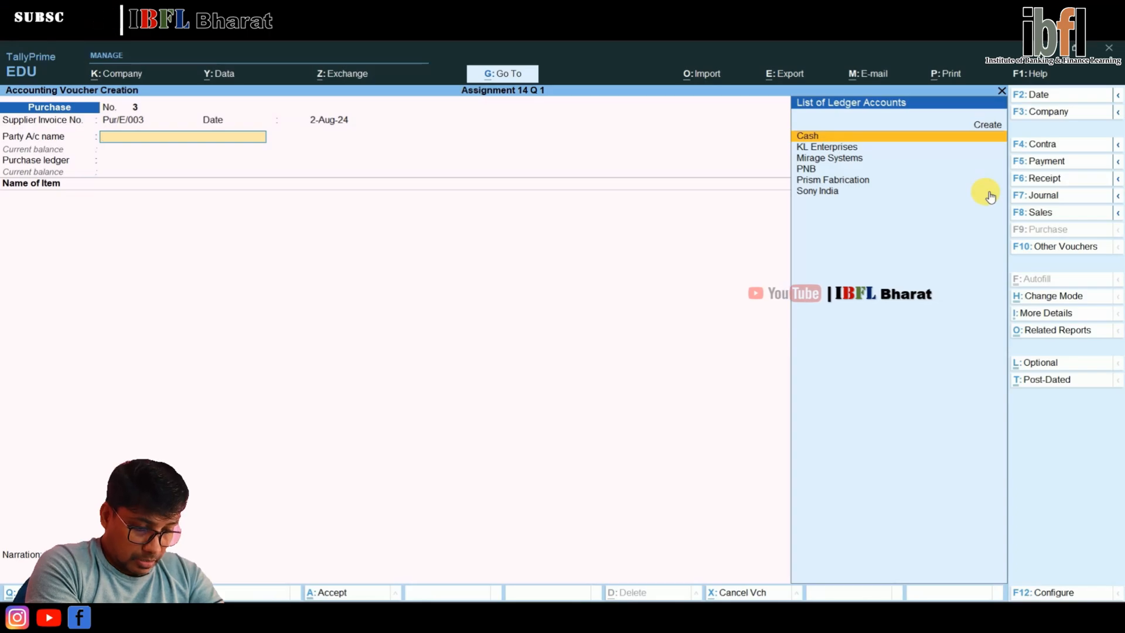
Create the party ledger Envision Garments under Sundry Creditors and accept the party's receipt details without filling them in
{"action": "key", "text": "Up"}
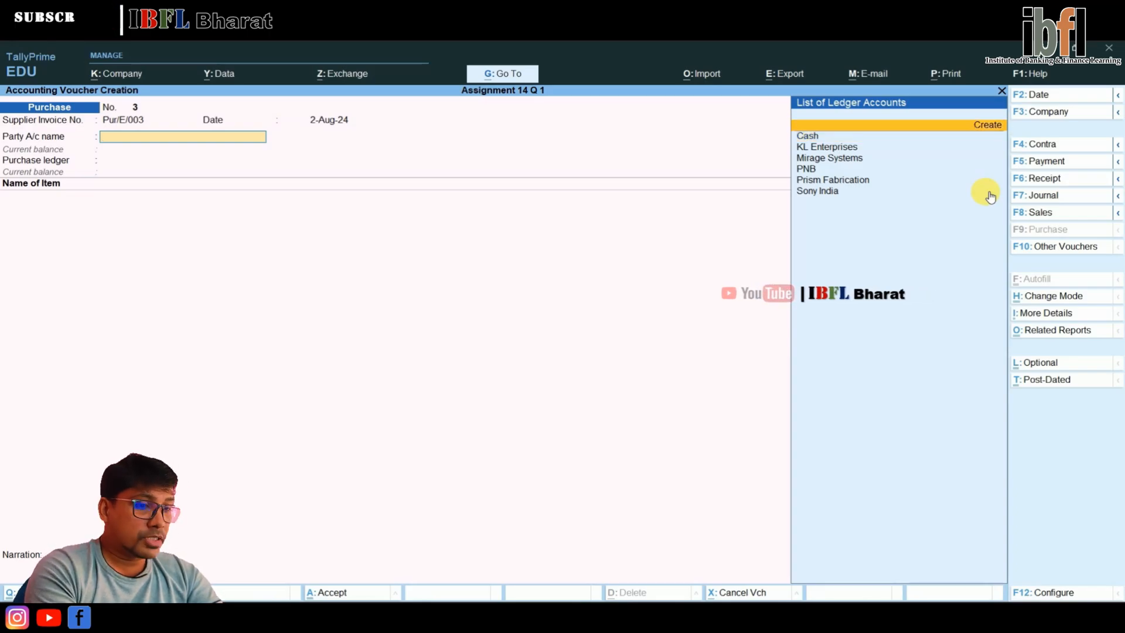
{"action": "key", "text": "Return"}
{"action": "type", "text": "Envis"}
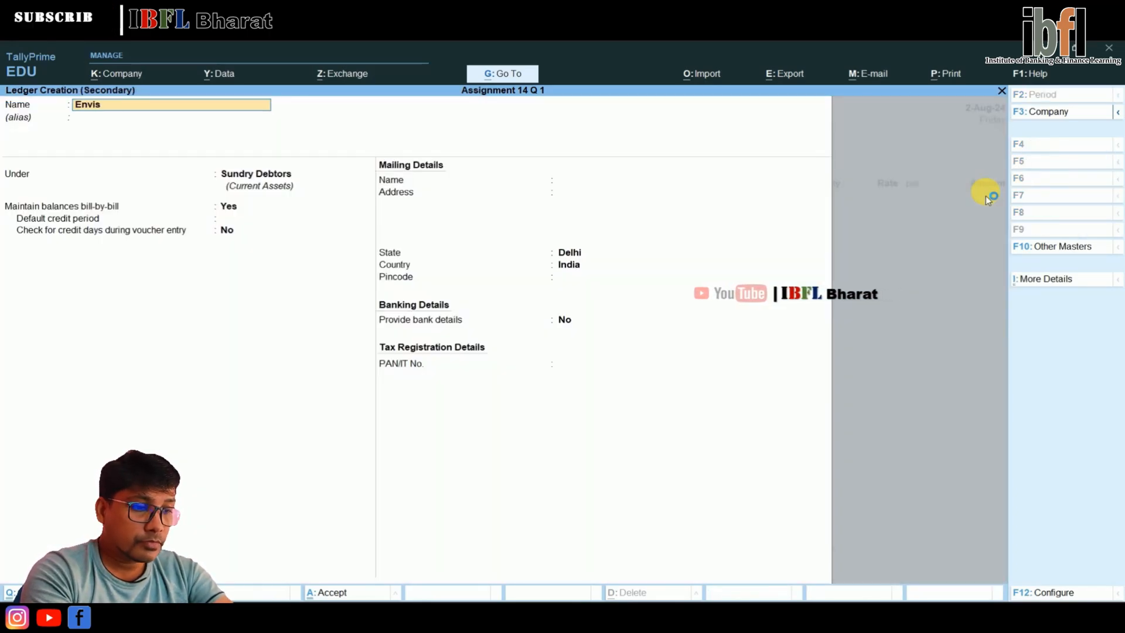
{"action": "type", "text": "ion Garment"}
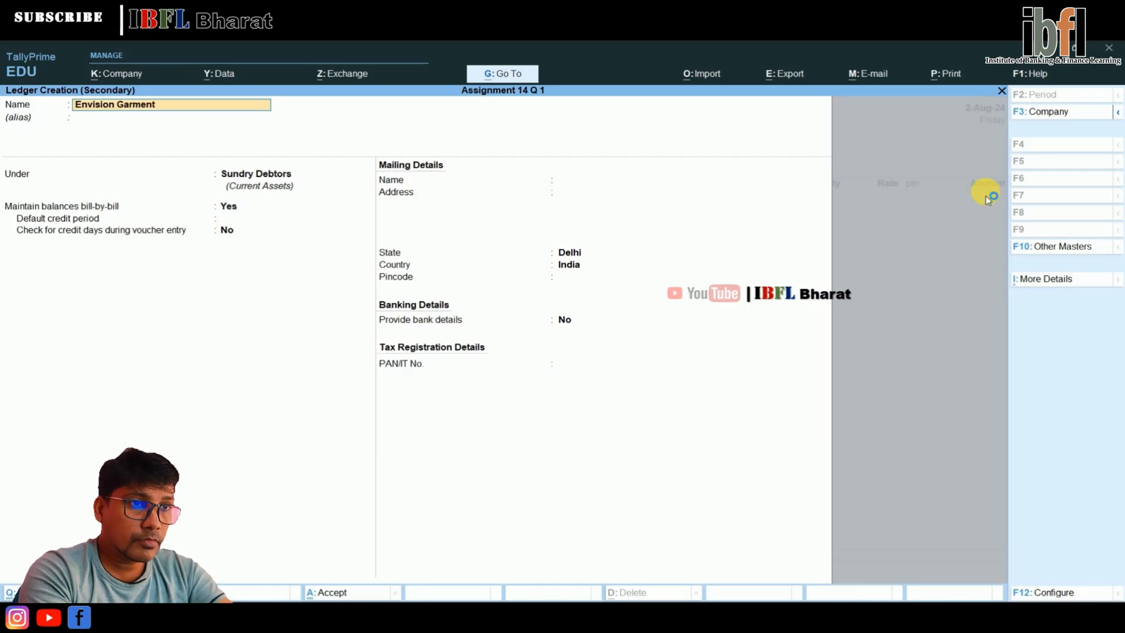
{"action": "type", "text": "s"}
{"action": "key", "text": "Return"}
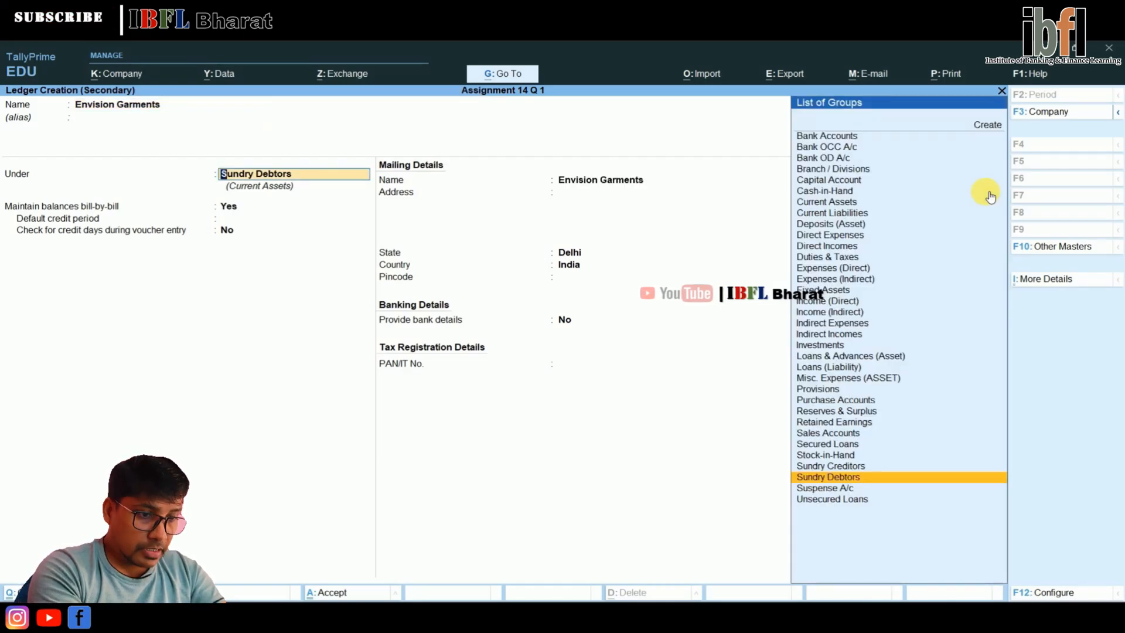
{"action": "type", "text": "Cre"}
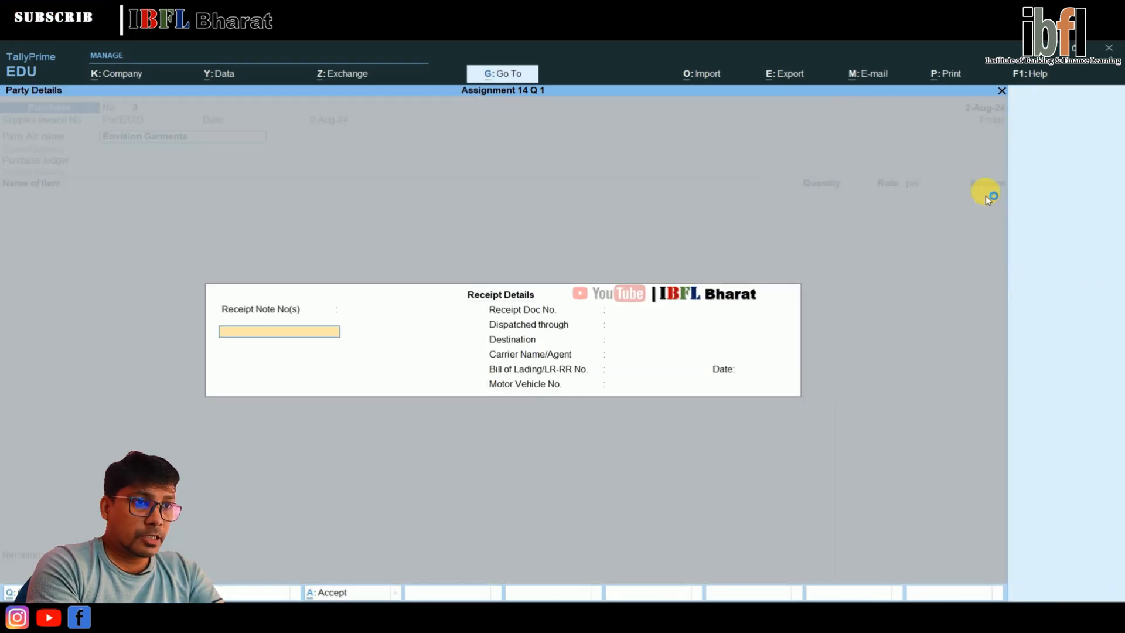
{"action": "key", "text": "Return"}
{"action": "key", "text": "ctrl+a"}
{"action": "key", "text": "ctrl+a"}
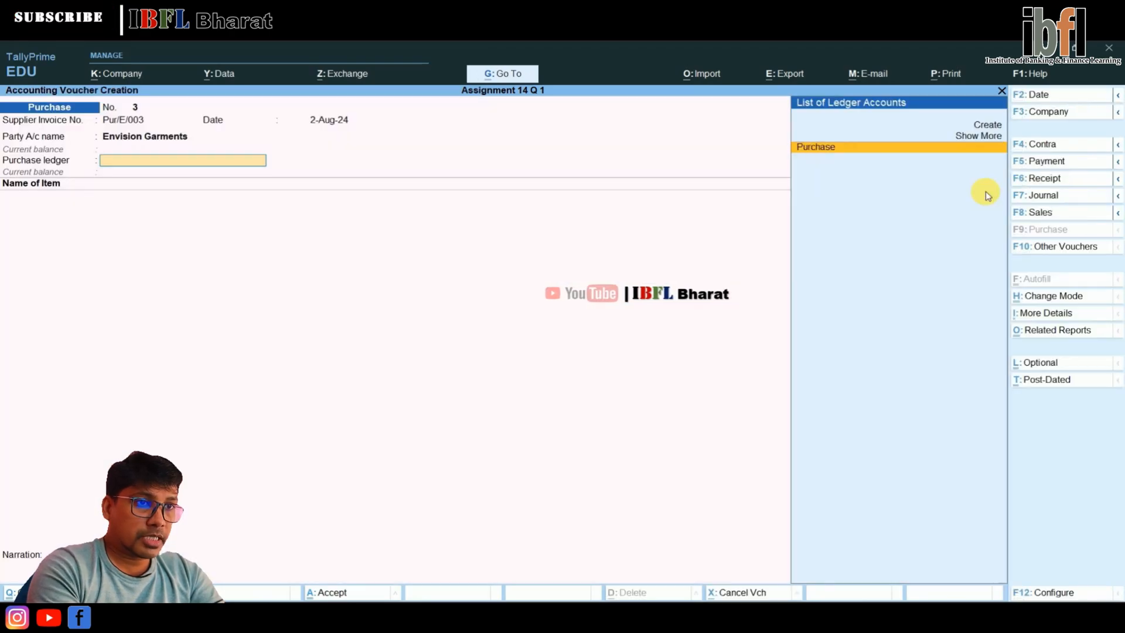
Choose Purchase as the purchase ledger and add 45 bags of Wheat to the Warehouse godown
{"action": "key", "text": "Return"}
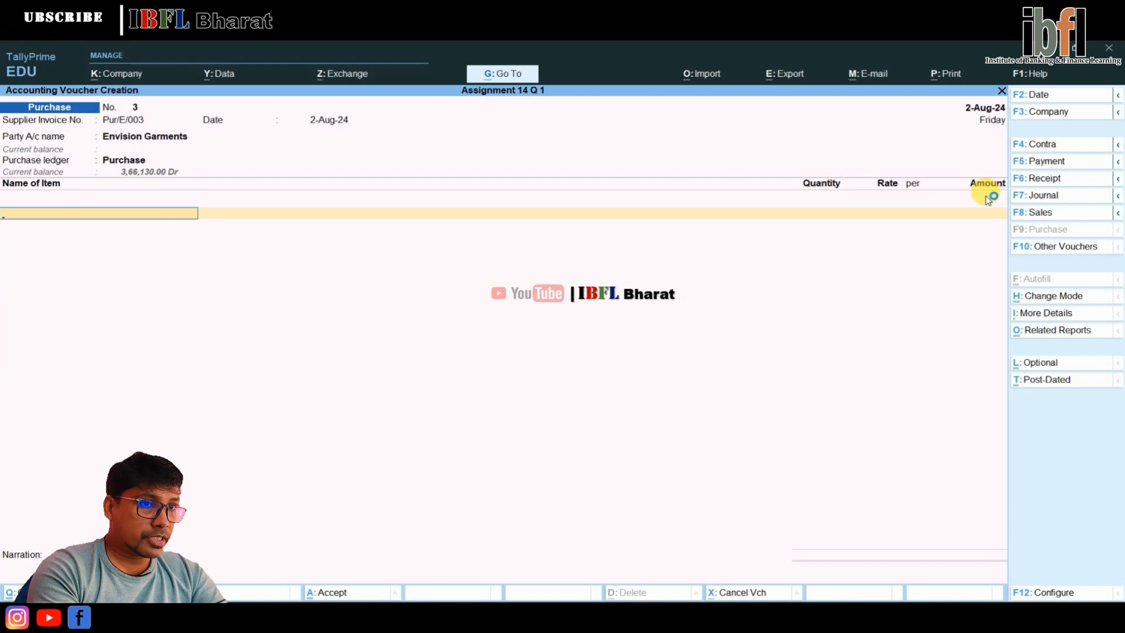
{"action": "key", "text": "Down"}
{"action": "key", "text": "Down"}
{"action": "key", "text": "Down"}
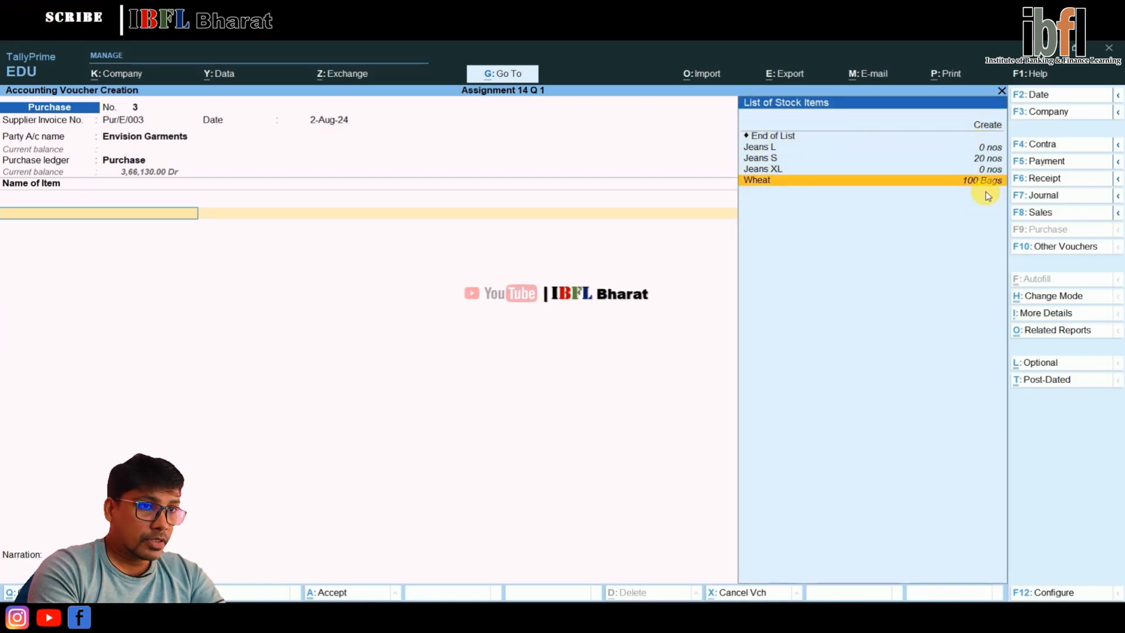
{"action": "key", "text": "Return"}
{"action": "key", "text": "Return"}
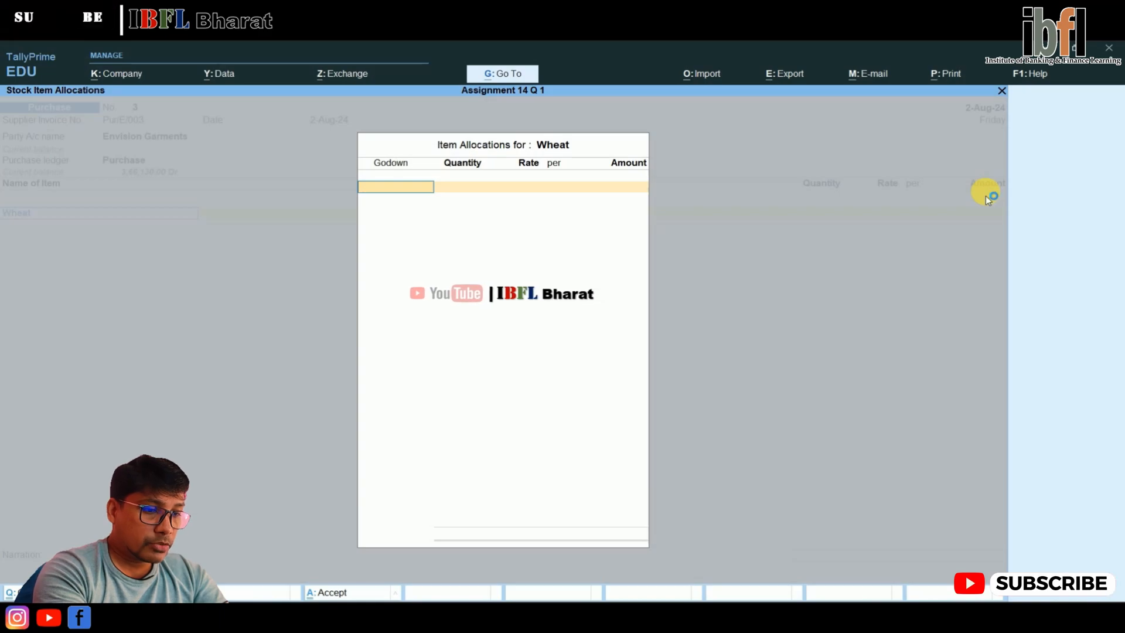
{"action": "type", "text": "W"}
{"action": "key", "text": "Return"}
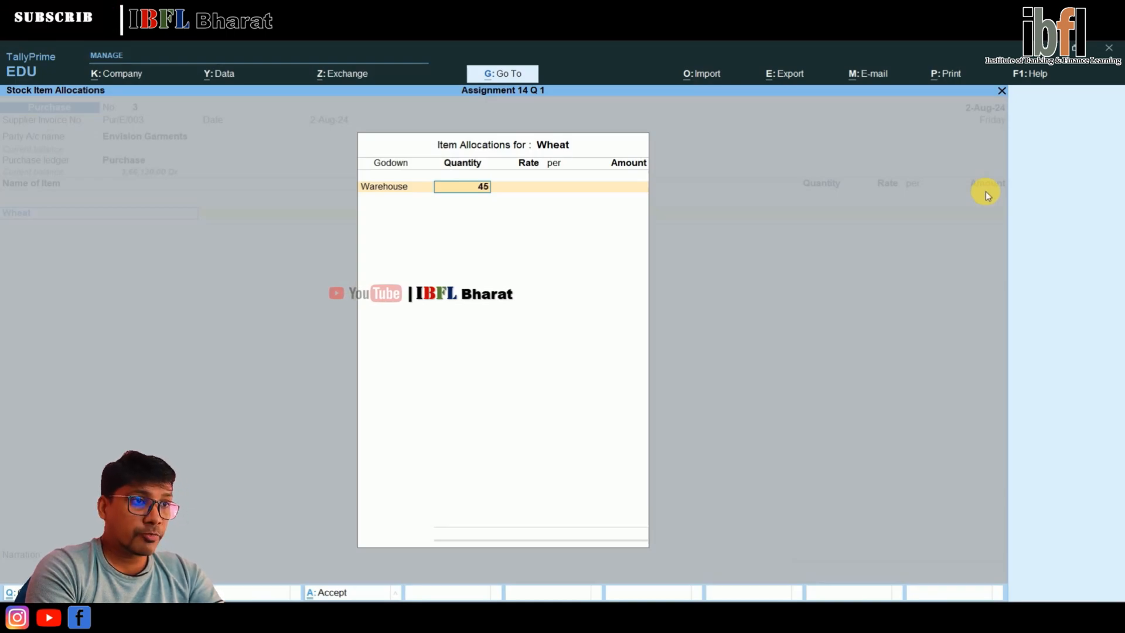
{"action": "type", "text": "45"}
{"action": "key", "text": "Return"}
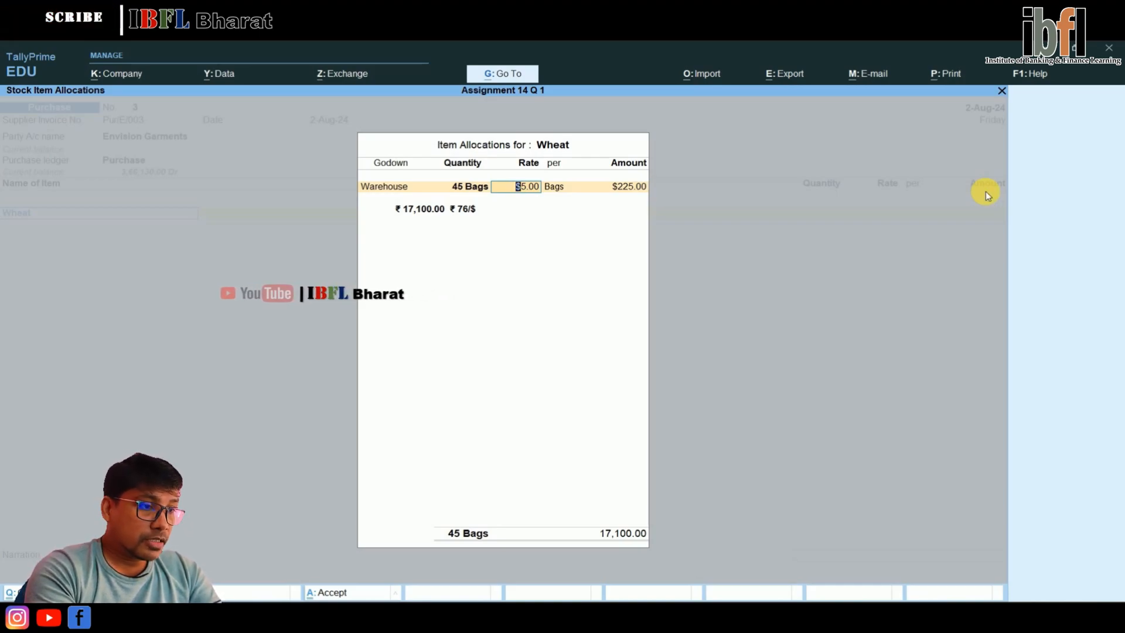
Replace the dollar rate of the Wheat allocation with €50 per bag
{"action": "key", "text": "BackSpace"}
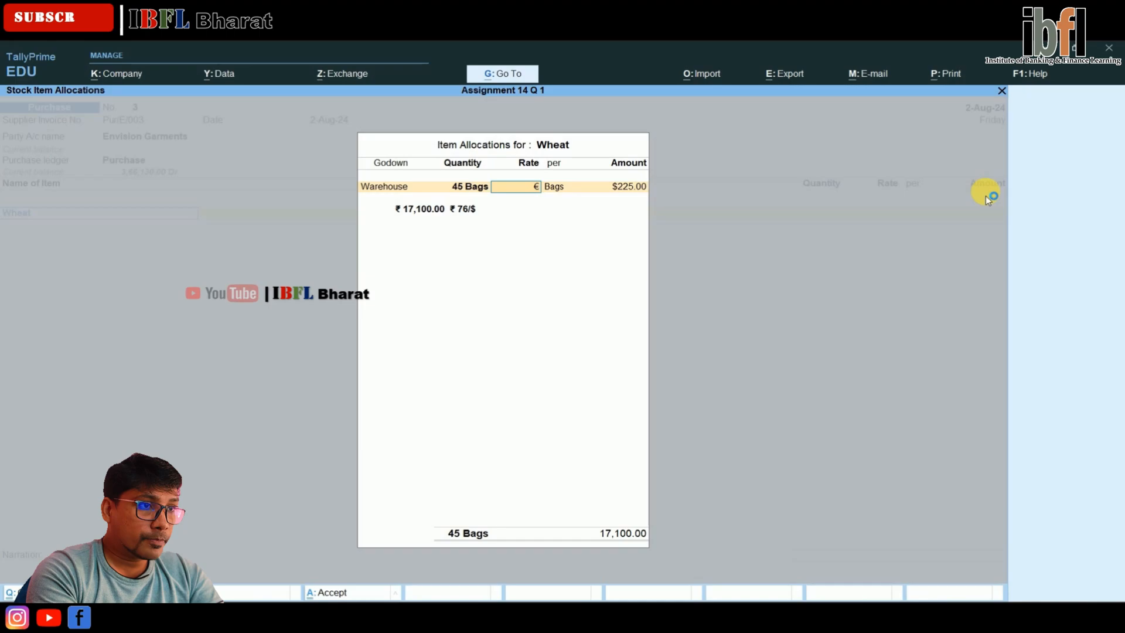
{"action": "type", "text": "€50"}
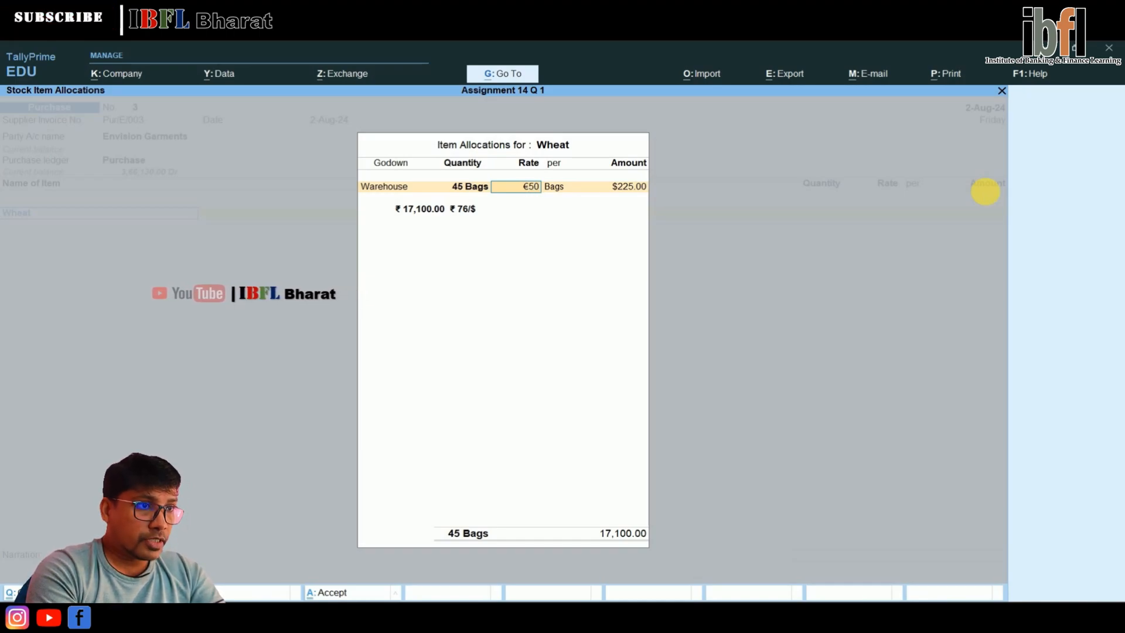
{"action": "key", "text": "Return"}
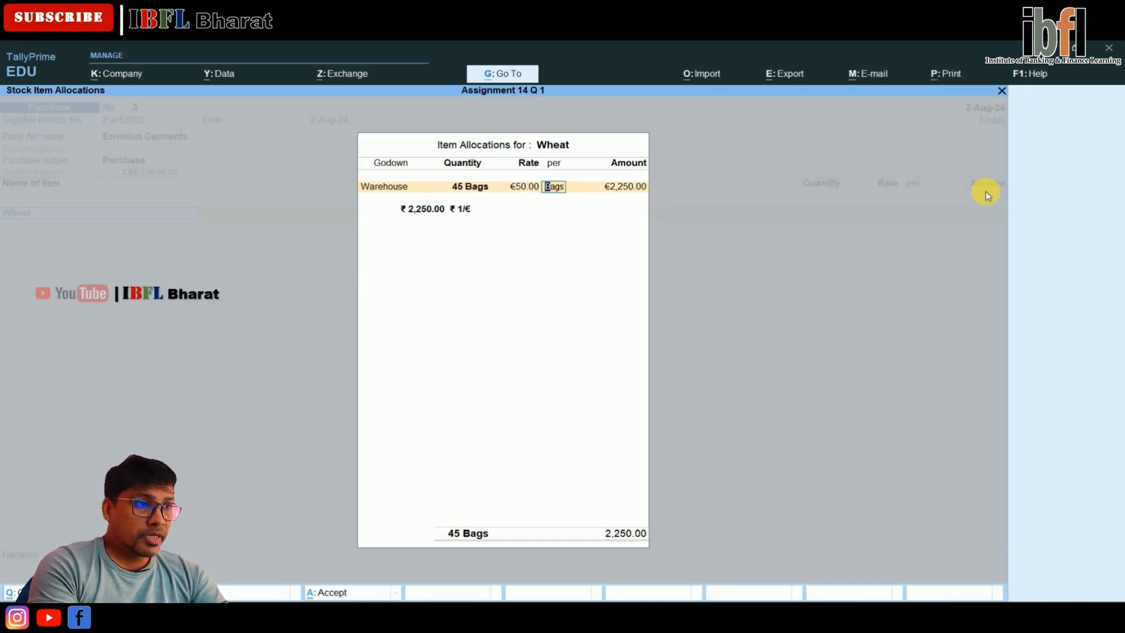
{"action": "key", "text": "Return"}
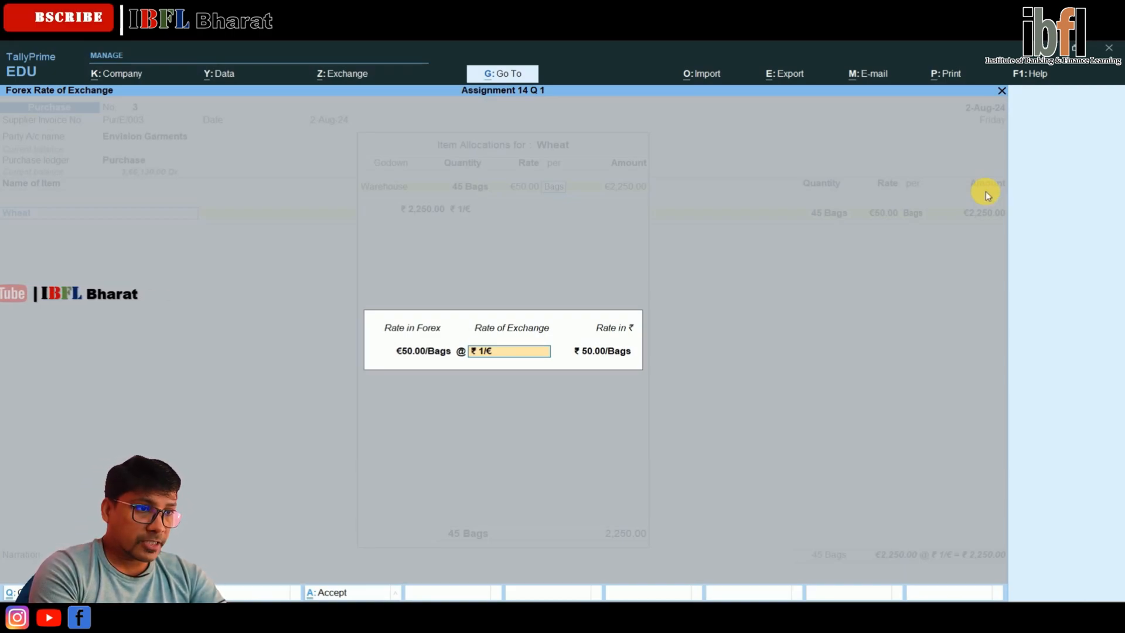
Set the rate of exchange to ₹ 85.67/€ and accept the Wheat item allocation
{"action": "type", "text": "85"}
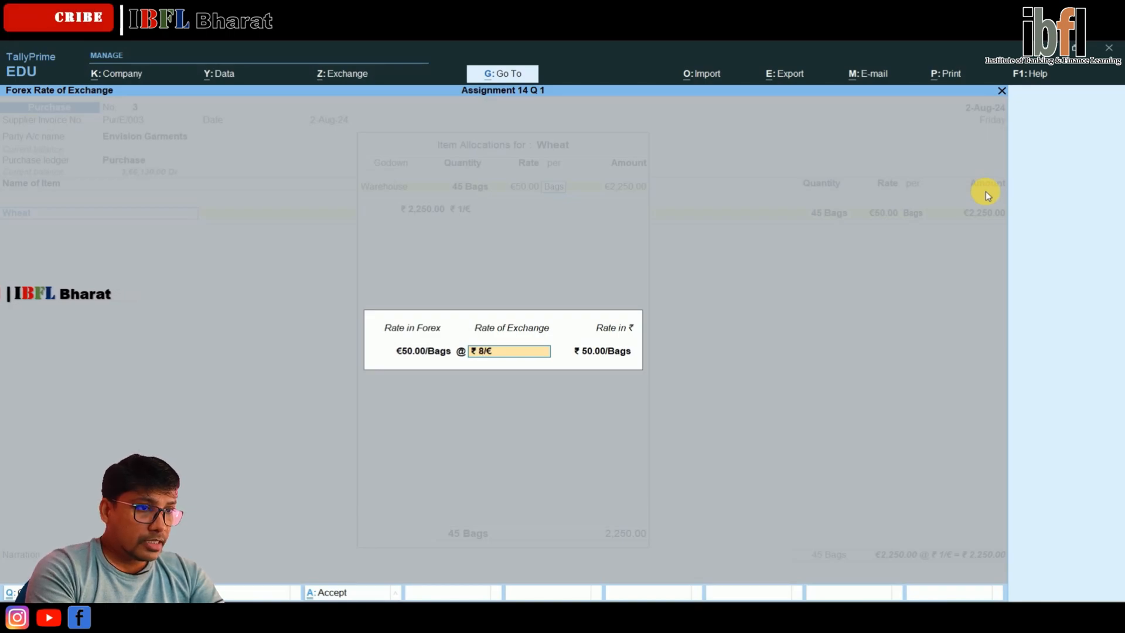
{"action": "type", "text": ".67"}
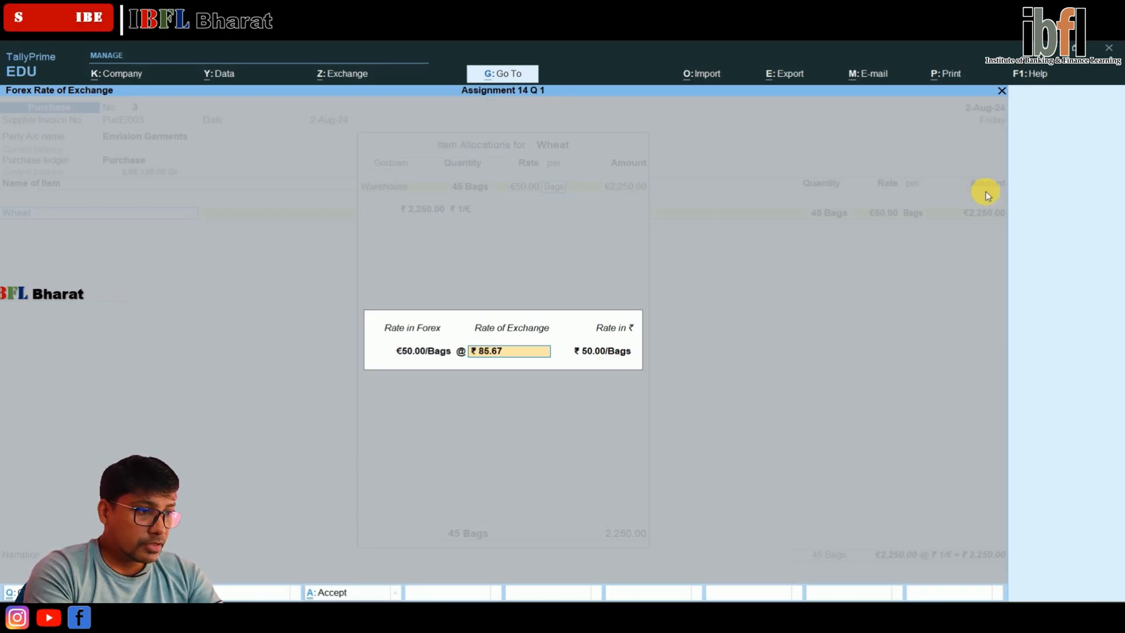
{"action": "type", "text": "/€"}
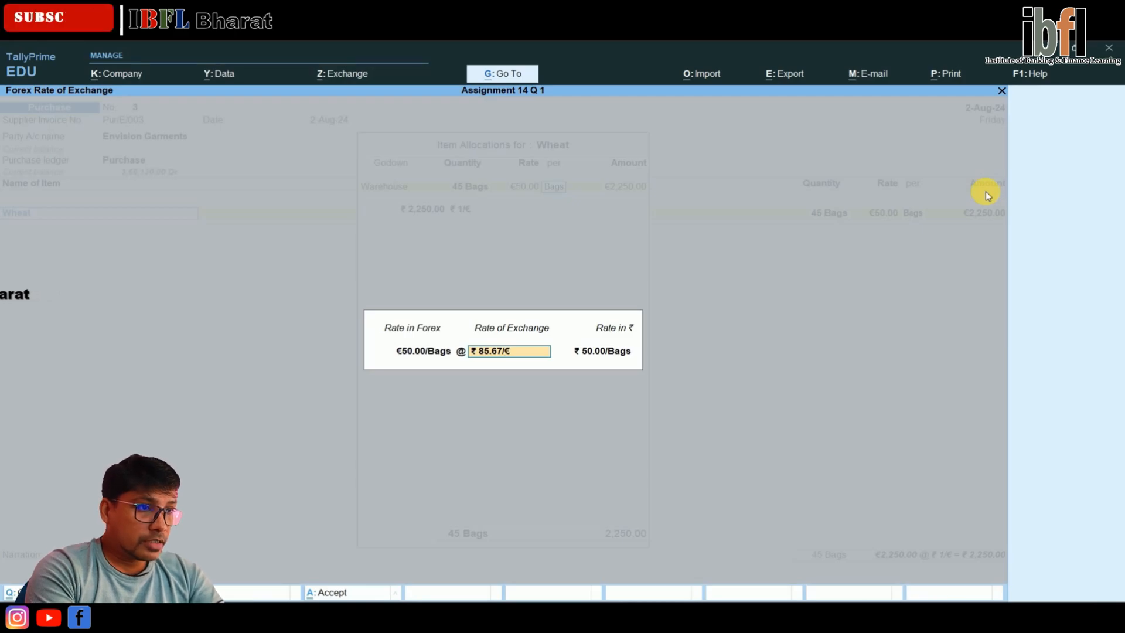
{"action": "key", "text": "Return"}
{"action": "key", "text": "Return"}
{"action": "key", "text": "Return"}
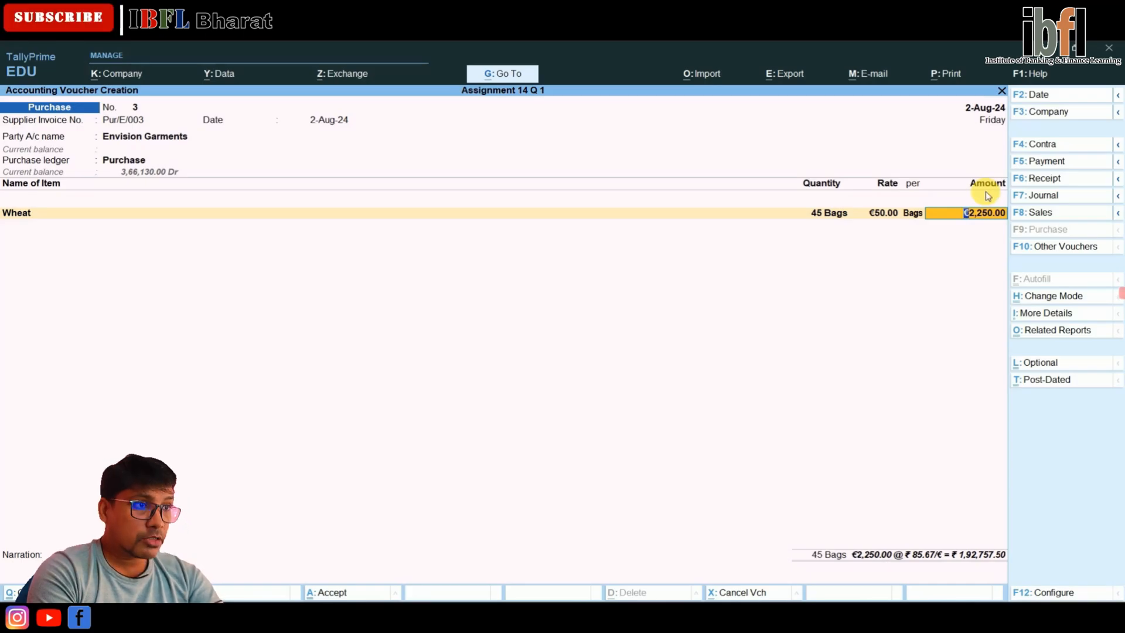
Accept the €2,250 Wheat amount, book it as New Ref Pur/E/003 for Envision Garments, and save the purchase voucher
{"action": "key", "text": "Return"}
{"action": "key", "text": "Return"}
{"action": "key", "text": "Return"}
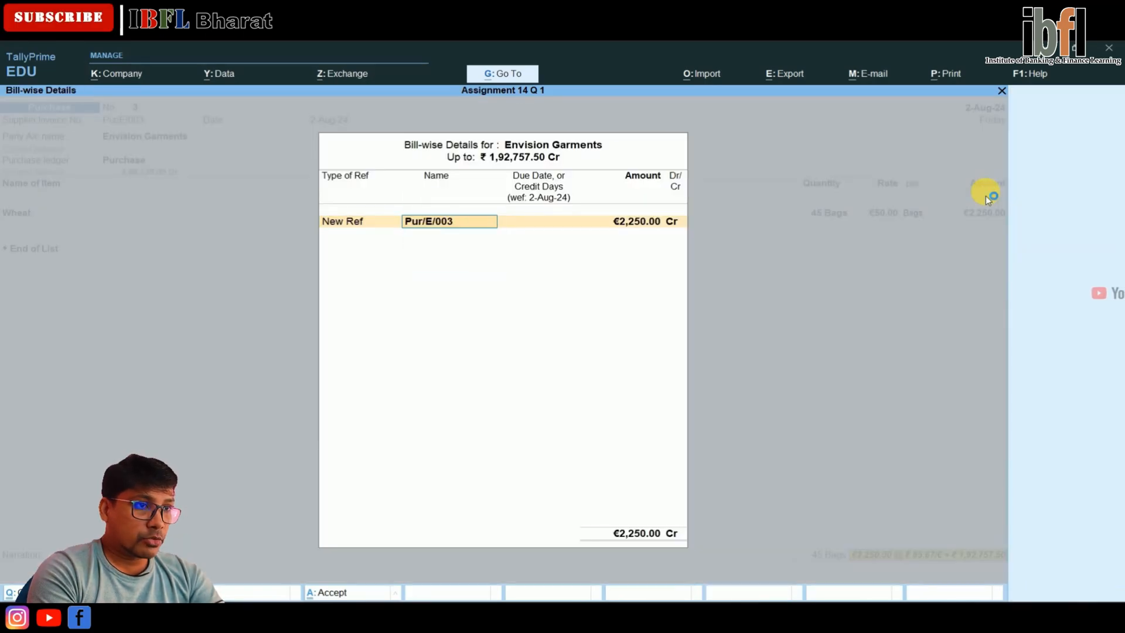
{"action": "key", "text": "Return"}
{"action": "key", "text": "Return"}
{"action": "key", "text": "Return"}
{"action": "key", "text": "Return"}
{"action": "key", "text": "Return"}
{"action": "key", "text": "Return"}
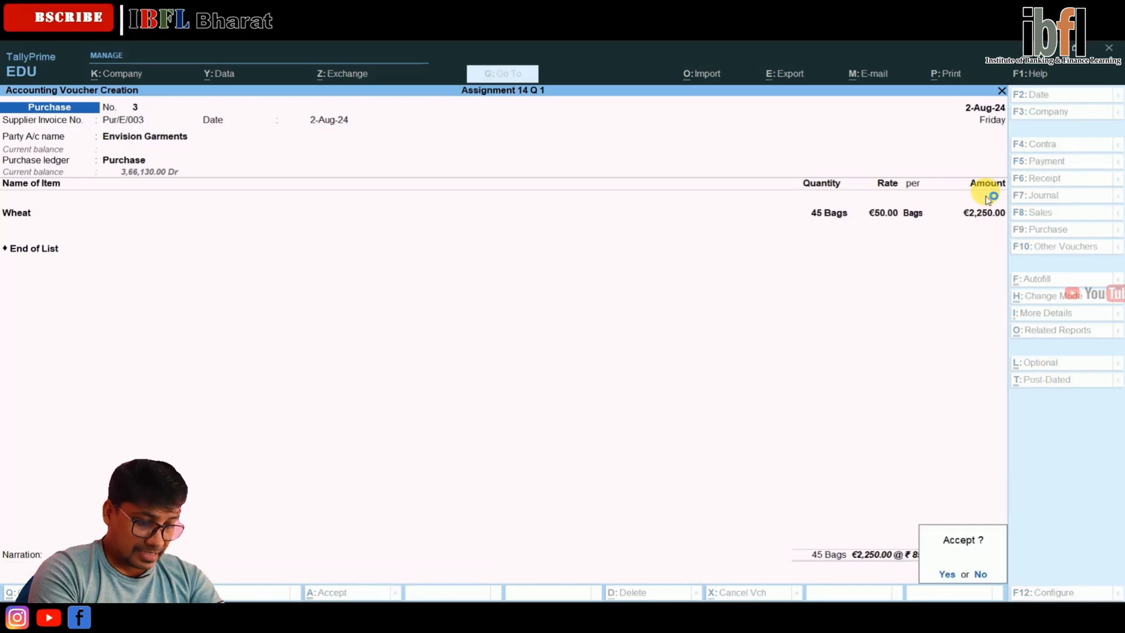
Set the voucher date to 31-Aug-24 and switch to a payment voucher
{"action": "key", "text": "Return"}
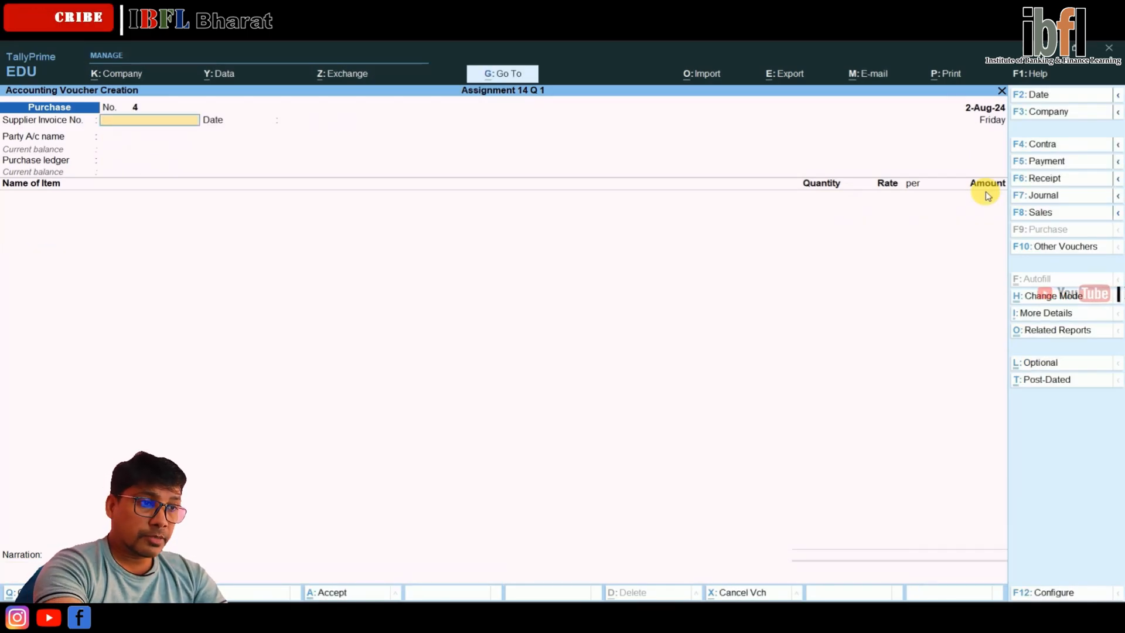
{"action": "key", "text": "F2"}
{"action": "type", "text": "31.8"}
{"action": "key", "text": "Return"}
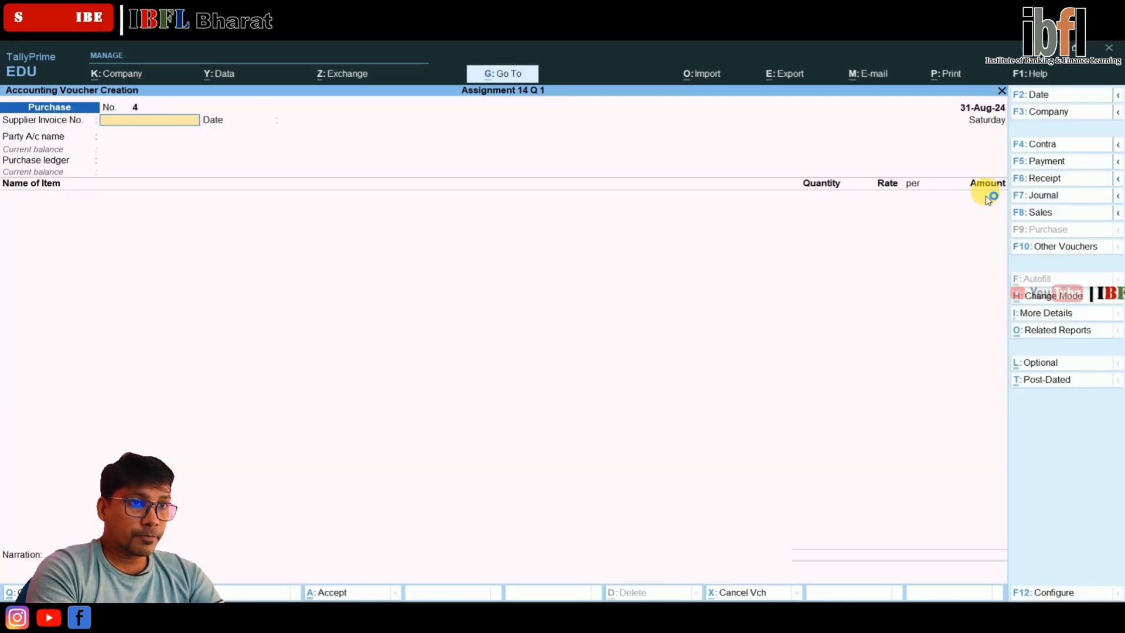
{"action": "key", "text": "Return"}
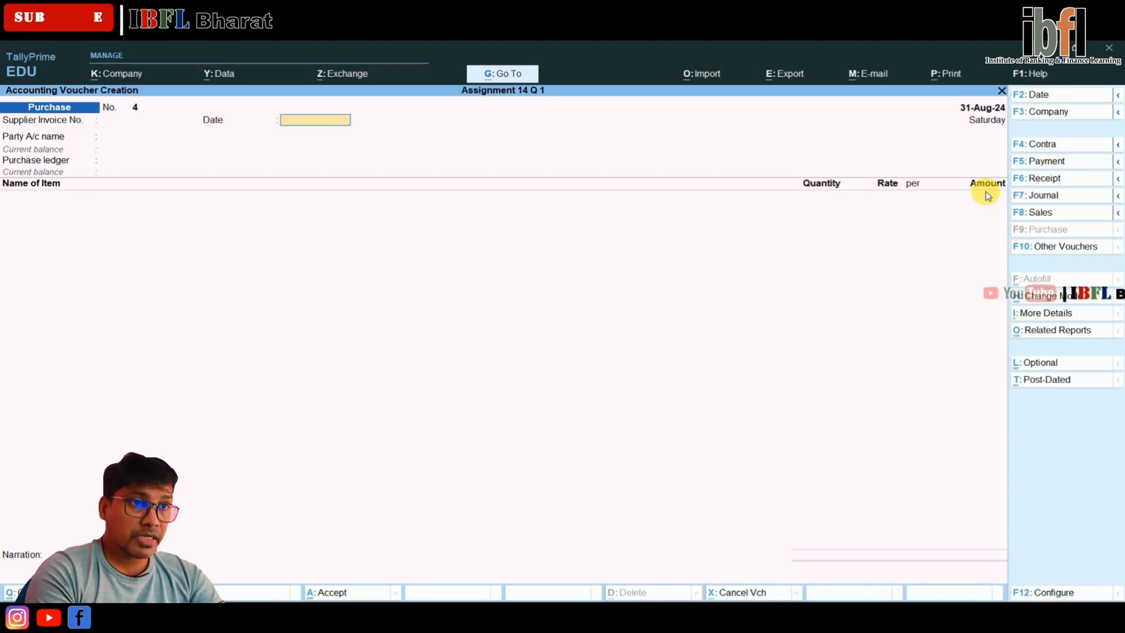
{"action": "key", "text": "F5"}
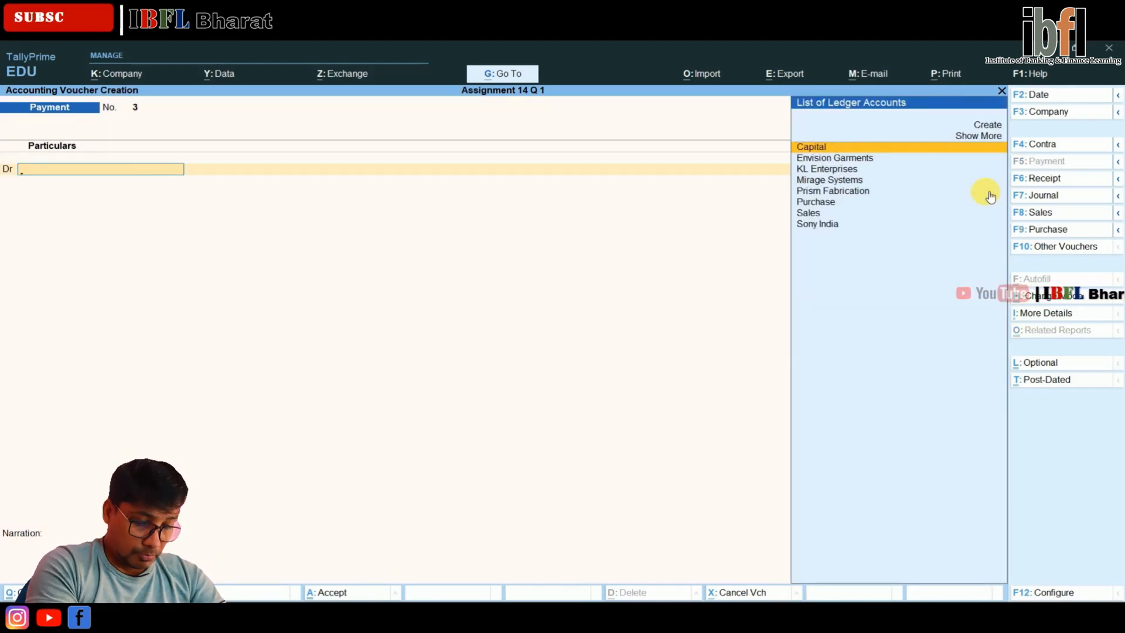
Debit Envision Garments with €2,250 in the payment voucher
{"action": "key", "text": "Down"}
{"action": "key", "text": "Down"}
{"action": "key", "text": "Down"}
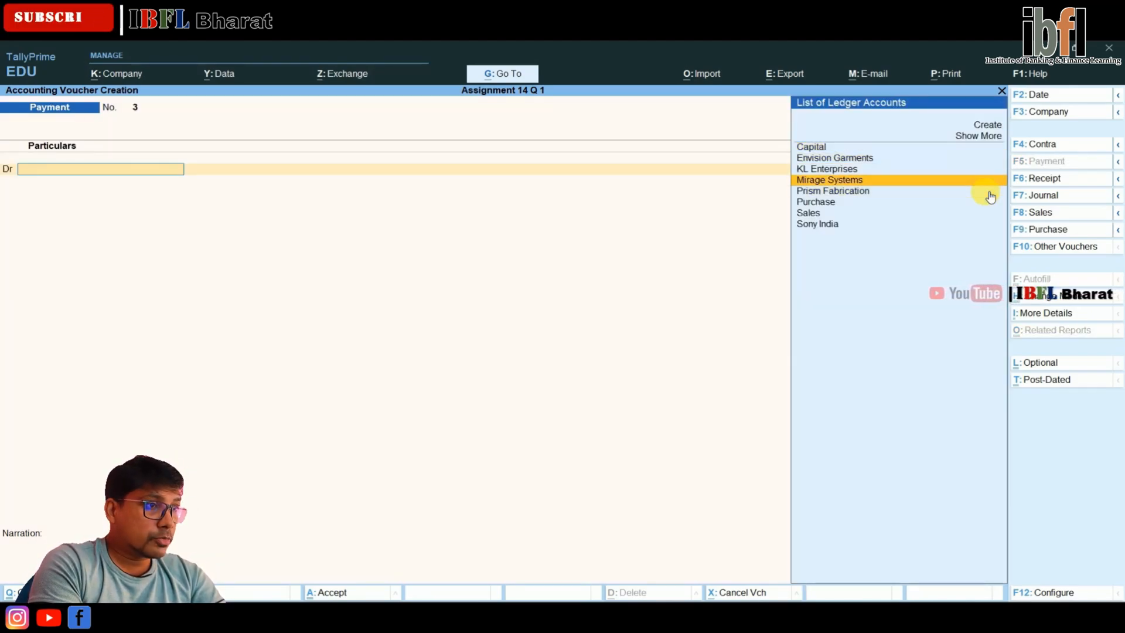
{"action": "key", "text": "Up"}
{"action": "key", "text": "Up"}
{"action": "key", "text": "Return"}
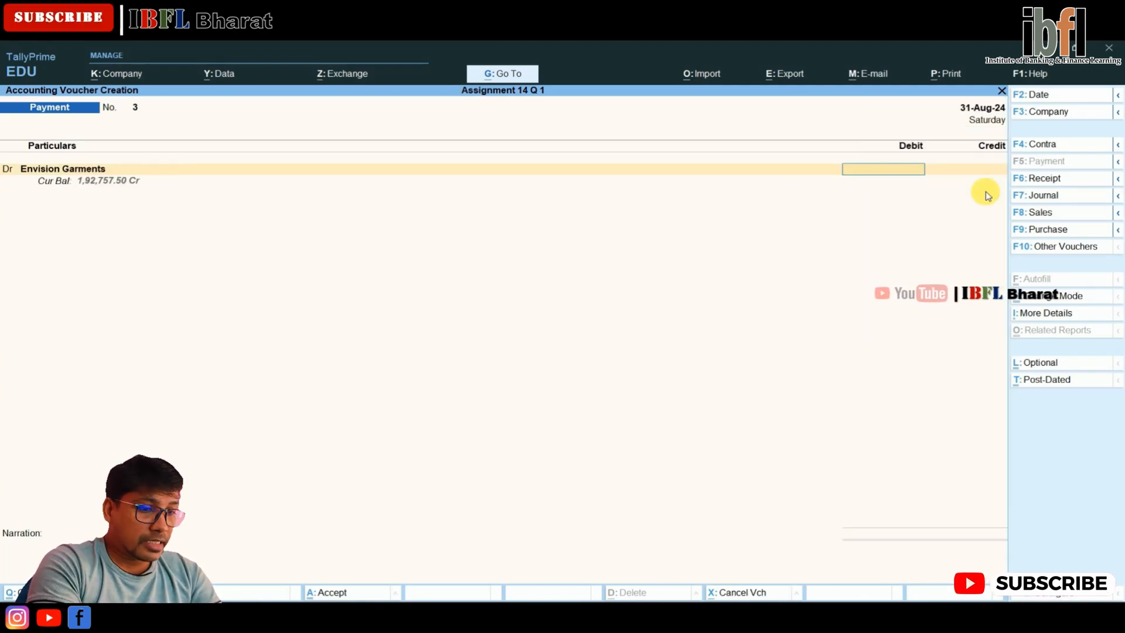
{"action": "key", "text": "alt"}
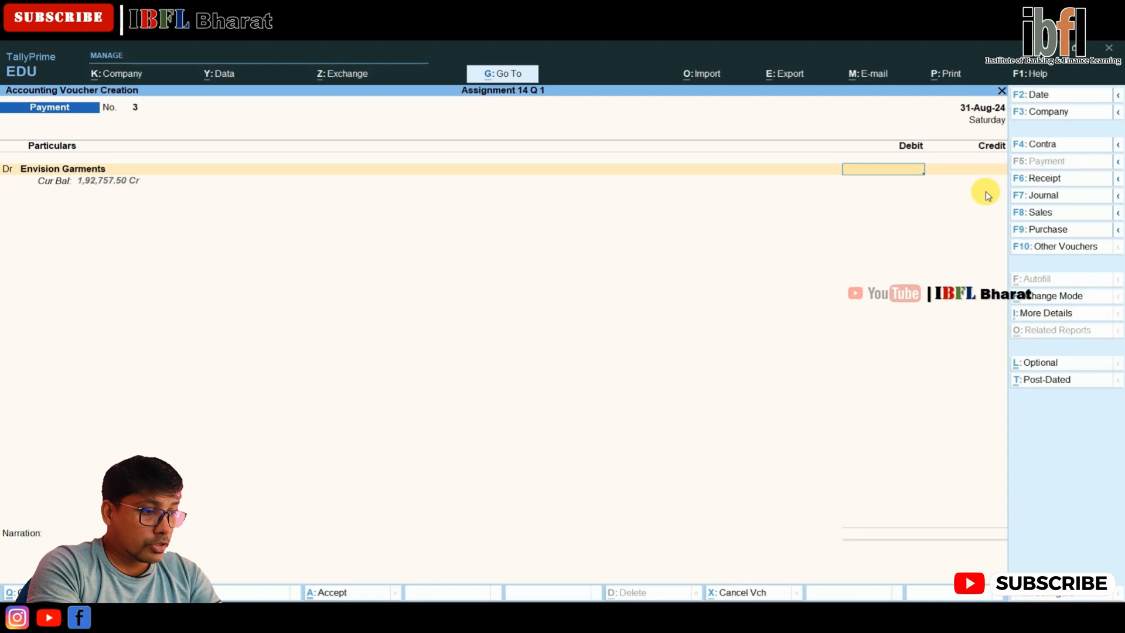
{"action": "key", "text": "alt"}
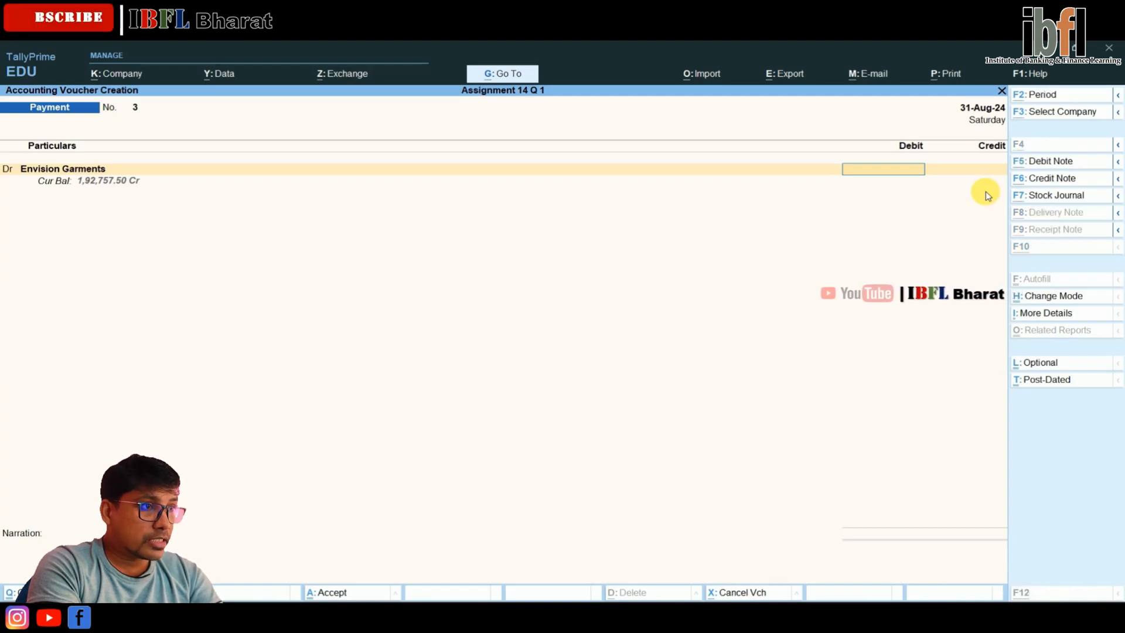
{"action": "type", "text": "€"}
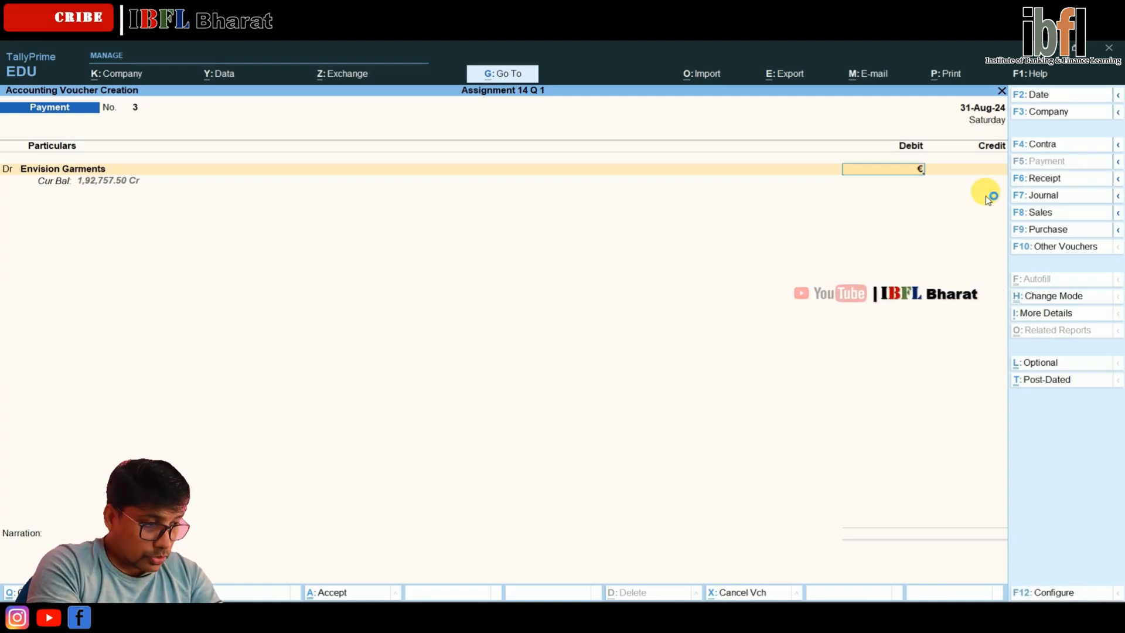
{"action": "type", "text": "2250"}
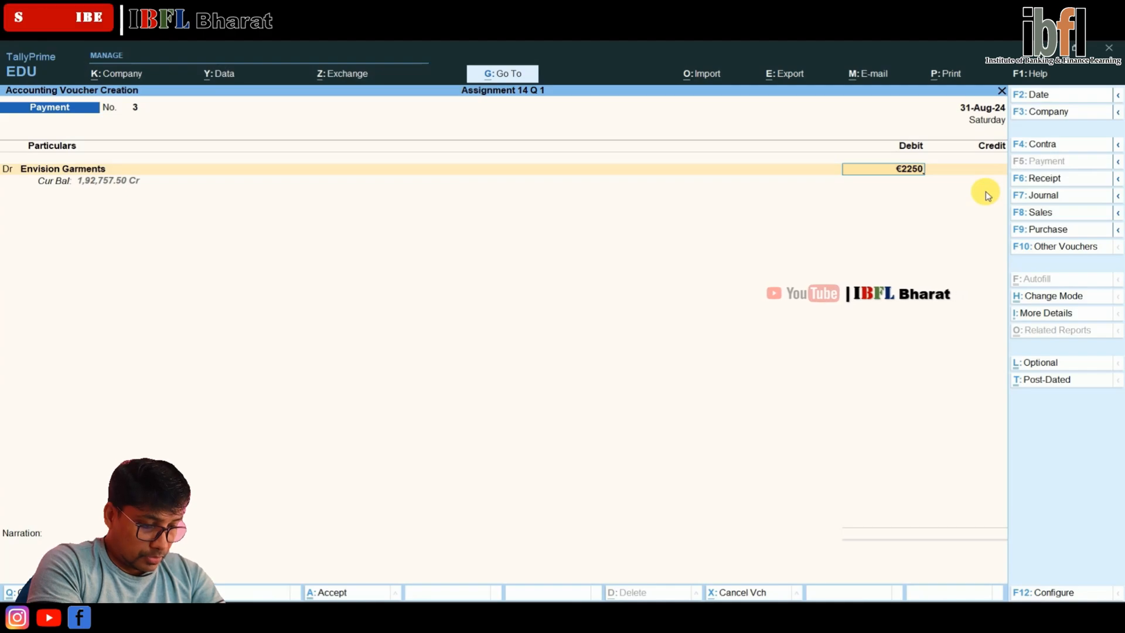
{"action": "key", "text": "Return"}
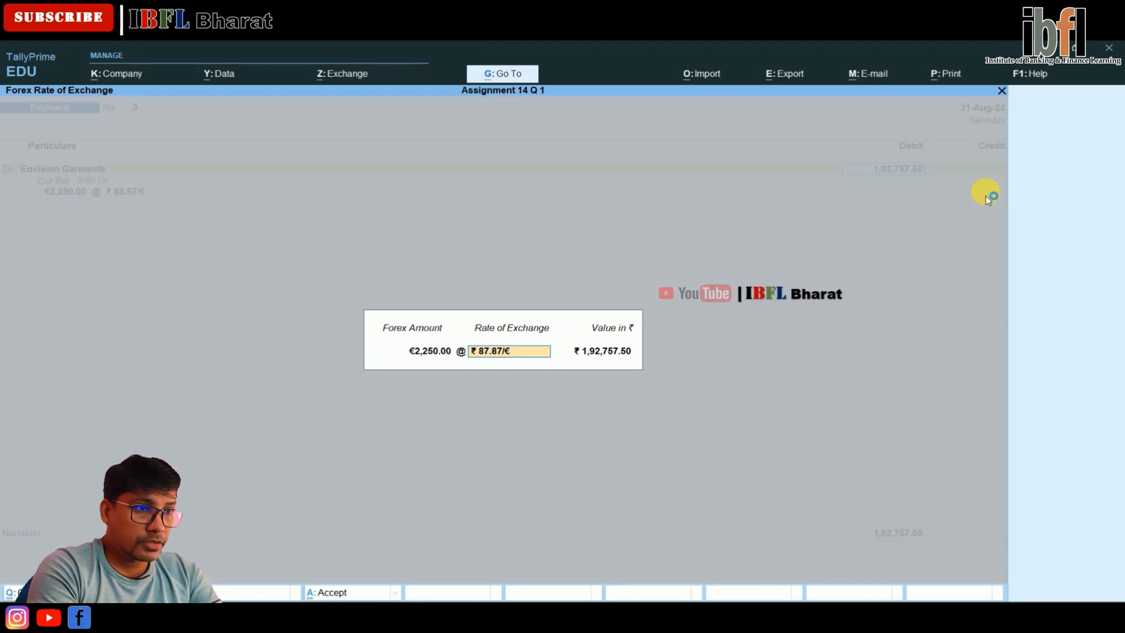
Set the rate of exchange to ₹ 87.80/€ and allocate the €2,250 as Agst Ref to bill Pur/E/003
{"action": "key", "text": "Return"}
{"action": "key", "text": "Return"}
{"action": "key", "text": "Return"}
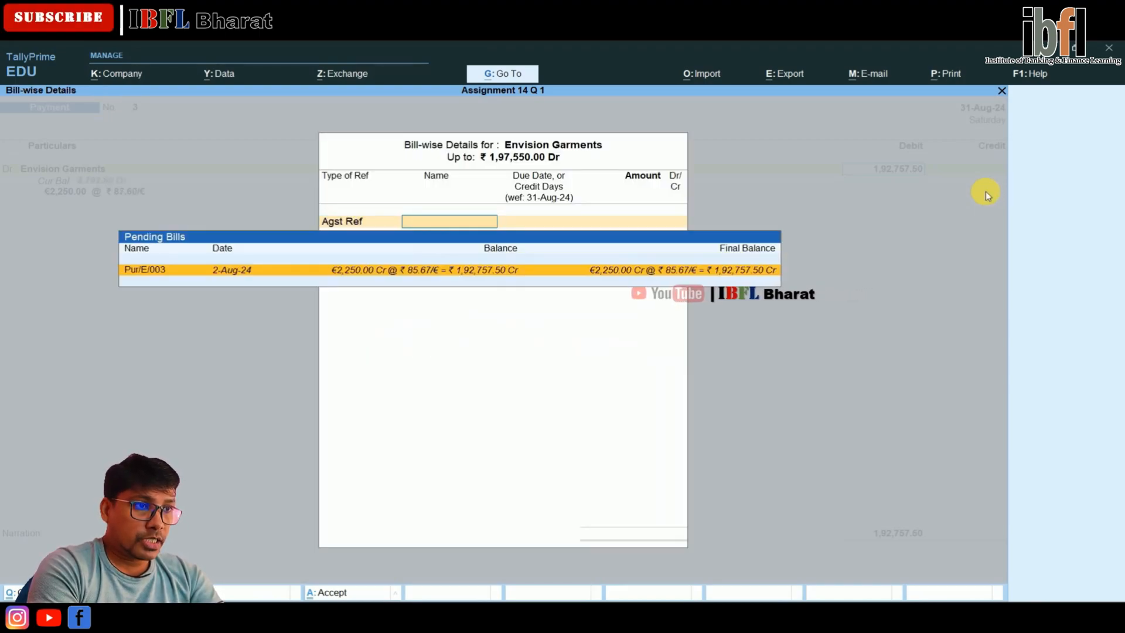
{"action": "key", "text": "Return"}
{"action": "key", "text": "Return"}
Credit PNB with €2,250 at ₹ 87.80/€ and save the payment voucher
{"action": "key", "text": "Return"}
{"action": "key", "text": "Return"}
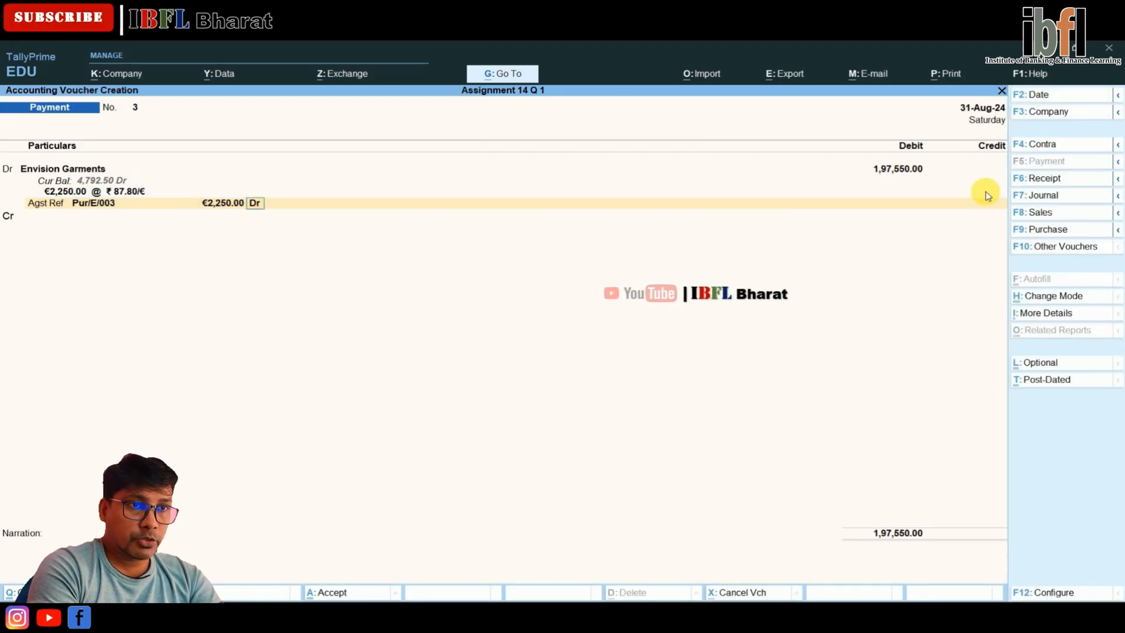
{"action": "key", "text": "Return"}
{"action": "key", "text": "Down"}
{"action": "key", "text": "Down"}
{"action": "key", "text": "Down"}
{"action": "key", "text": "Down"}
{"action": "key", "text": "Down"}
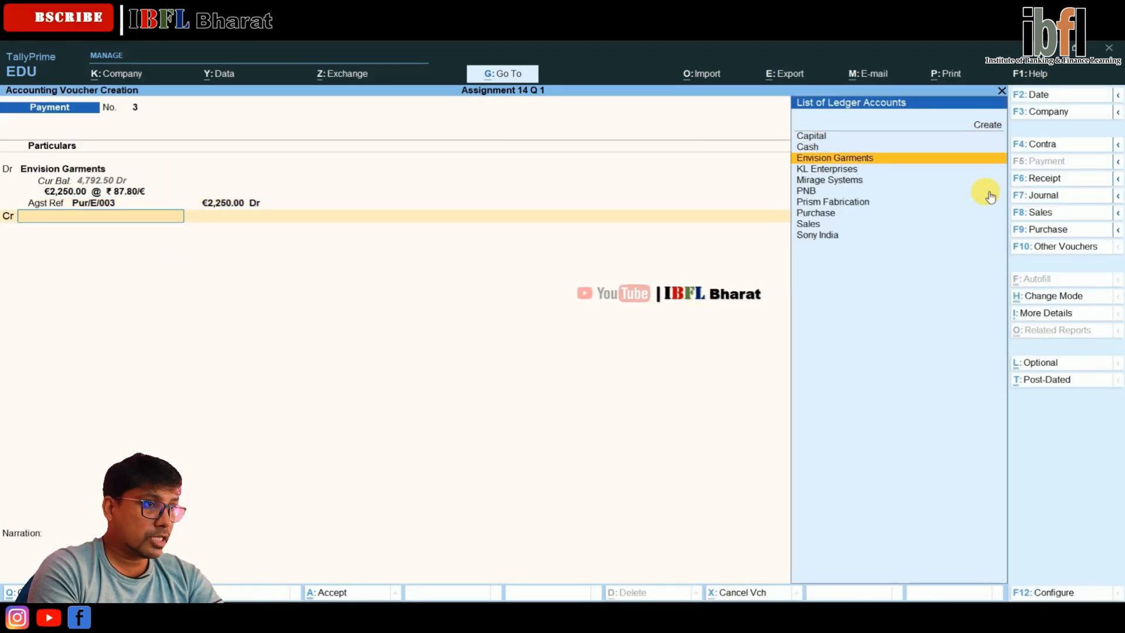
{"action": "key", "text": "Return"}
{"action": "key", "text": "Return"}
{"action": "key", "text": "Return"}
{"action": "key", "text": "Return"}
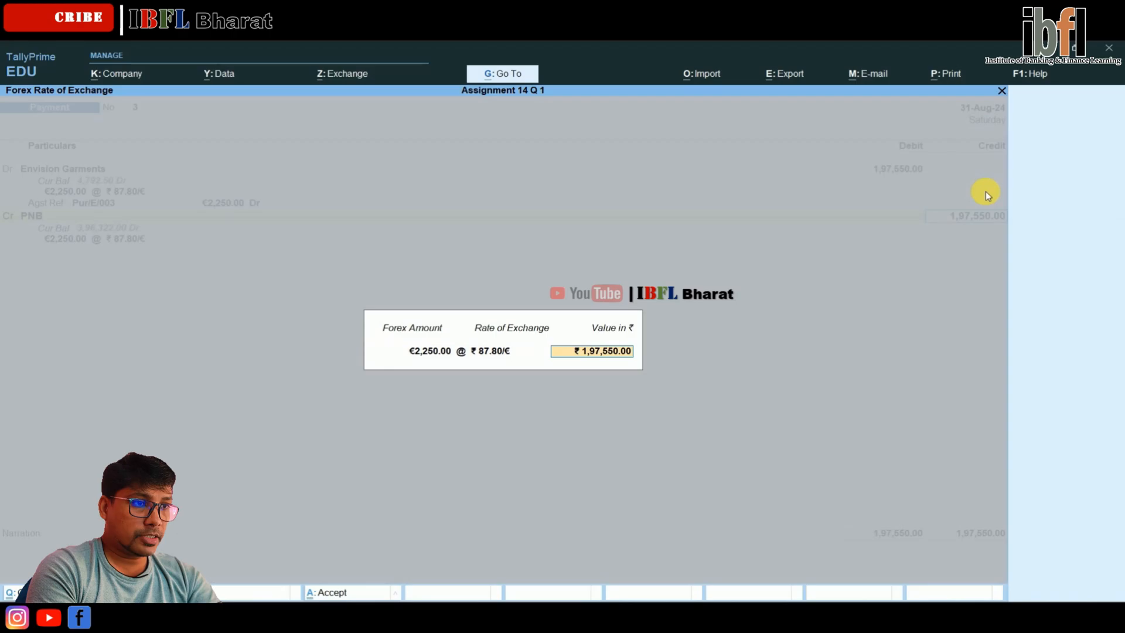
{"action": "key", "text": "Return"}
{"action": "key", "text": "Return"}
{"action": "key", "text": "Return"}
{"action": "key", "text": "Return"}
{"action": "key", "text": "Return"}
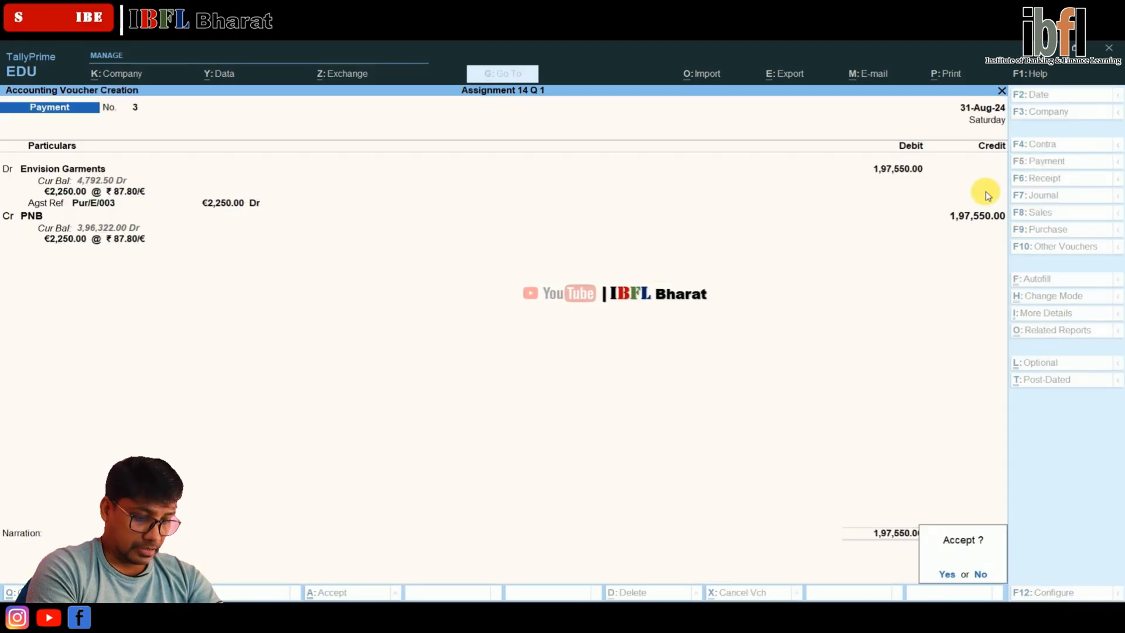
Leave voucher entry and open the Unadjusted Forex Gain/Loss statement from the Balance Sheet
{"action": "key", "text": "Return"}
{"action": "key", "text": "Escape"}
{"action": "key", "text": "Down"}
{"action": "key", "text": "Down"}
{"action": "key", "text": "Down"}
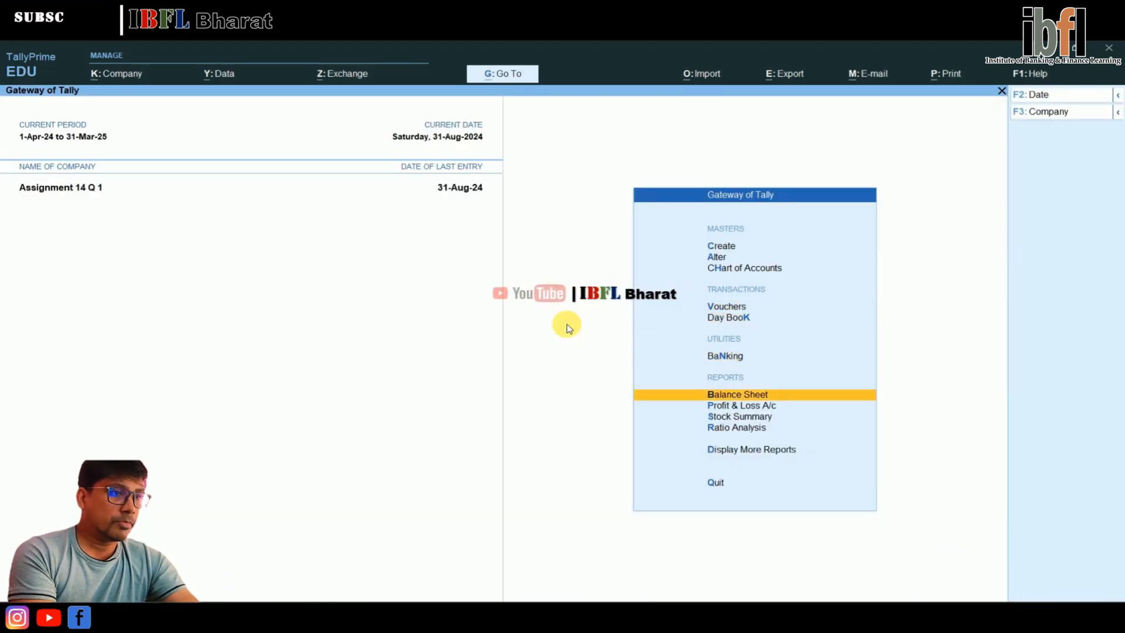
{"action": "key", "text": "Return"}
{"action": "key", "text": "Right"}
{"action": "key", "text": "Down"}
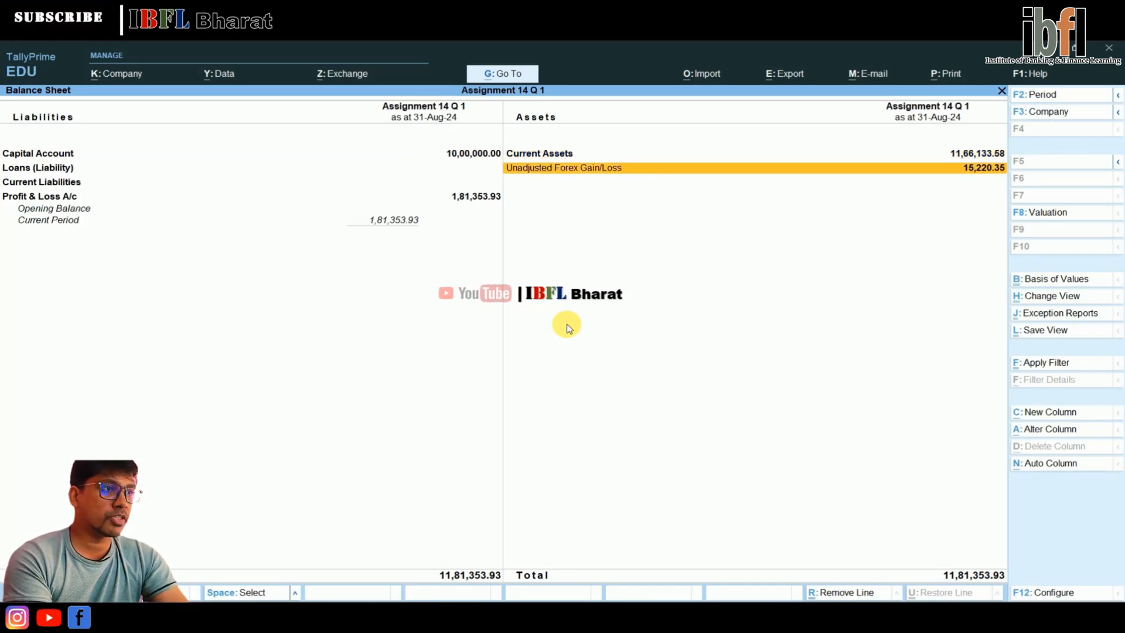
{"action": "key", "text": "Return"}
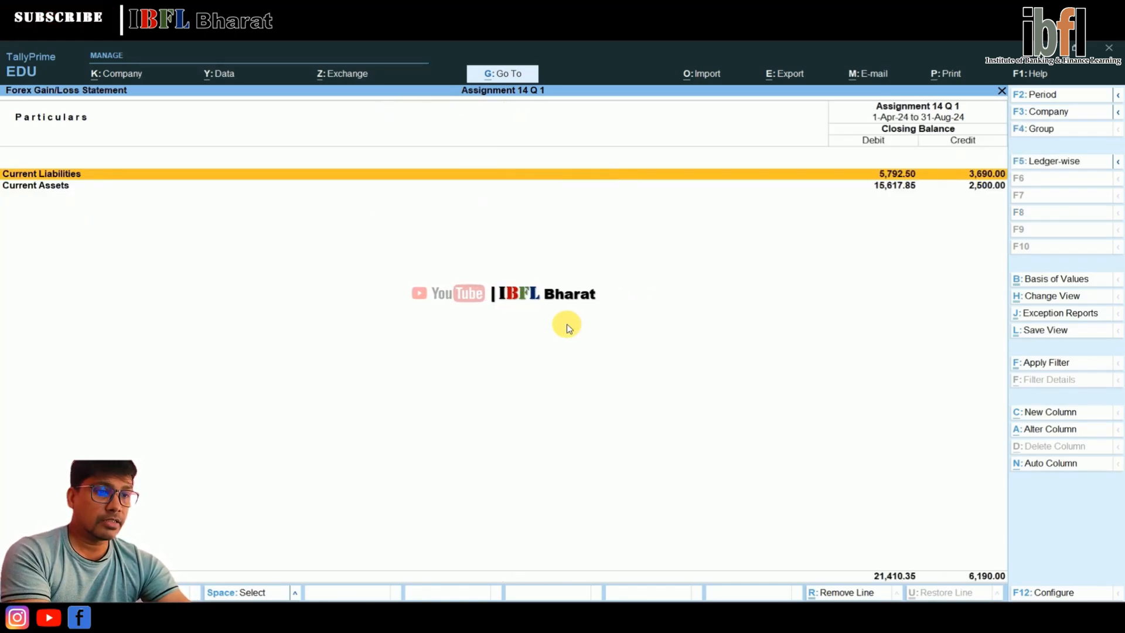
Expand the Forex Gain/Loss Statement to subgroups and examine the party differences under Sundry Creditors and Sundry Debtors
{"action": "key", "text": "alt+F5"}
{"action": "key", "text": "Down"}
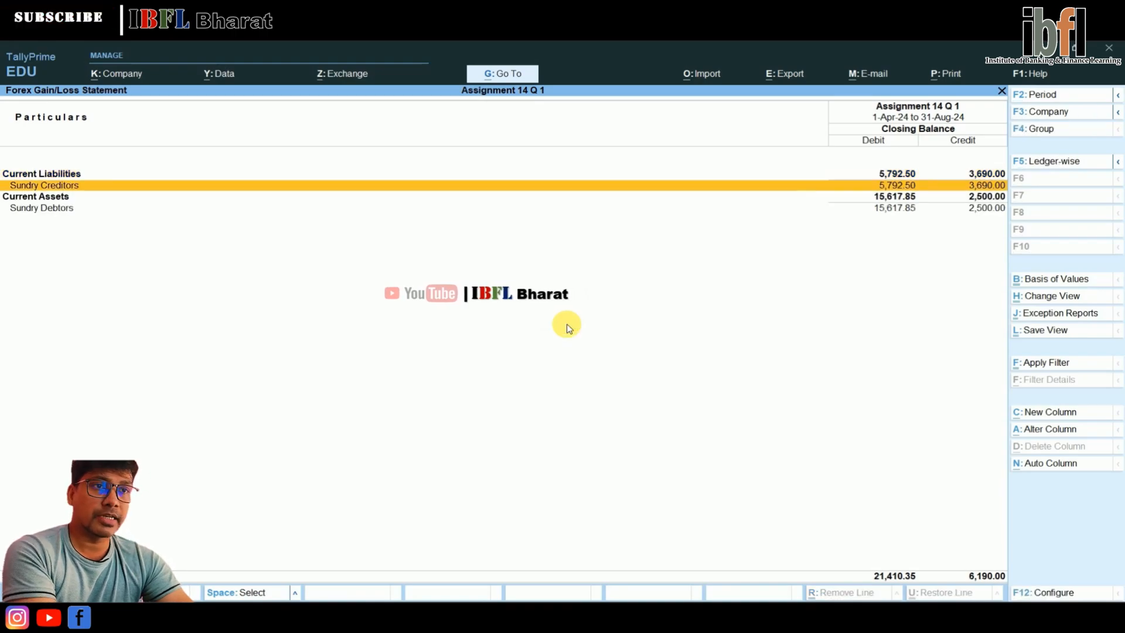
{"action": "key", "text": "Return"}
{"action": "key", "text": "Escape"}
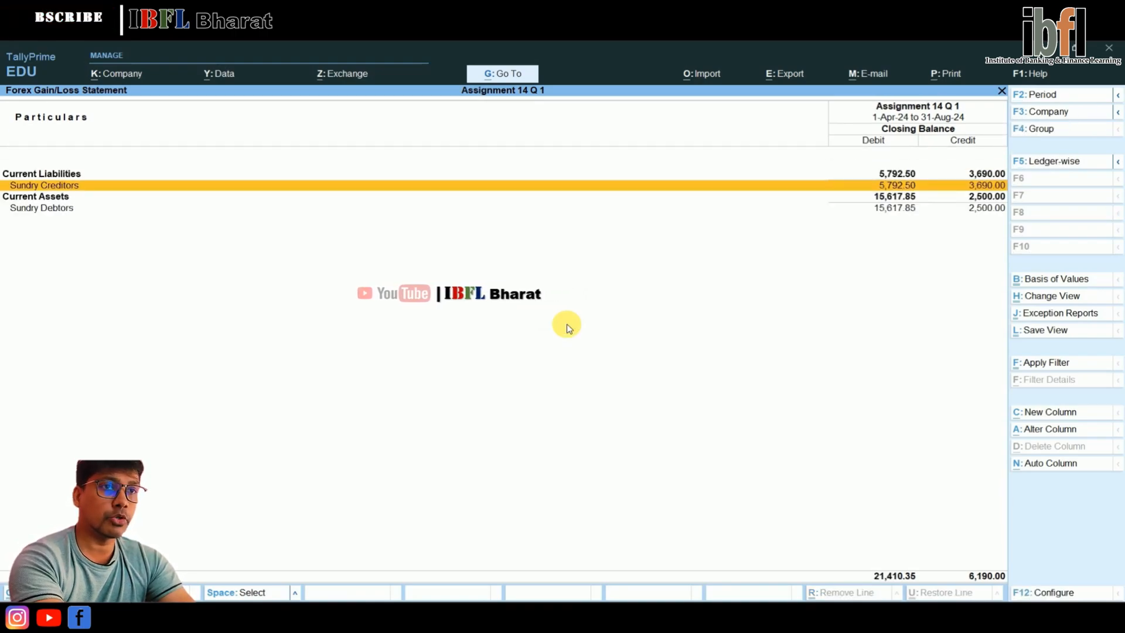
{"action": "key", "text": "Down"}
{"action": "key", "text": "Down"}
{"action": "key", "text": "Return"}
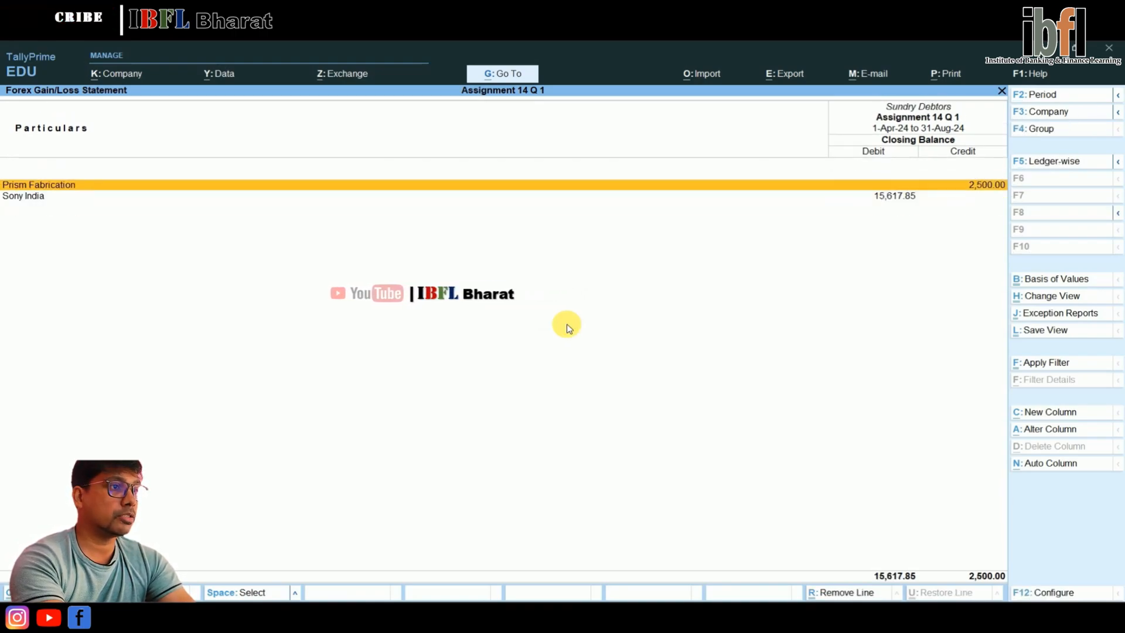
{"action": "key", "text": "Escape"}
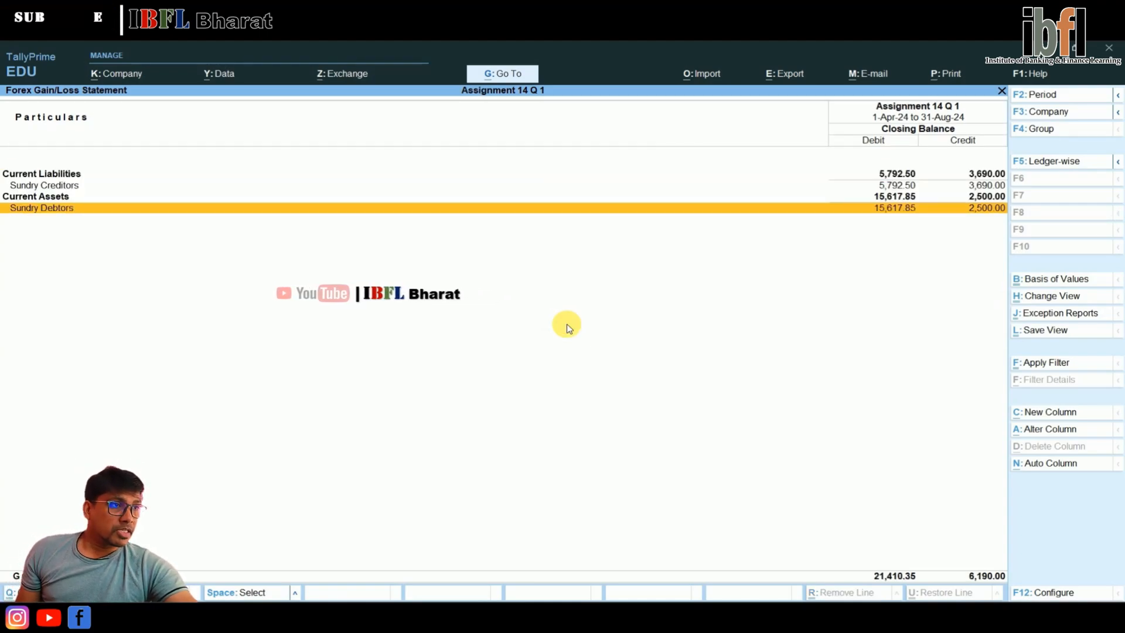
Compare the forex gain or loss of each creditor with that of each debtor and return to the Gateway of Tally
{"action": "key", "text": "Up"}
{"action": "key", "text": "Up"}
{"action": "key", "text": "Return"}
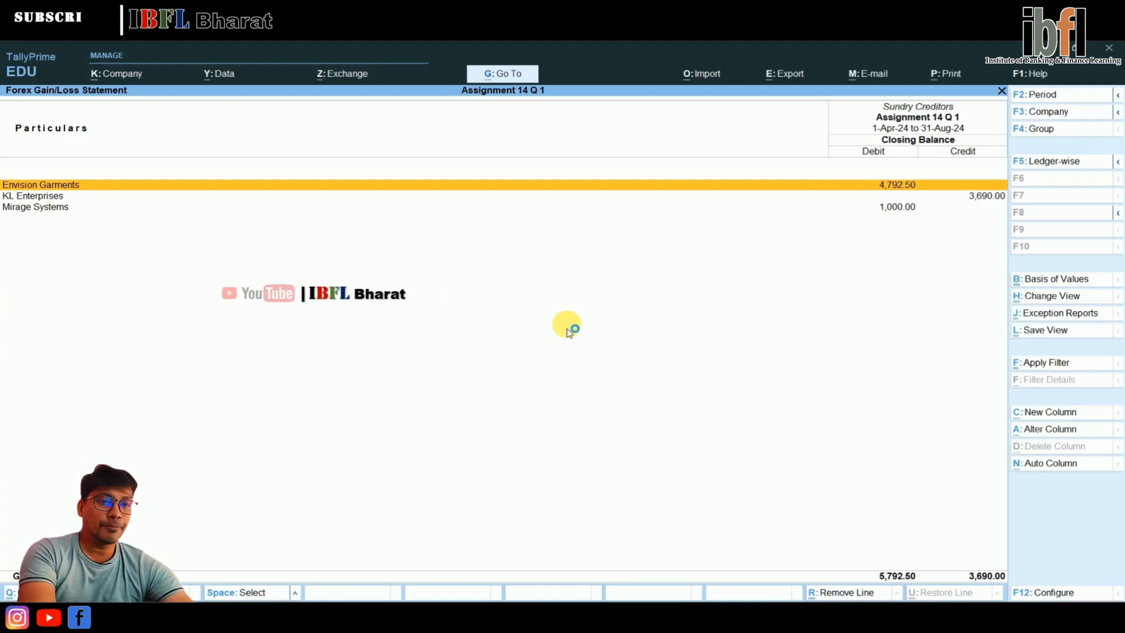
{"action": "key", "text": "Escape"}
{"action": "key", "text": "Down"}
{"action": "key", "text": "Down"}
{"action": "key", "text": "Return"}
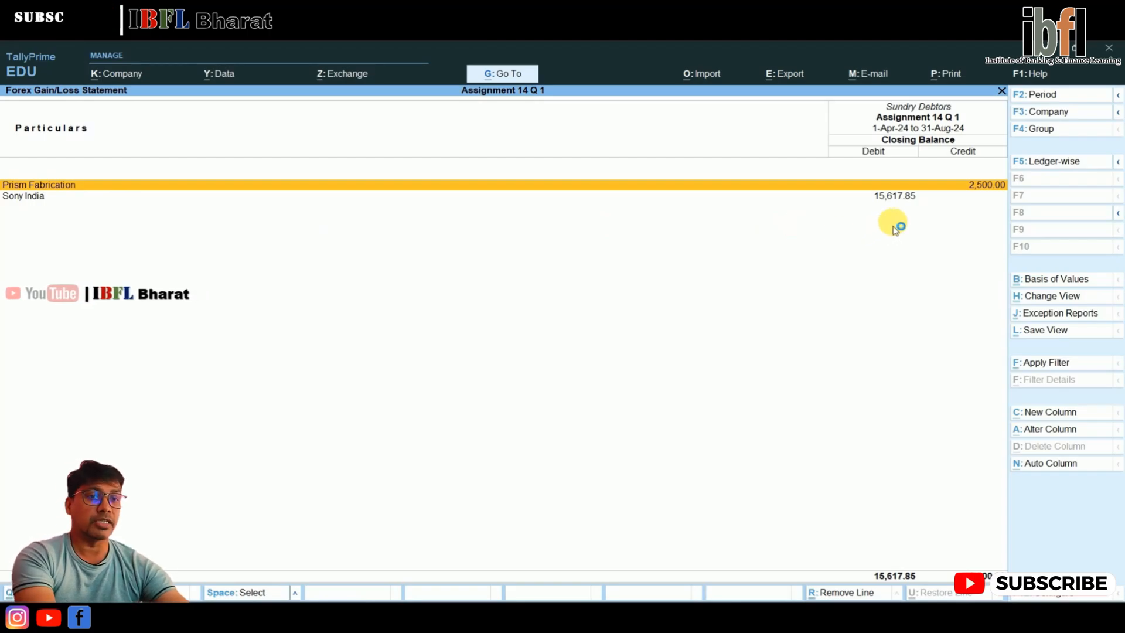
{"action": "key", "text": "Escape"}
{"action": "key", "text": "Escape"}
{"action": "key", "text": "Escape"}
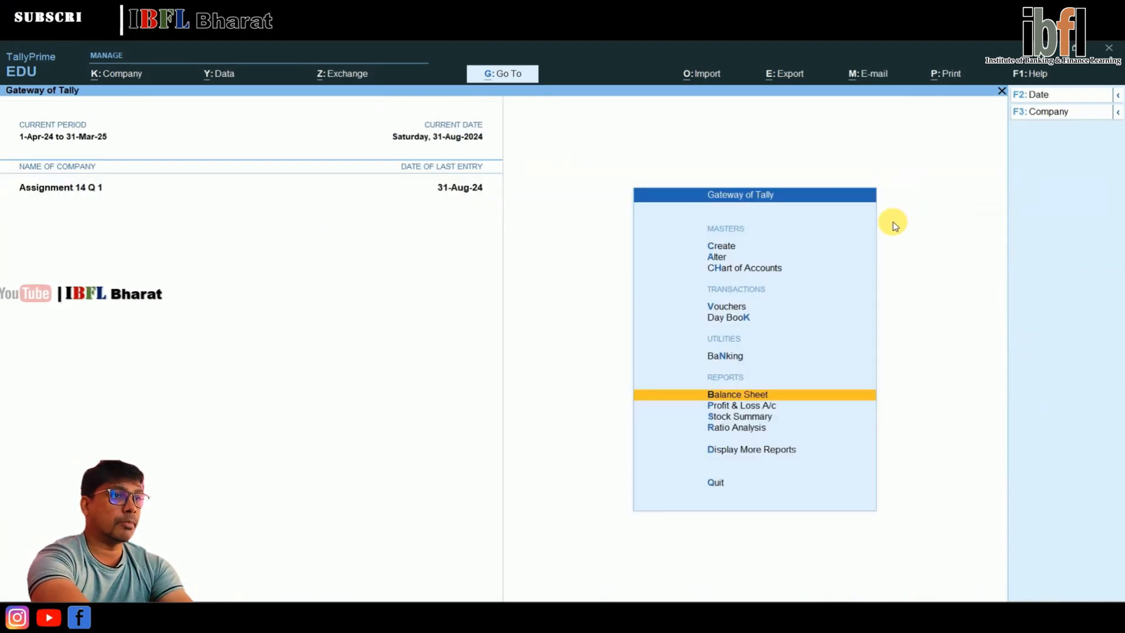
Start a journal voucher dated 31-Aug-24 and debit KL Enterprises with ₹ 3,690
{"action": "key", "text": "Home"}
{"action": "key", "text": "Down"}
{"action": "key", "text": "Down"}
{"action": "key", "text": "Down"}
{"action": "key", "text": "Return"}
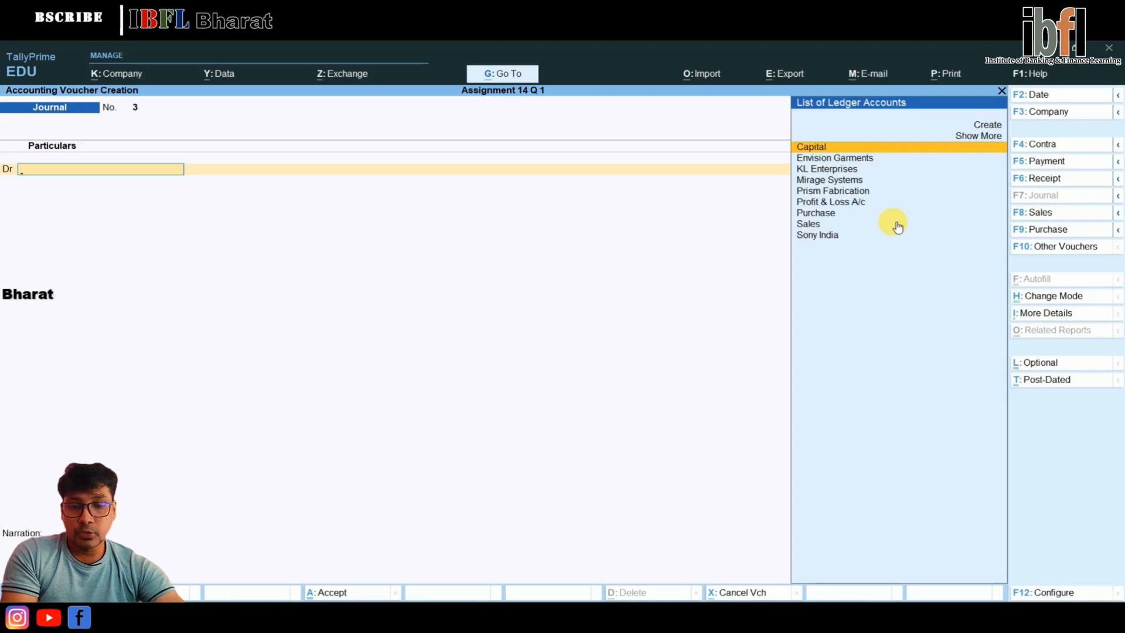
{"action": "key", "text": "Down"}
{"action": "key", "text": "Down"}
{"action": "key", "text": "Return"}
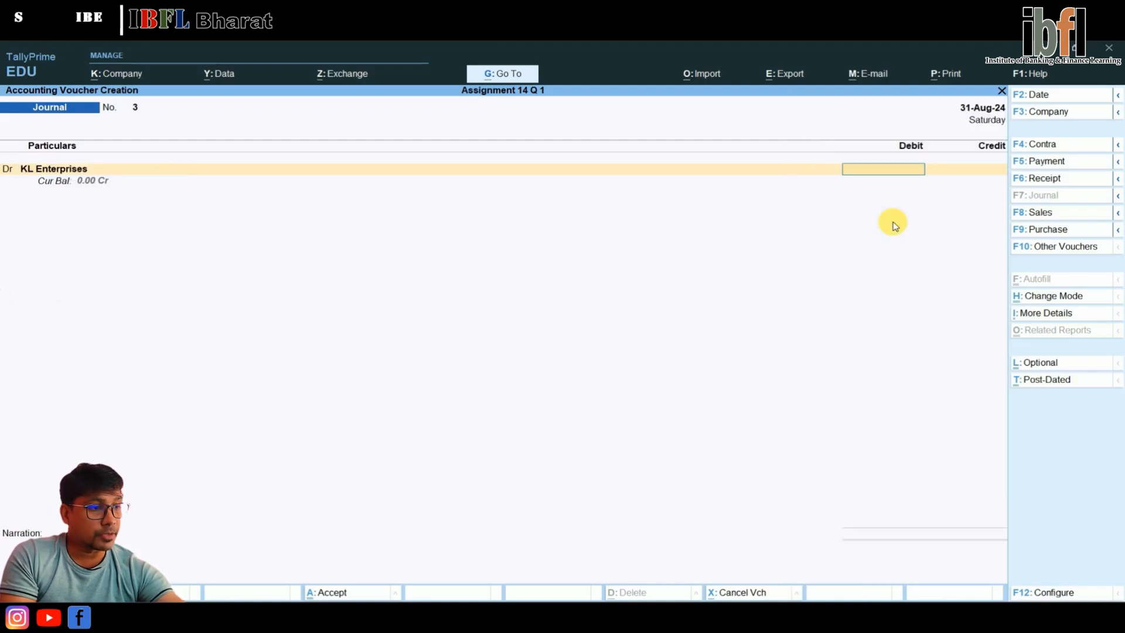
{"action": "type", "text": "3,690"}
{"action": "key", "text": "Return"}
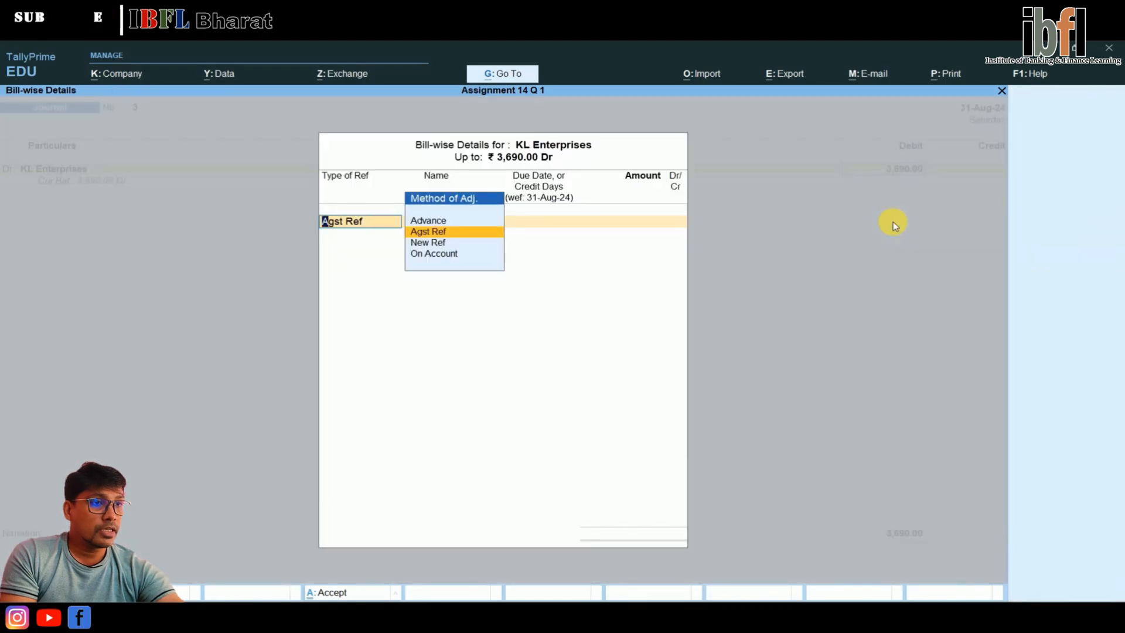
Allocate ₹ 3,690 Dr of KL Enterprises as Agst Ref to bill BN005 and accept the bill-wise details
{"action": "key", "text": "Return"}
{"action": "key", "text": "Return"}
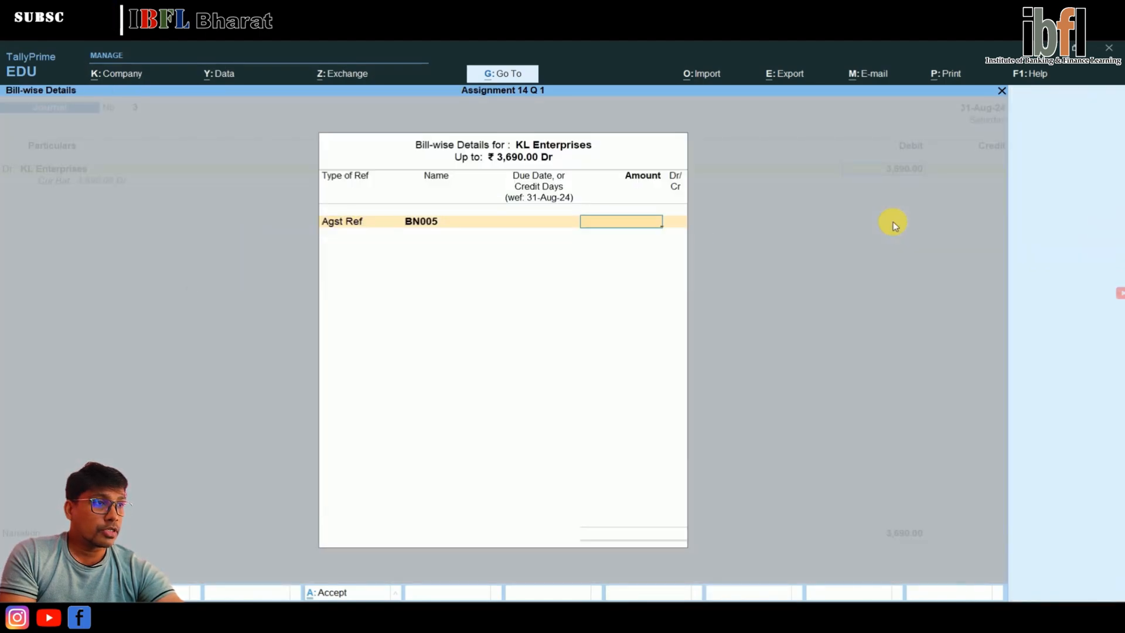
{"action": "type", "text": "3,690"}
{"action": "key", "text": "Return"}
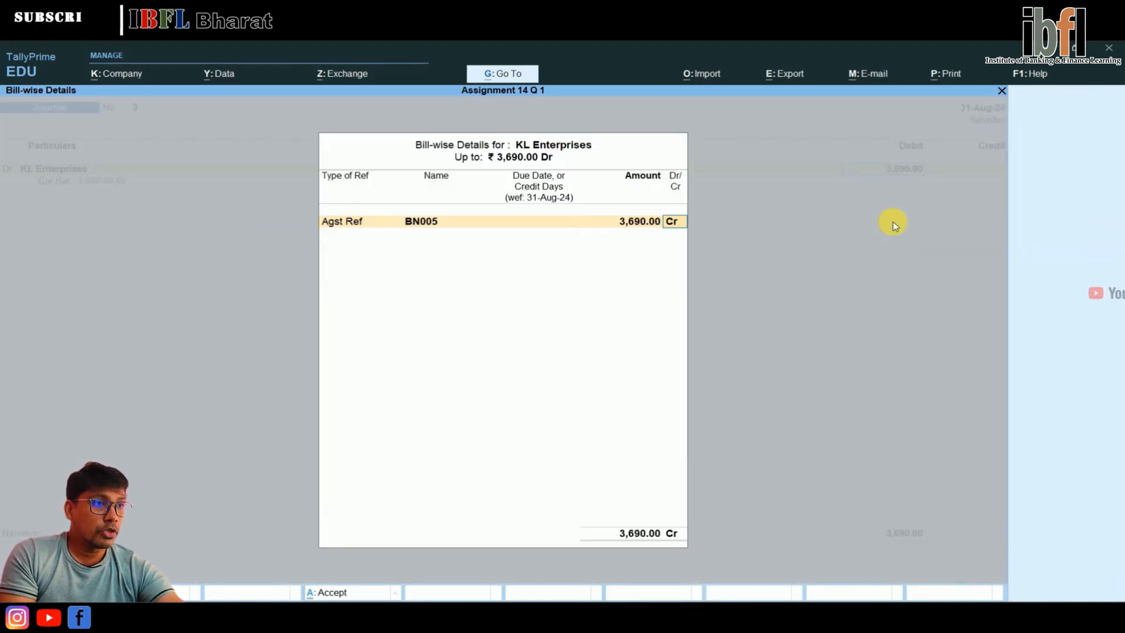
{"action": "type", "text": "c"}
{"action": "type", "text": "d"}
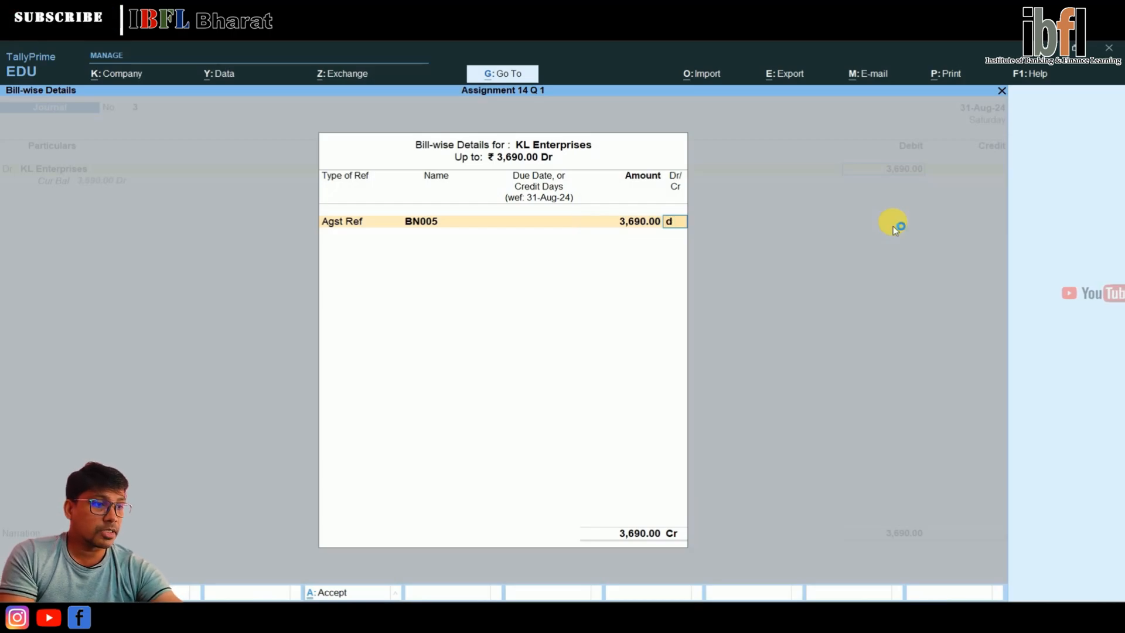
{"action": "key", "text": "Return"}
Add a debit line for Prism Fabrication with ₹ 2,500 to the journal voucher
{"action": "key", "text": "Return"}
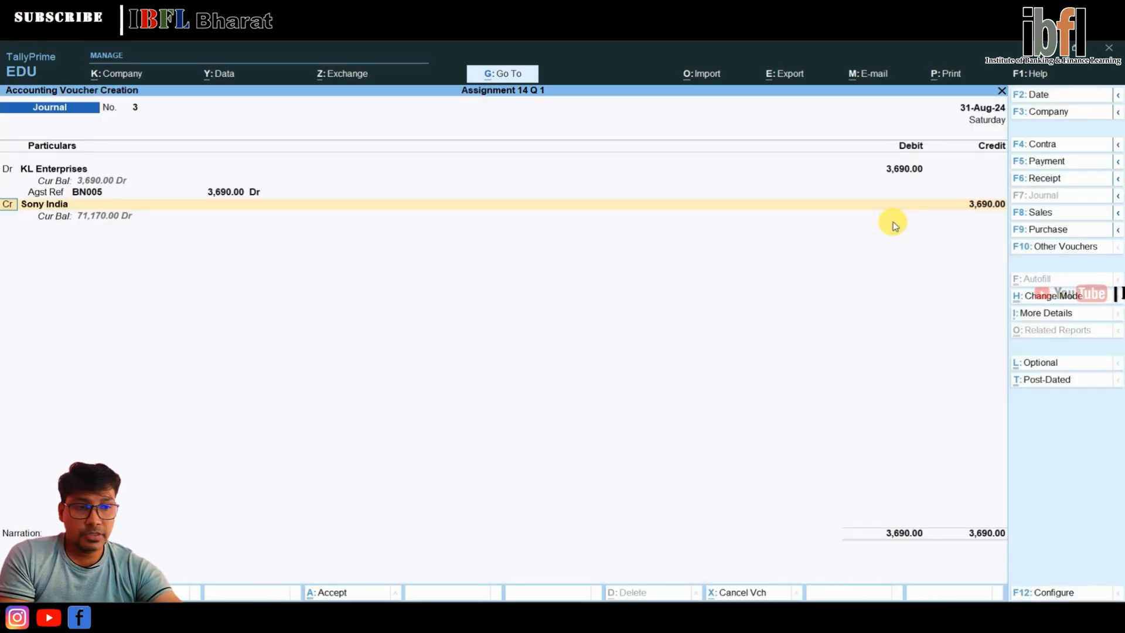
{"action": "key", "text": "Return"}
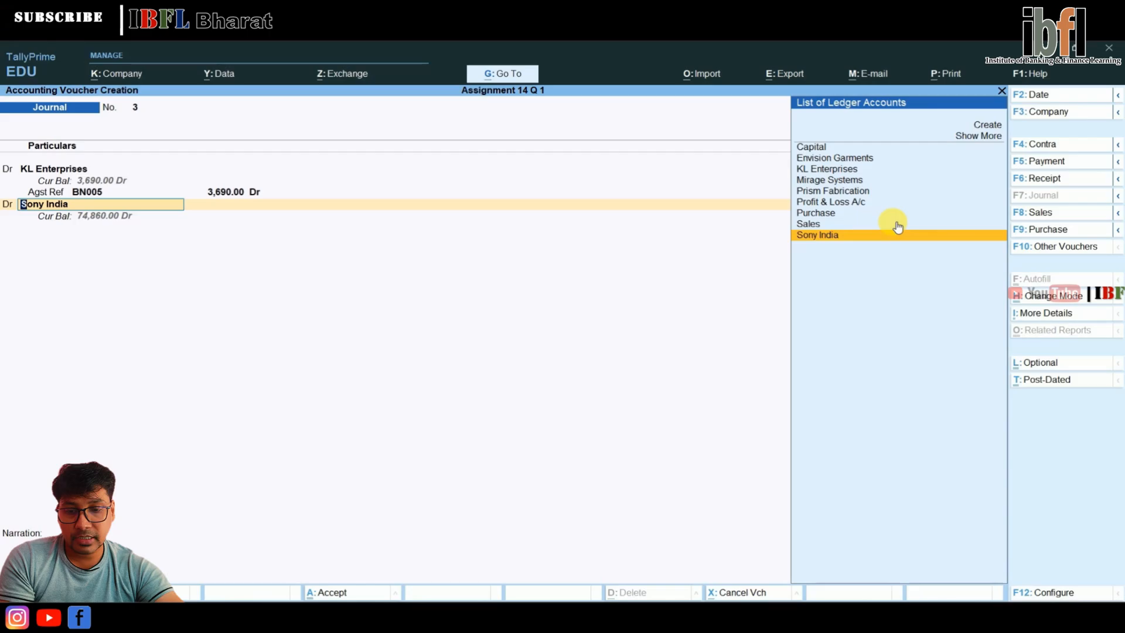
{"action": "key", "text": "Up"}
{"action": "key", "text": "Up"}
{"action": "key", "text": "Up"}
{"action": "key", "text": "Up"}
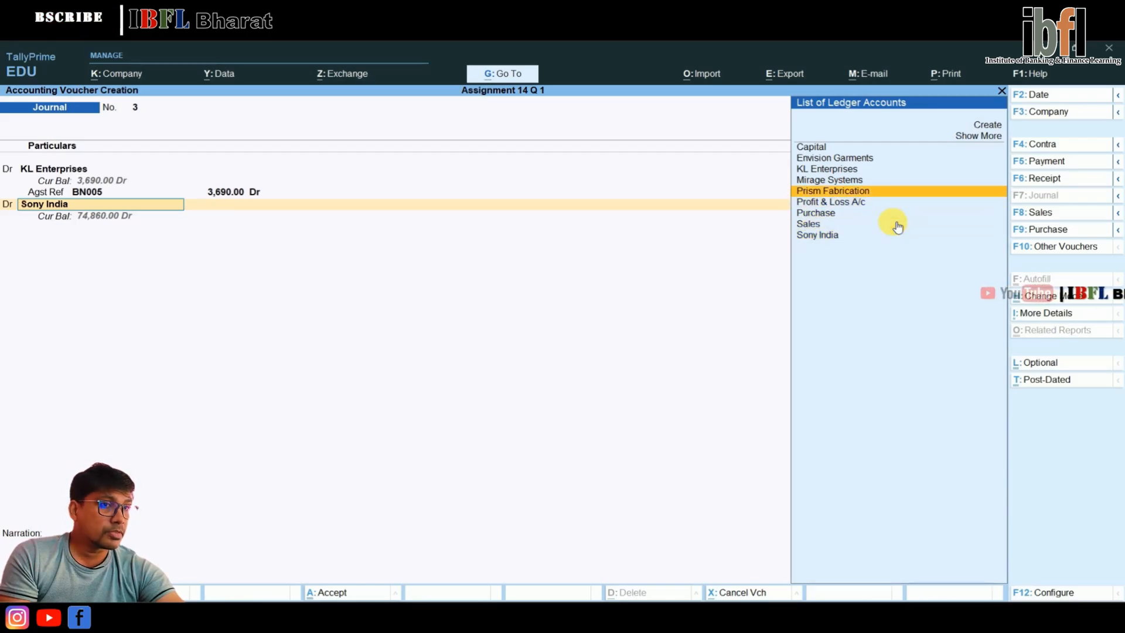
{"action": "key", "text": "Return"}
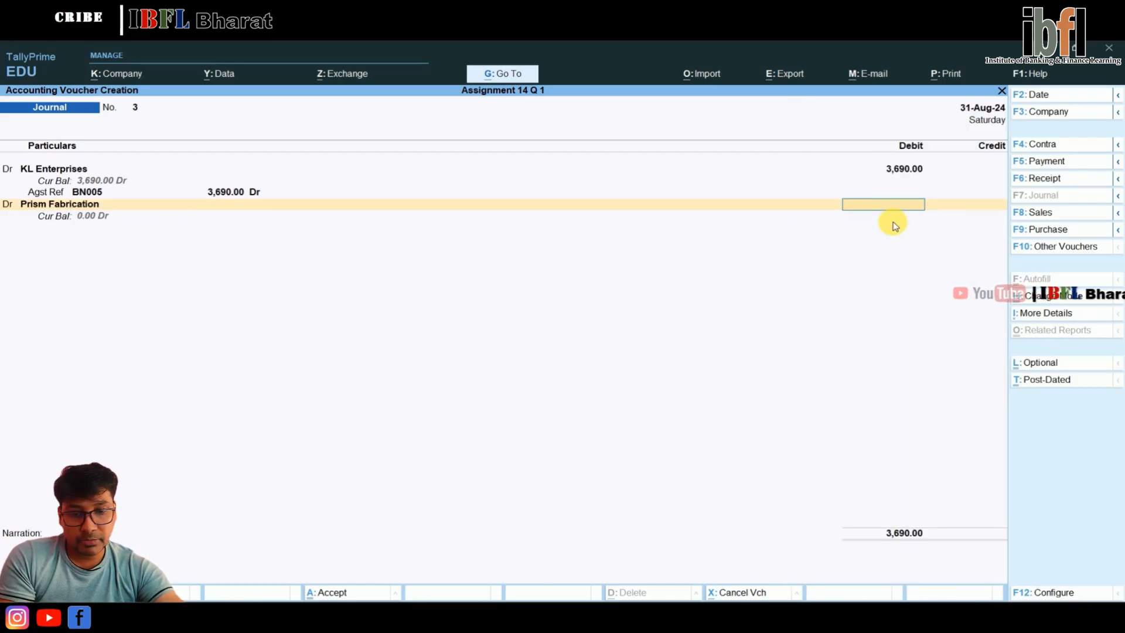
{"action": "type", "text": "2,500"}
{"action": "key", "text": "Return"}
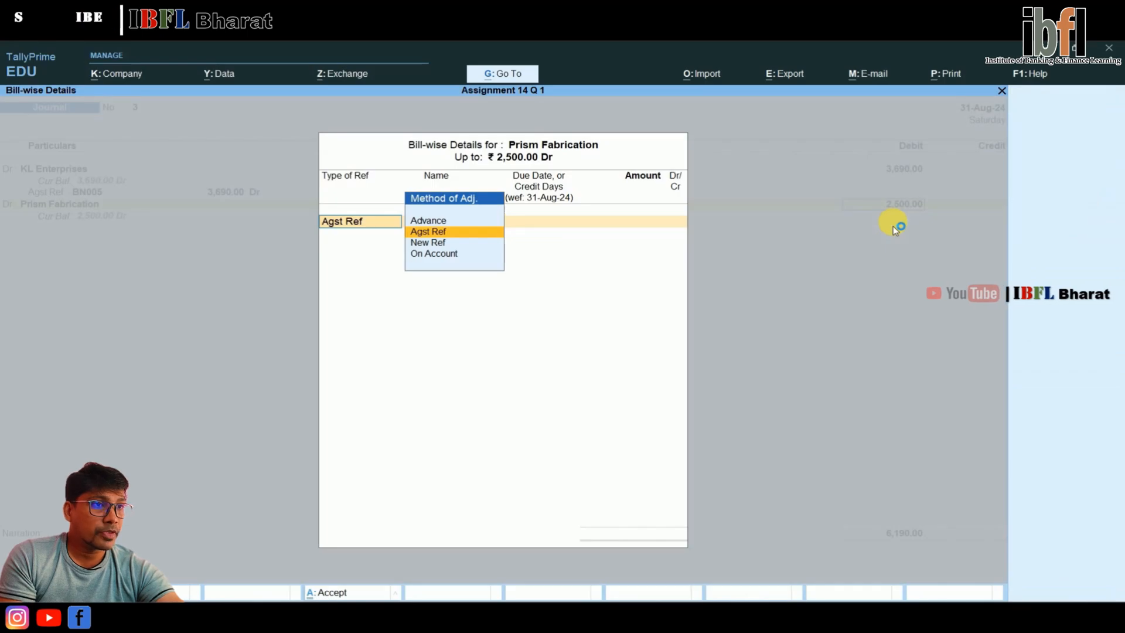
Allocate ₹ 2,500 Dr of Prism Fabrication as Agst Ref to bill Sale/F/001 and accept the bill-wise details
{"action": "key", "text": "Return"}
{"action": "key", "text": "Return"}
{"action": "type", "text": "2500"}
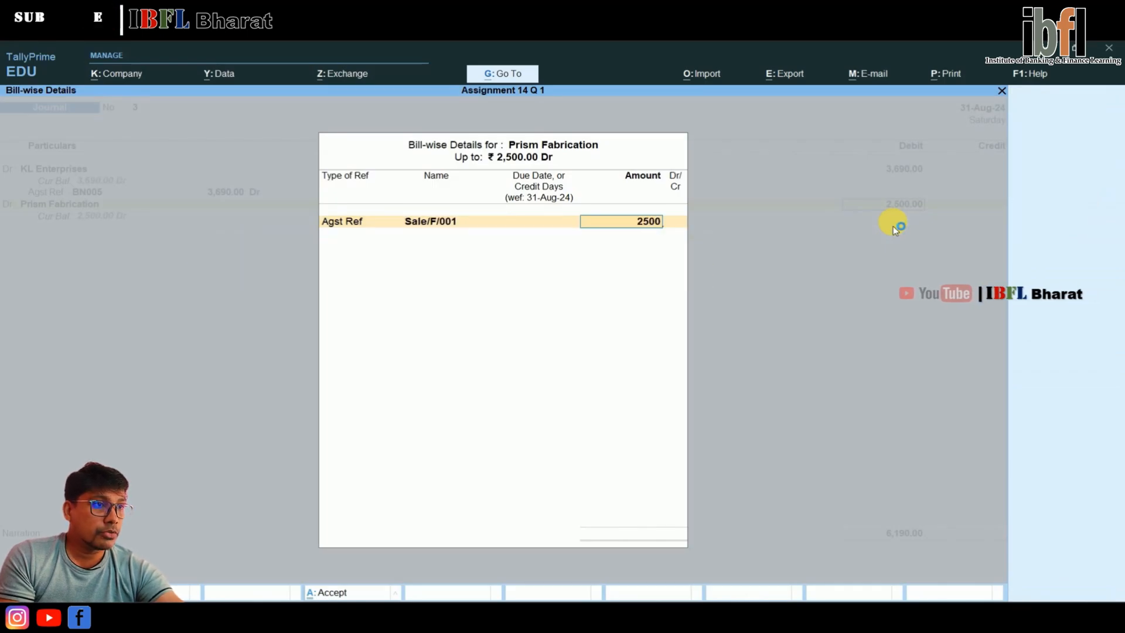
{"action": "key", "text": "Return"}
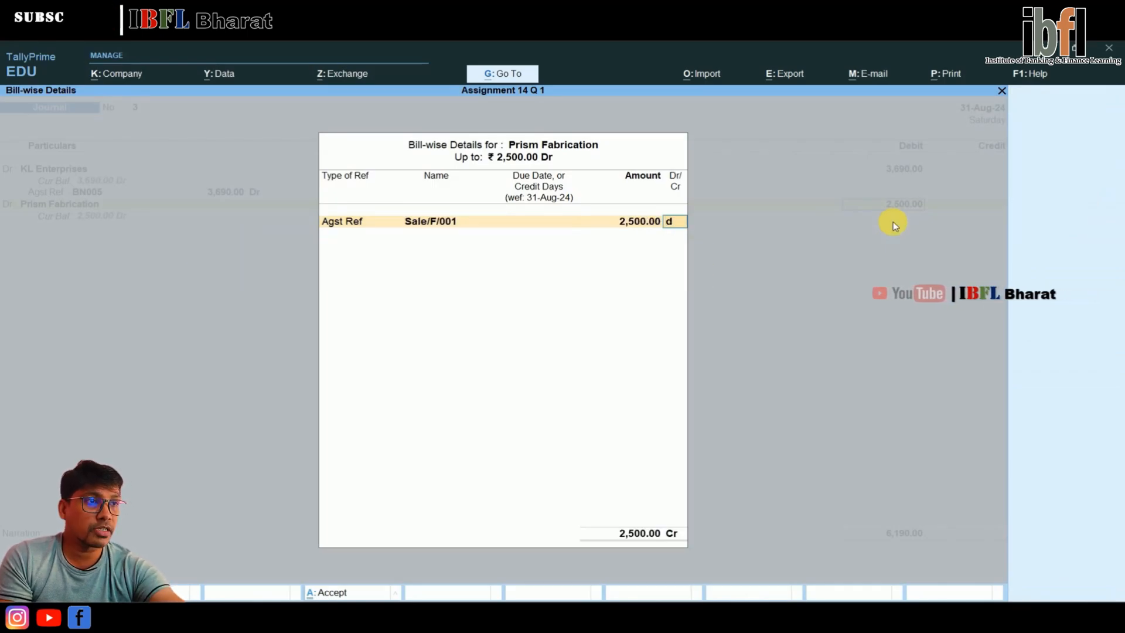
{"action": "key", "text": "Return"}
{"action": "key", "text": "Return"}
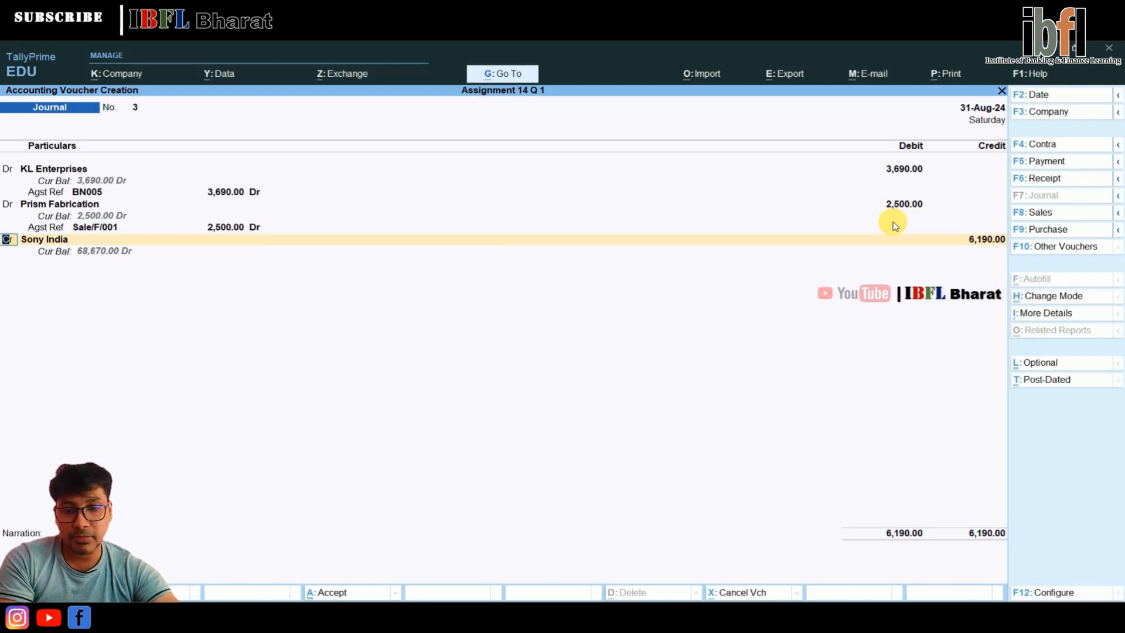
Add a credit line for Envision Garments with ₹ 4,792.50 to the journal voucher
{"action": "key", "text": "Return"}
{"action": "key", "text": "Up"}
{"action": "key", "text": "Up"}
{"action": "key", "text": "Up"}
{"action": "key", "text": "Up"}
{"action": "key", "text": "Up"}
{"action": "key", "text": "Up"}
{"action": "key", "text": "Up"}
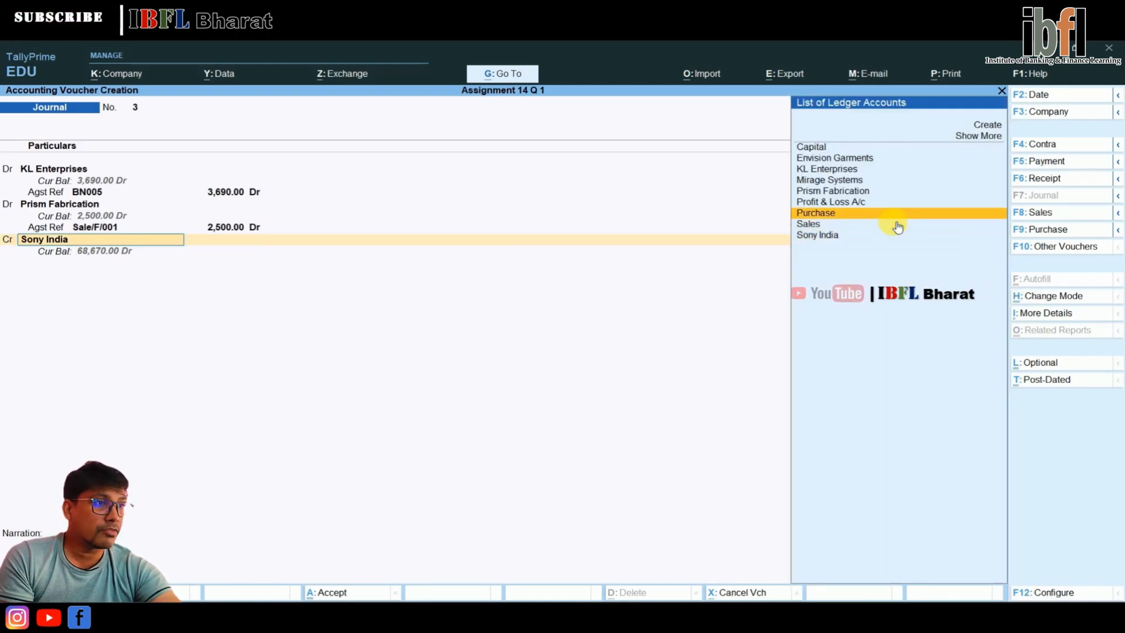
{"action": "key", "text": "Return"}
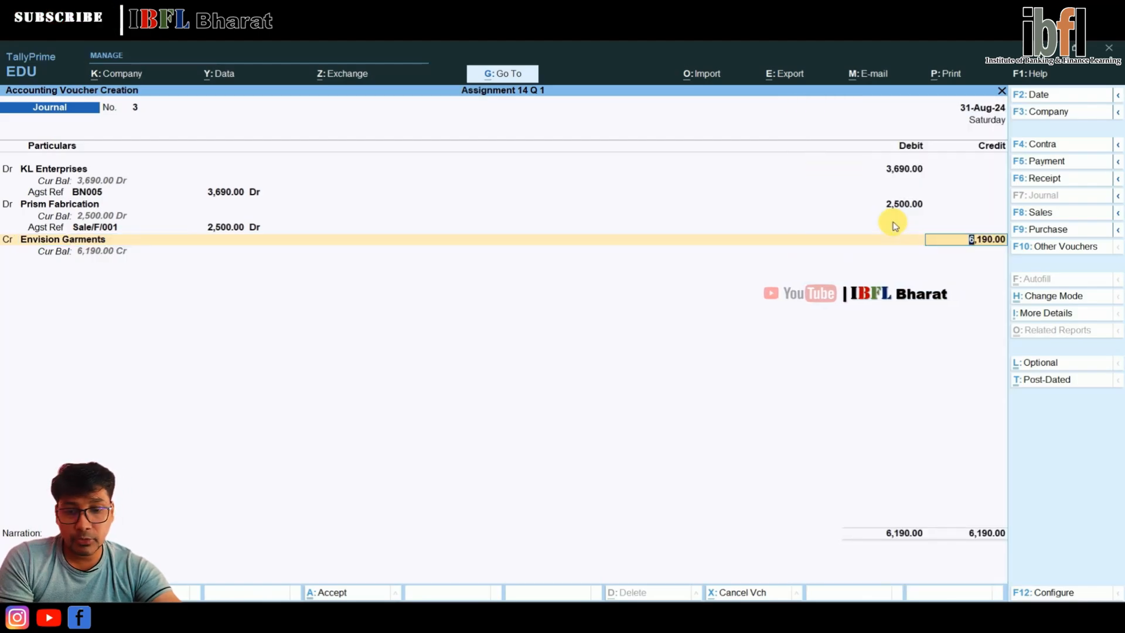
{"action": "type", "text": "4,79"}
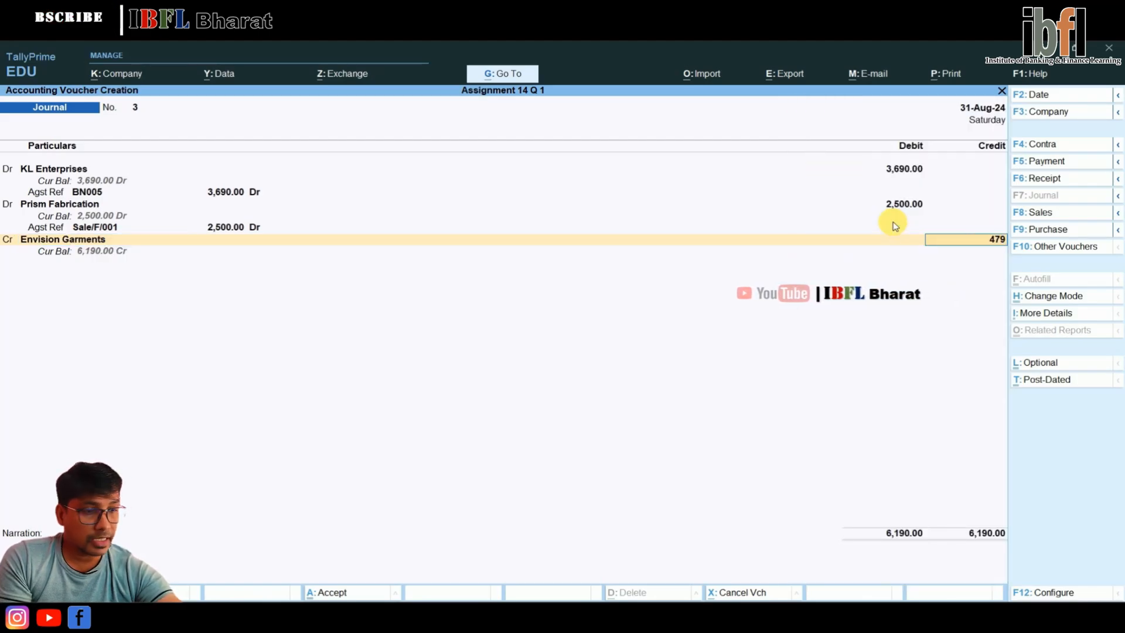
{"action": "type", "text": "2.50"}
{"action": "key", "text": "Return"}
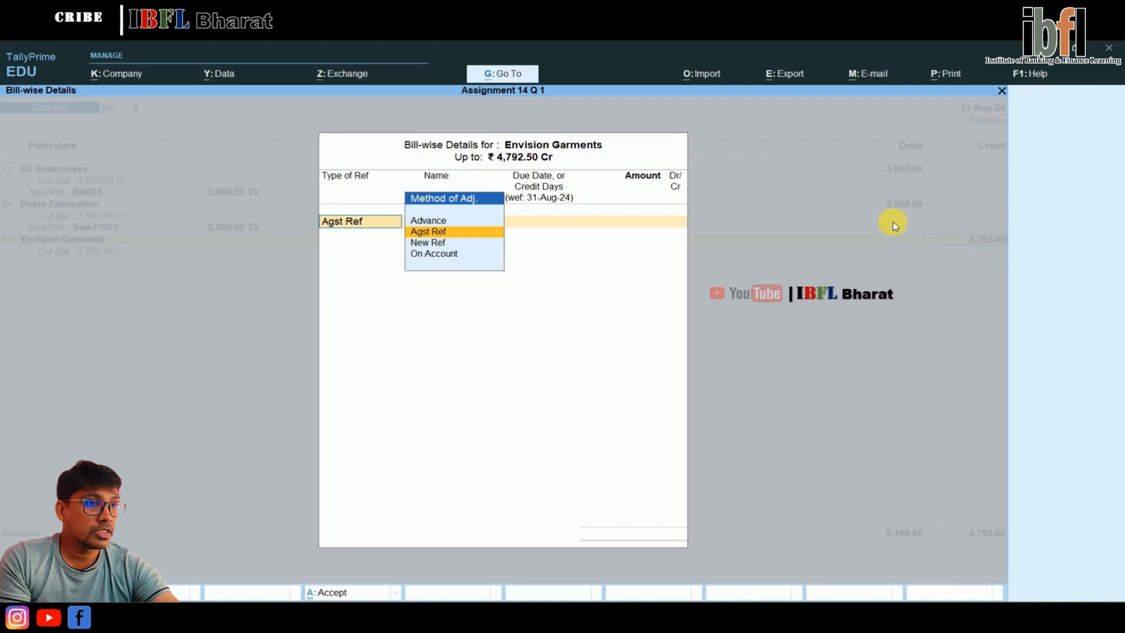
Allocate ₹ 4,792.50 Cr of Envision Garments as Agst Ref to bill Pur/E/003 and accept the bill-wise details
{"action": "key", "text": "Return"}
{"action": "key", "text": "Return"}
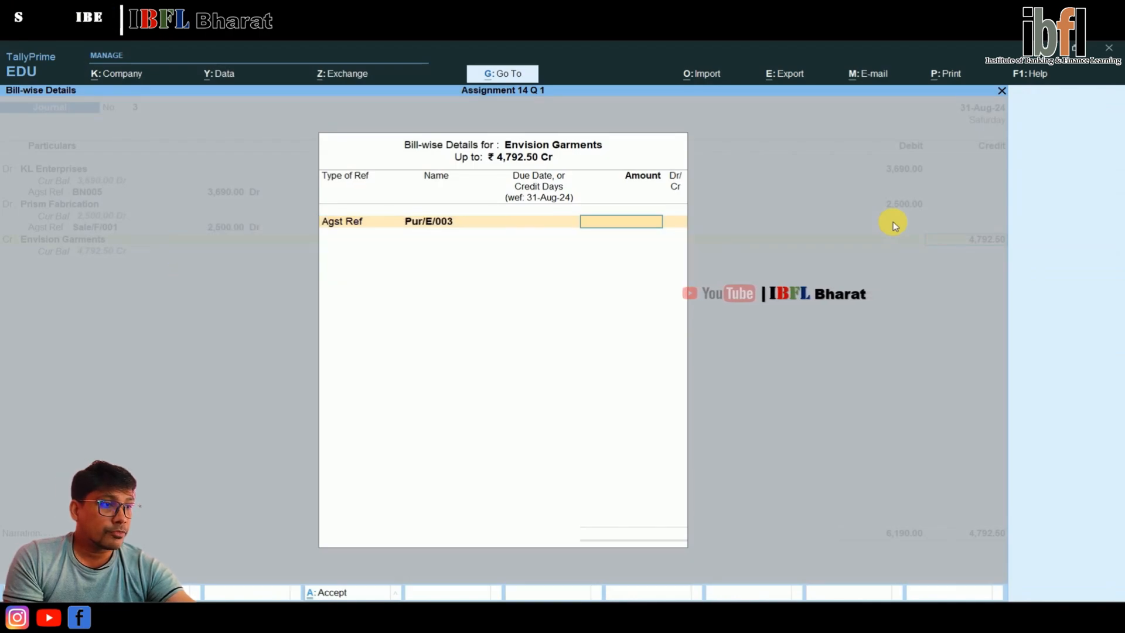
{"action": "type", "text": "4792.5"}
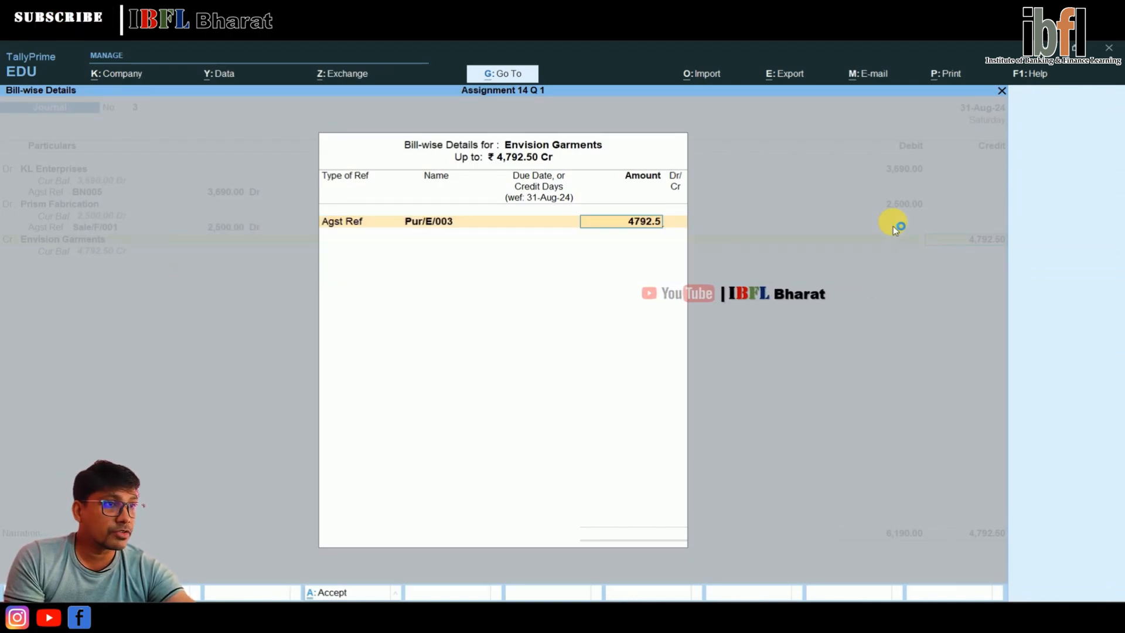
{"action": "key", "text": "Return"}
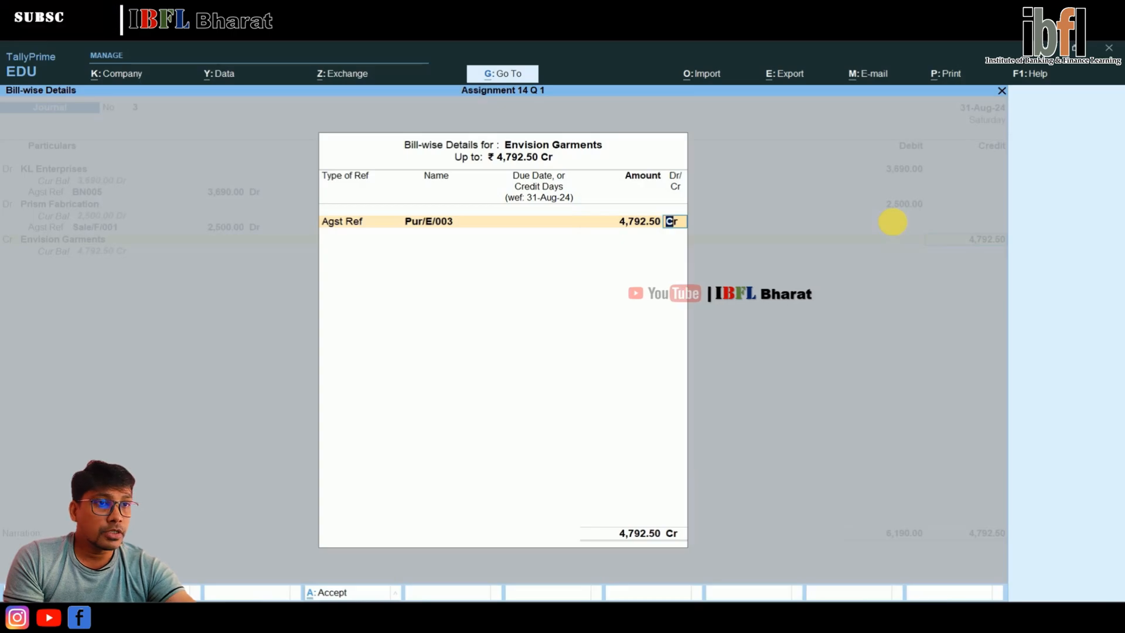
{"action": "key", "text": "Return"}
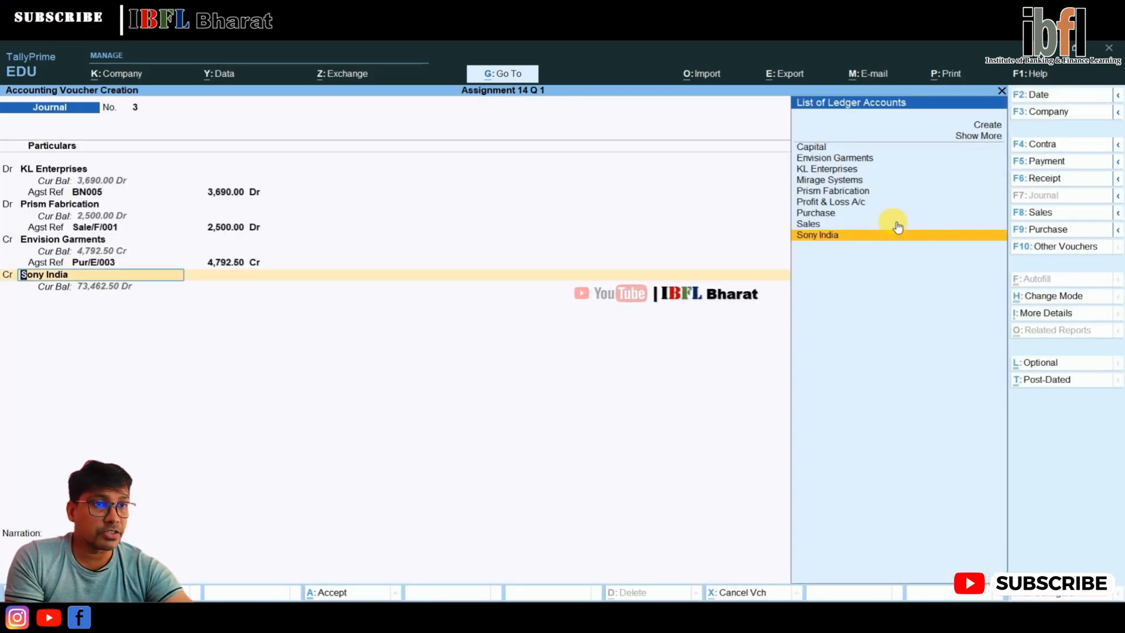
Add a credit line for Mirage Systems with ₹ 1,000 to the journal voucher
{"action": "key", "text": "Up"}
{"action": "key", "text": "Up"}
{"action": "key", "text": "Up"}
{"action": "key", "text": "Up"}
{"action": "key", "text": "Up"}
{"action": "key", "text": "Return"}
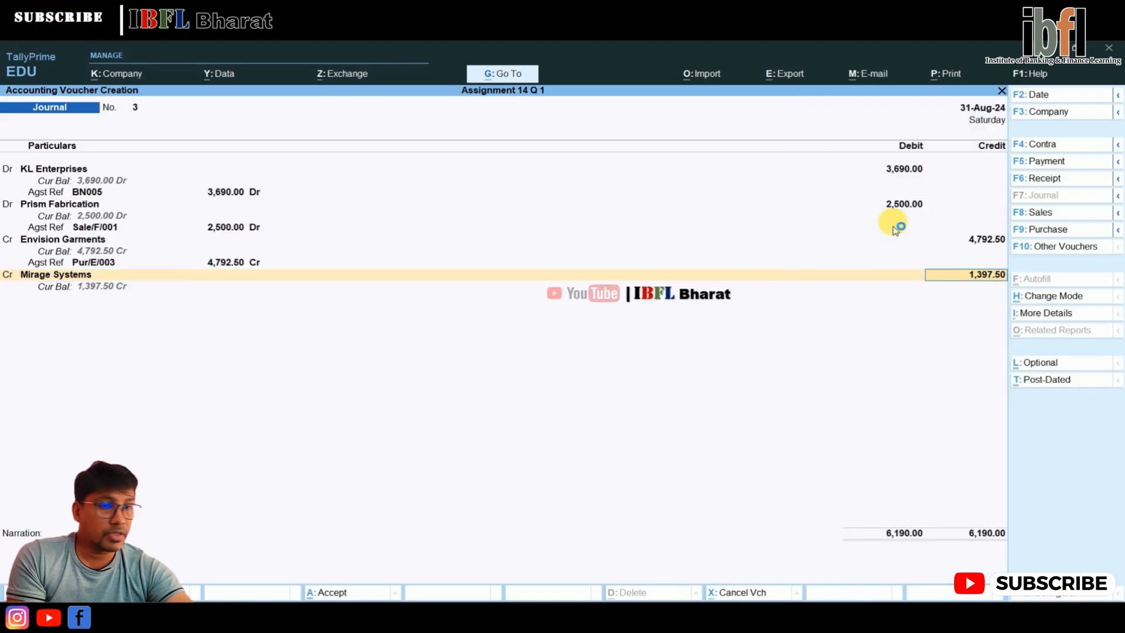
{"action": "type", "text": "10000"}
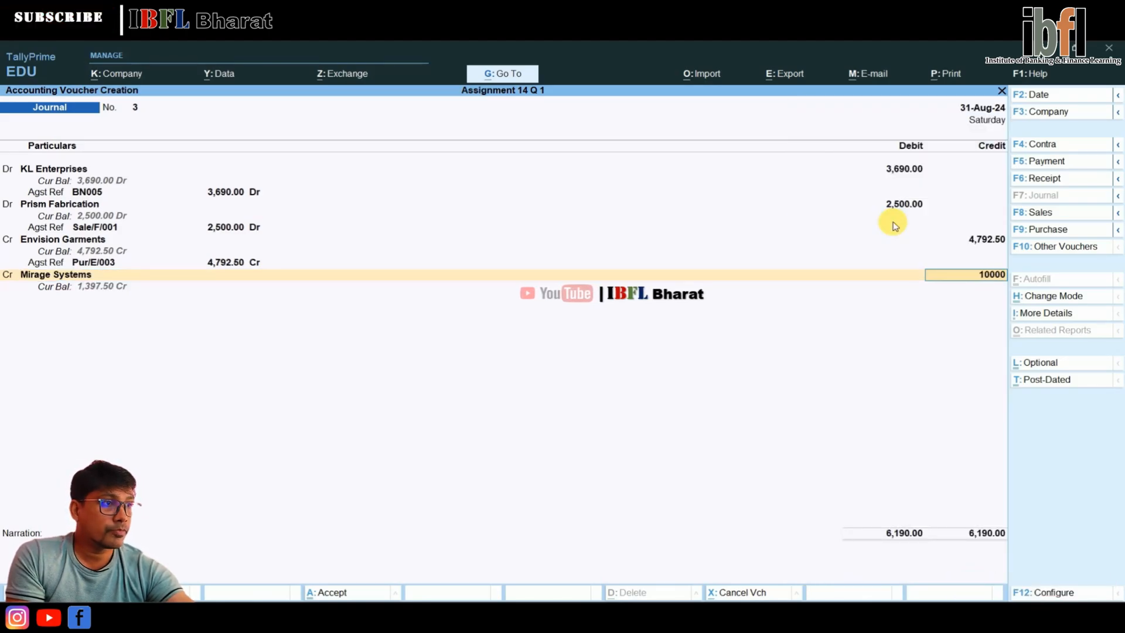
{"action": "key", "text": "Return"}
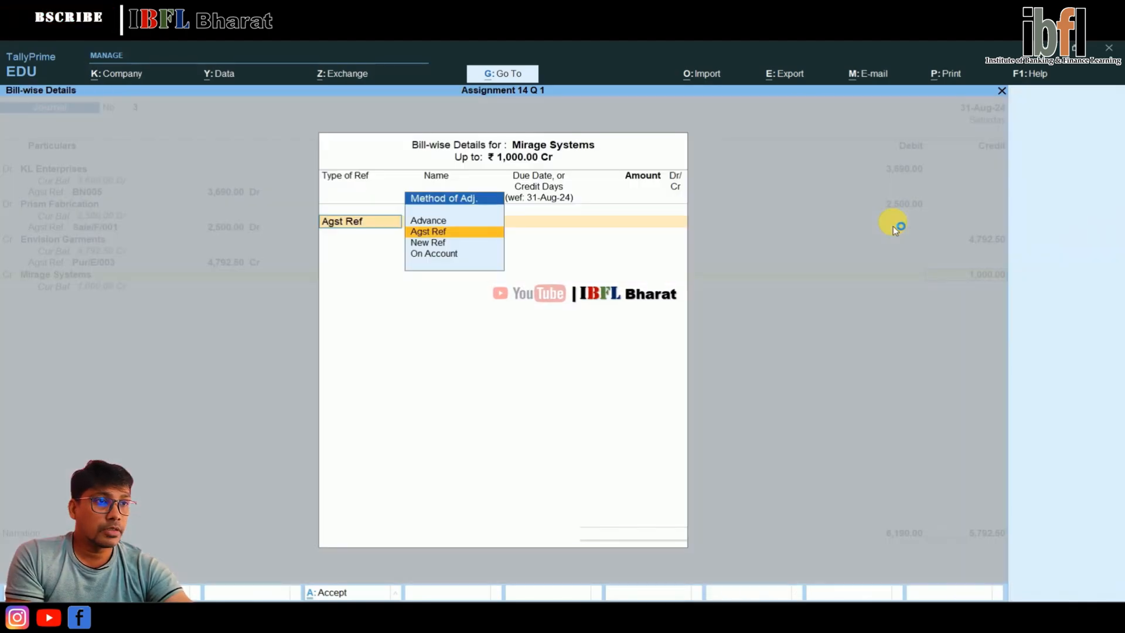
Allocate ₹ 1,000 Cr of Mirage Systems as Agst Ref to bill Pur/002 and accept the bill-wise details
{"action": "key", "text": "Return"}
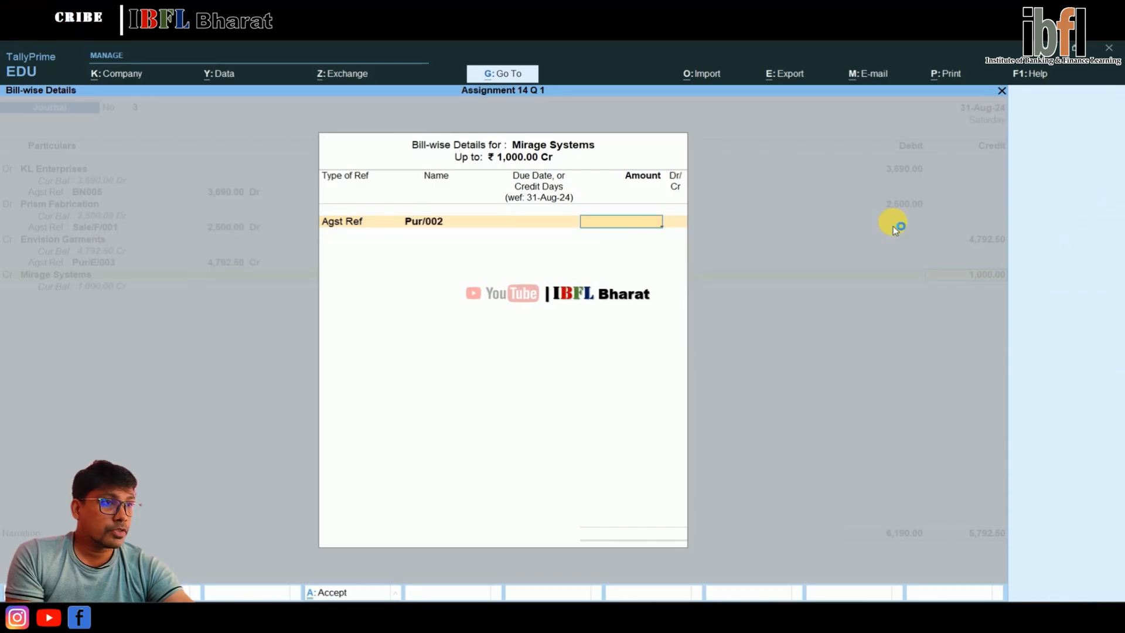
{"action": "type", "text": "1000"}
{"action": "key", "text": "Return"}
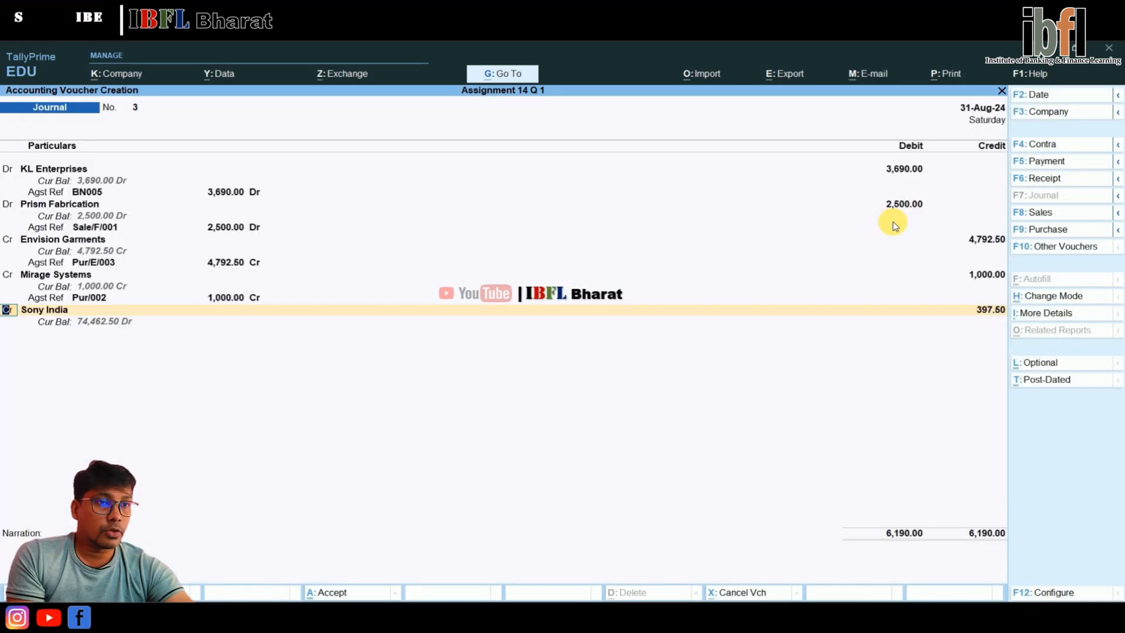
Add a credit line for Sony India with ₹ 15,617.85 to the journal voucher
{"action": "key", "text": "Return"}
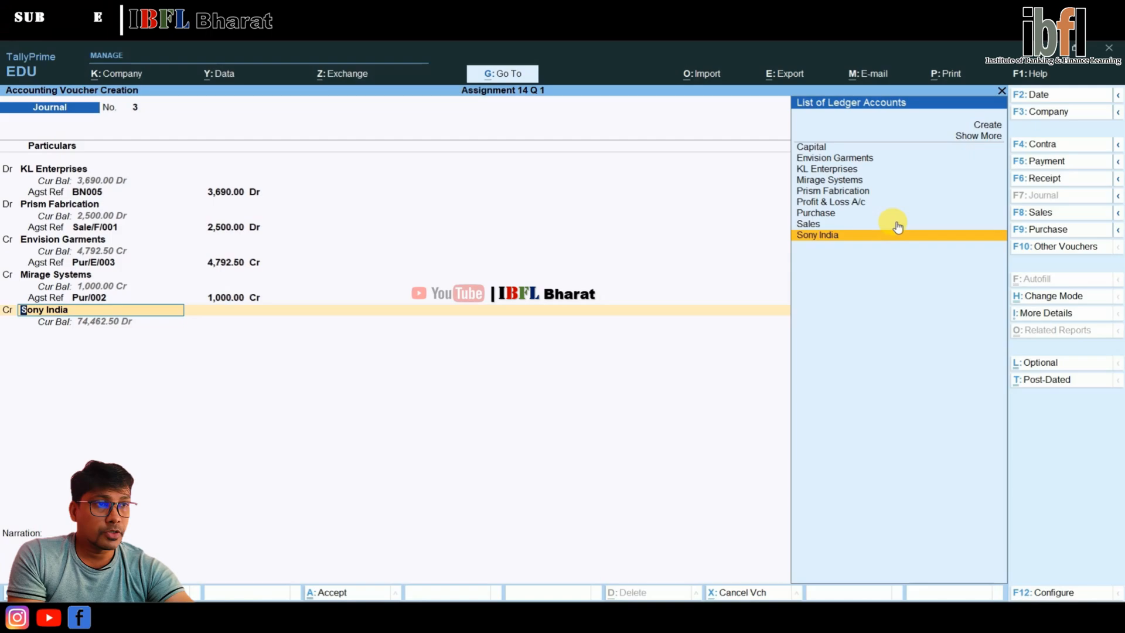
{"action": "key", "text": "Return"}
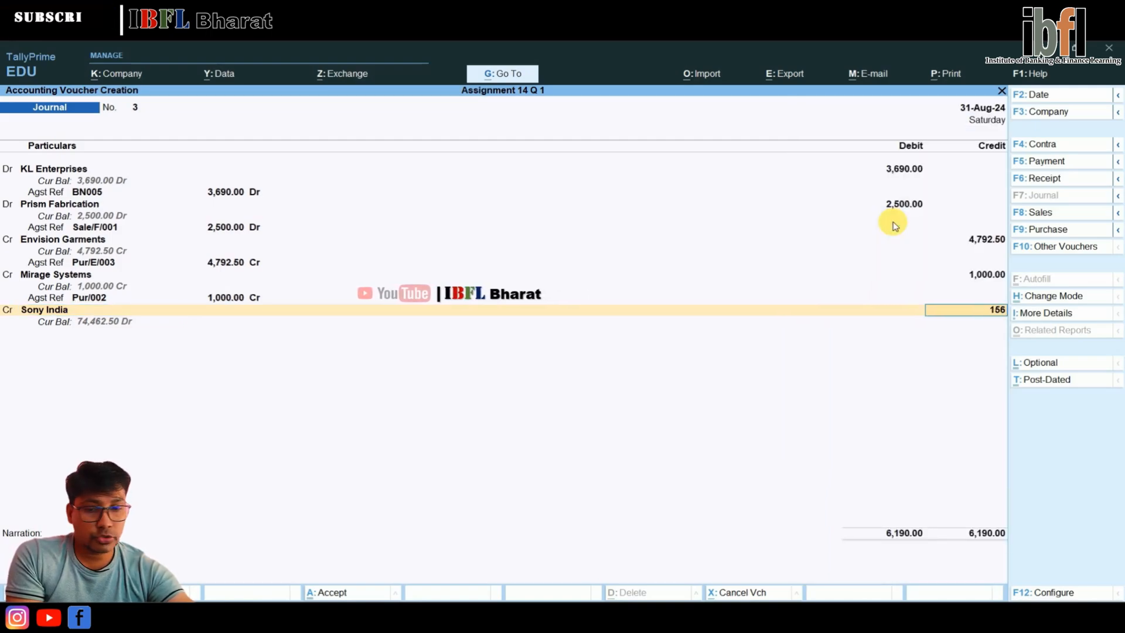
{"action": "type", "text": "15617.85"}
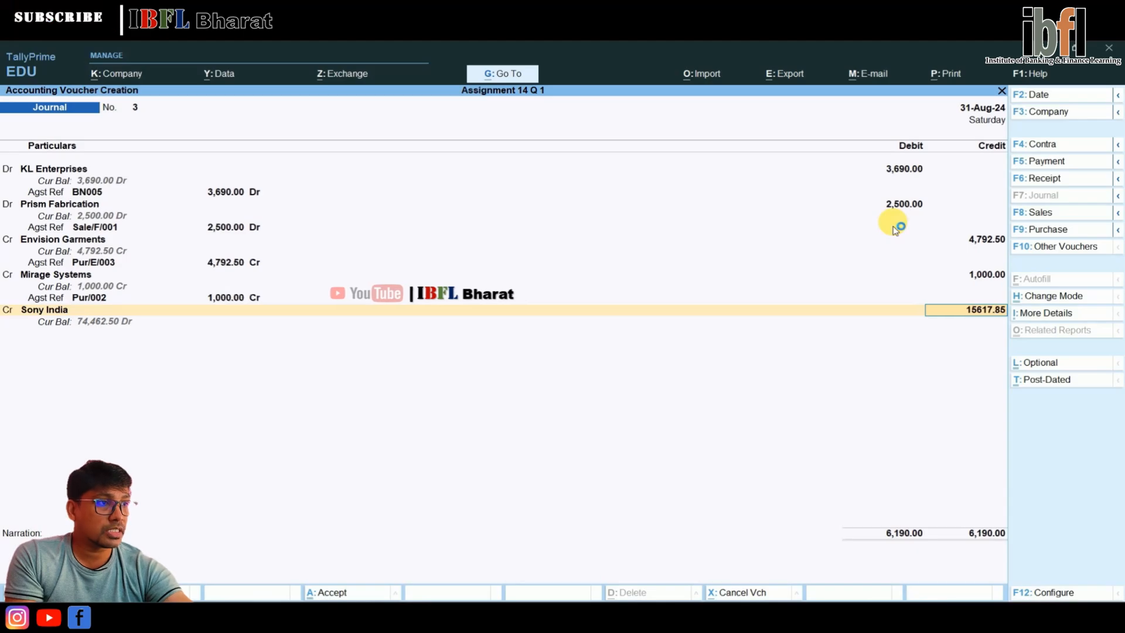
{"action": "key", "text": "Return"}
{"action": "key", "text": "Return"}
{"action": "key", "text": "Return"}
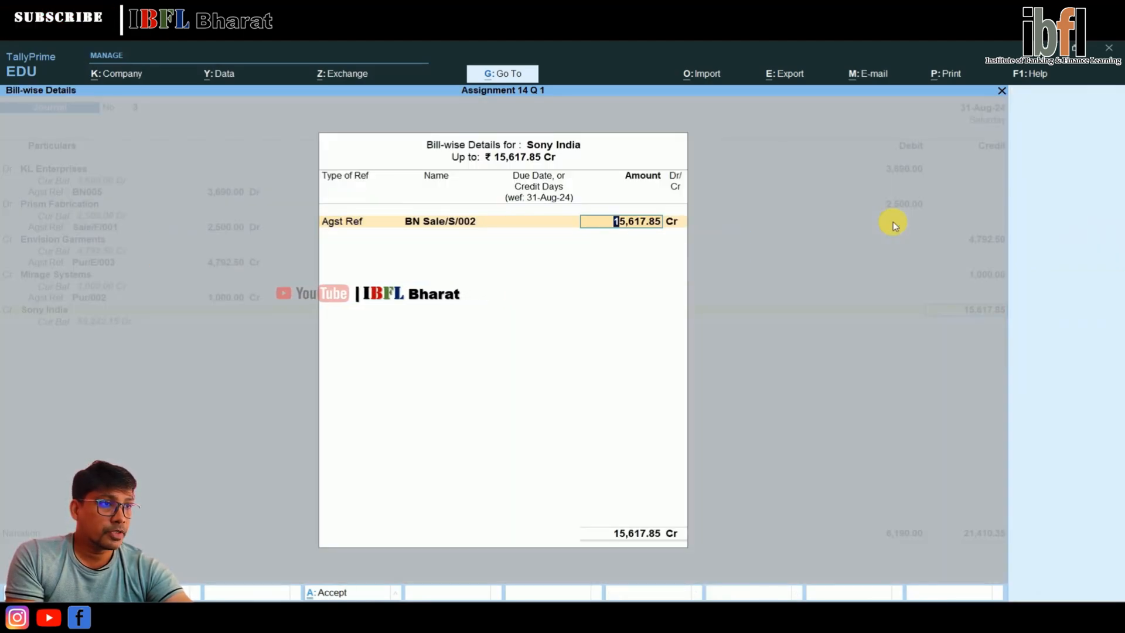
Allocate ₹ 15,617.85 Cr of Sony India as Agst Ref to bill BN Sale/S/002 and accept the bill-wise details
{"action": "key", "text": "Return"}
{"action": "key", "text": "Return"}
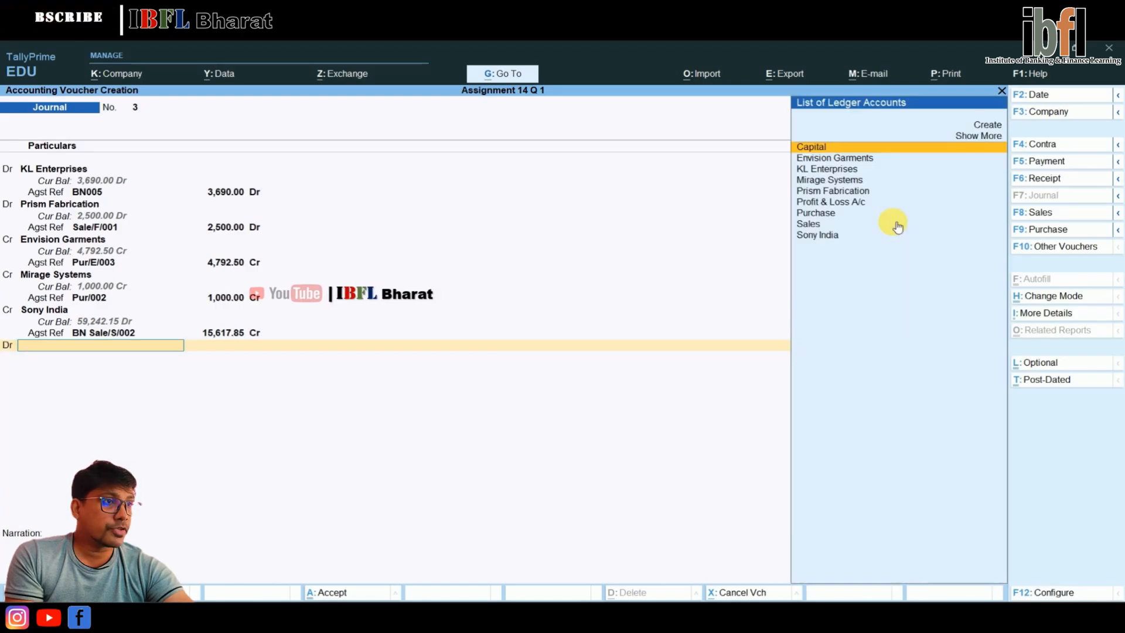
Debit Profit & Loss A/c with the balancing ₹ 15,220.35, leave the narration blank and save the journal voucher
{"action": "key", "text": "Down"}
{"action": "key", "text": "Down"}
{"action": "key", "text": "Down"}
{"action": "key", "text": "Down"}
{"action": "key", "text": "Down"}
{"action": "key", "text": "Return"}
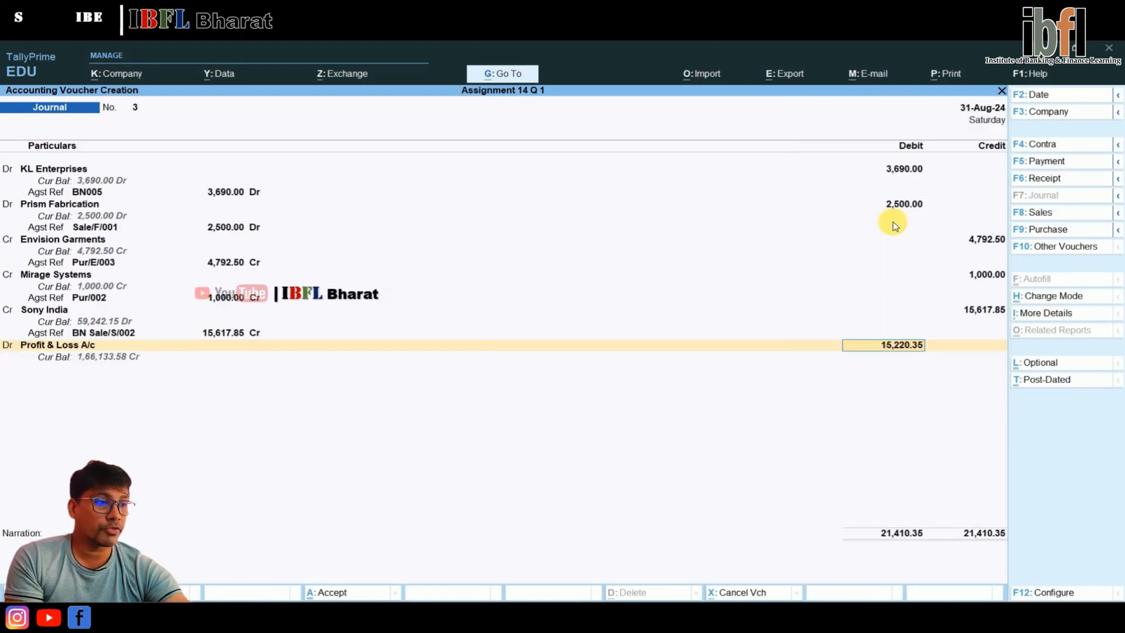
{"action": "key", "text": "Return"}
{"action": "key", "text": "Return"}
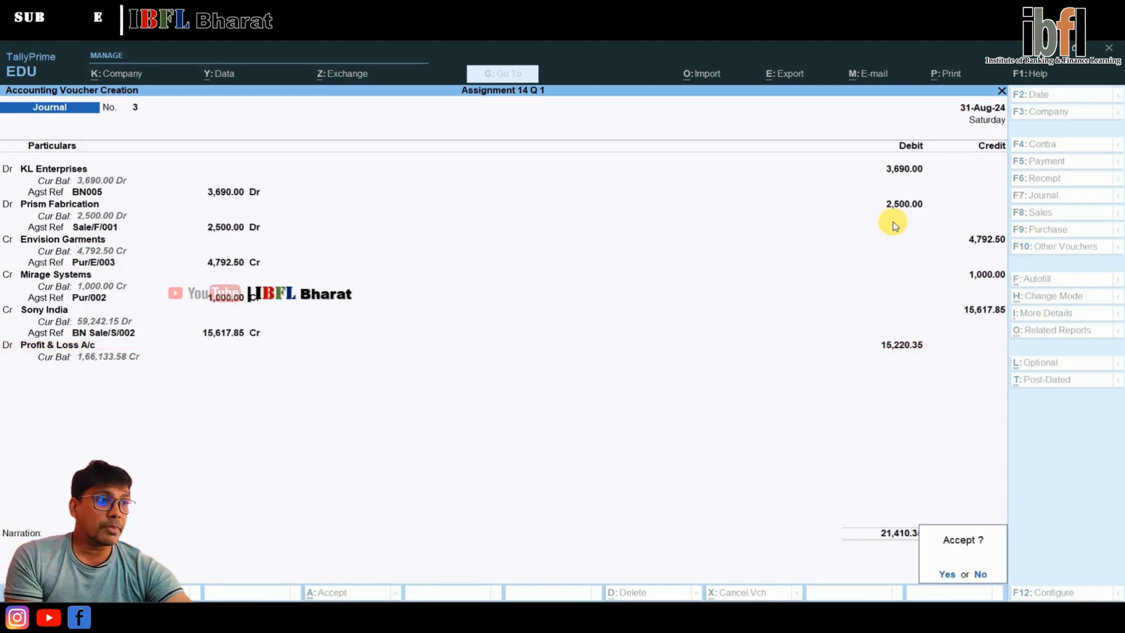
{"action": "key", "text": "Return"}
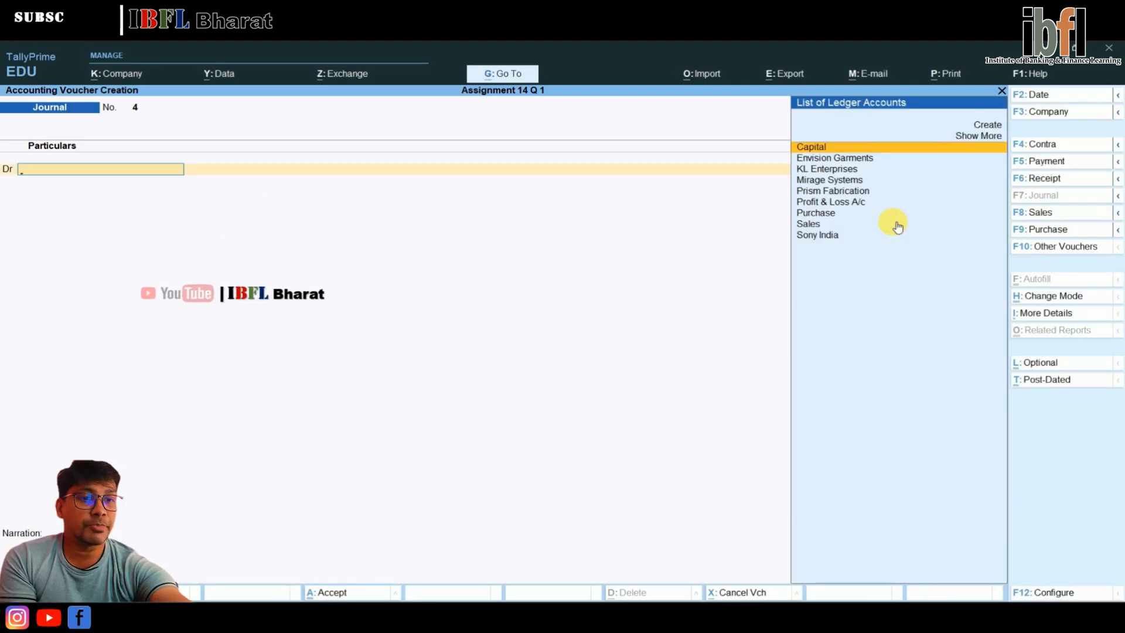
Leave voucher creation for the Gateway of Tally and open the Balance Sheet to check the forex adjustment
{"action": "key", "text": "Escape"}
{"action": "key", "text": "Down"}
{"action": "key", "text": "Down"}
{"action": "key", "text": "Down"}
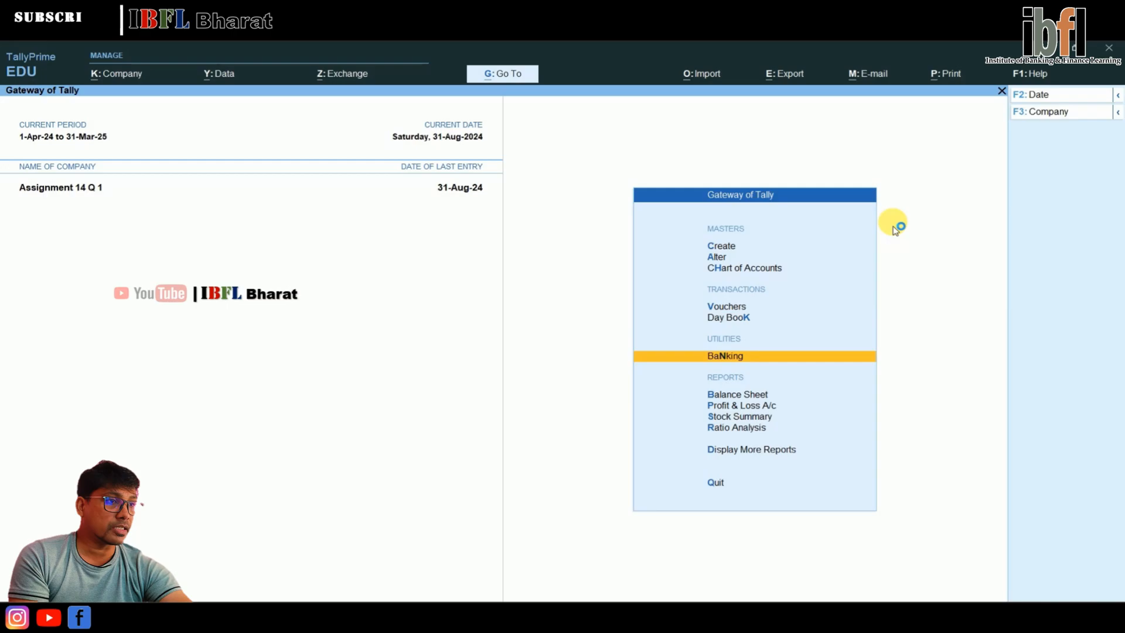
{"action": "key", "text": "Return"}
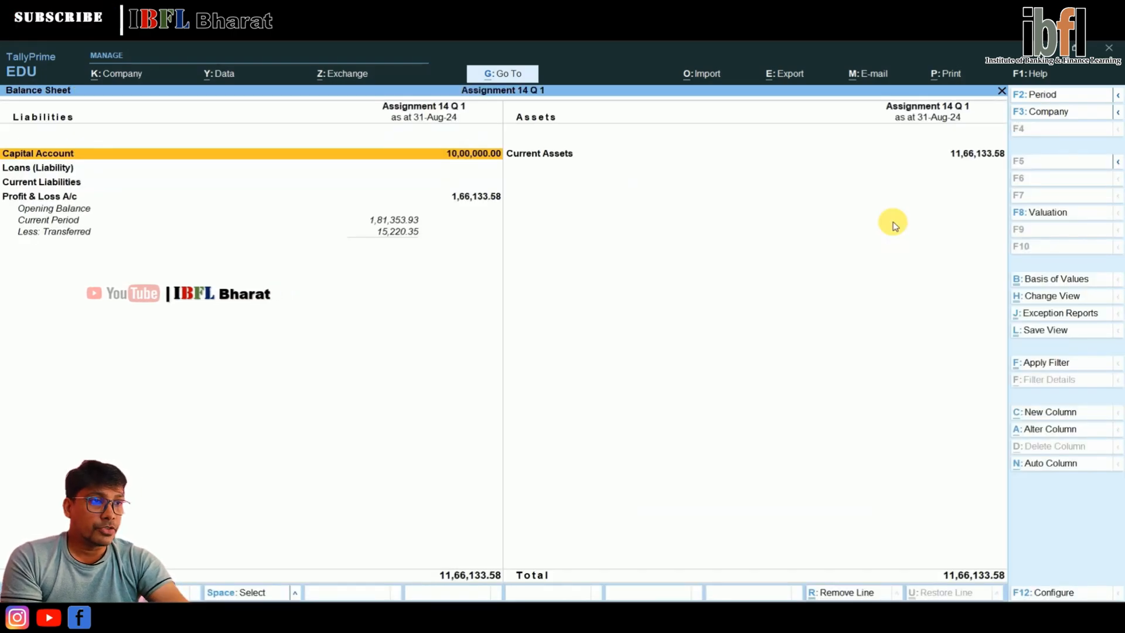